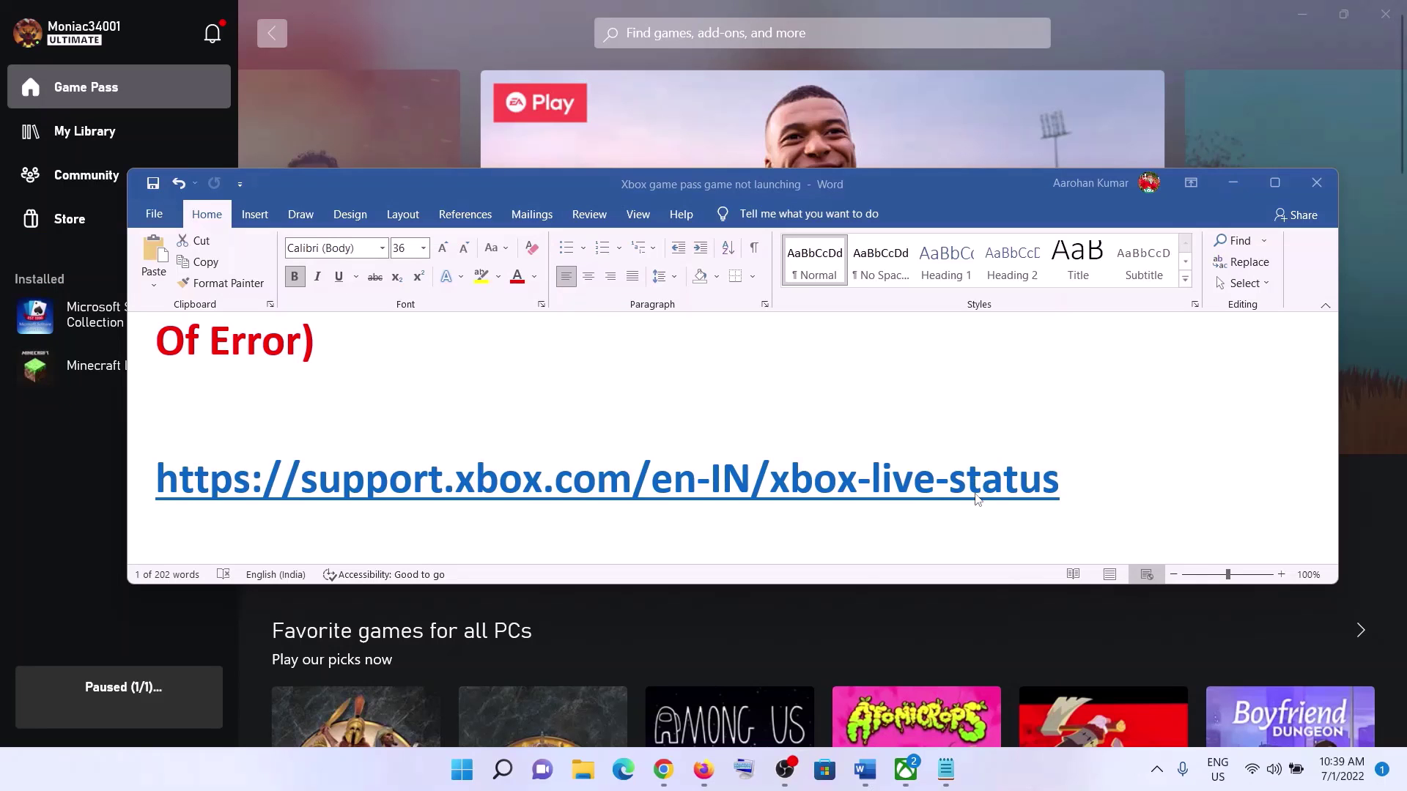
triple_click(977, 498)
right_click(792, 484)
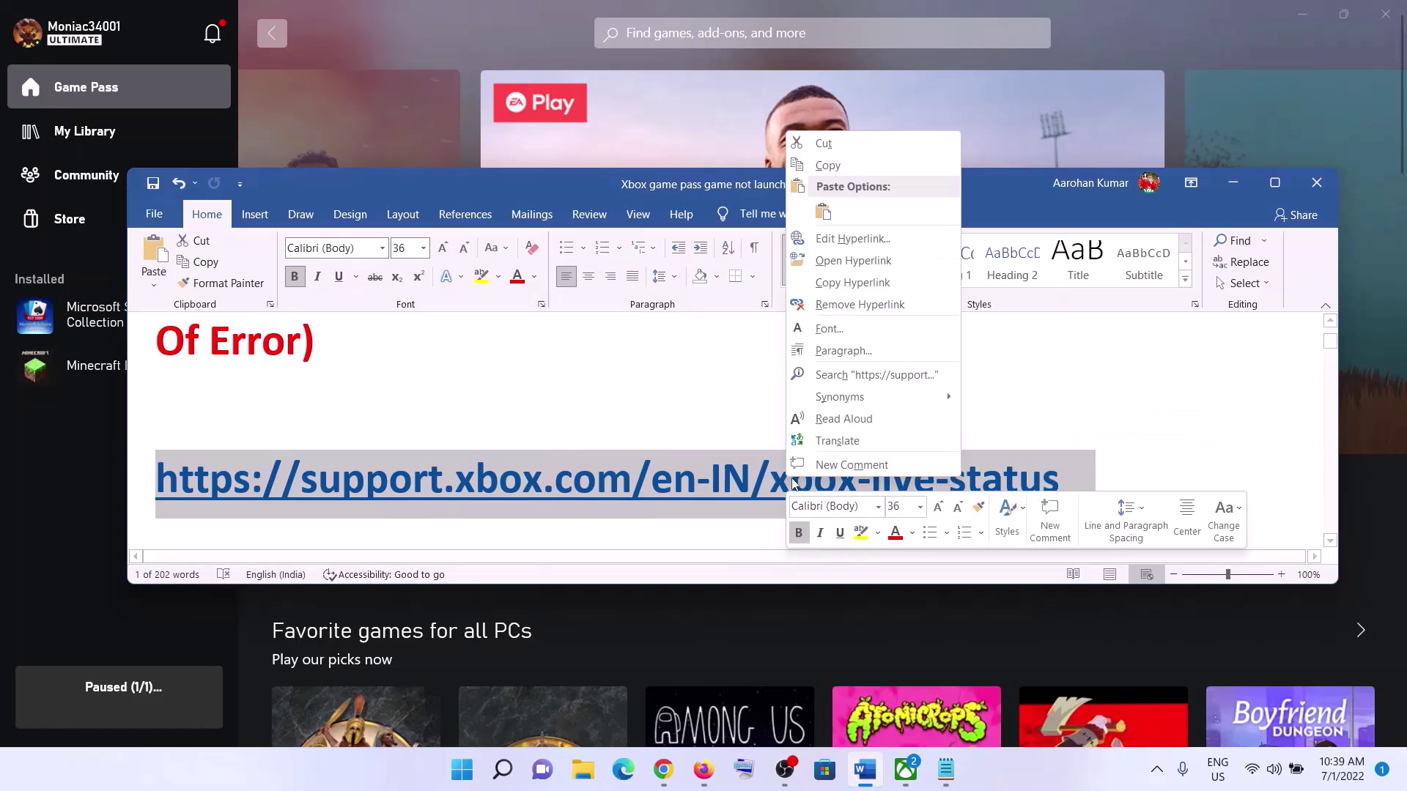
left_click(831, 166)
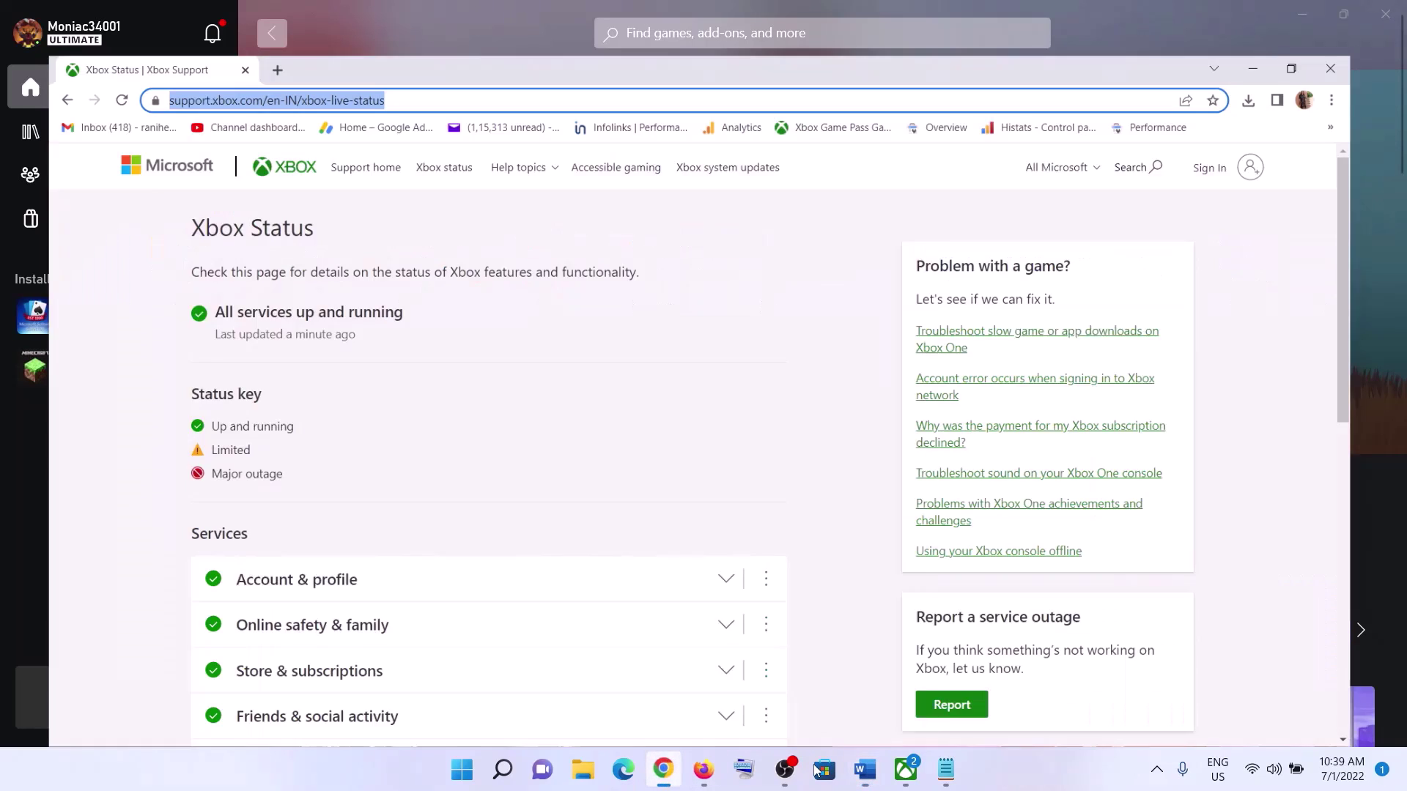
- Bring the Xbox Status page to the front in Chrome, leaving an empty new tab open
left_click(663, 769)
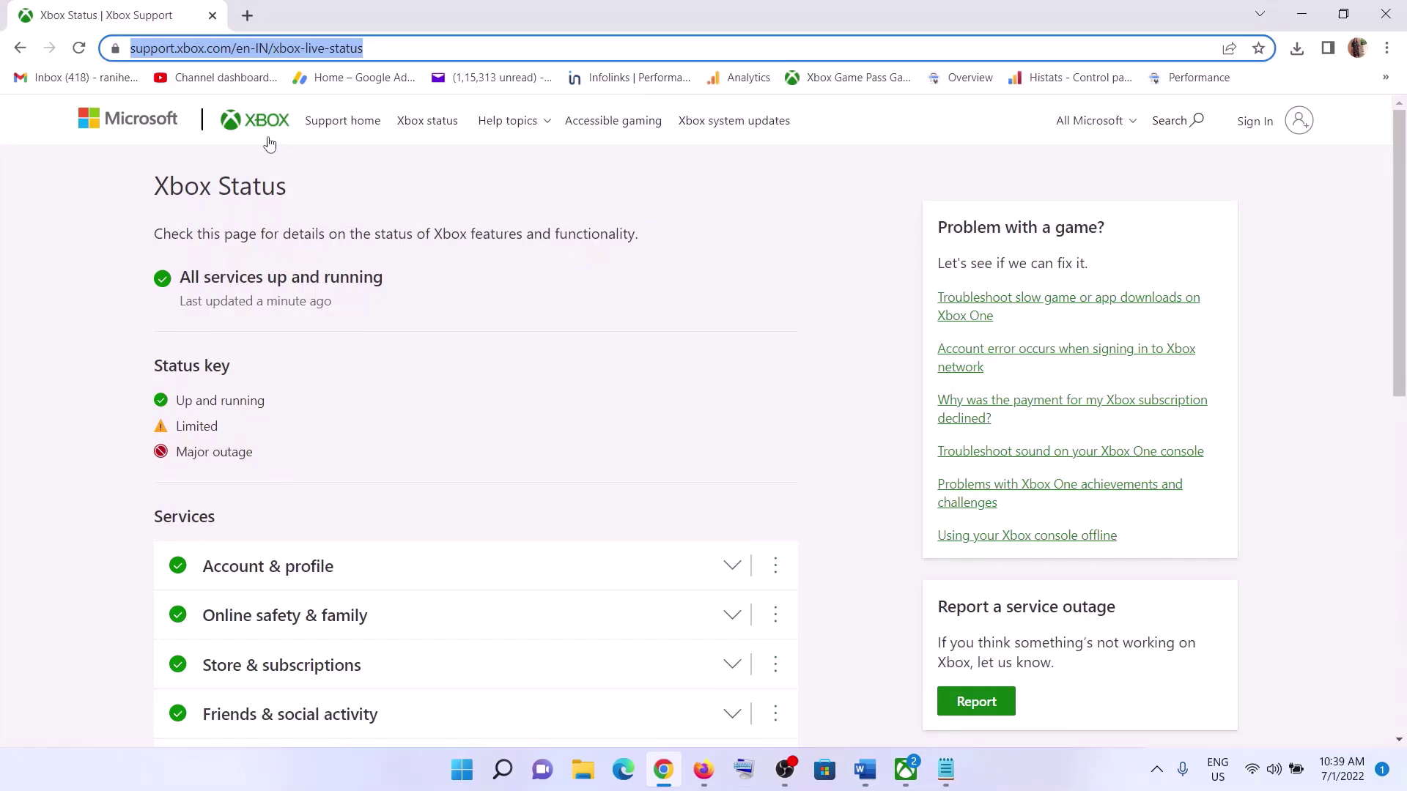
left_click(247, 16)
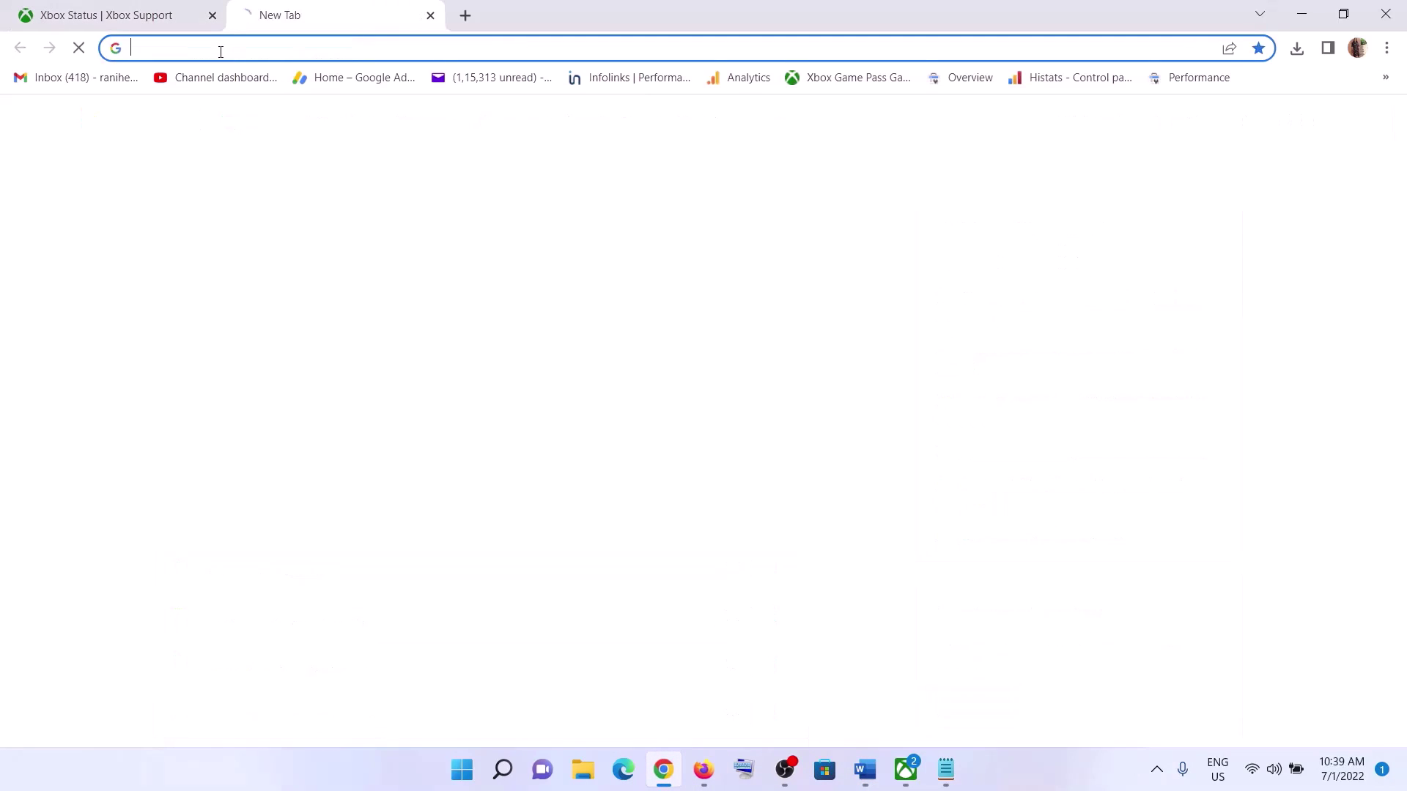
left_click(82, 9)
left_click(57, 333)
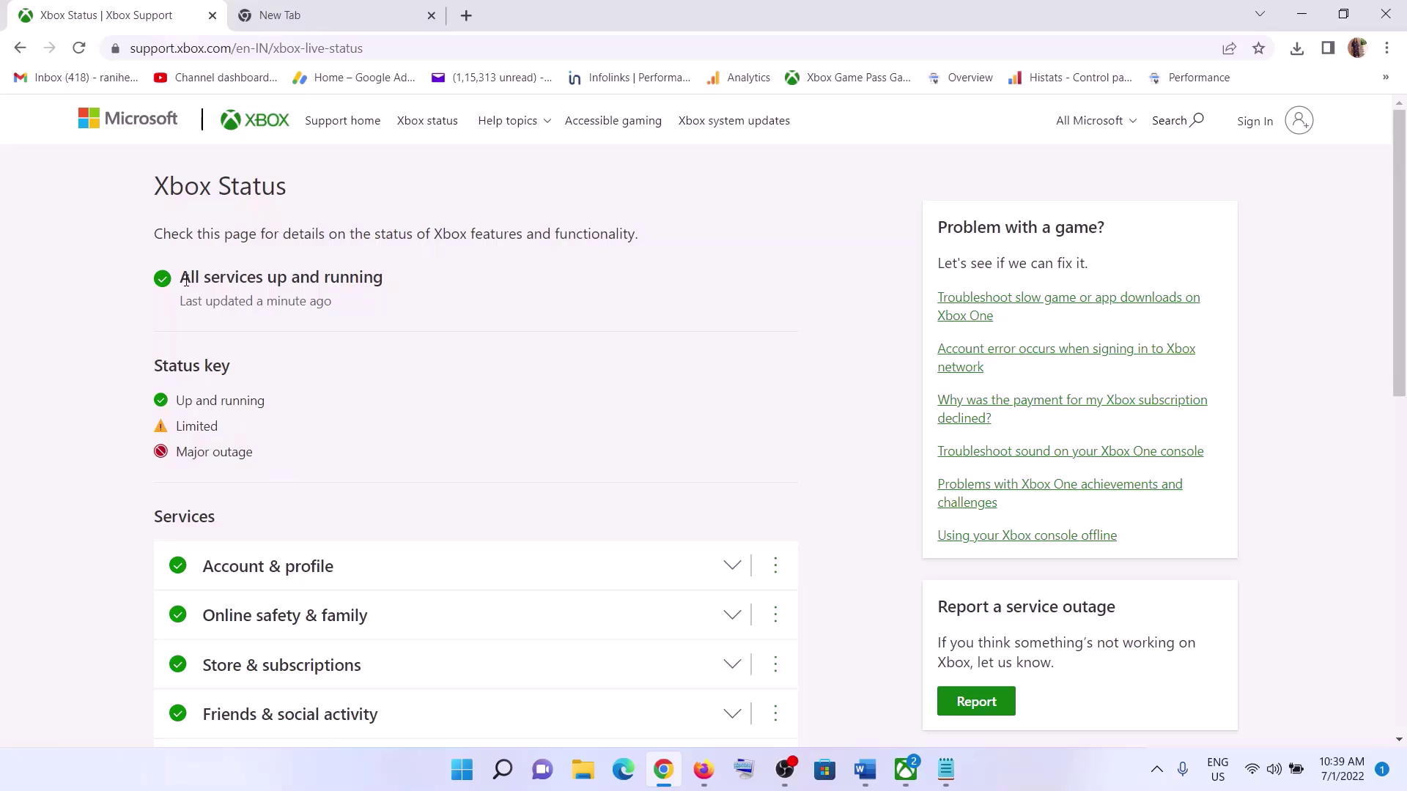
- Highlight the 'All services up and running' status and the Up and running, Limited and Major outage key entries
left_click_drag(185, 280, 398, 287)
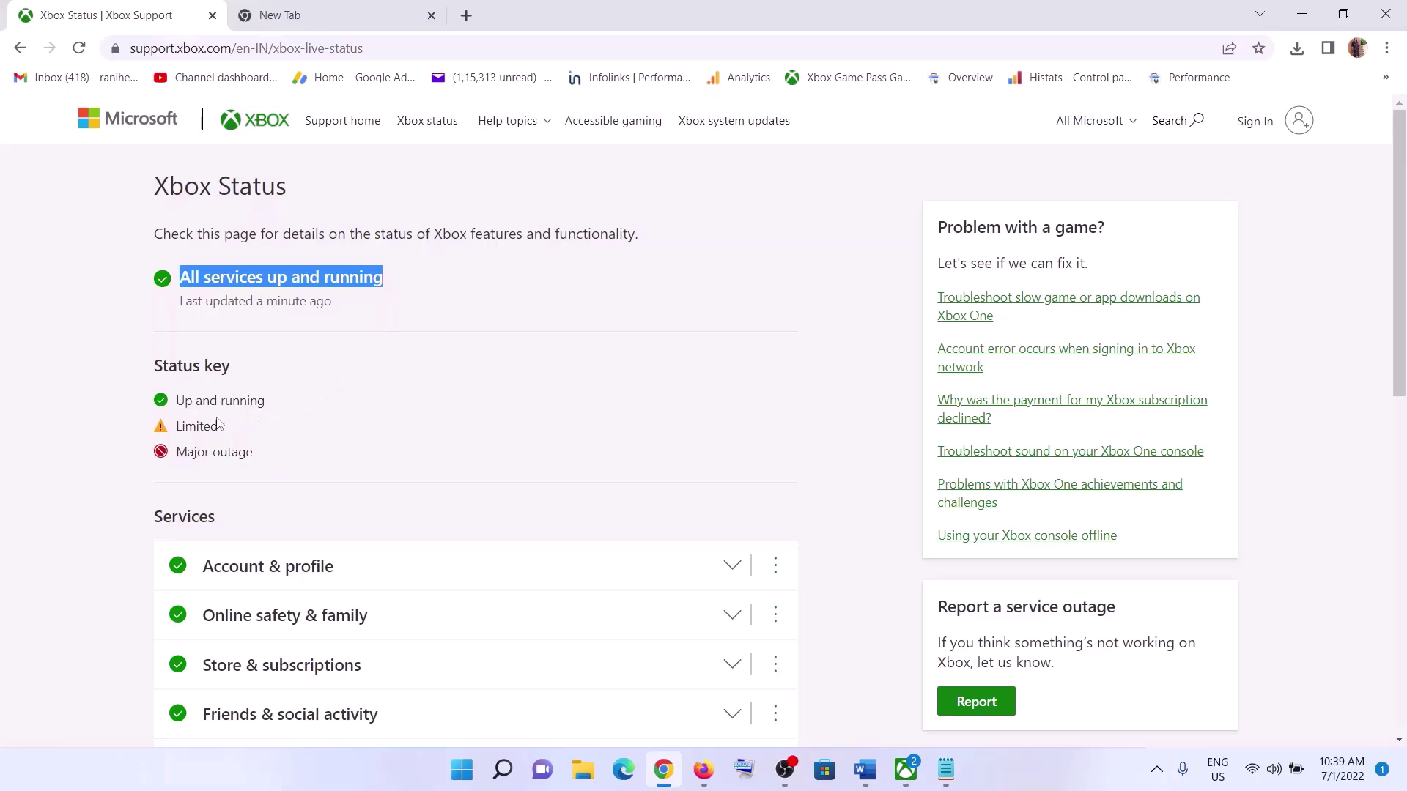
left_click_drag(178, 425, 223, 411)
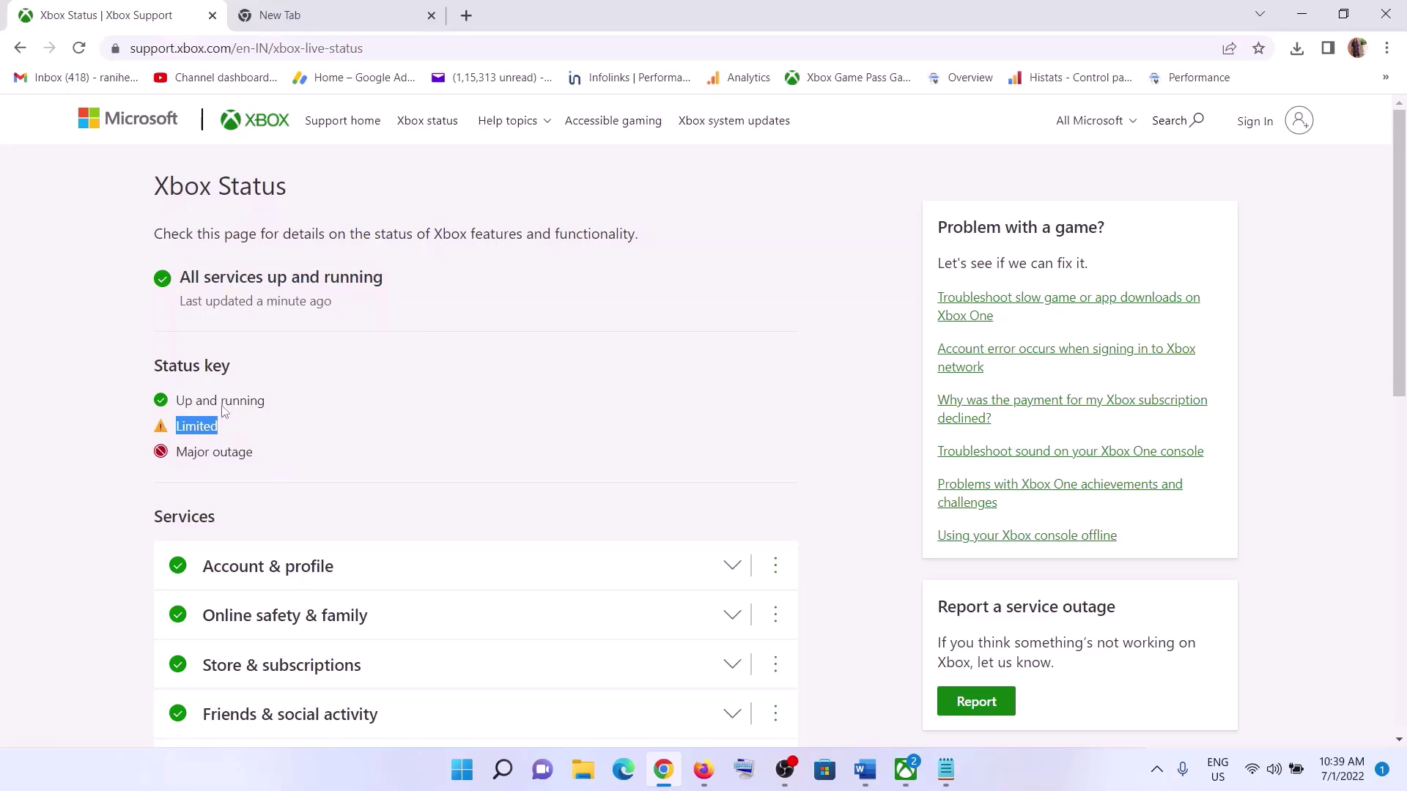
left_click_drag(211, 278, 320, 279)
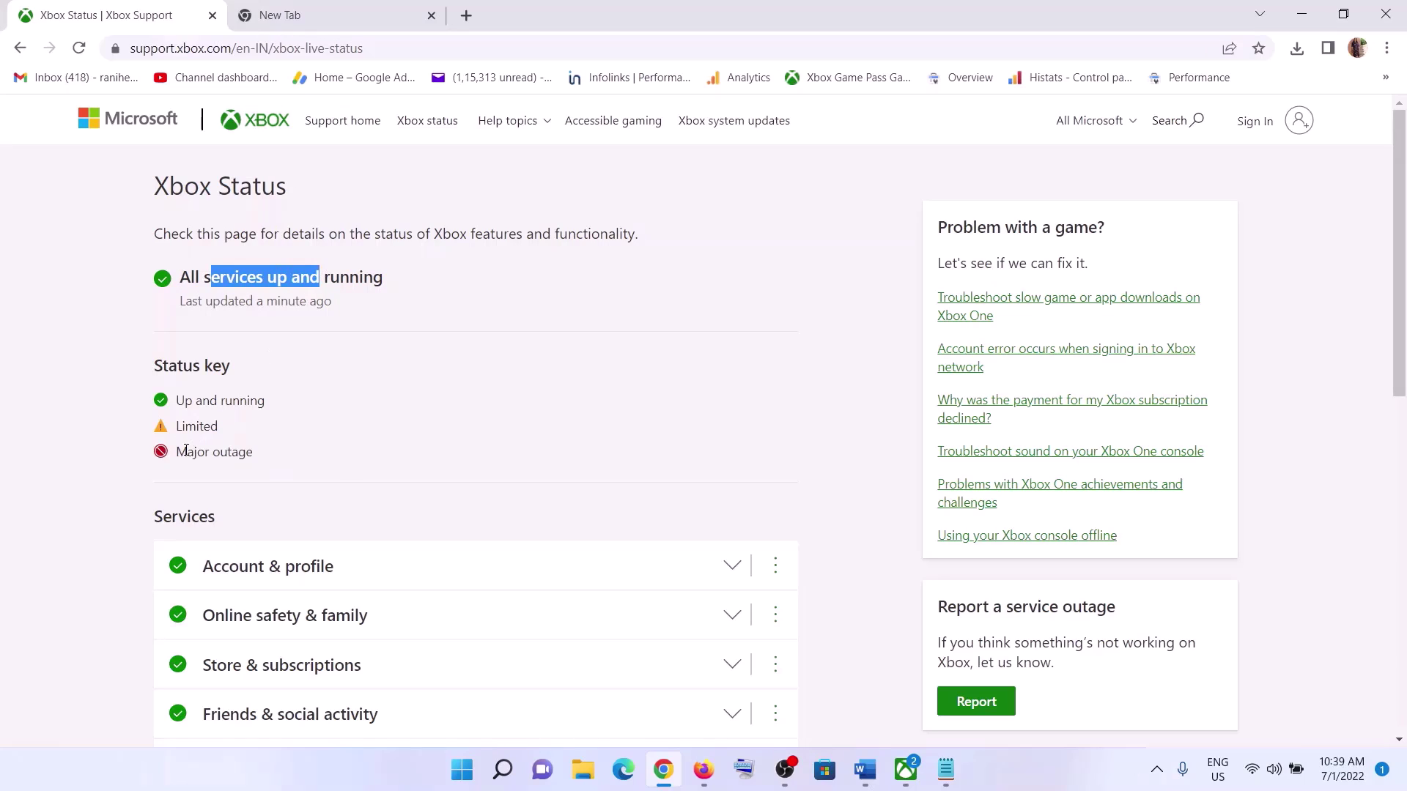
left_click_drag(176, 452, 254, 455)
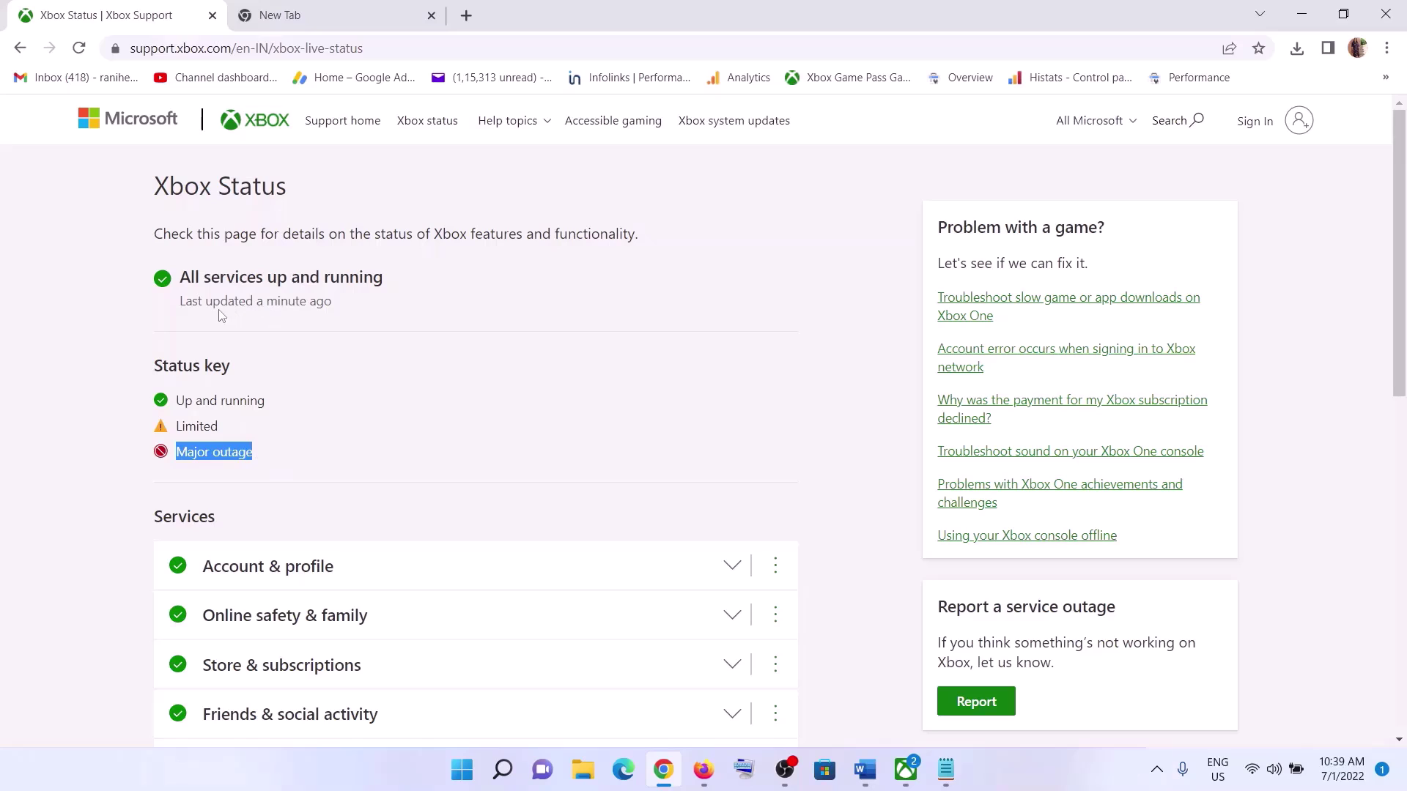
left_click_drag(190, 277, 396, 277)
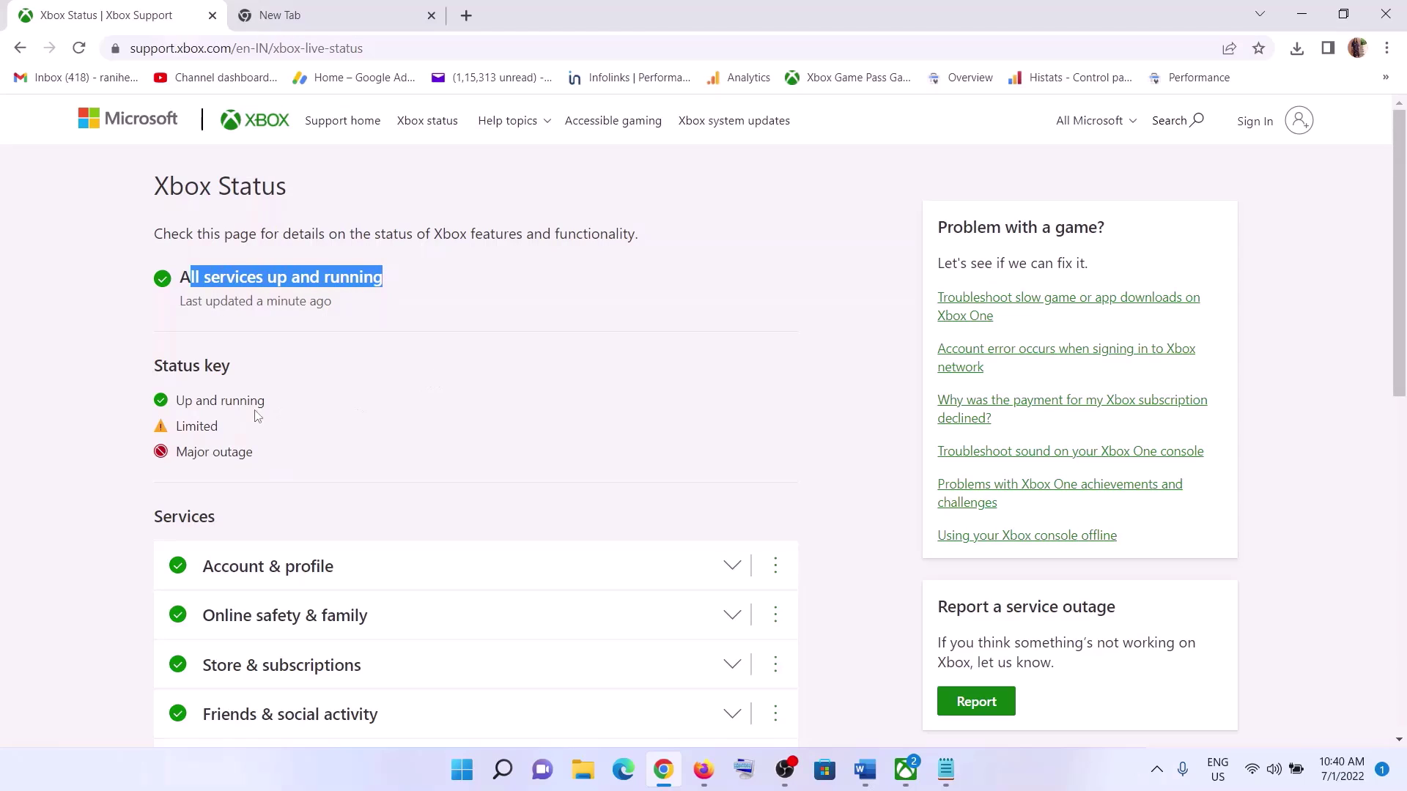
mouse_move(181, 428)
left_mouse_down()
mouse_move(247, 452)
mouse_move(185, 428)
mouse_move(200, 428)
left_mouse_up()
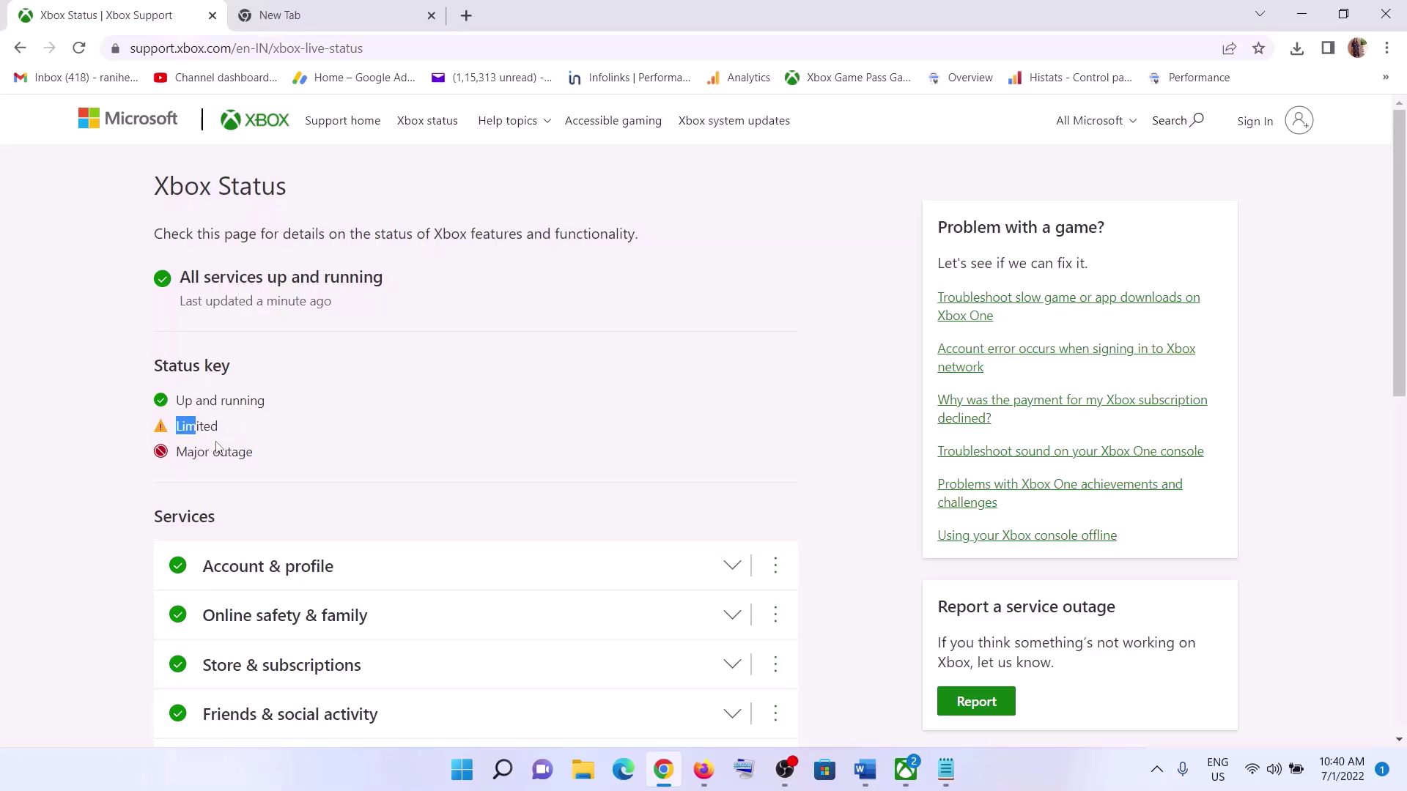
left_click(218, 425)
left_click_drag(183, 453, 278, 459)
left_click_drag(177, 432, 247, 455)
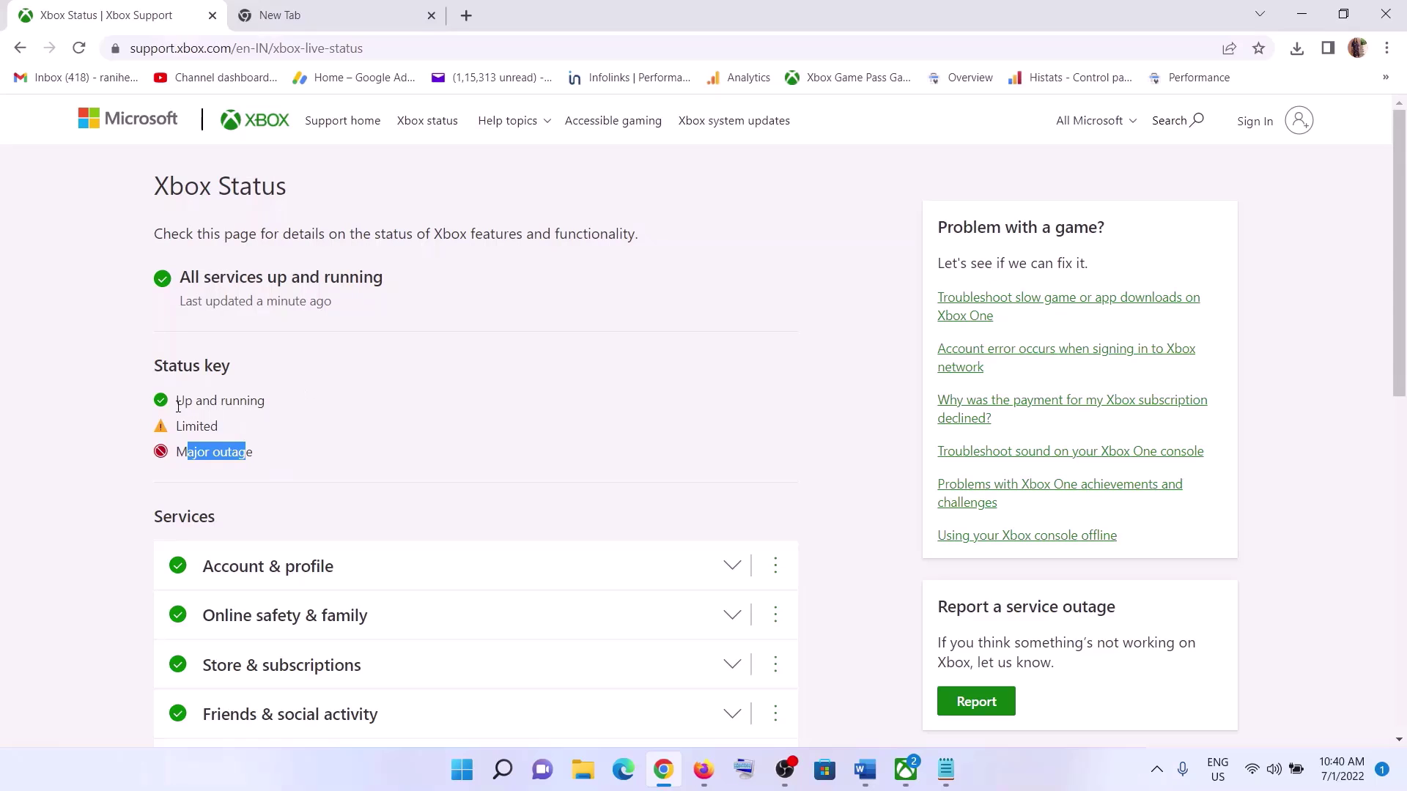
left_click_drag(178, 402, 264, 402)
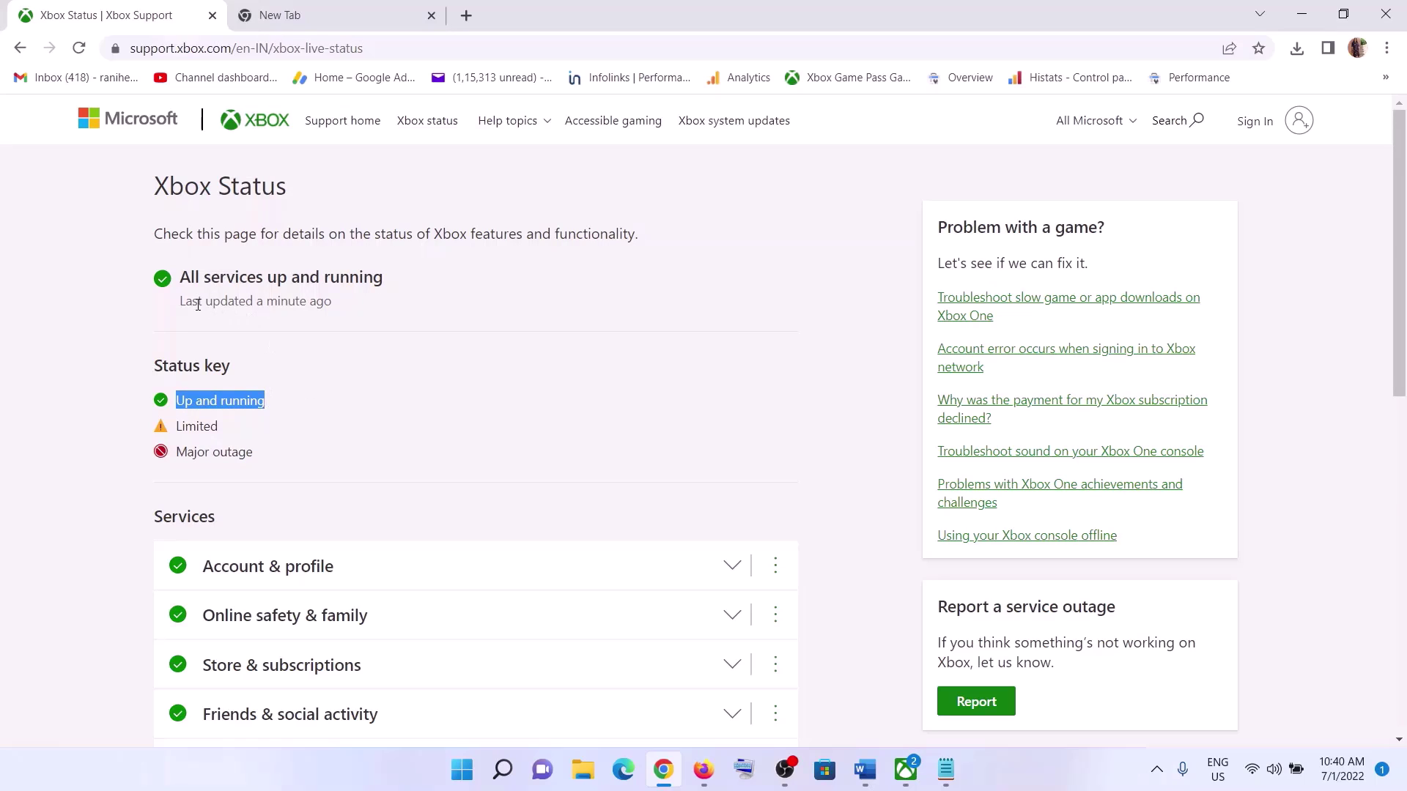
left_click_drag(188, 277, 390, 280)
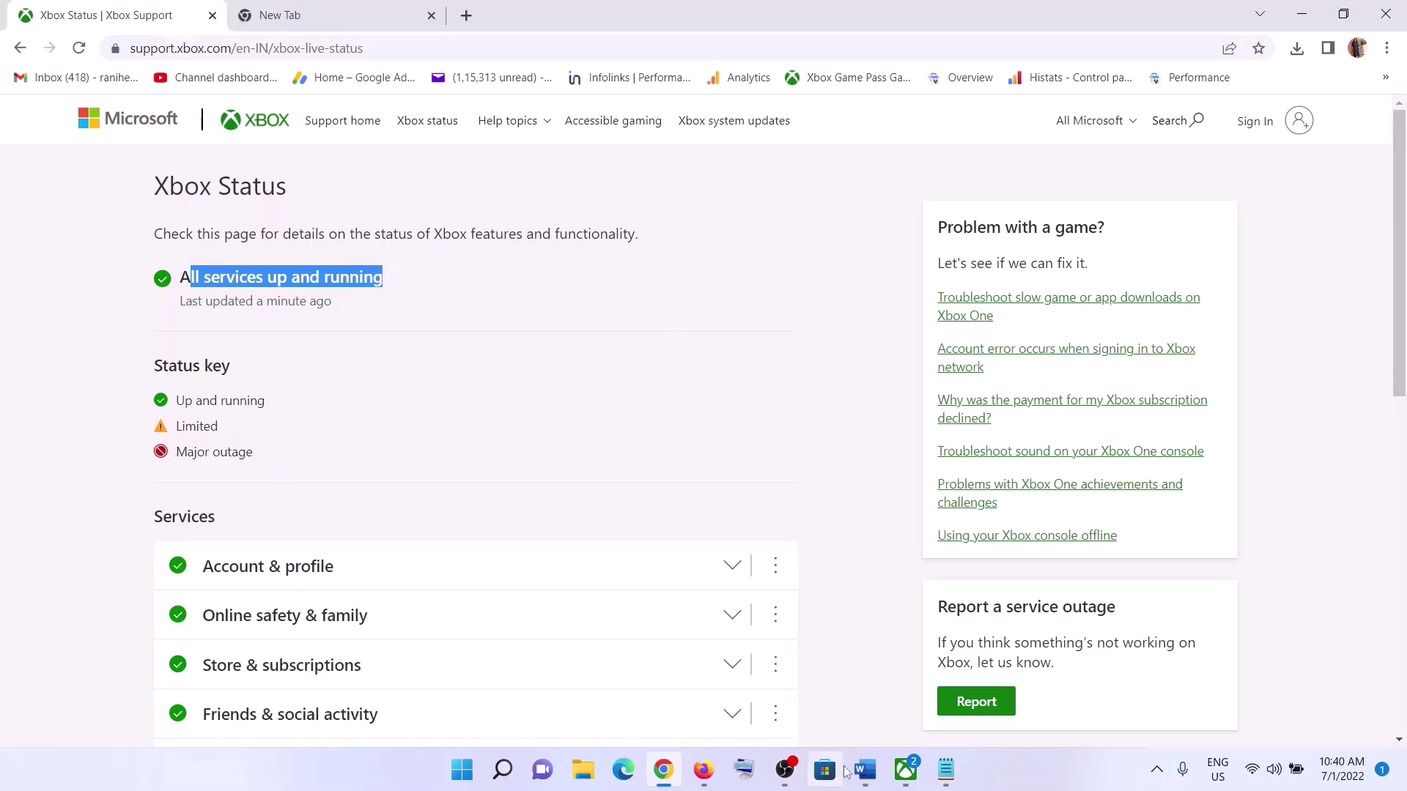
- In the Word notes, highlight Step 1's 'Disconnect PS5/PS4 controller' phrase
left_click(872, 644)
scroll(733, 440, "down", 4)
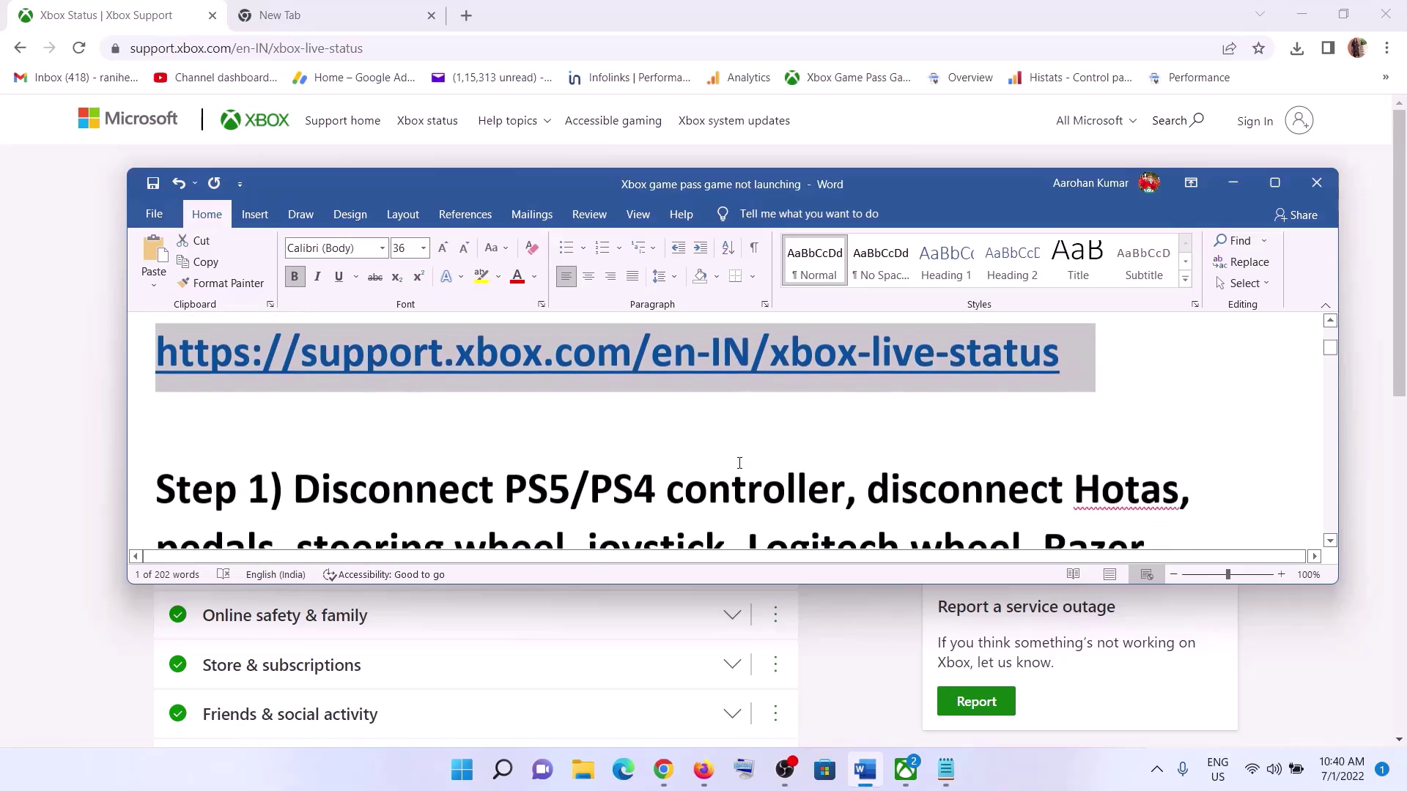
left_click(1145, 575)
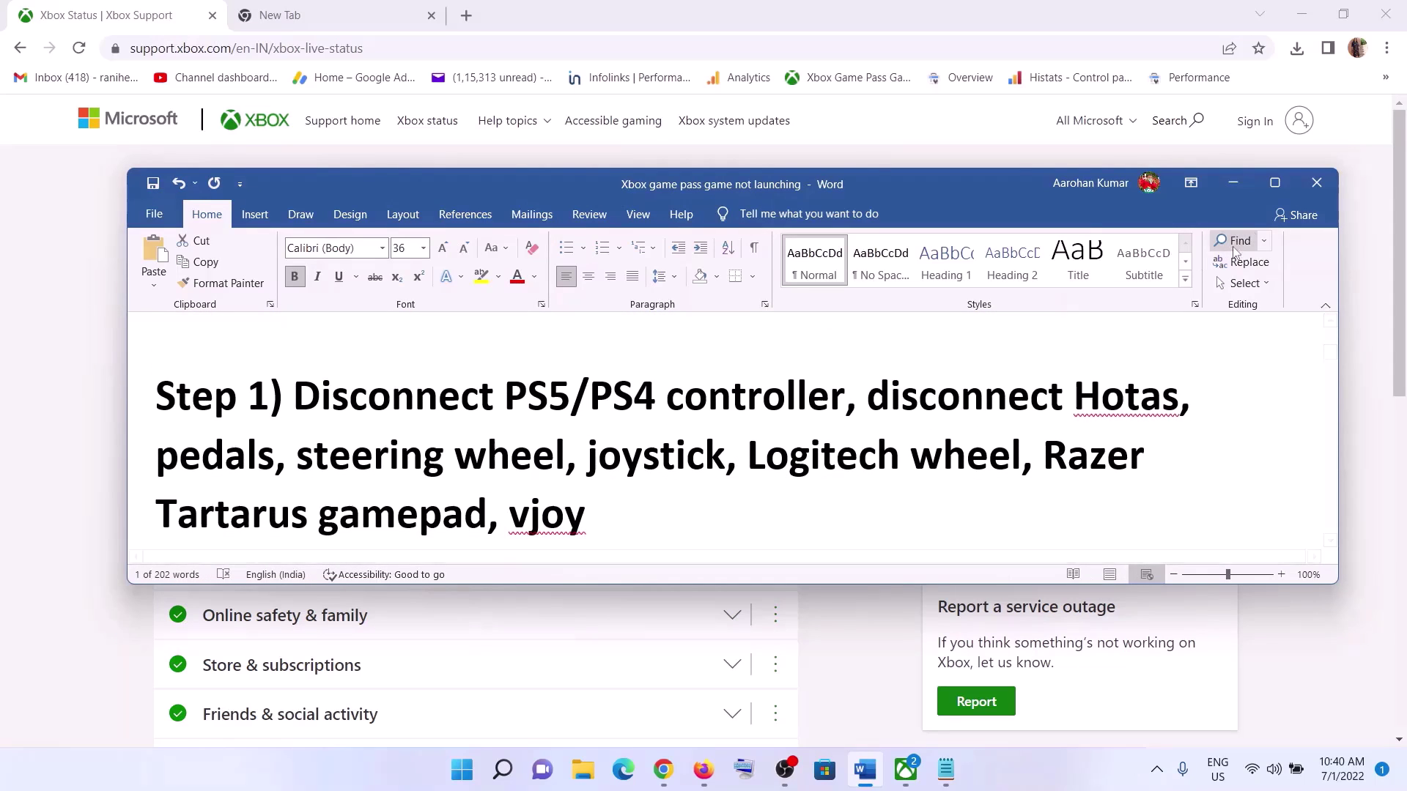
left_click(1275, 182)
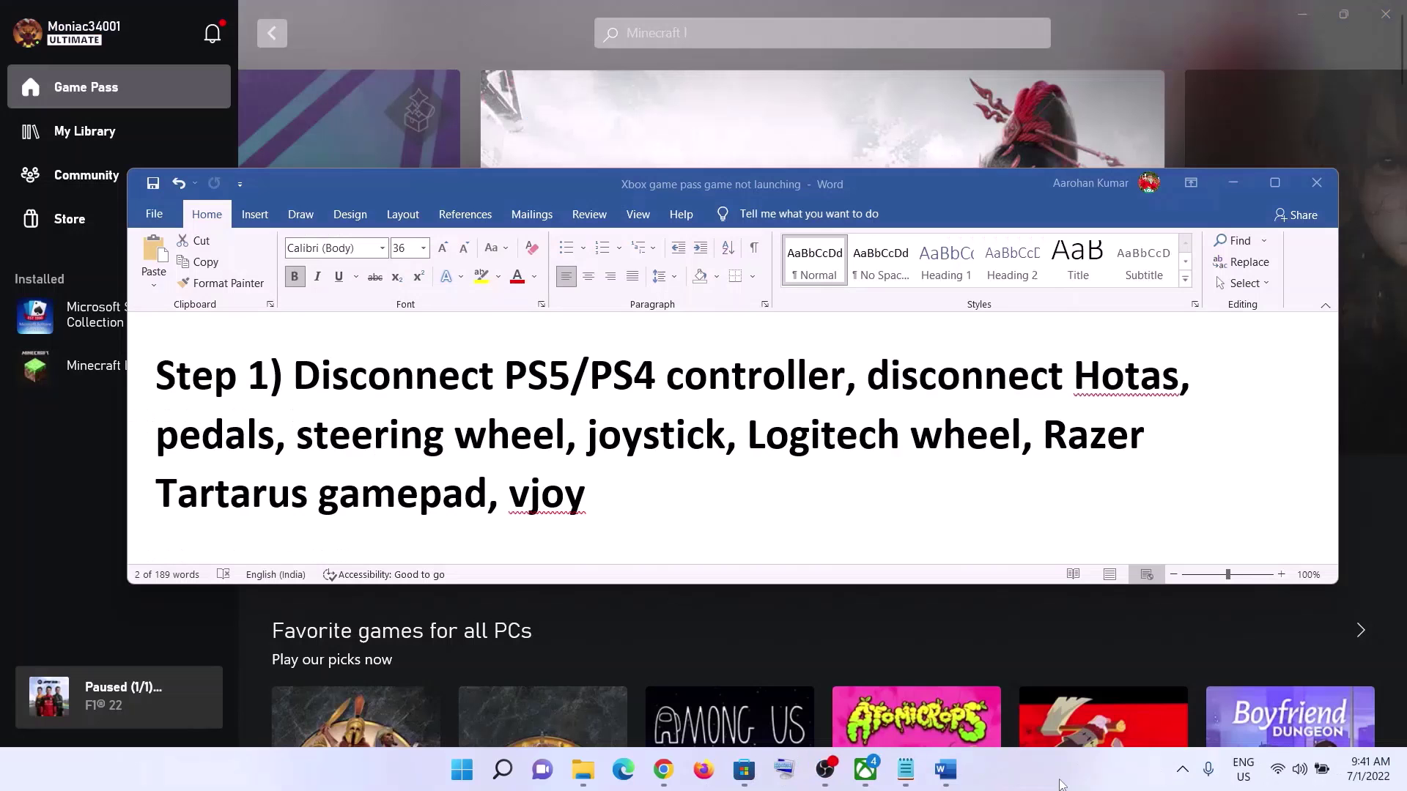
left_click_drag(309, 408, 842, 377)
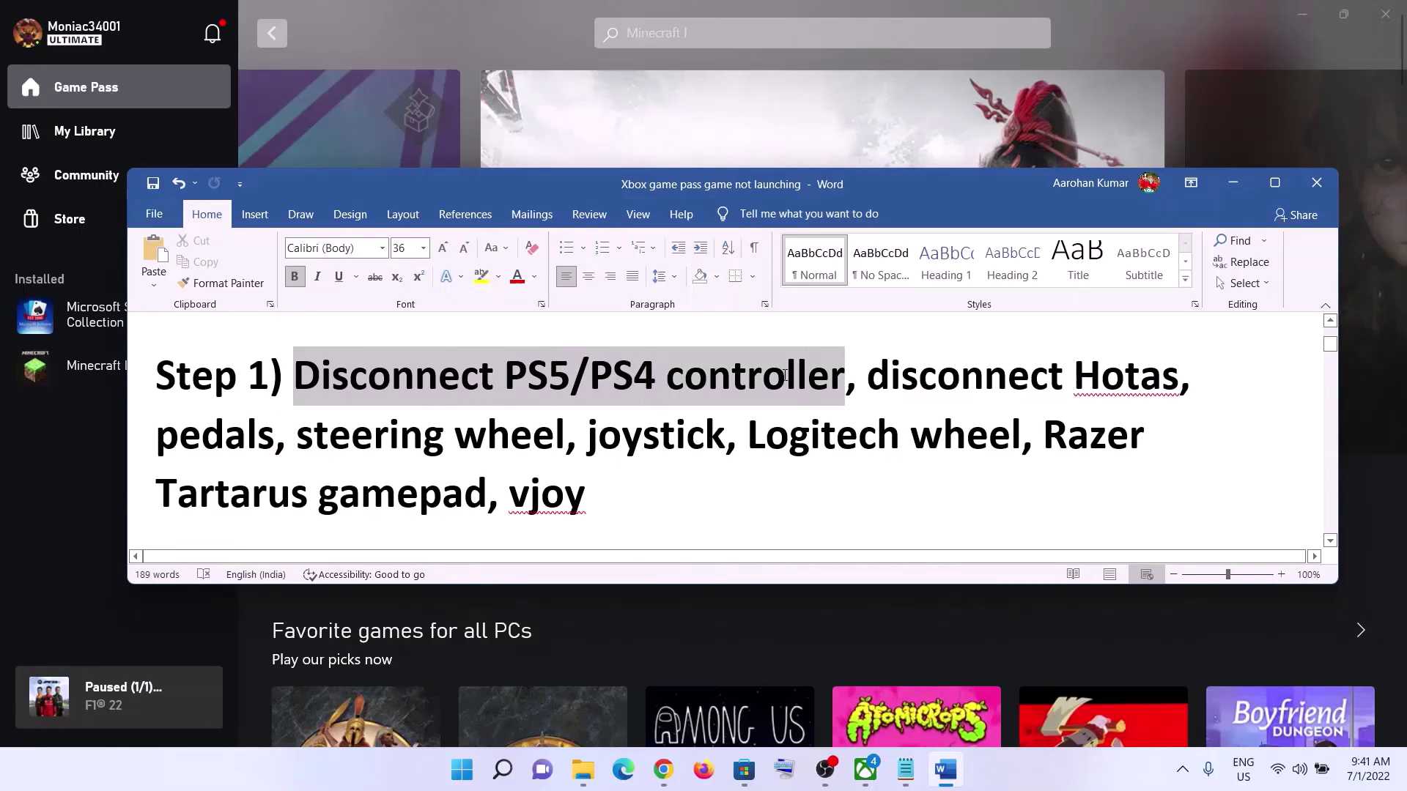
left_click(438, 377)
left_click_drag(317, 378, 844, 378)
left_click(392, 390)
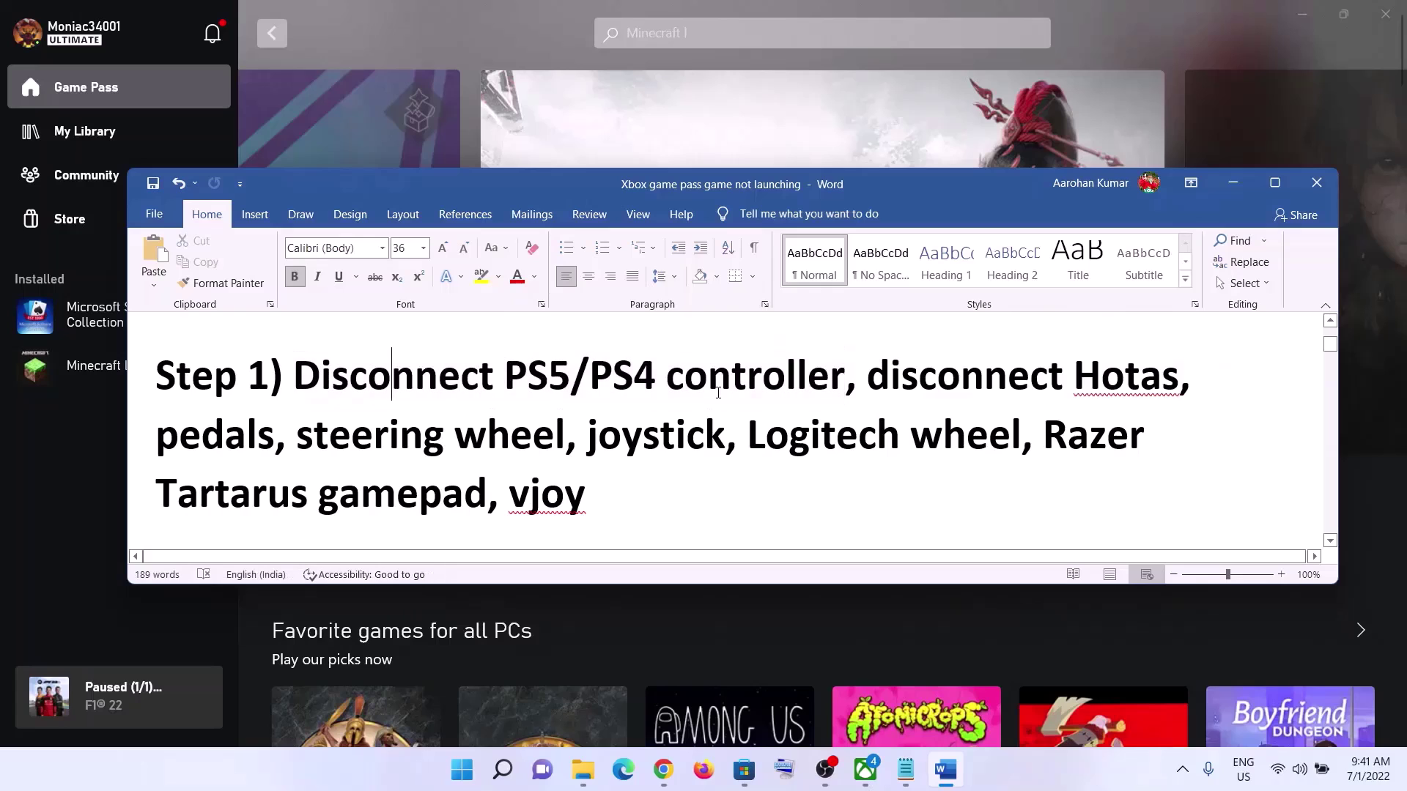
- Highlight Step 1's device list from disconnect Hotas through vjoy
left_click_drag(391, 381, 595, 496)
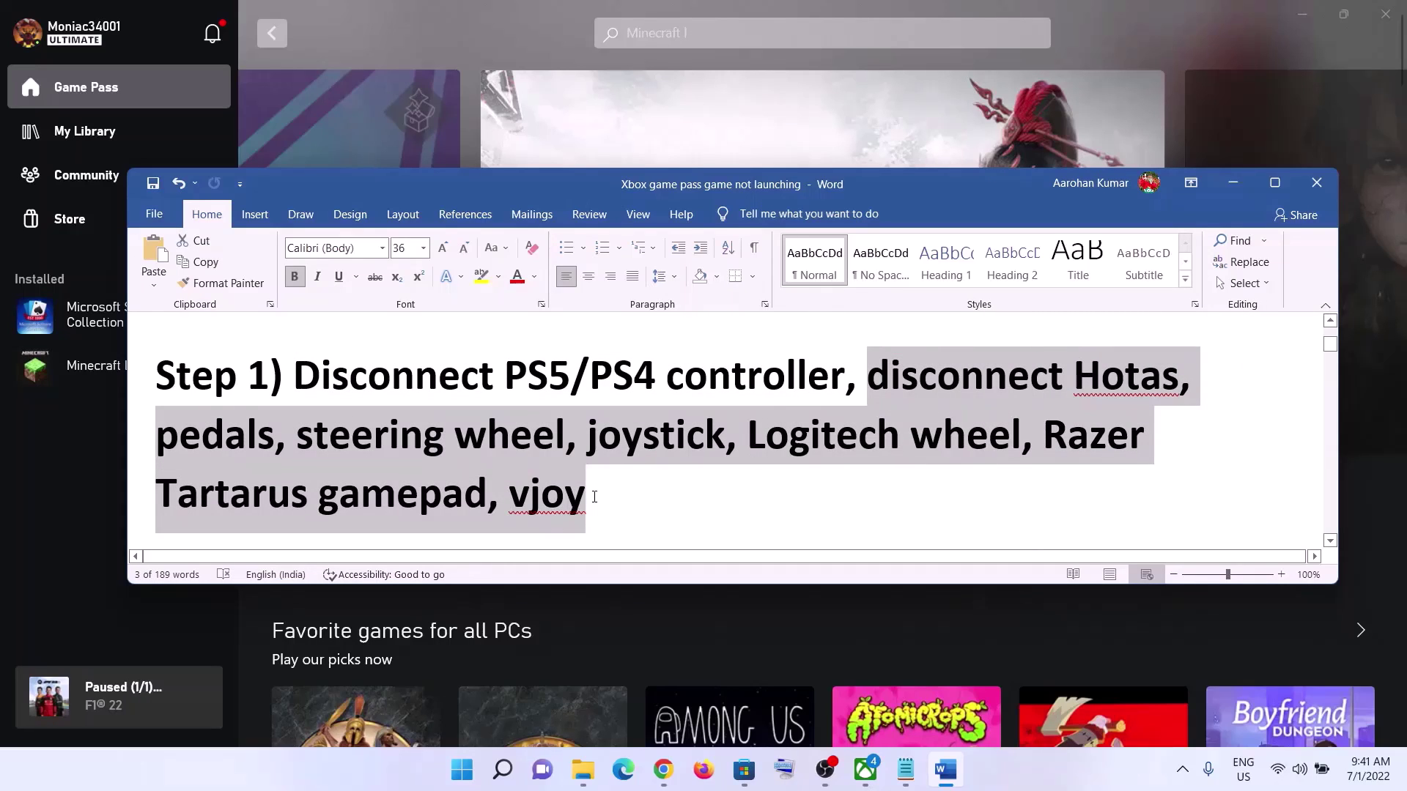
left_click(829, 375)
left_click_drag(868, 377, 586, 507)
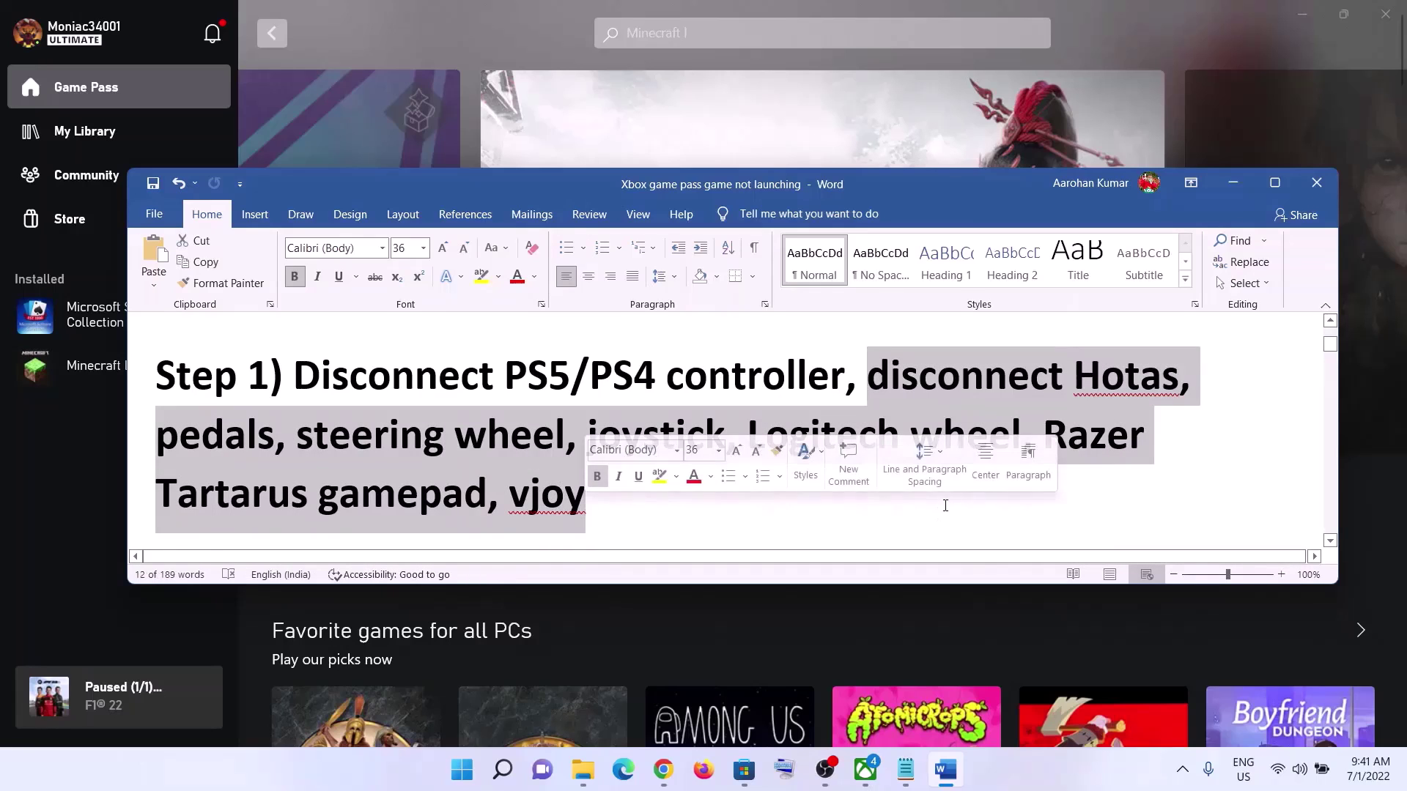
left_click(862, 378)
left_click_drag(864, 374, 316, 385)
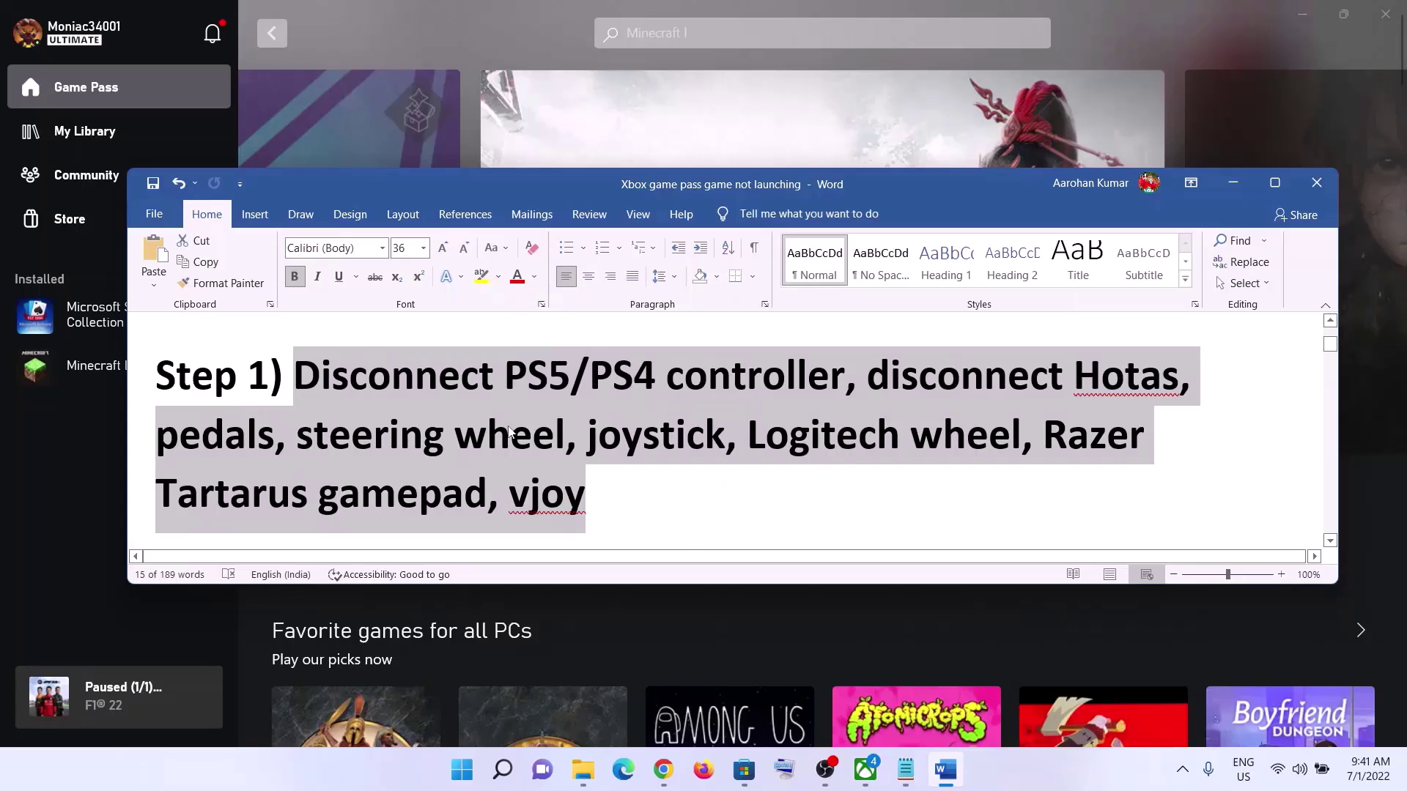
- Select Step 2 'Verify & repair the game' and minimise Word to show the Xbox app
scroll(509, 430, "down", 4)
left_click_drag(611, 455, 319, 456)
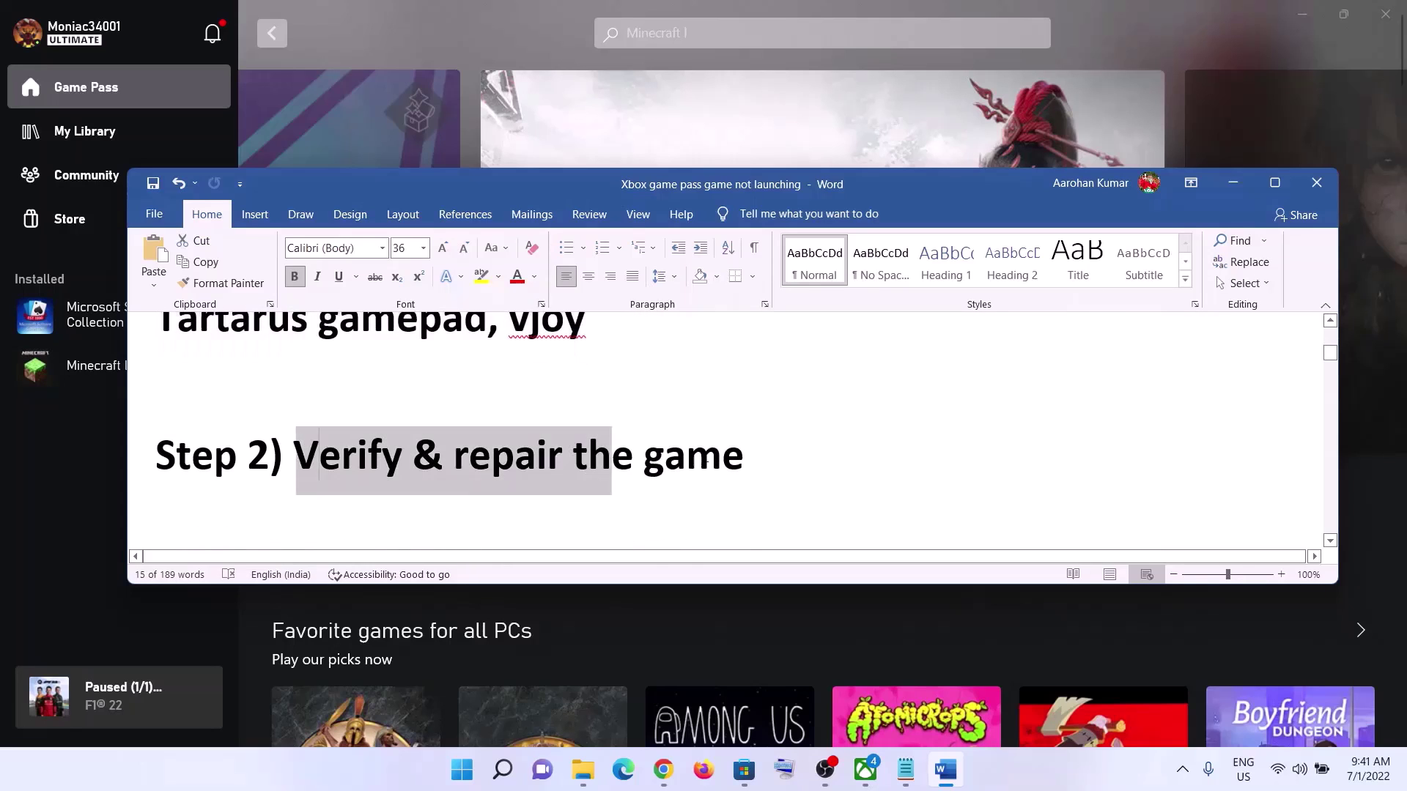
key("shift+End")
left_click(1233, 183)
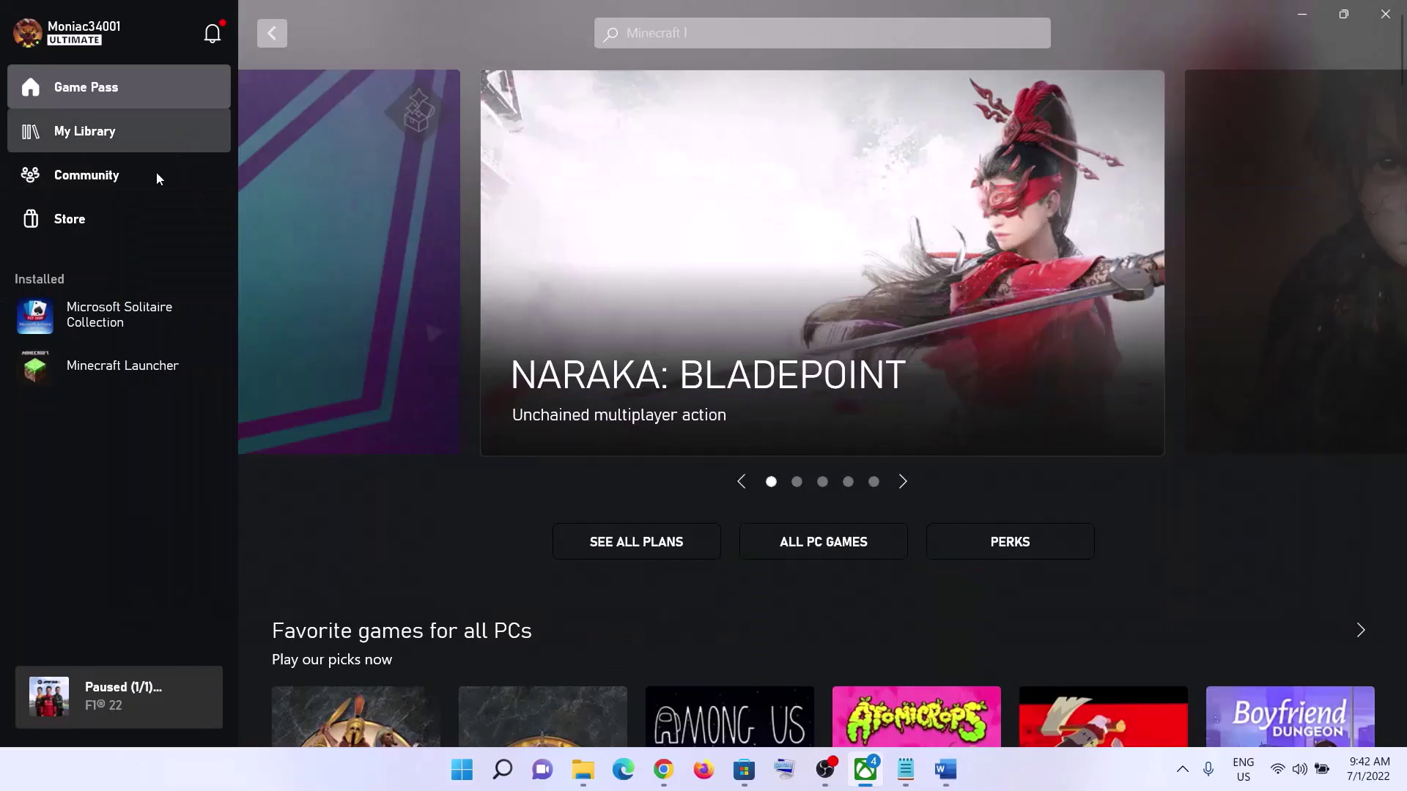
- Run Verify and Repair on Minecraft Launcher's files under Manage > Files, confirming with Yes
mouse_move(152, 370)
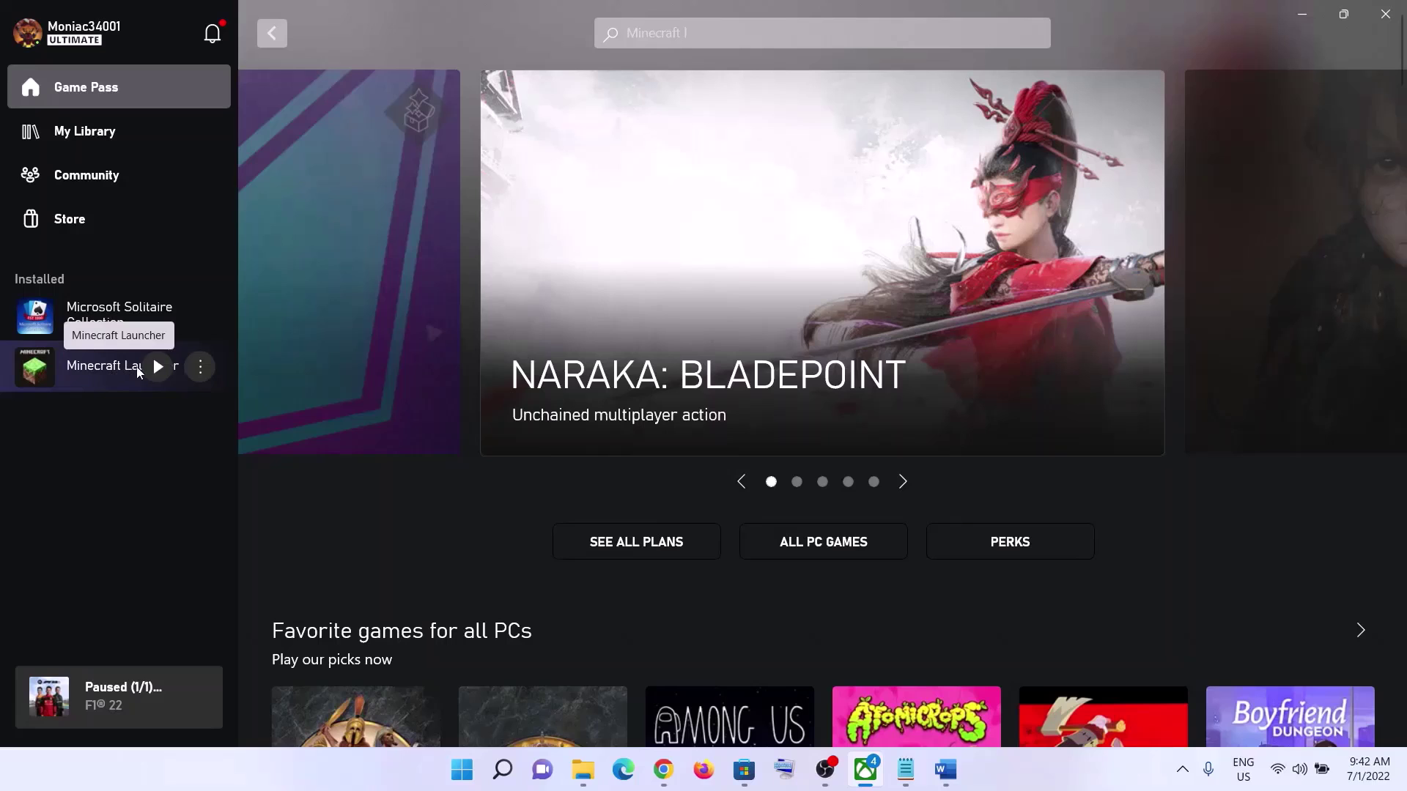
left_click(200, 368)
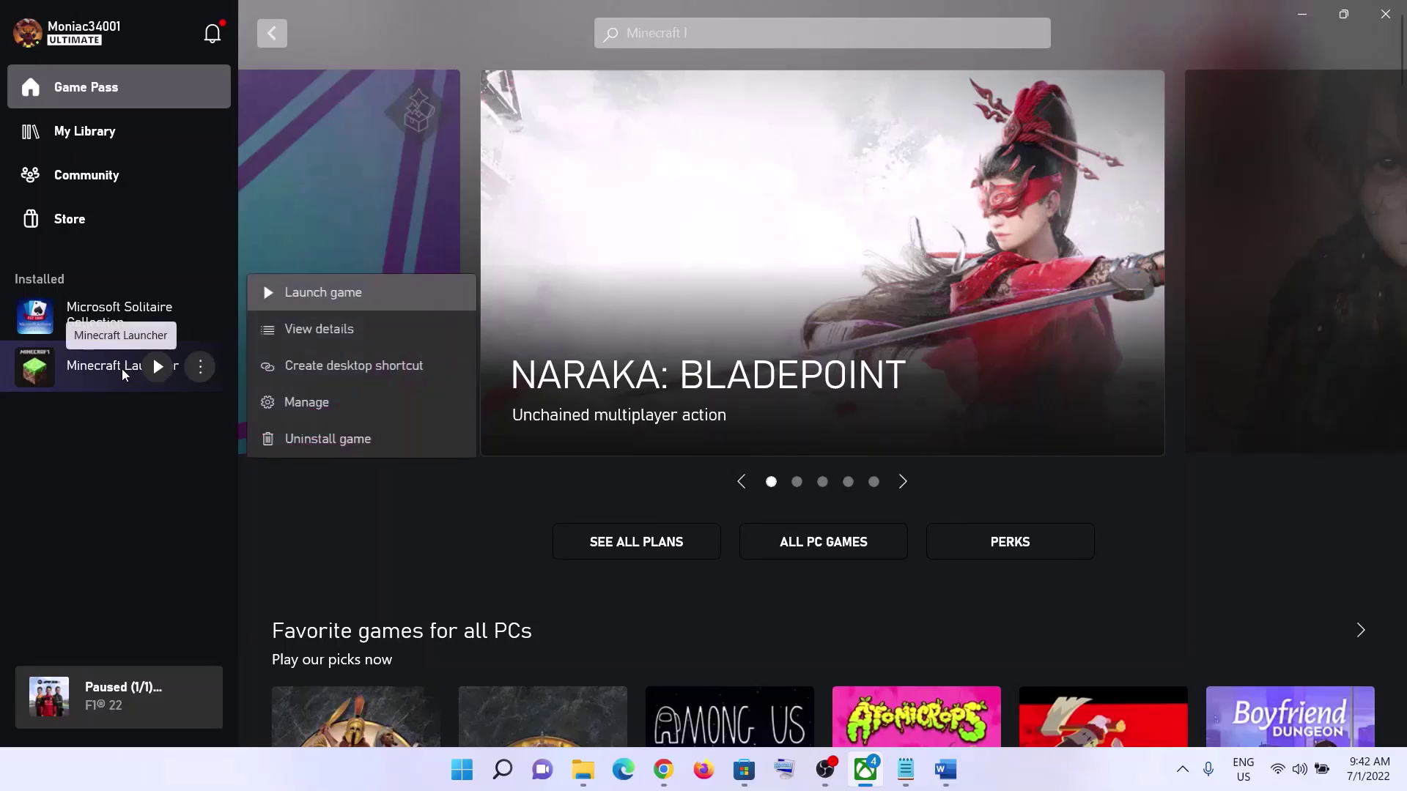
left_click(317, 406)
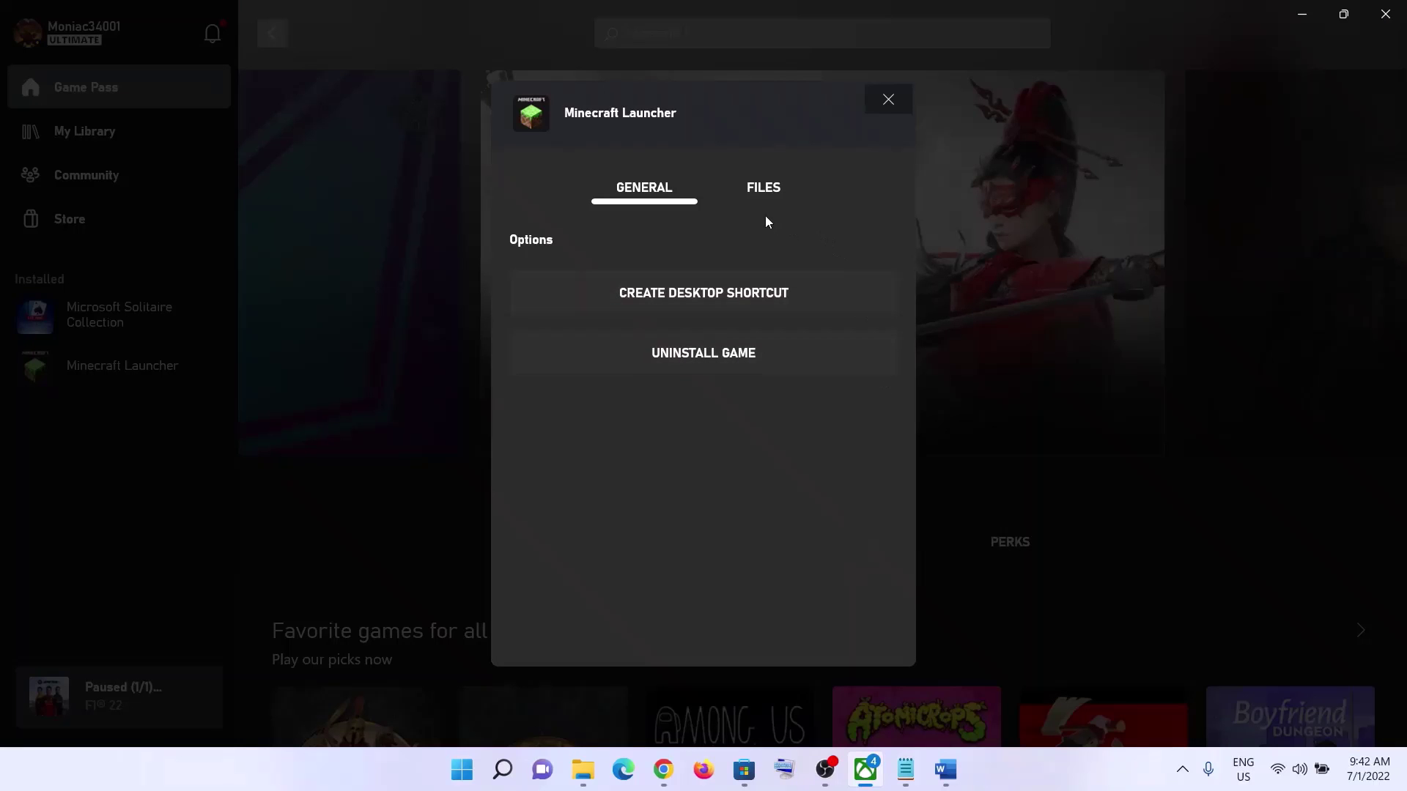
left_click(760, 202)
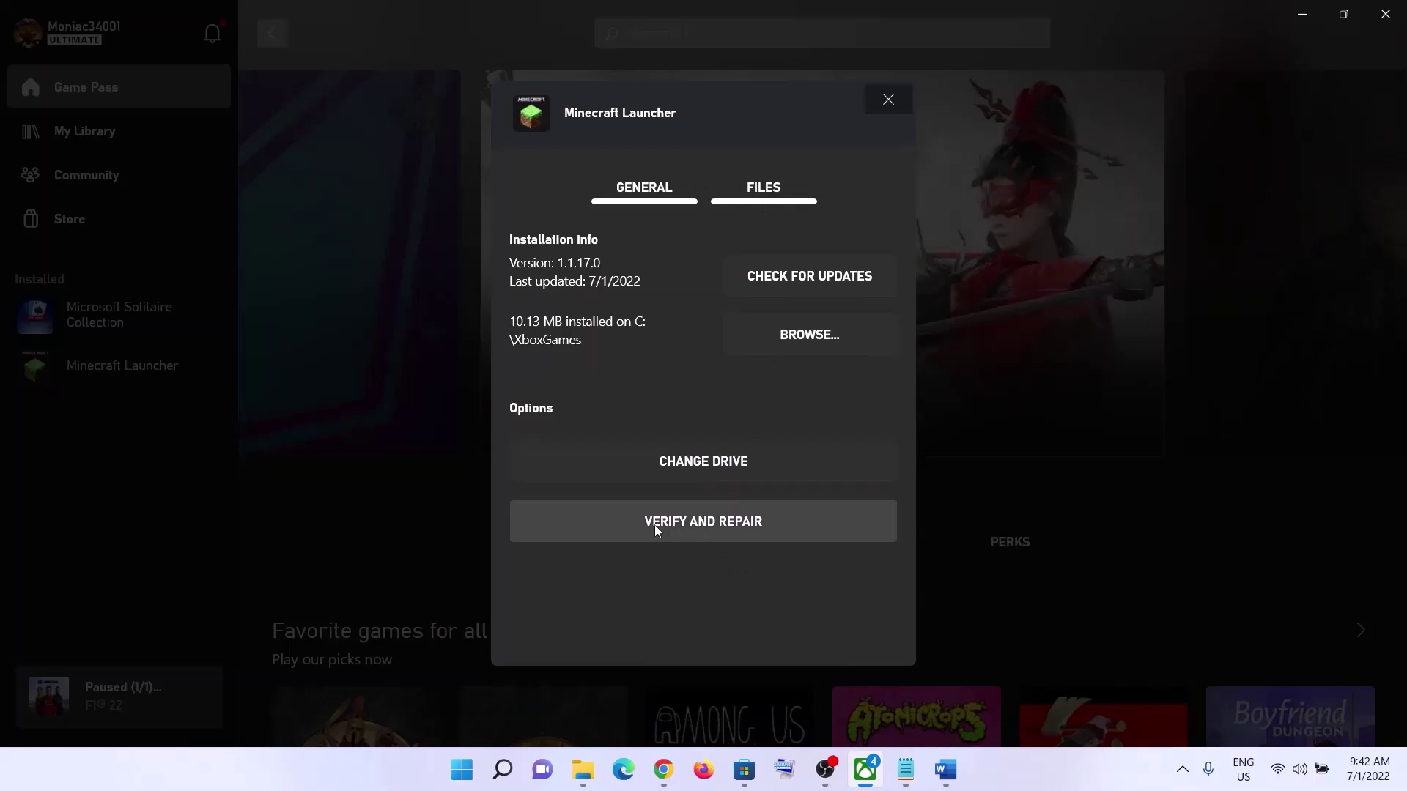
left_click(734, 527)
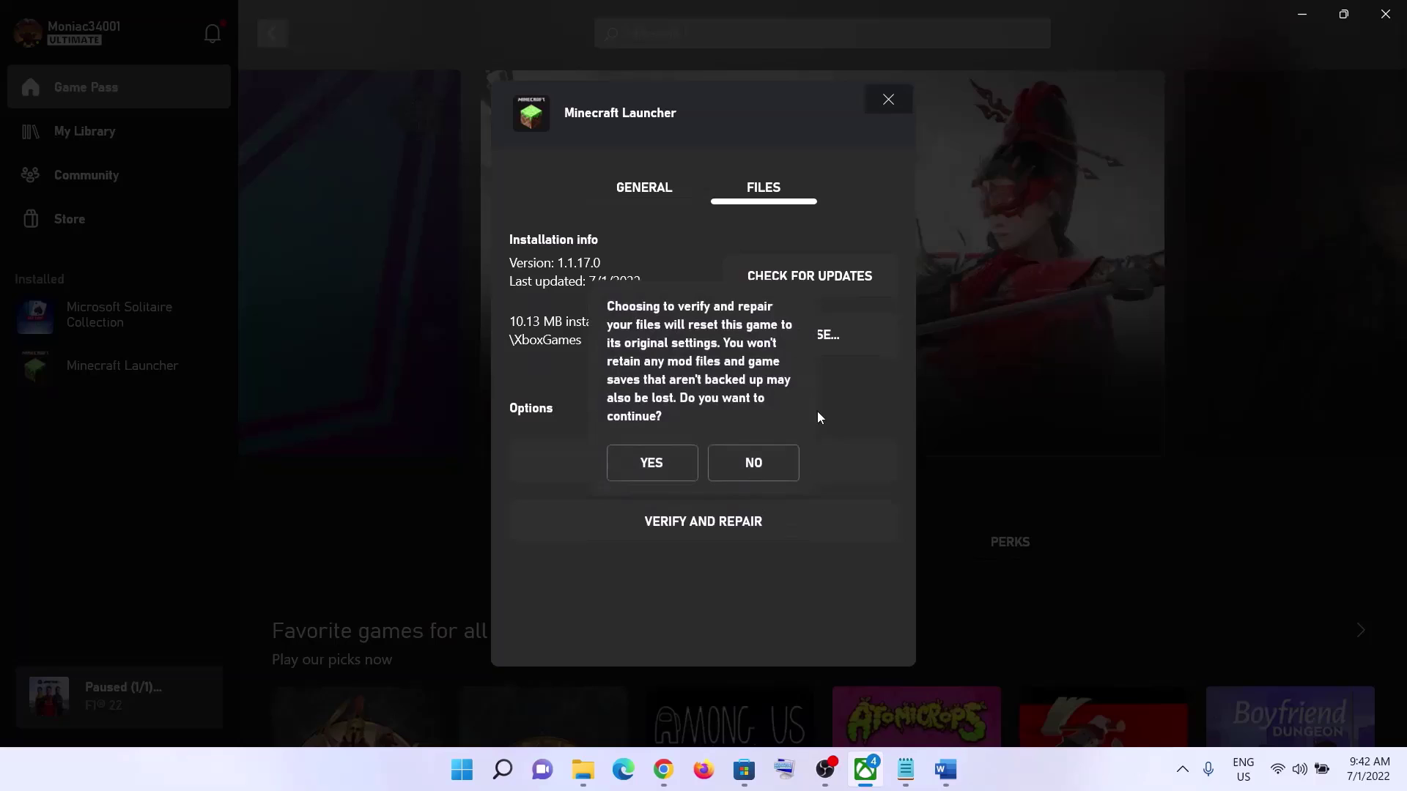
left_click(650, 462)
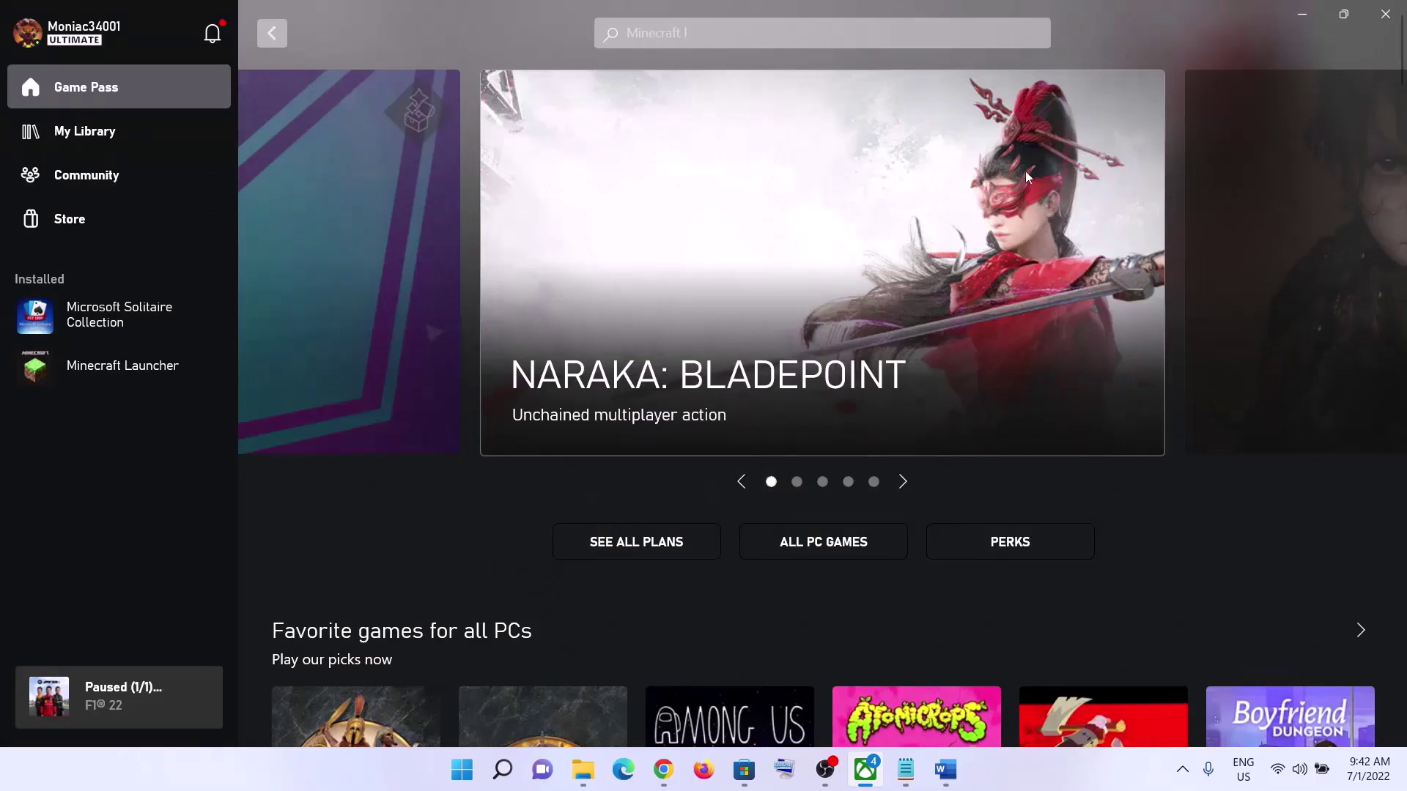
left_click(945, 769)
- Read Step 3 'Restart PC' and view the Restart option in the Start power menu, then close it
scroll(399, 440, "down", 3)
left_click_drag(317, 462, 647, 455)
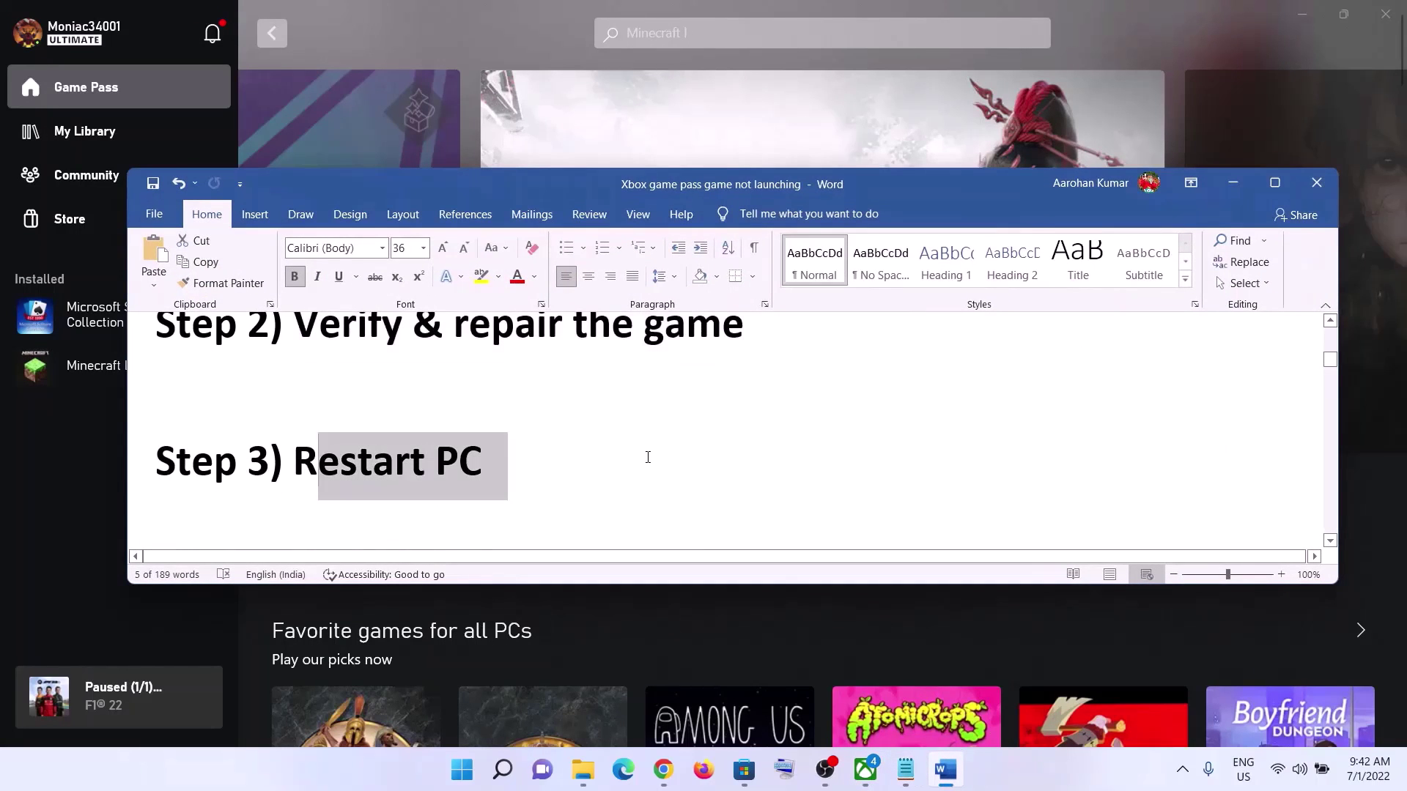
left_click(1233, 182)
key("super")
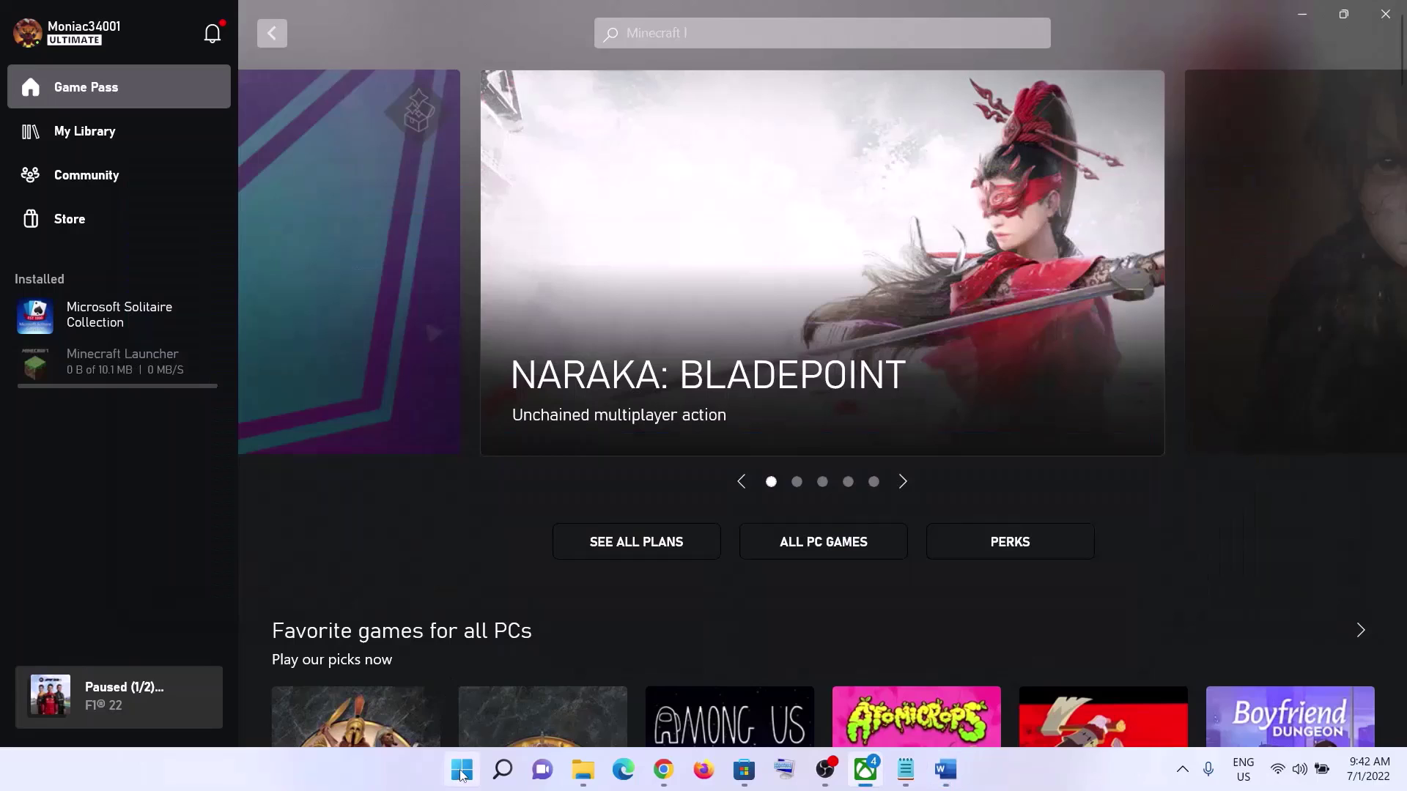
left_click(930, 707)
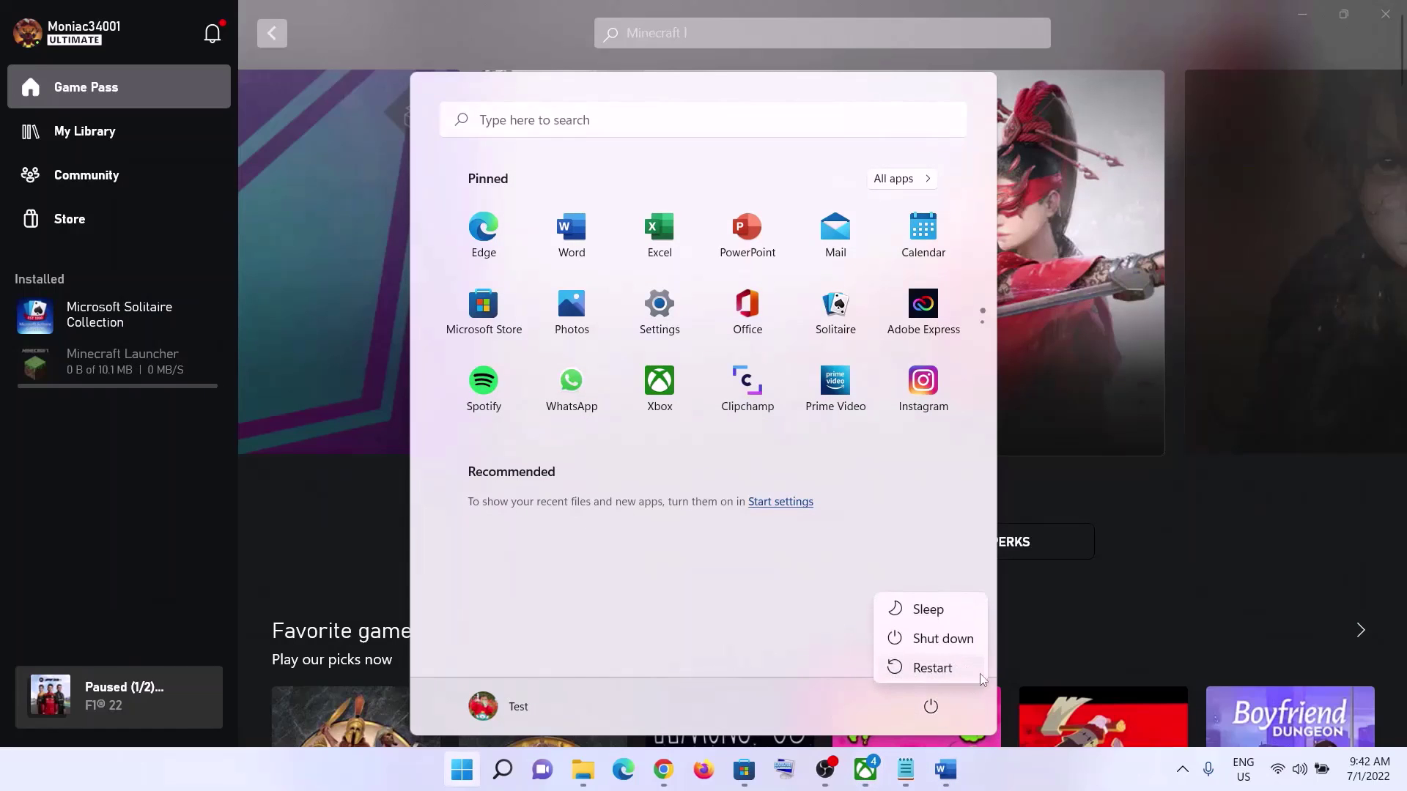
left_click(801, 144)
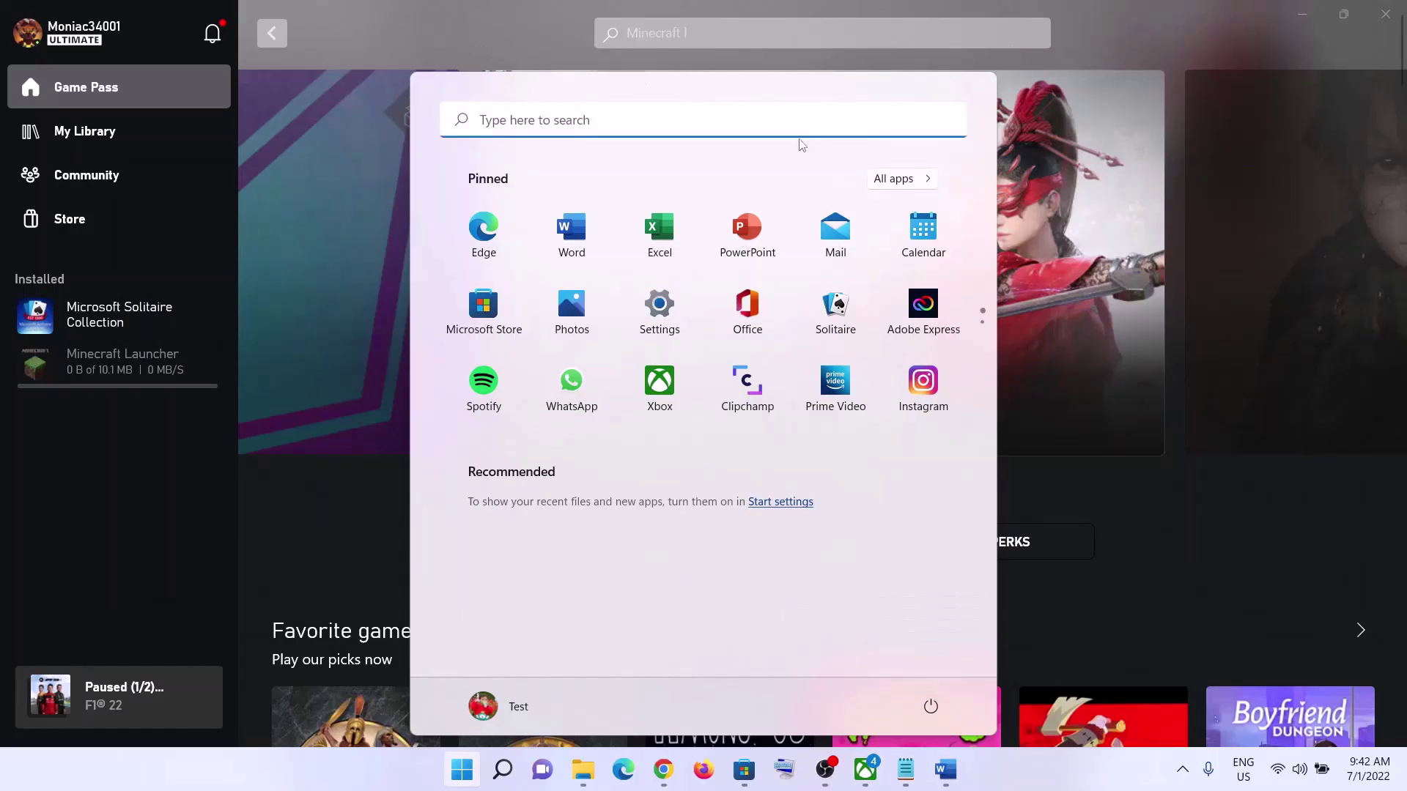
- Back in Word, highlight Step 4 about creating a desktop shortcut and running as administrator
left_click(940, 779)
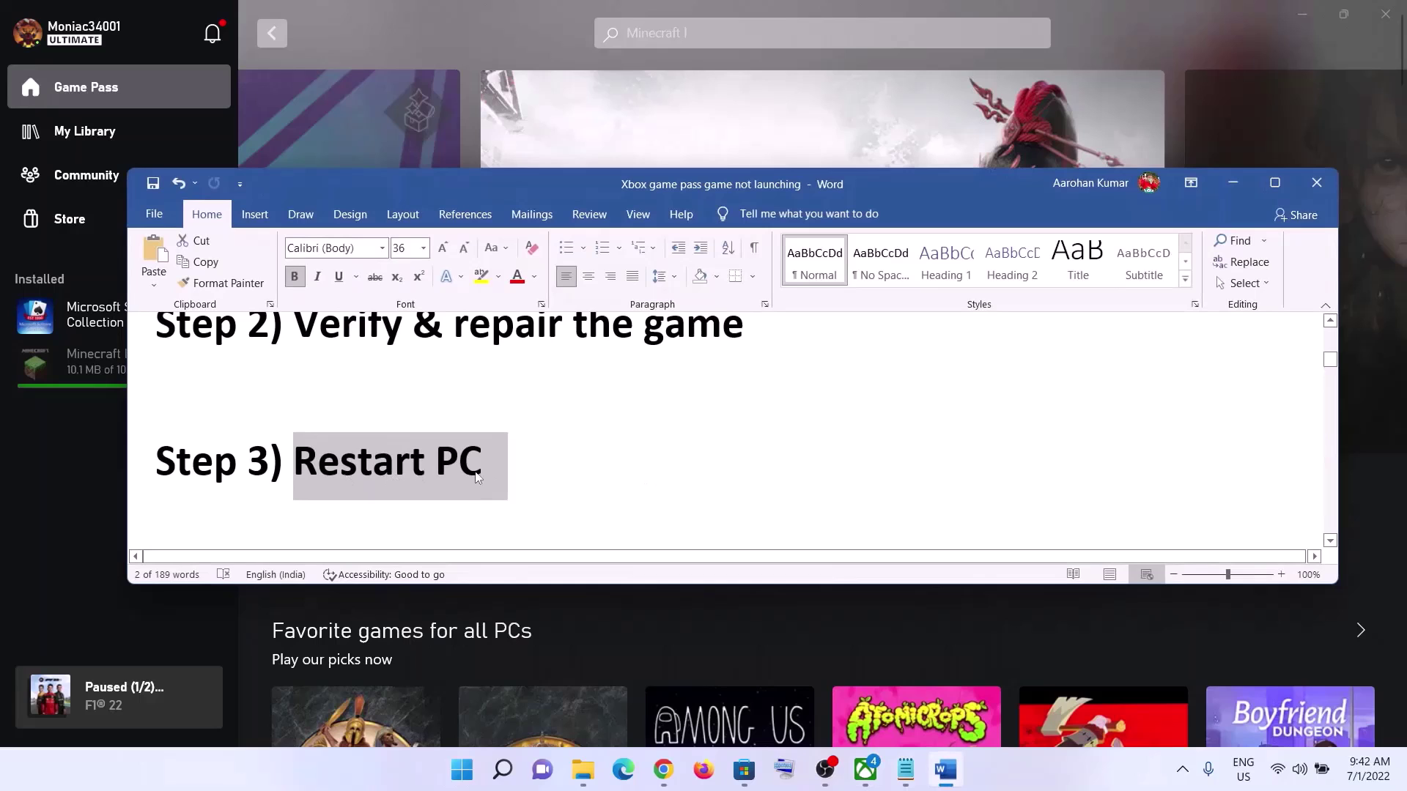
scroll(522, 462, "down", 3)
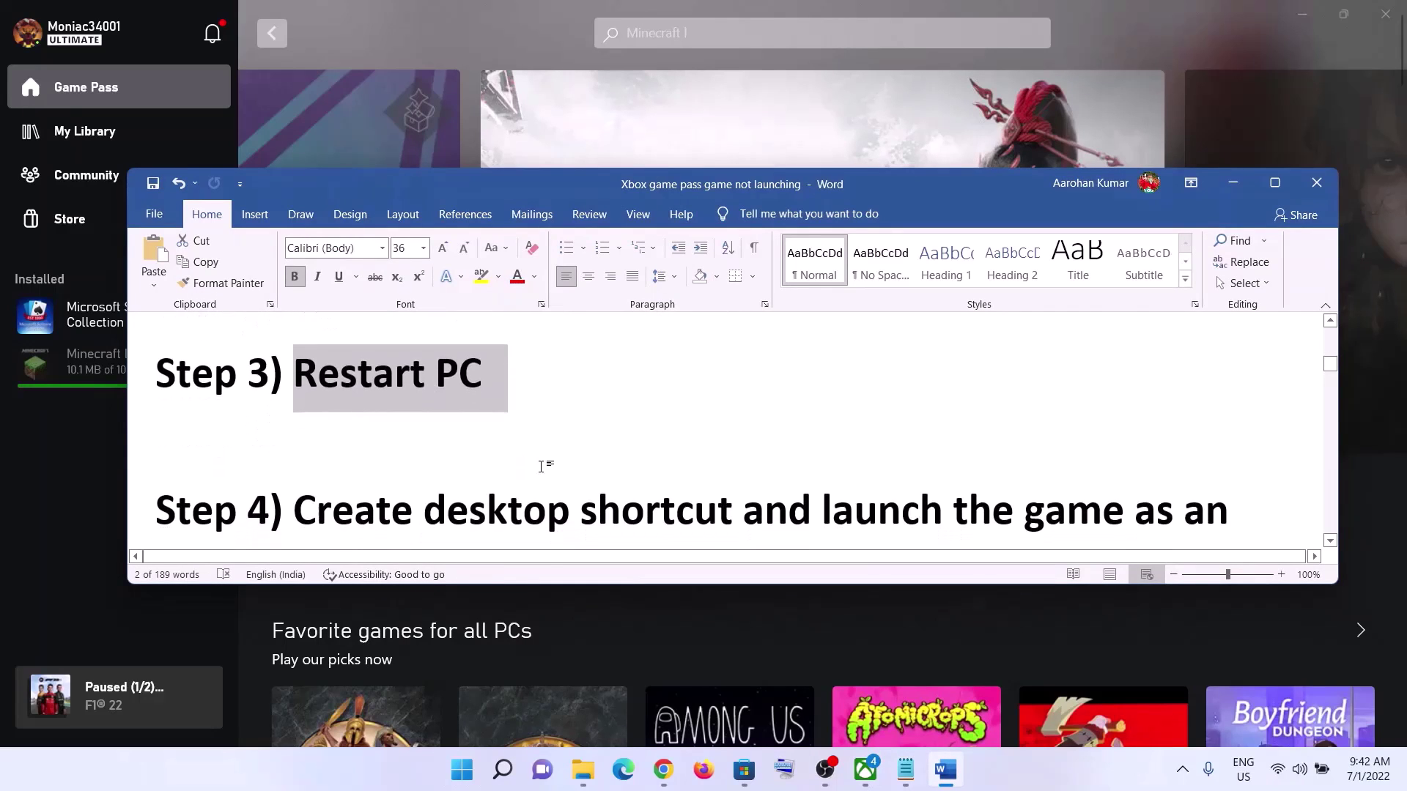
left_click_drag(296, 432, 742, 436)
mouse_move(836, 442)
left_mouse_down()
mouse_move(443, 483)
mouse_move(835, 438)
mouse_move(851, 461)
left_mouse_up()
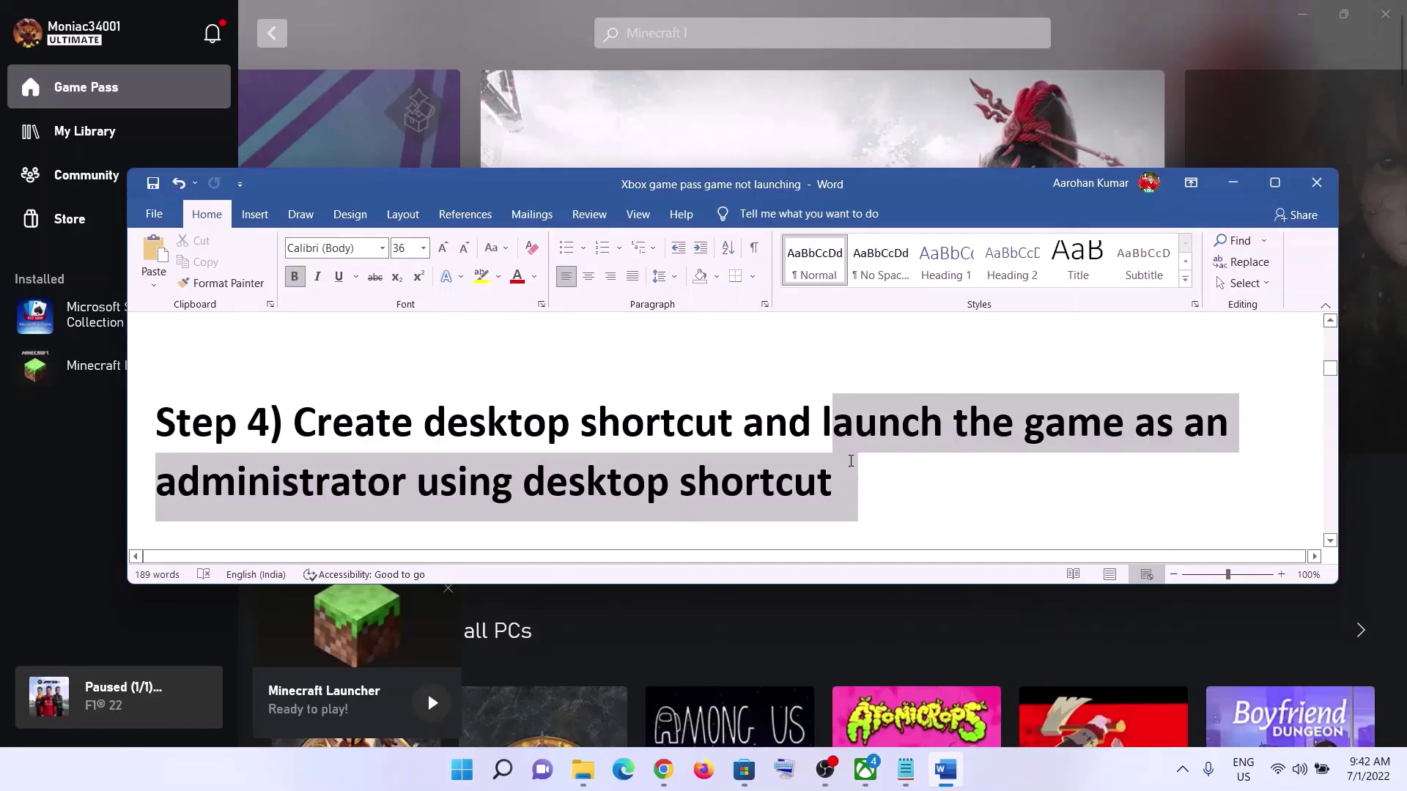
- Open Minecraft Launcher's more-options menu in the Xbox app's Installed list
left_click(1234, 183)
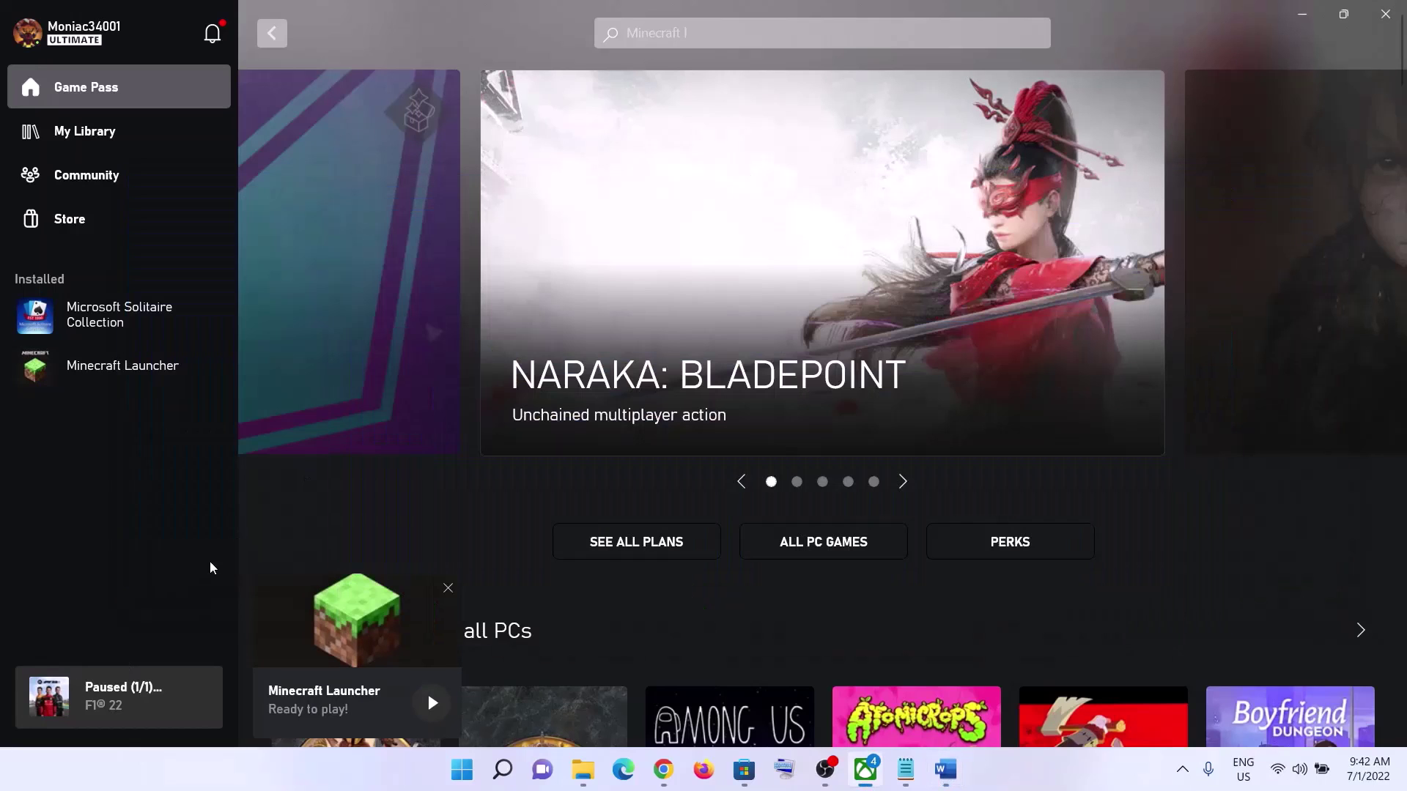
right_click(89, 377)
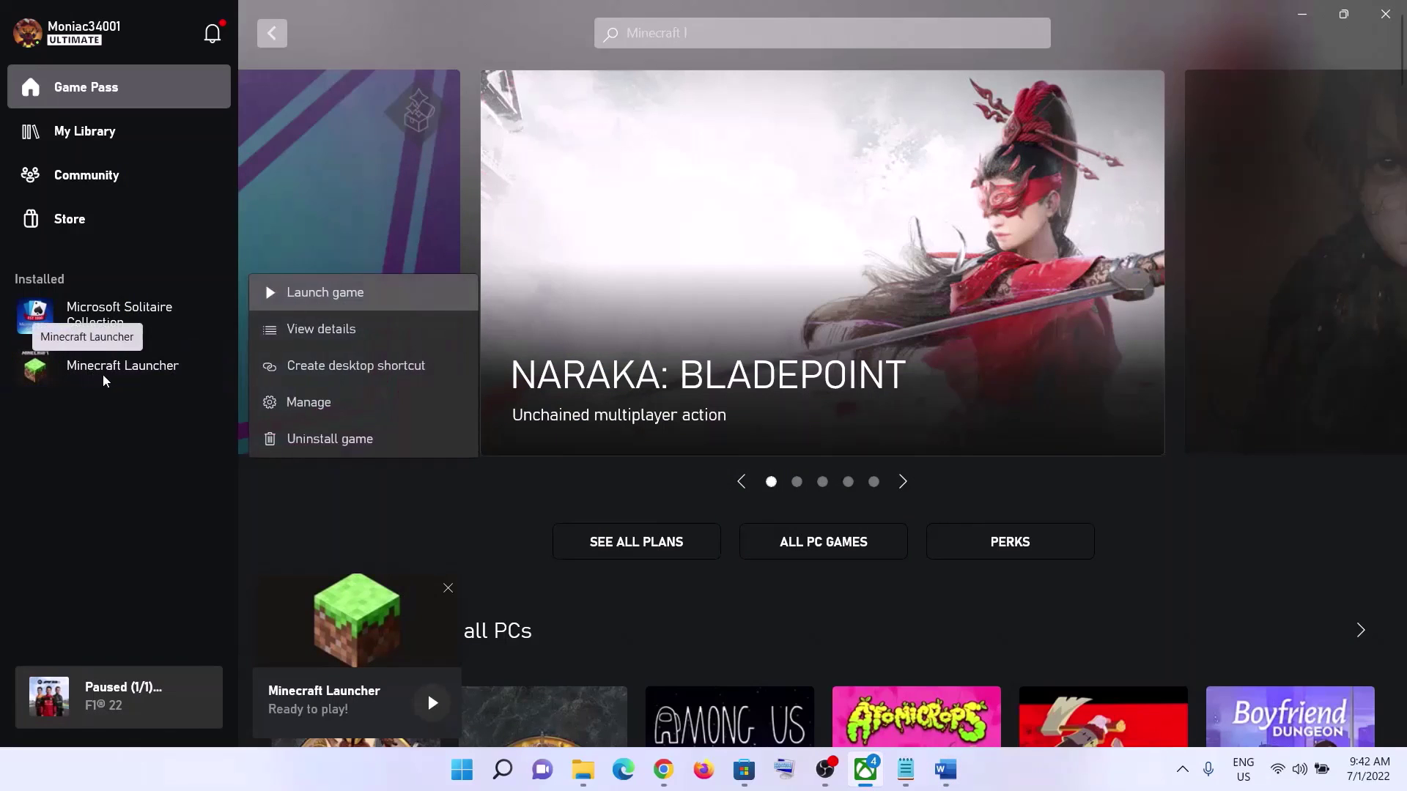
left_click(79, 440)
left_click(195, 364)
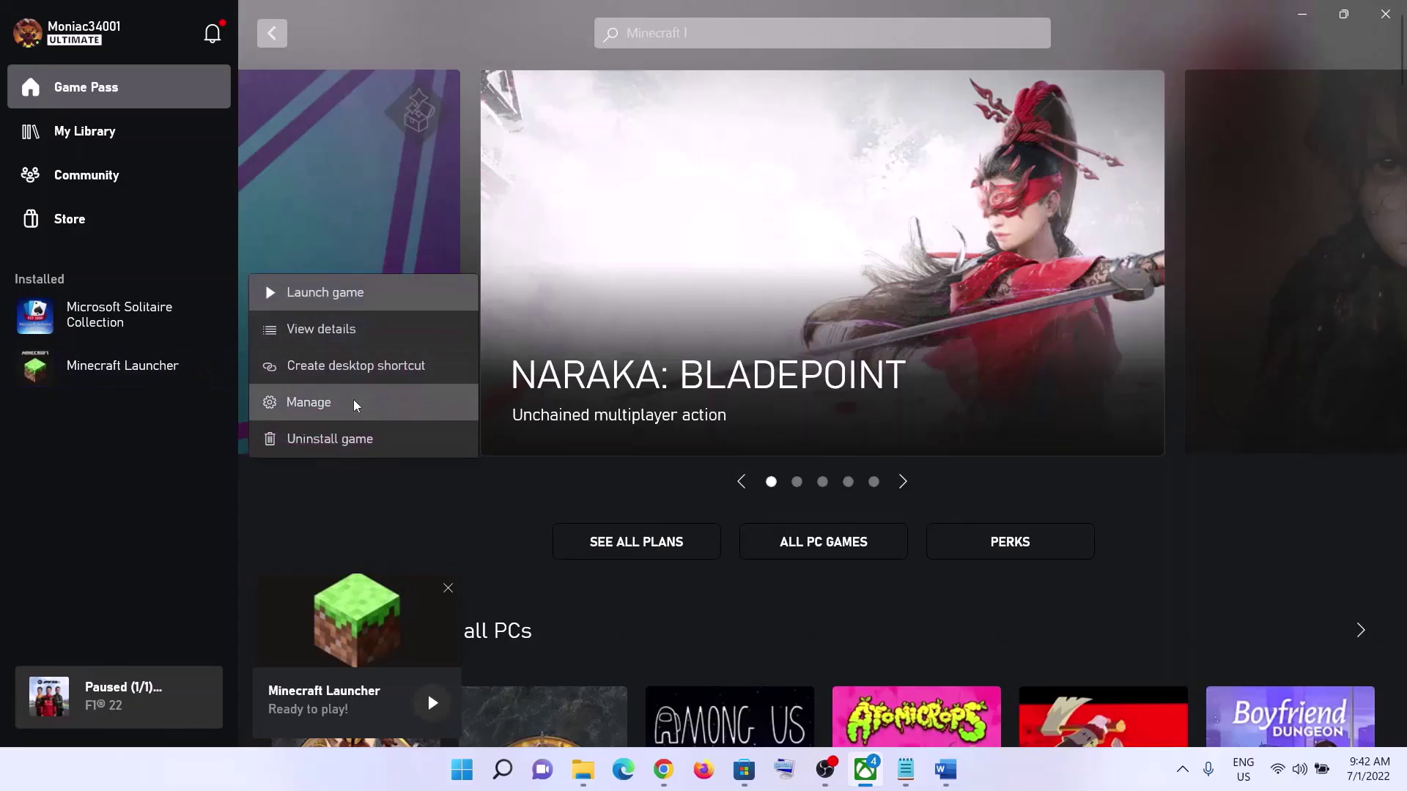
left_click(148, 448)
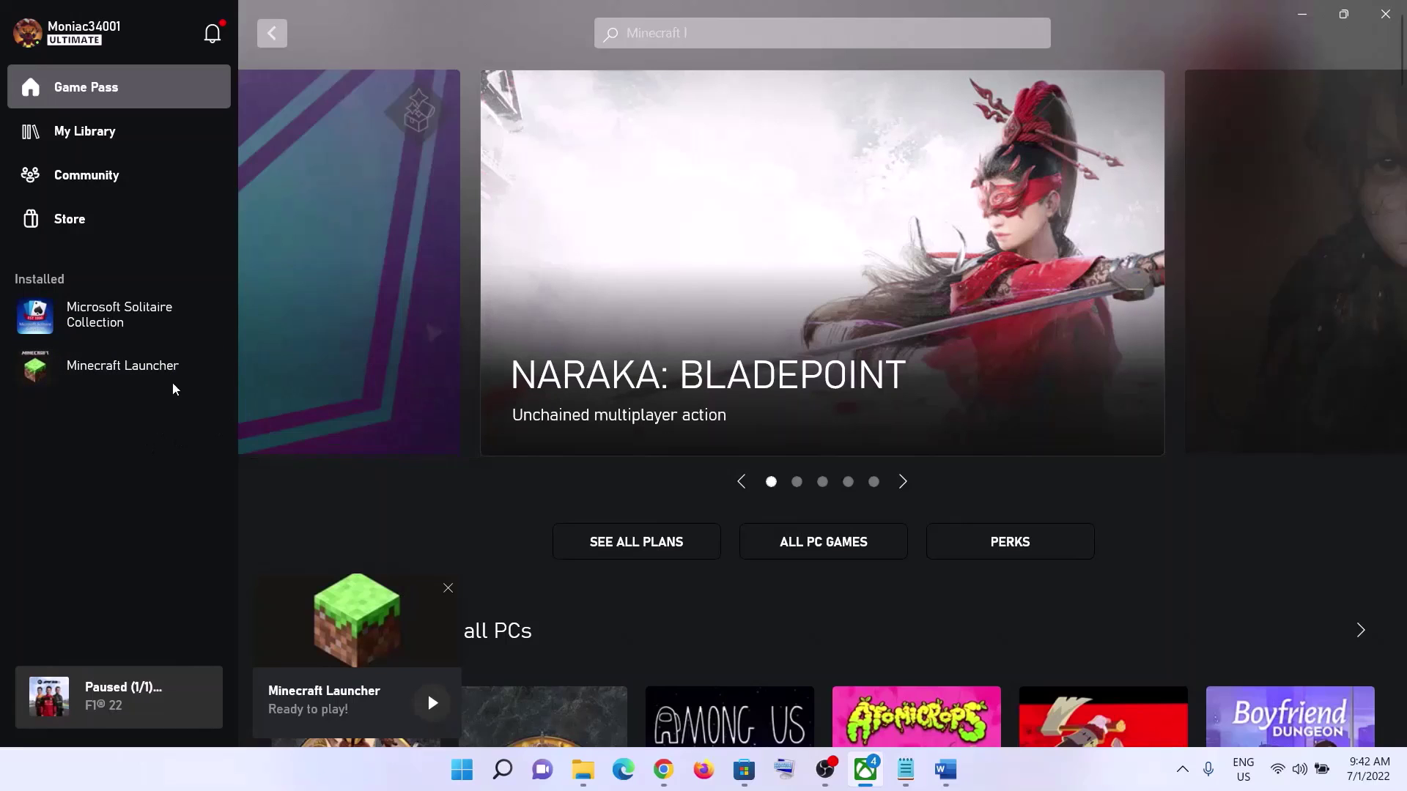
mouse_move(123, 373)
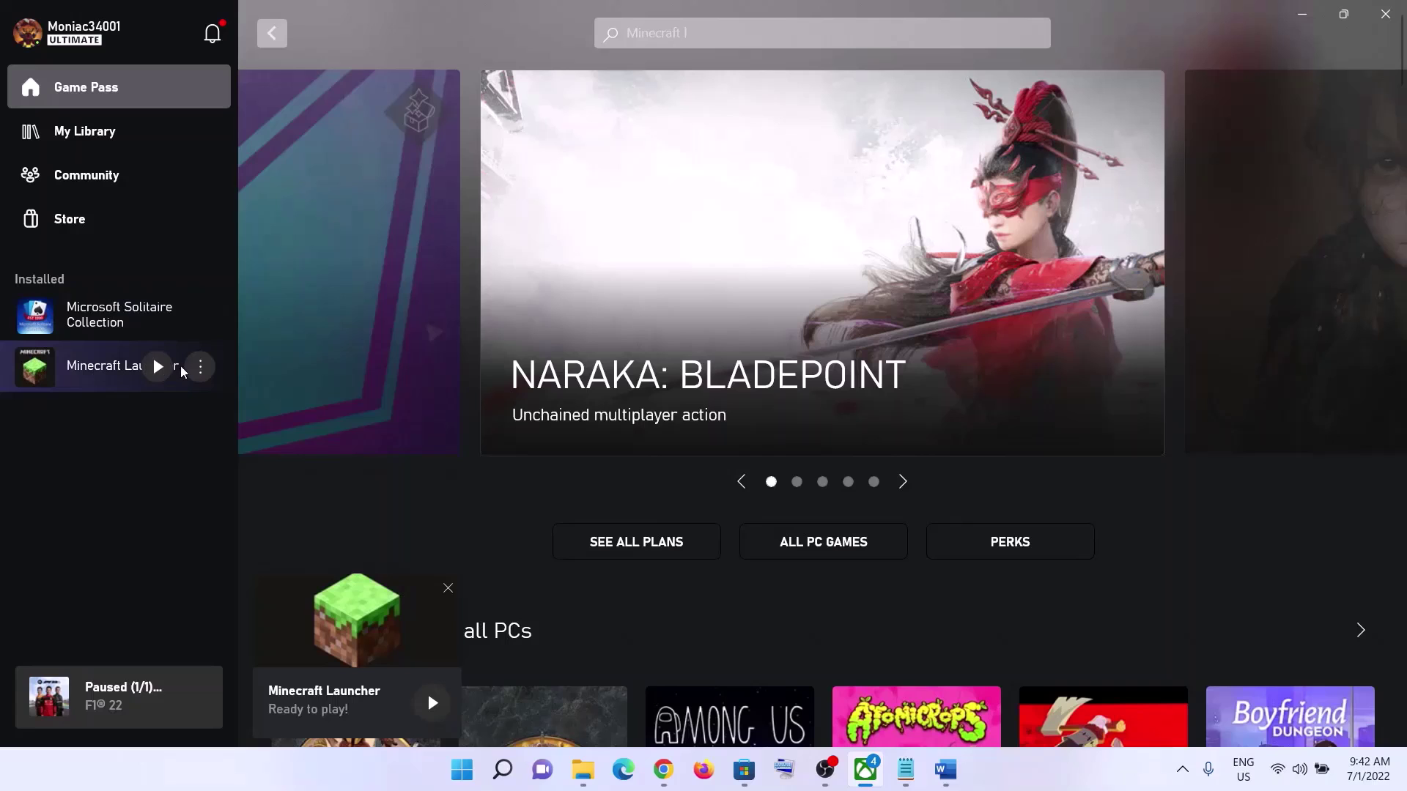
left_click(200, 365)
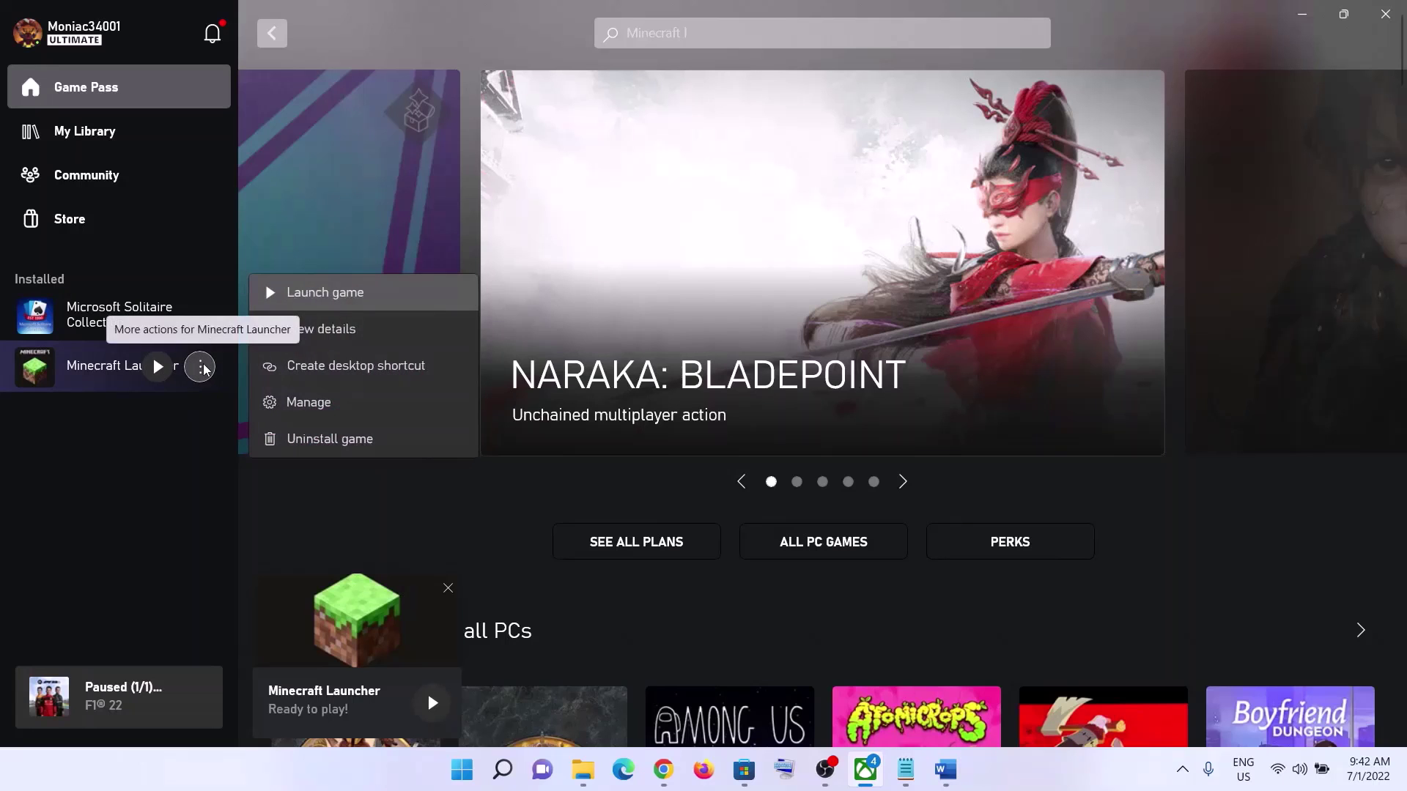
- Create a Minecraft Launcher desktop shortcut from Manage and show the desktop with Win+D
left_click(133, 377)
right_click(139, 383)
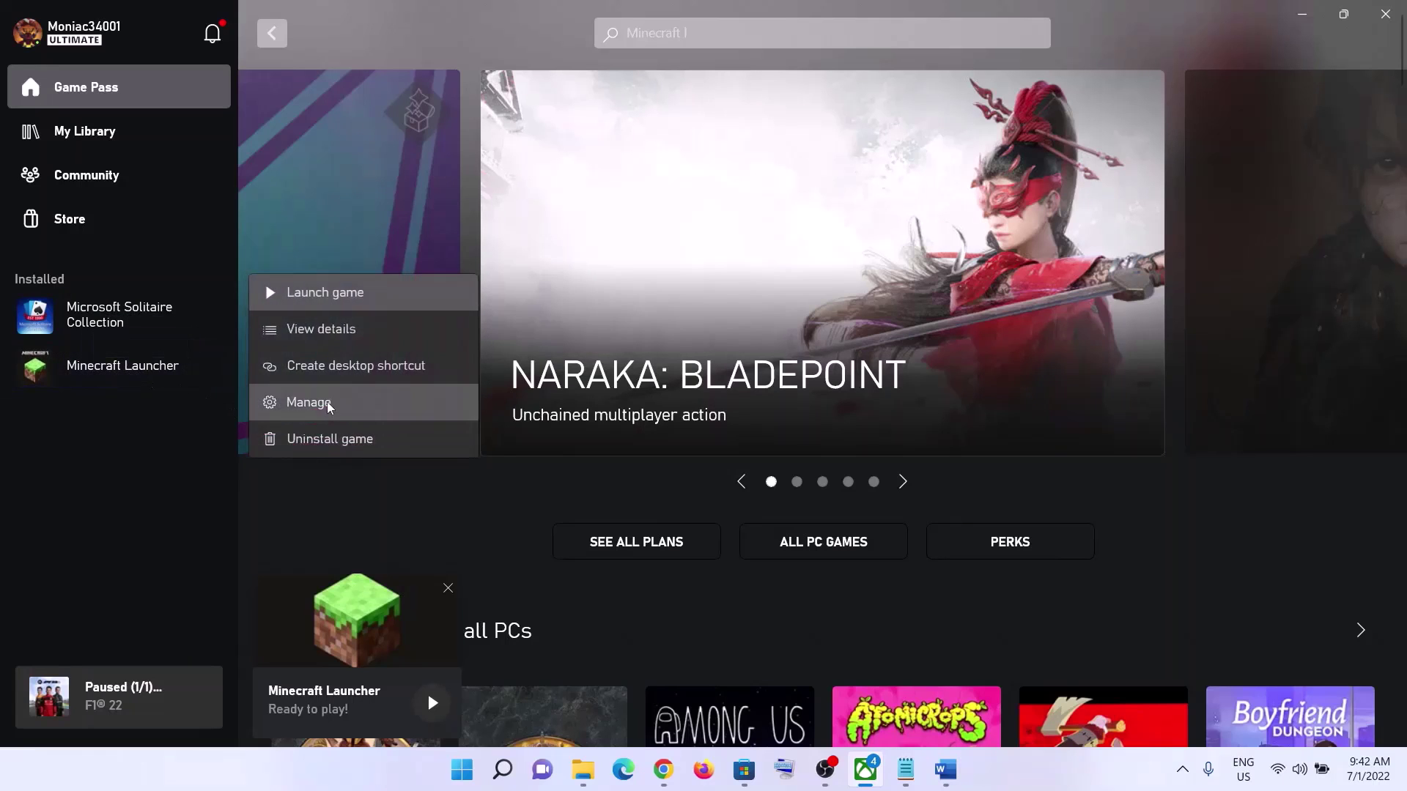
left_click(325, 402)
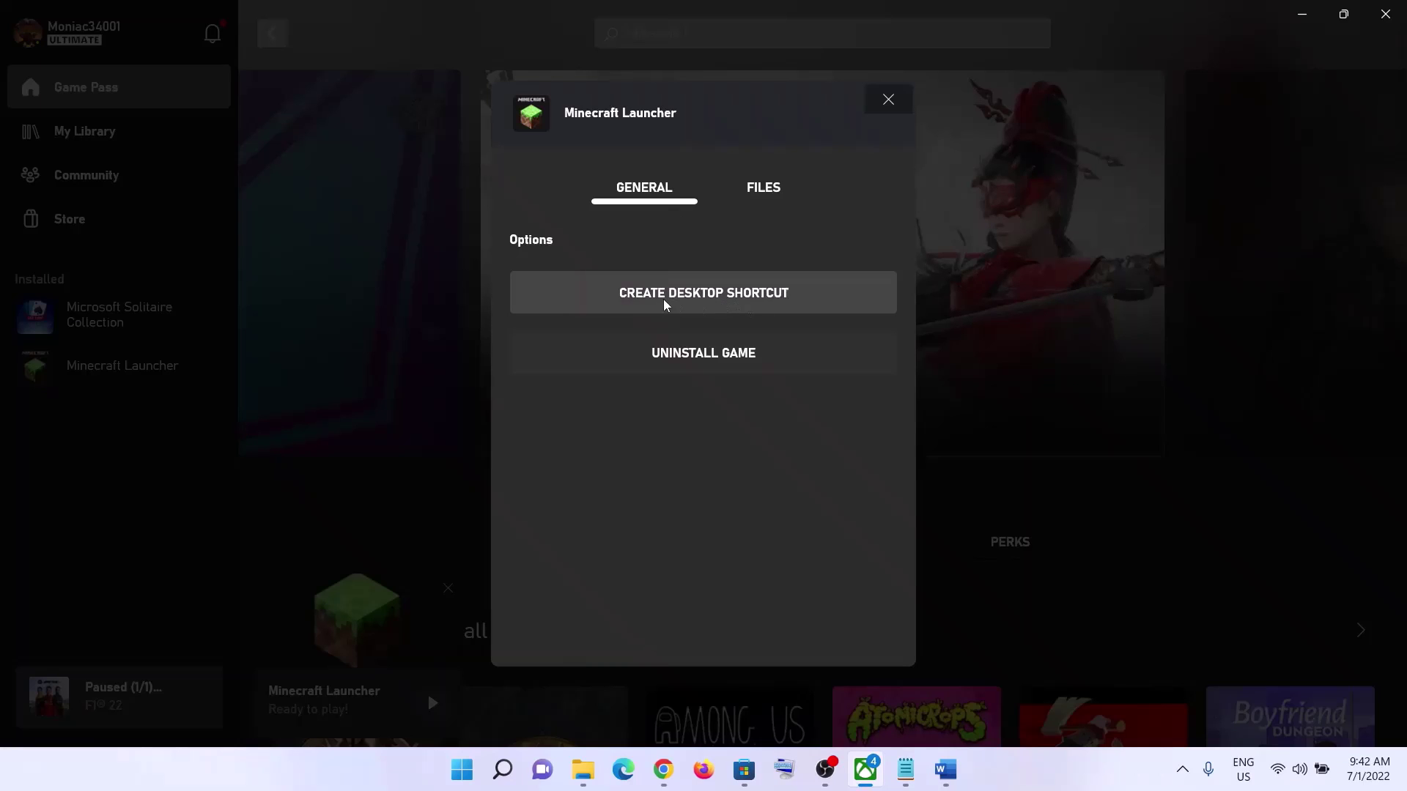
left_click(709, 306)
key("super+d")
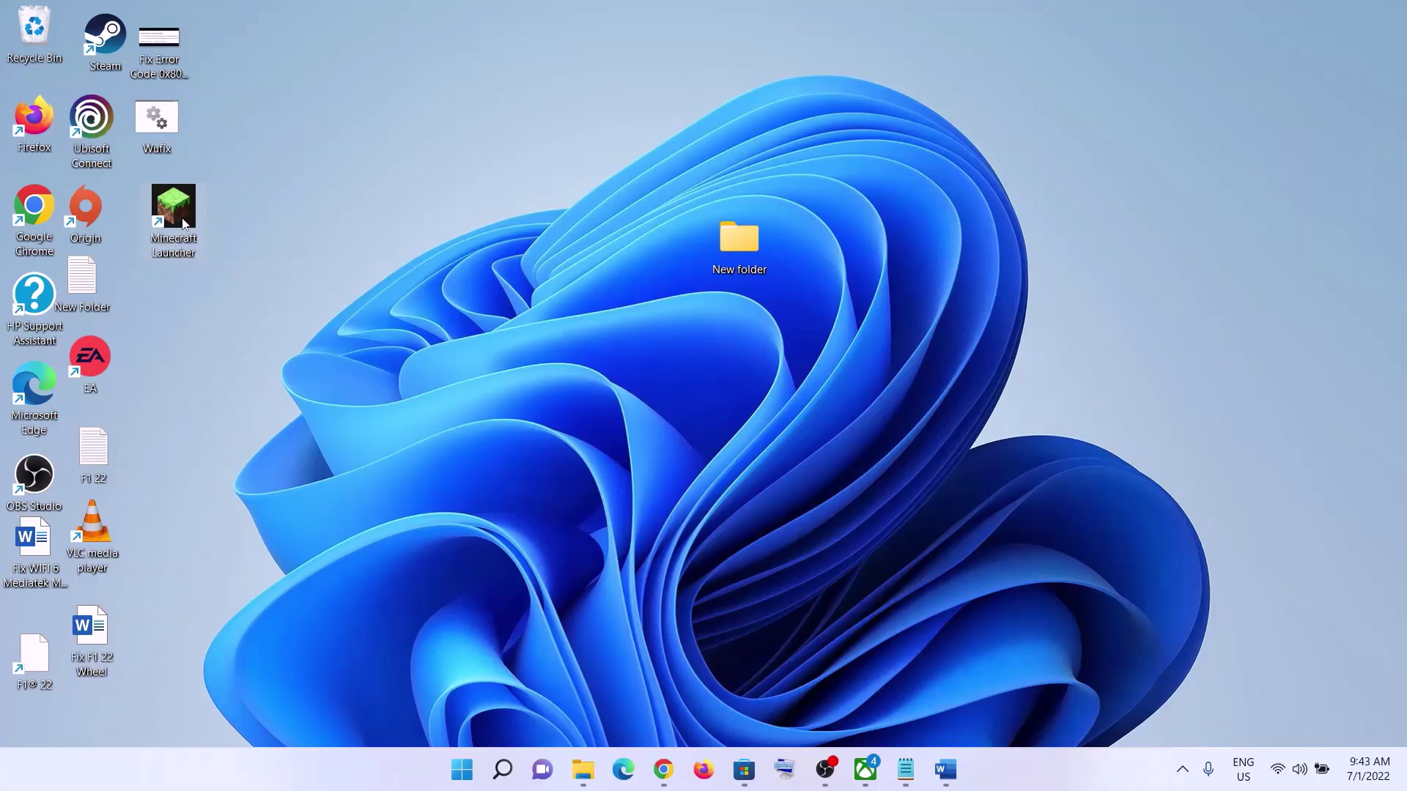
- Show the Minecraft Launcher shortcut's context menu with its Run as administrator option
right_click(184, 221)
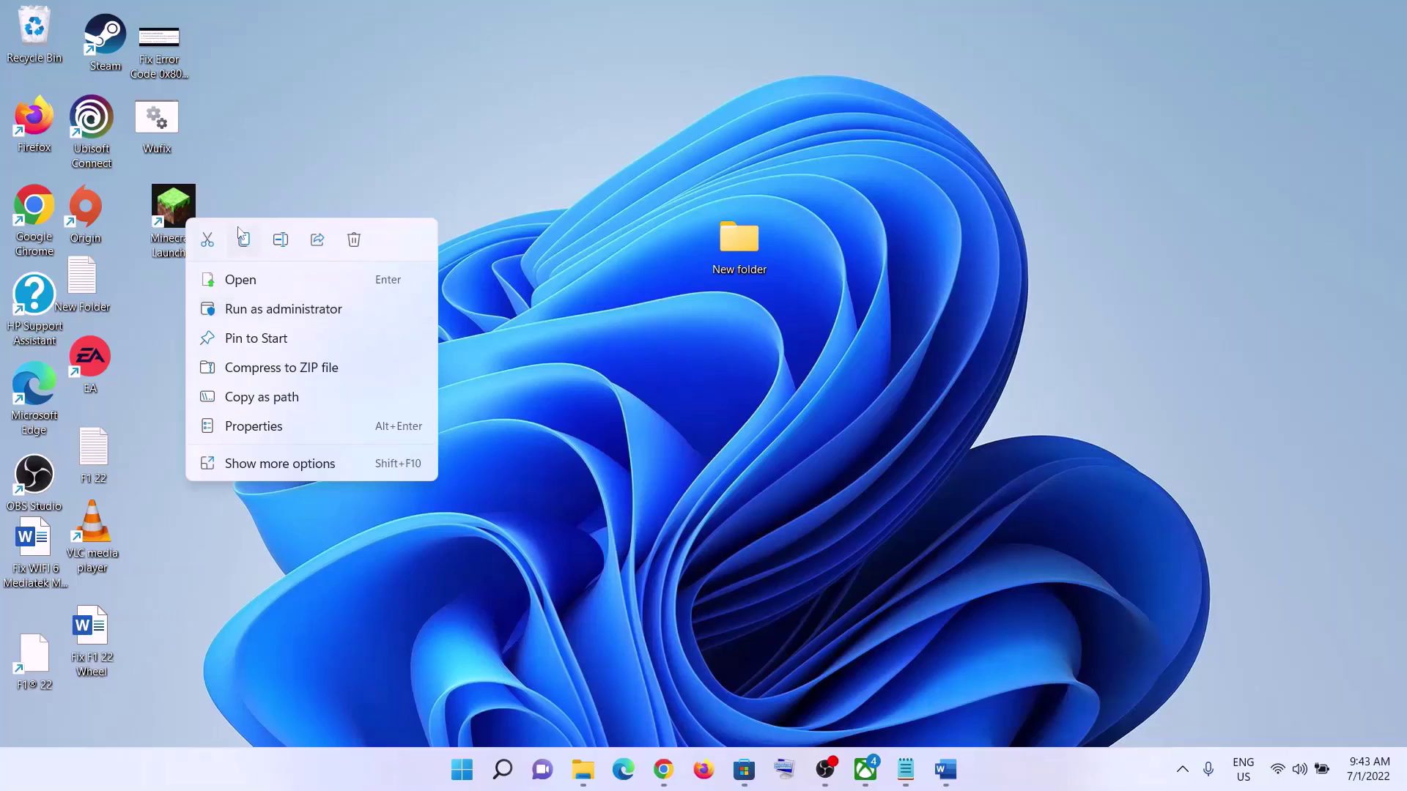
left_click(237, 191)
right_click(184, 217)
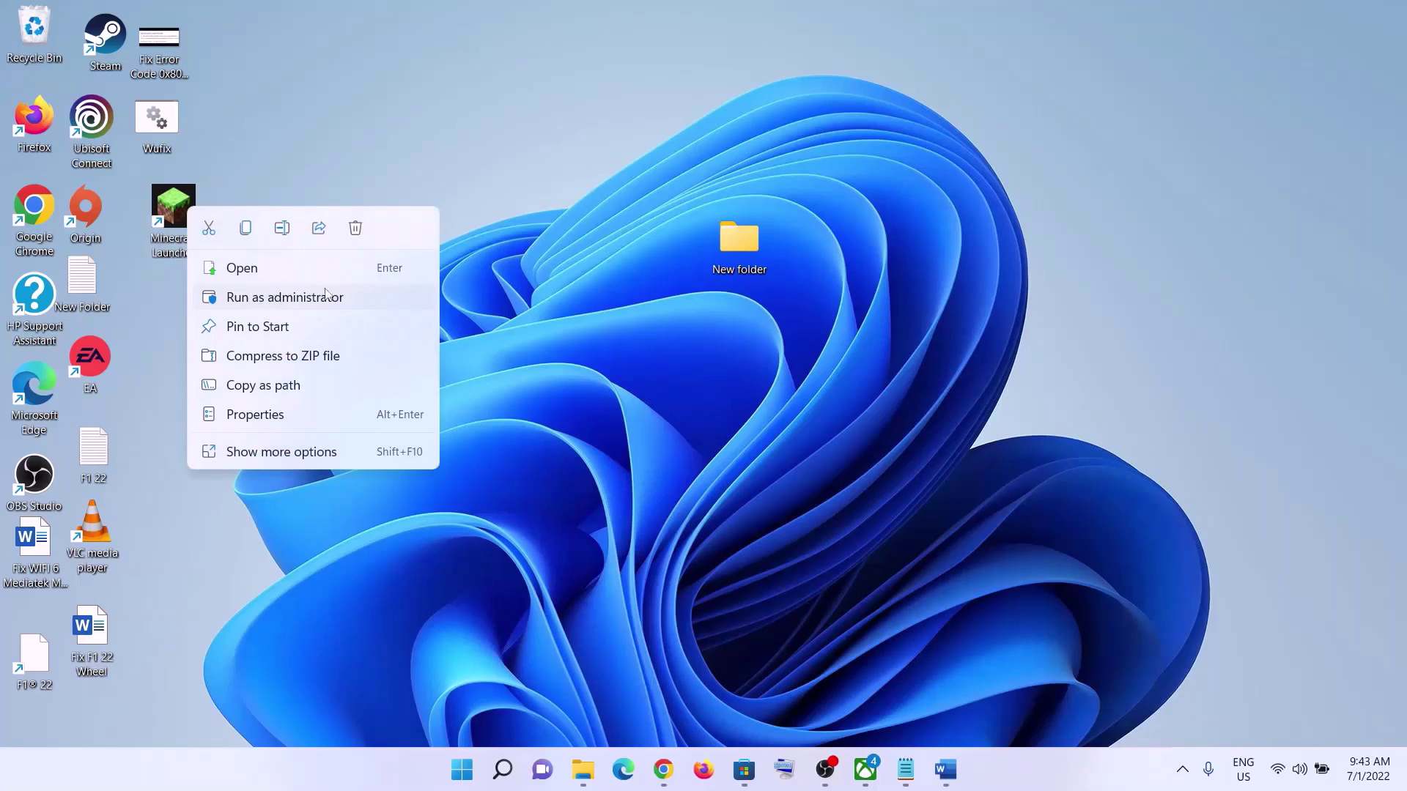
- Bring the Word notes forward and highlight the next troubleshooting step
left_click(945, 769)
scroll(335, 390, "down", 2)
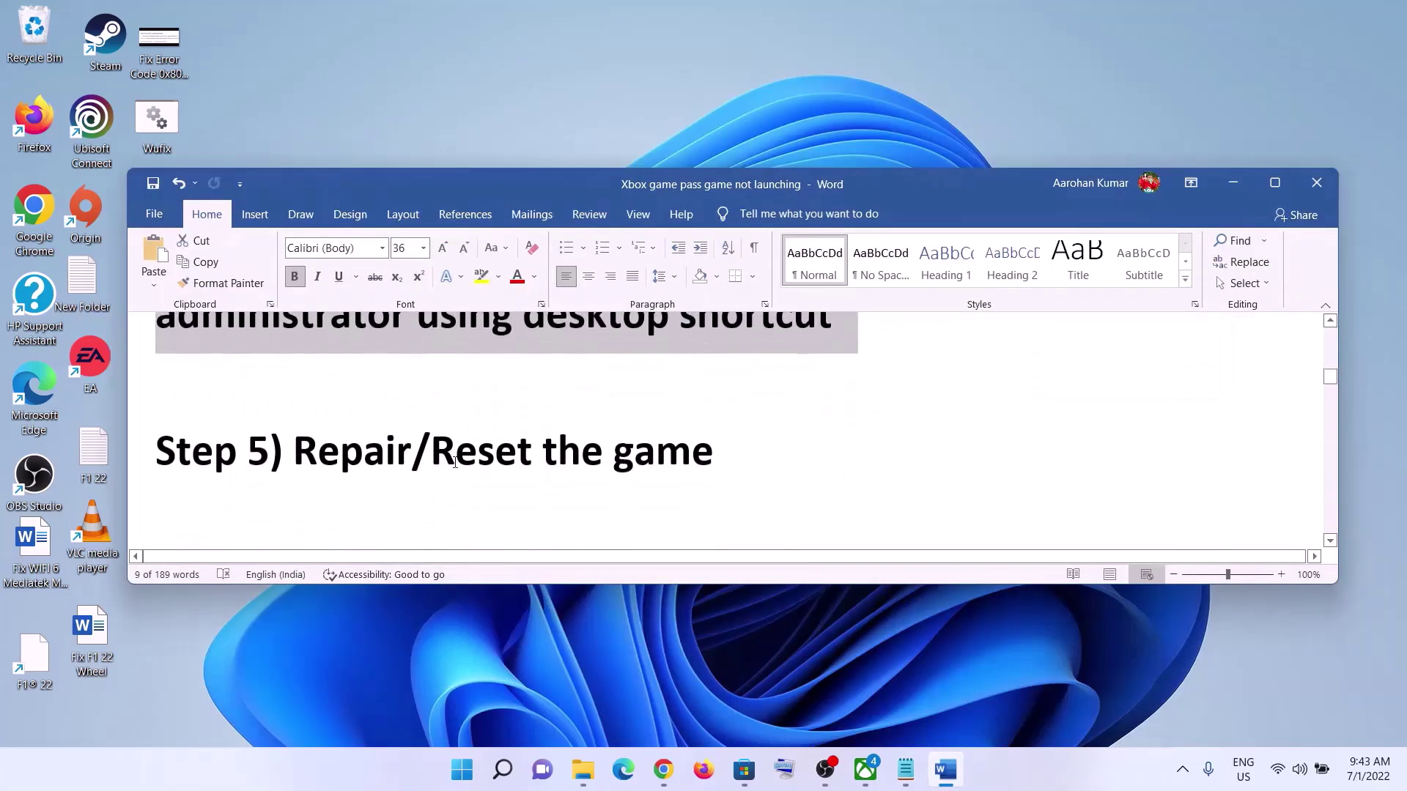
left_click_drag(294, 443, 820, 448)
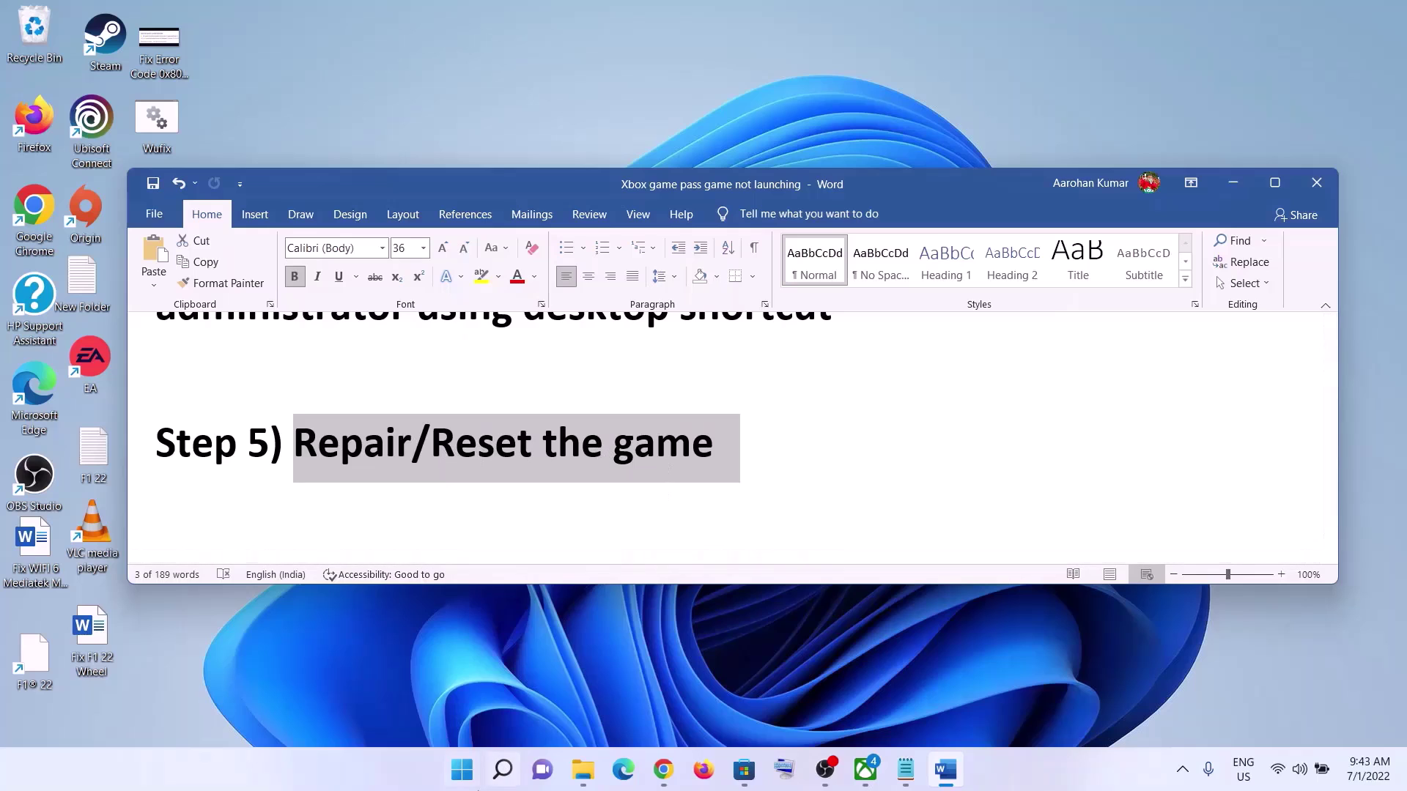
- In Settings > Apps > Apps & features, search the app list for 'minecraf'
left_click(461, 769)
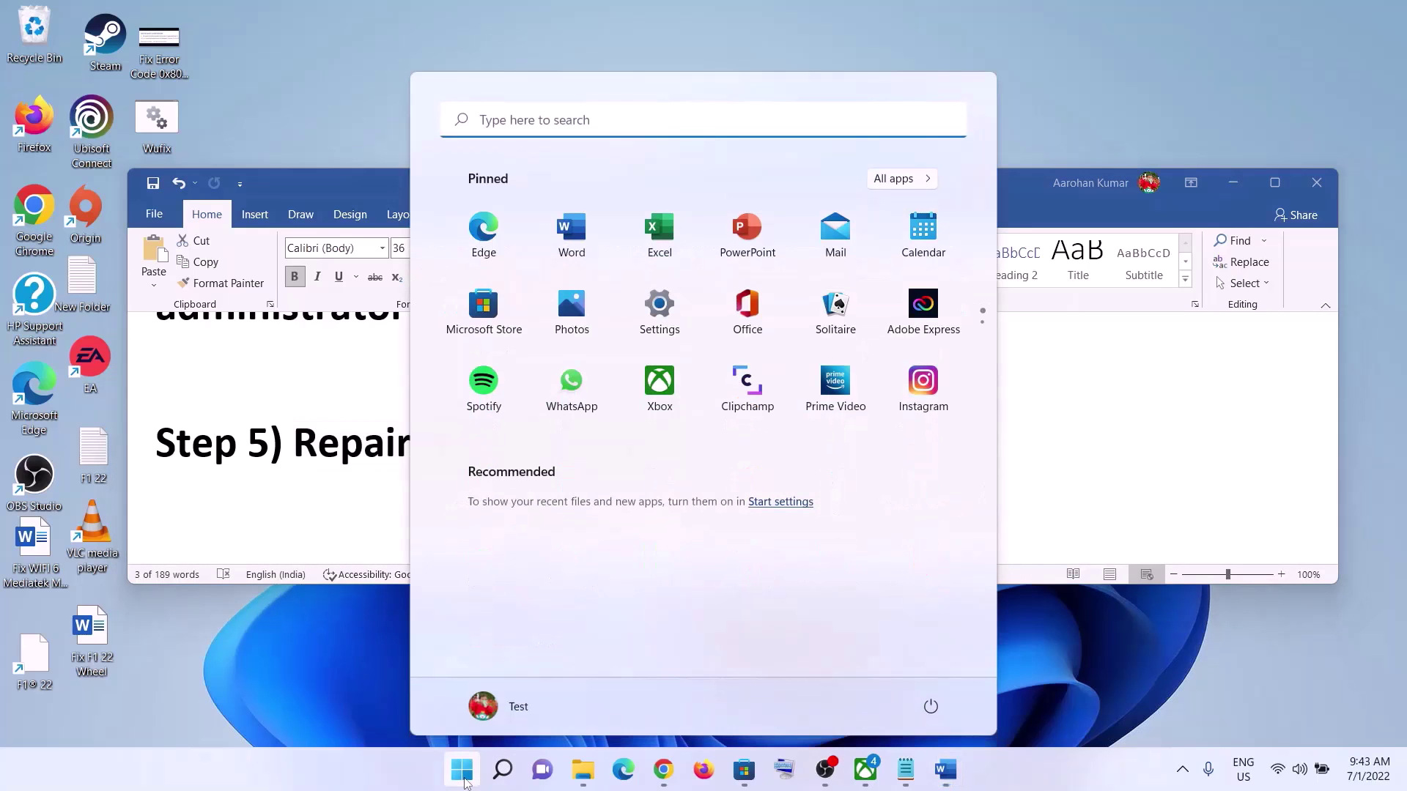
left_click(659, 308)
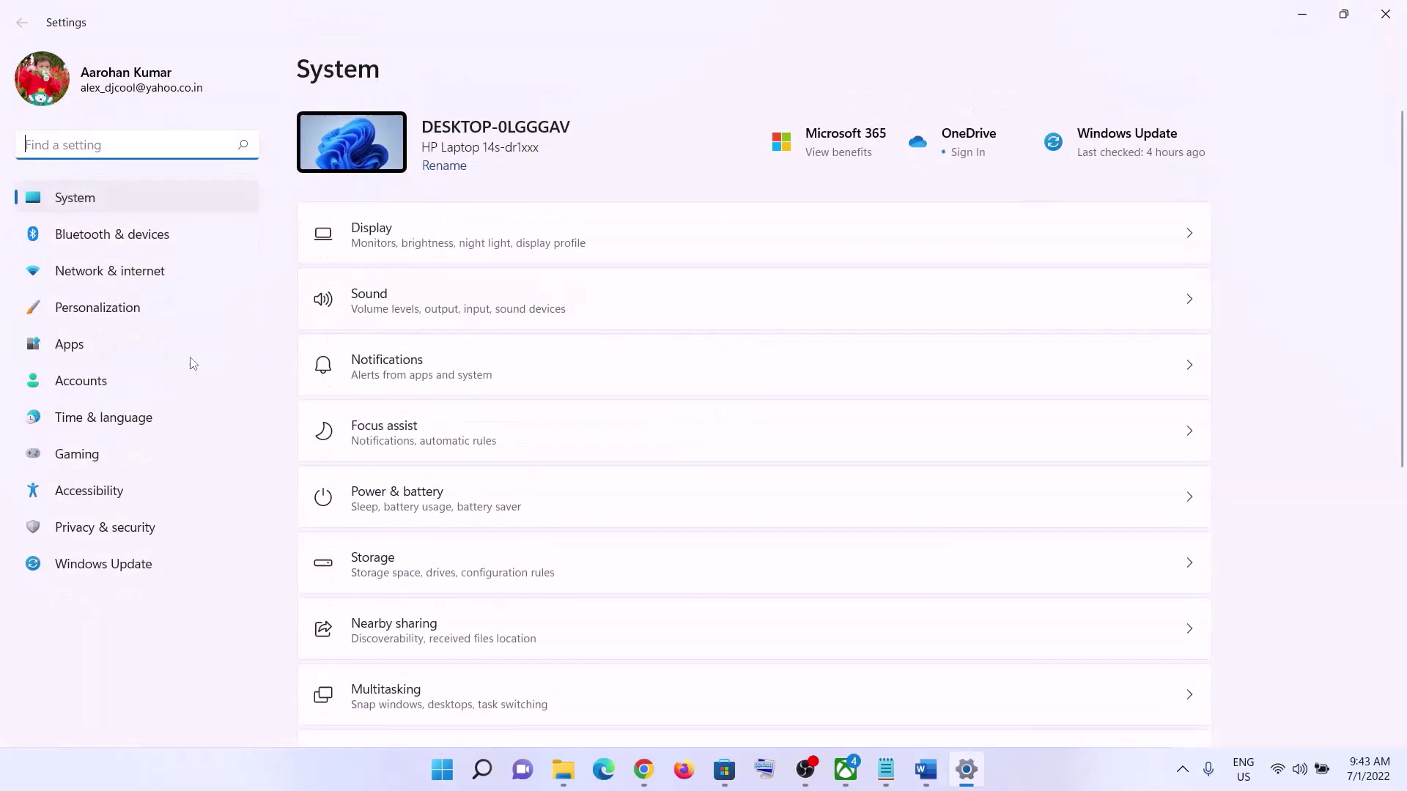
left_click(80, 344)
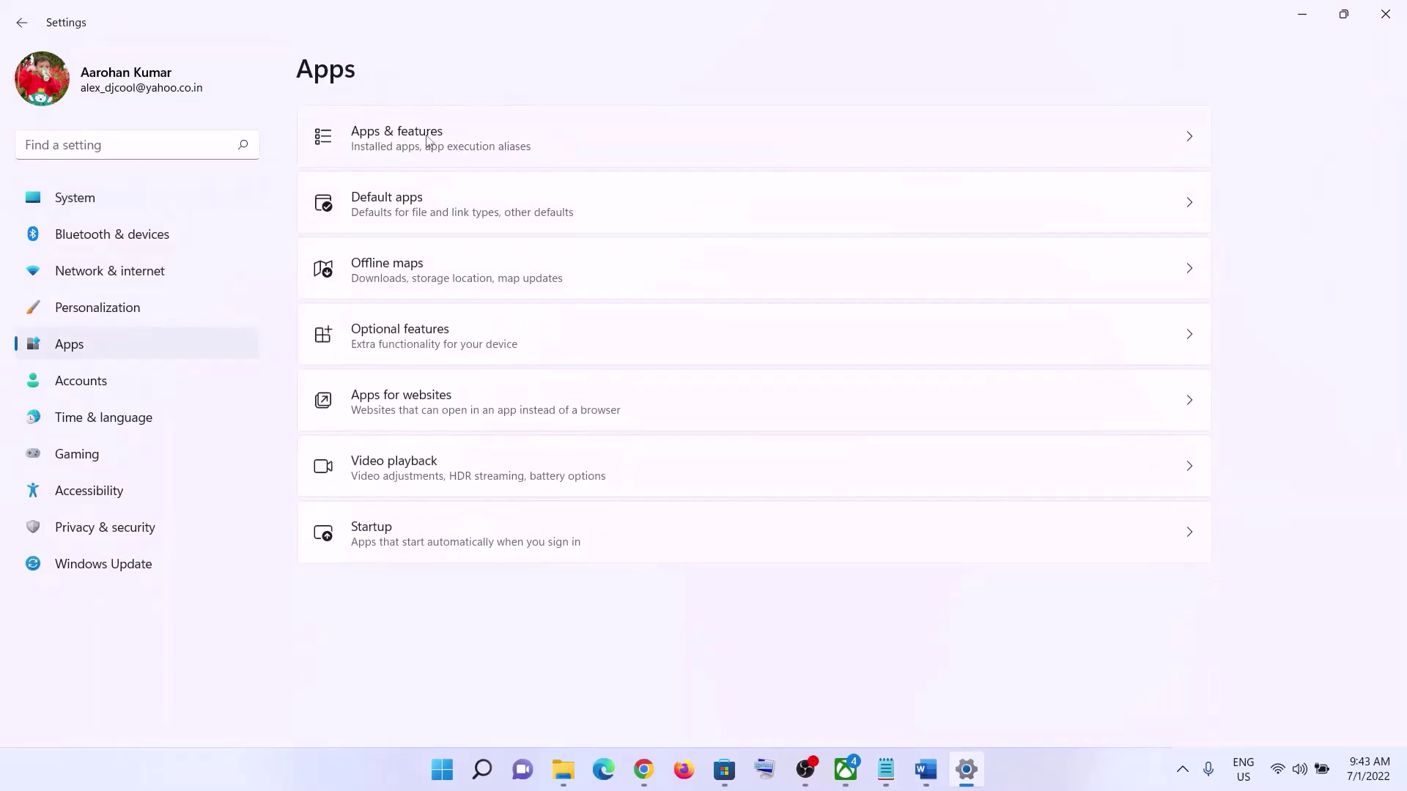
left_click(429, 140)
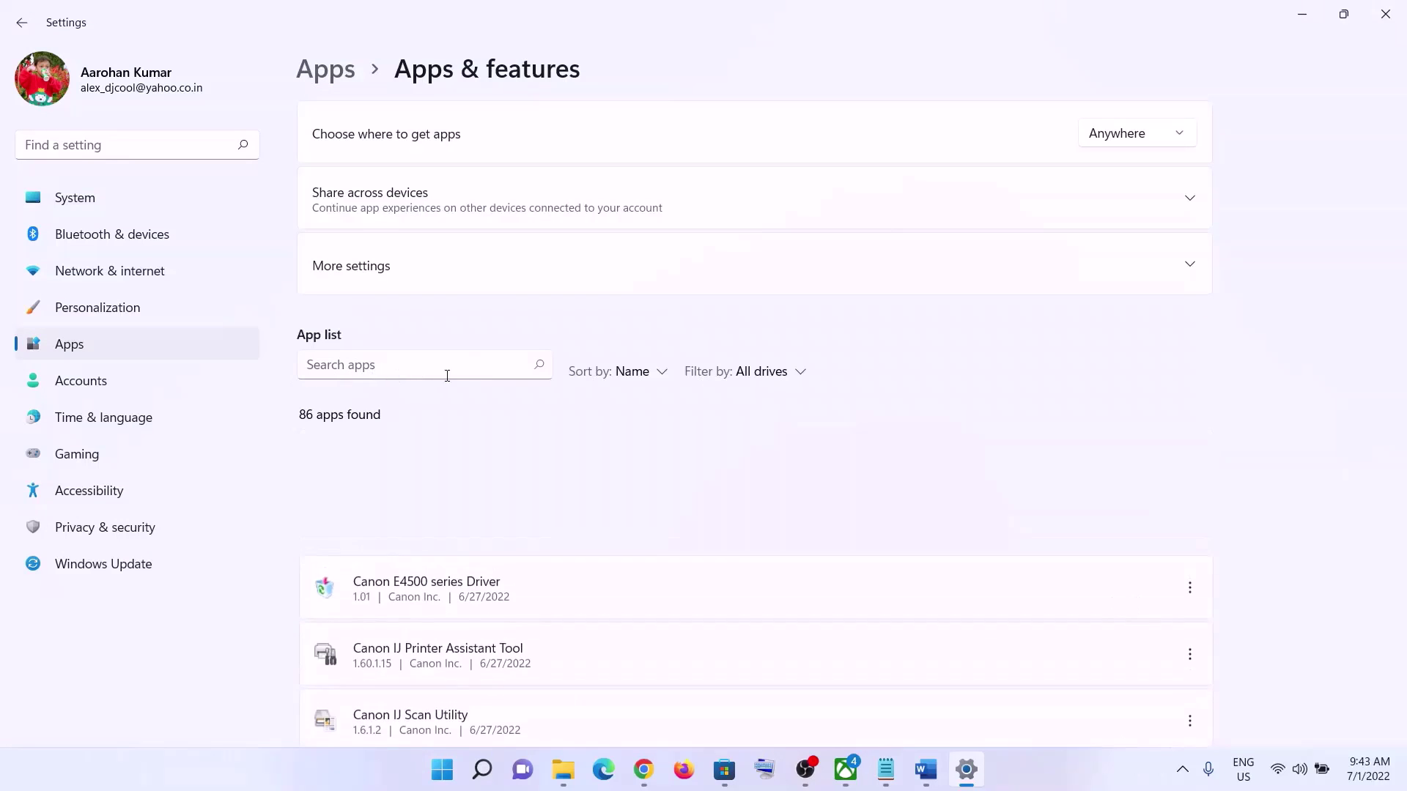
scroll(553, 564, "down", 8)
scroll(553, 563, "down", 10)
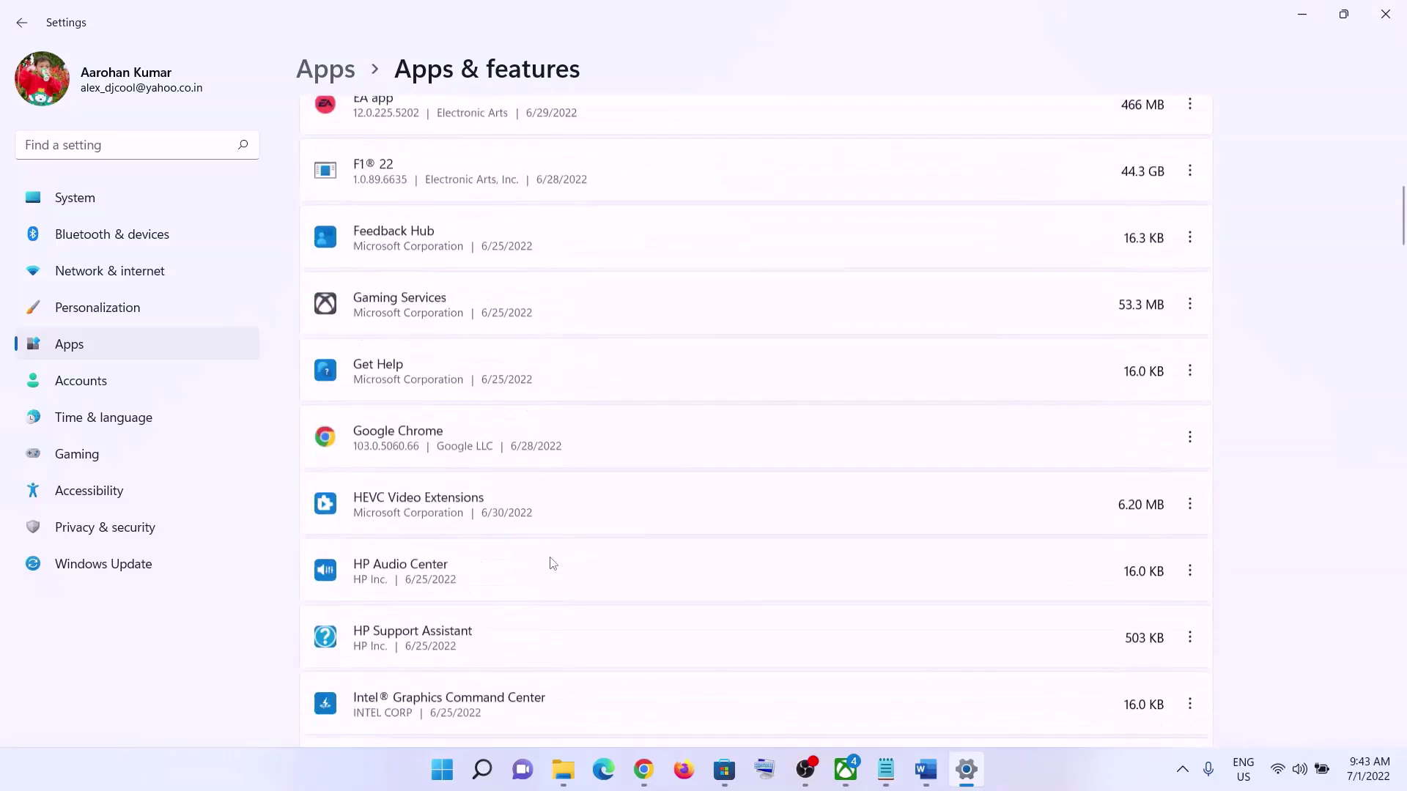
scroll(531, 548, "up", 20)
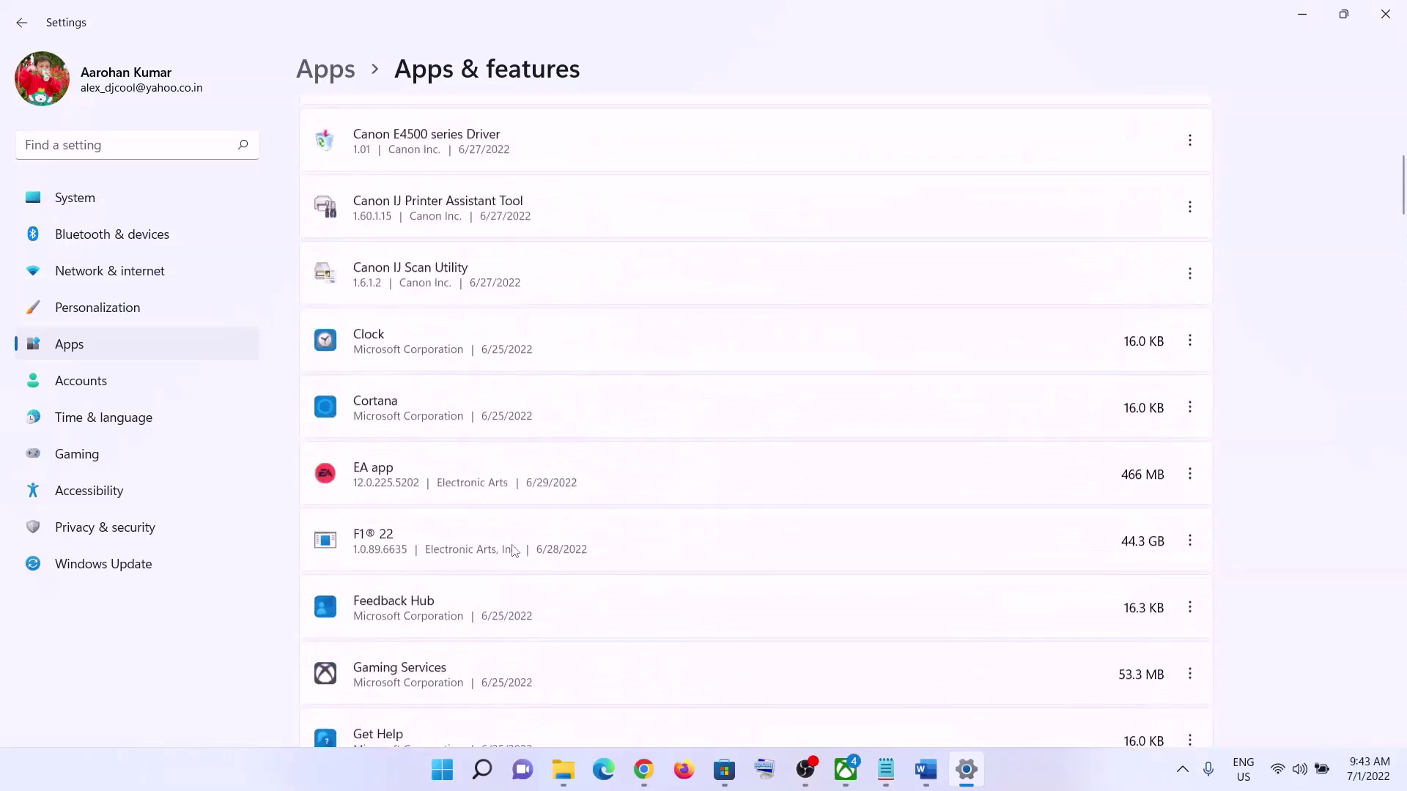
left_click(368, 372)
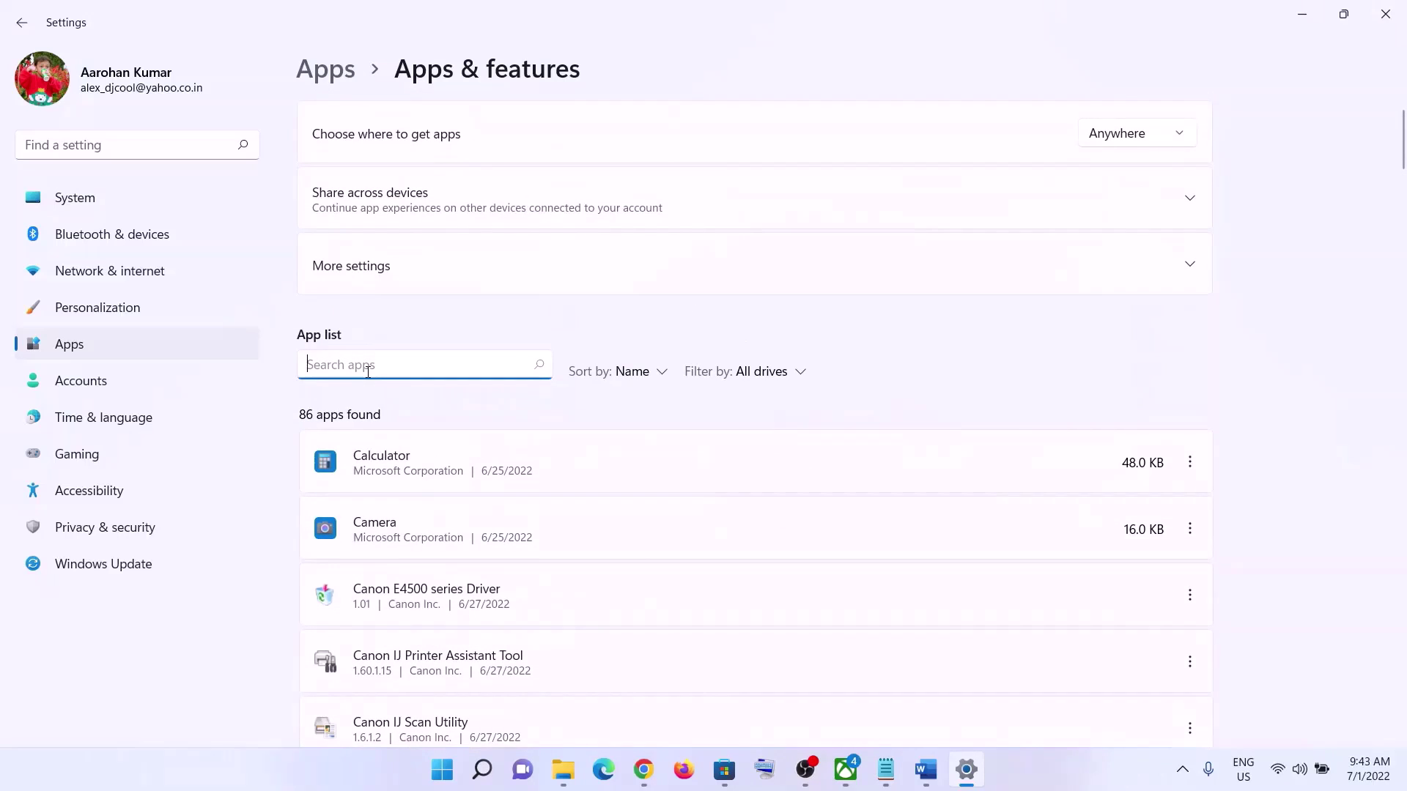
type("minecraft")
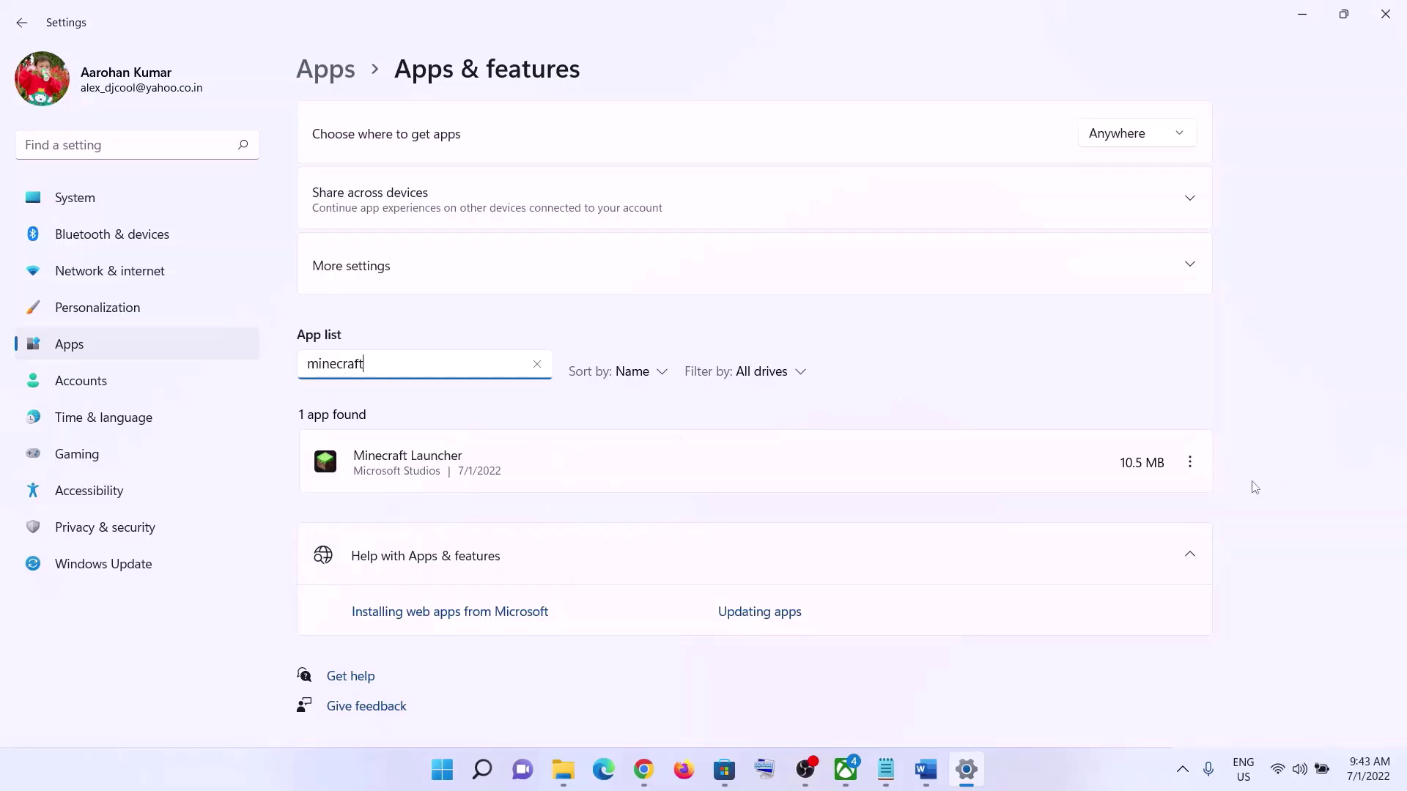
left_click(429, 470)
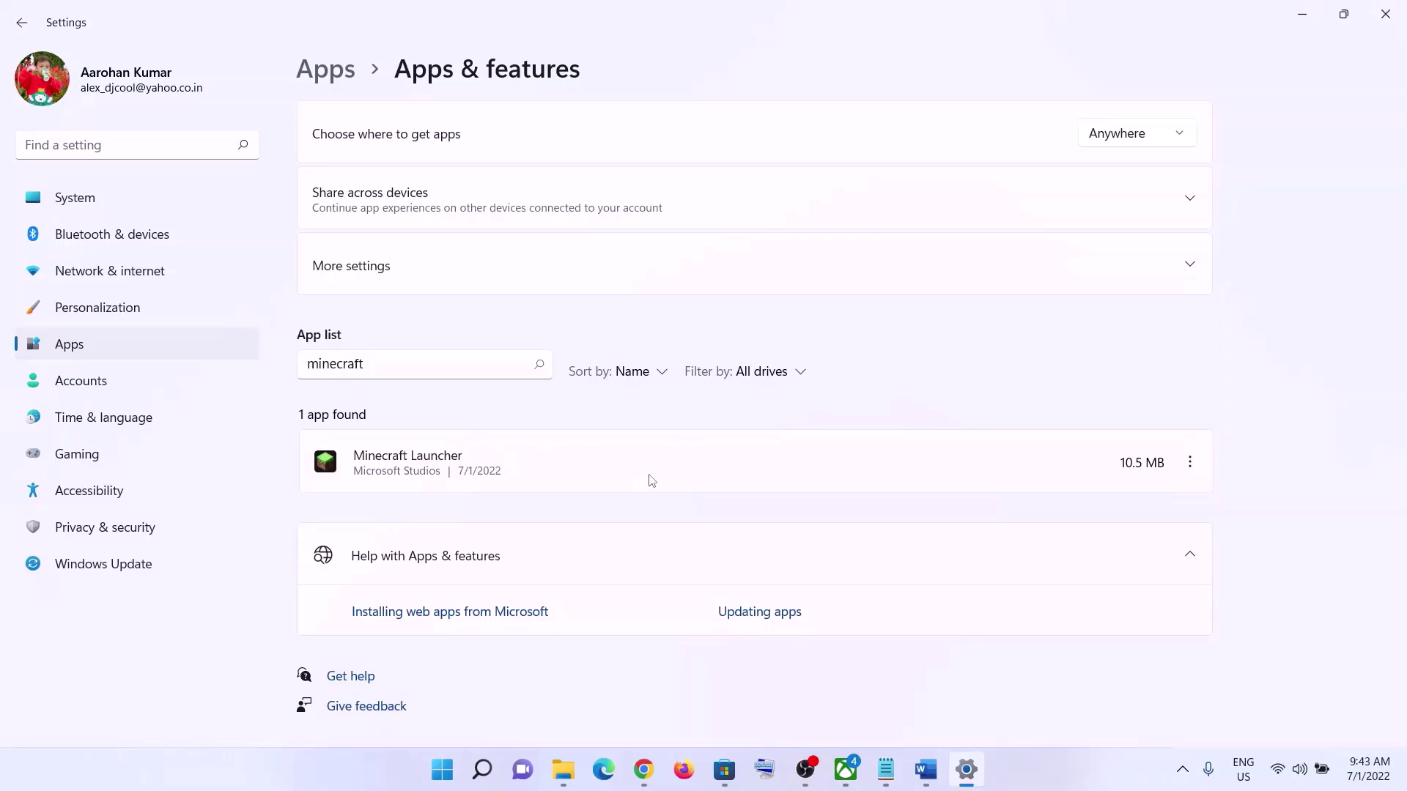
- Repair Minecraft Launcher in its Advanced options, then reset it and confirm deleting its data
left_click(1195, 471)
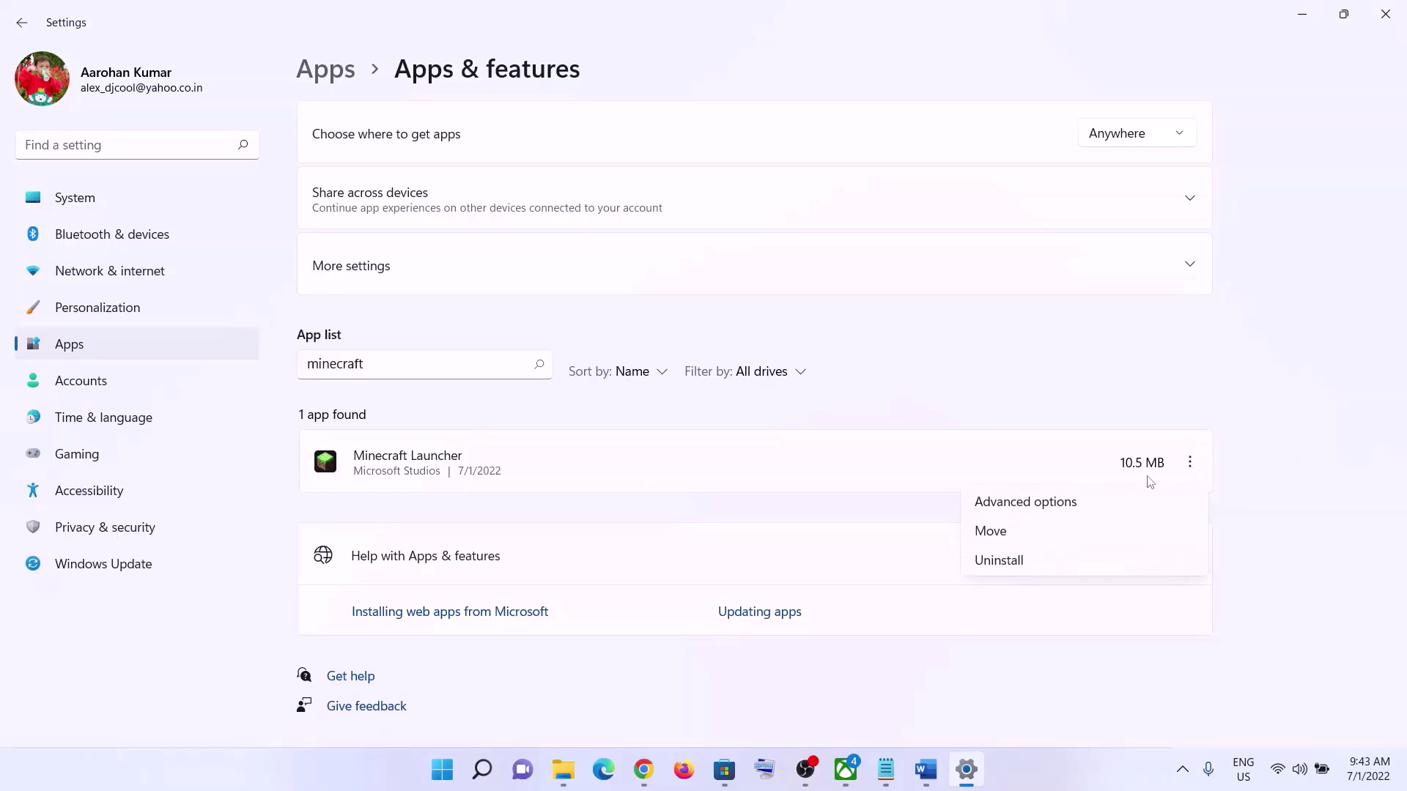
left_click(1025, 510)
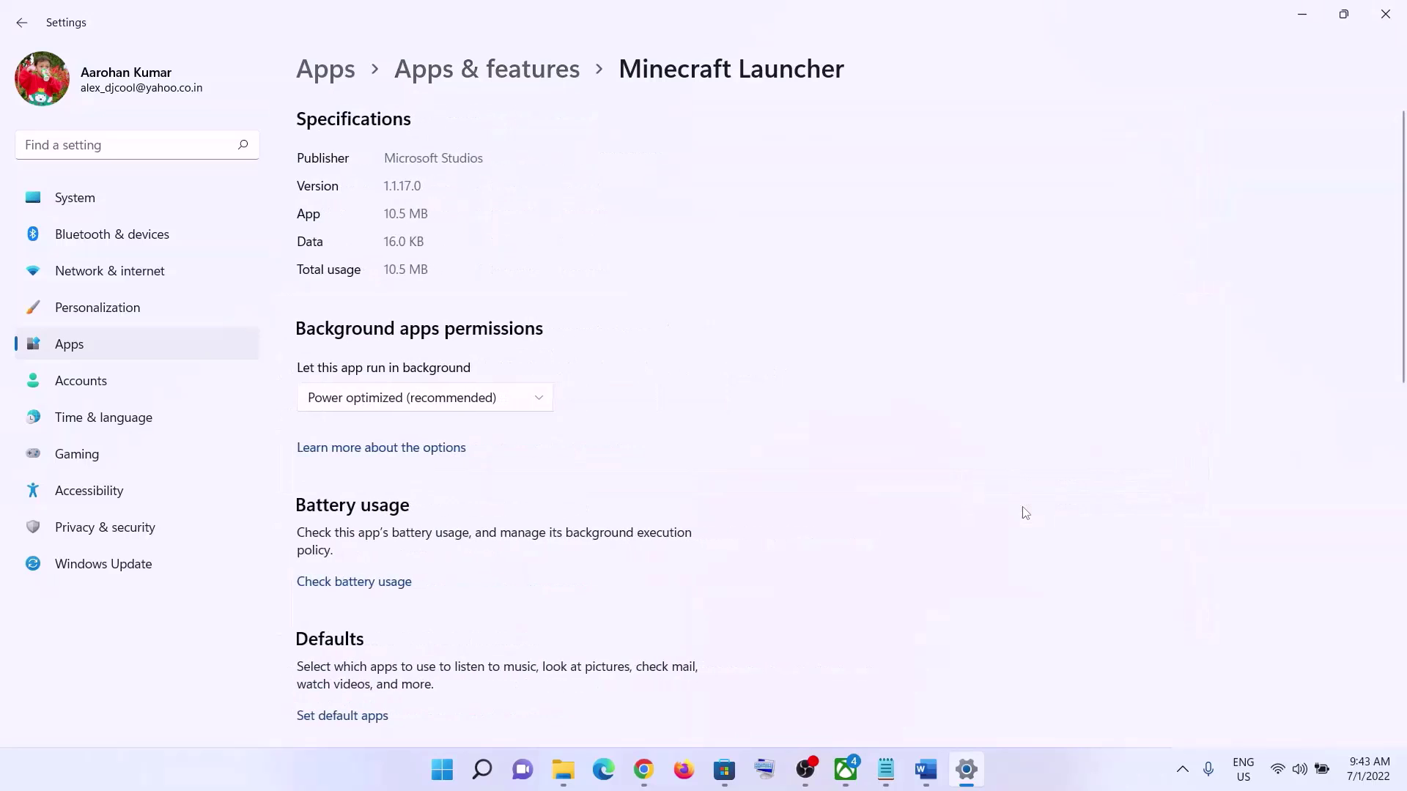
scroll(612, 449, "down", 8)
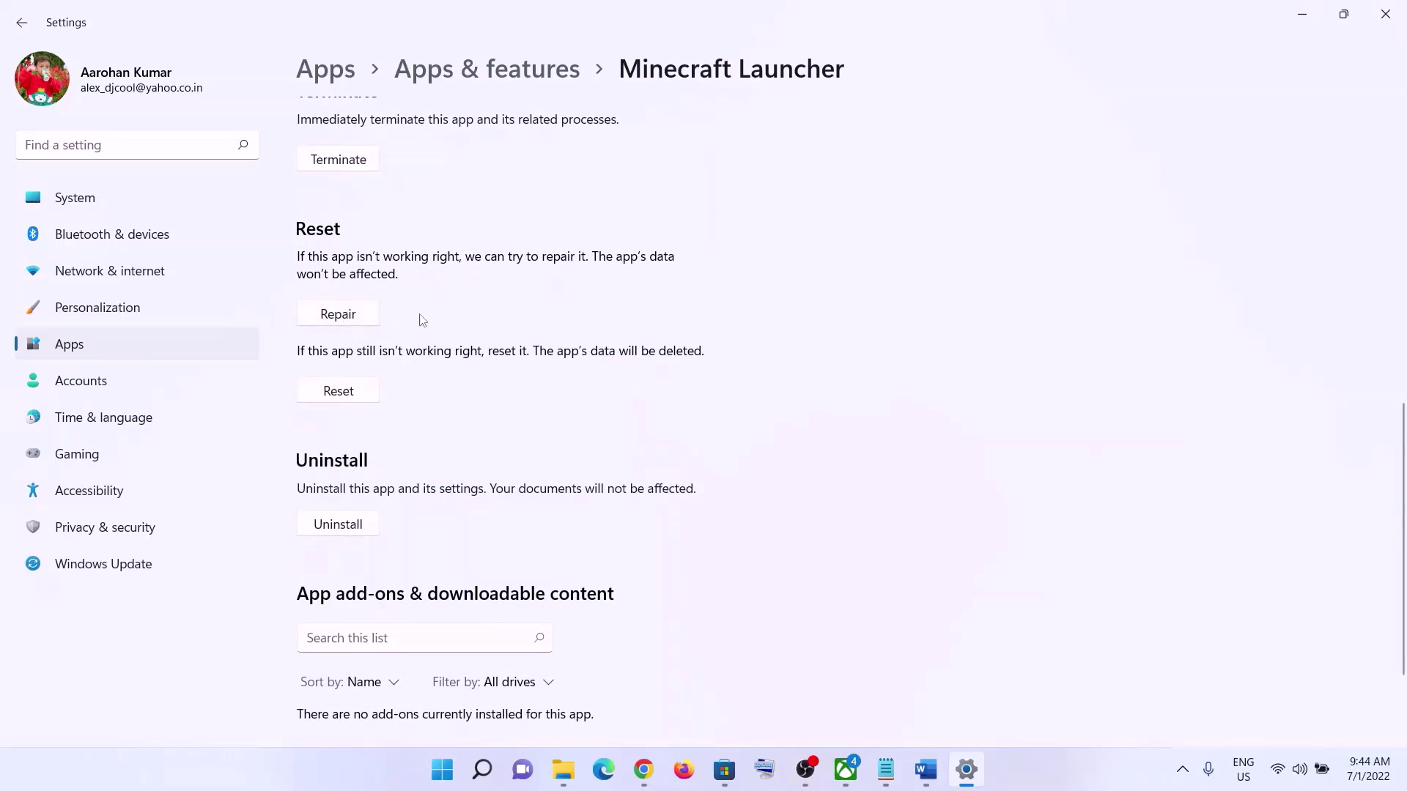
left_click(374, 320)
left_click(338, 392)
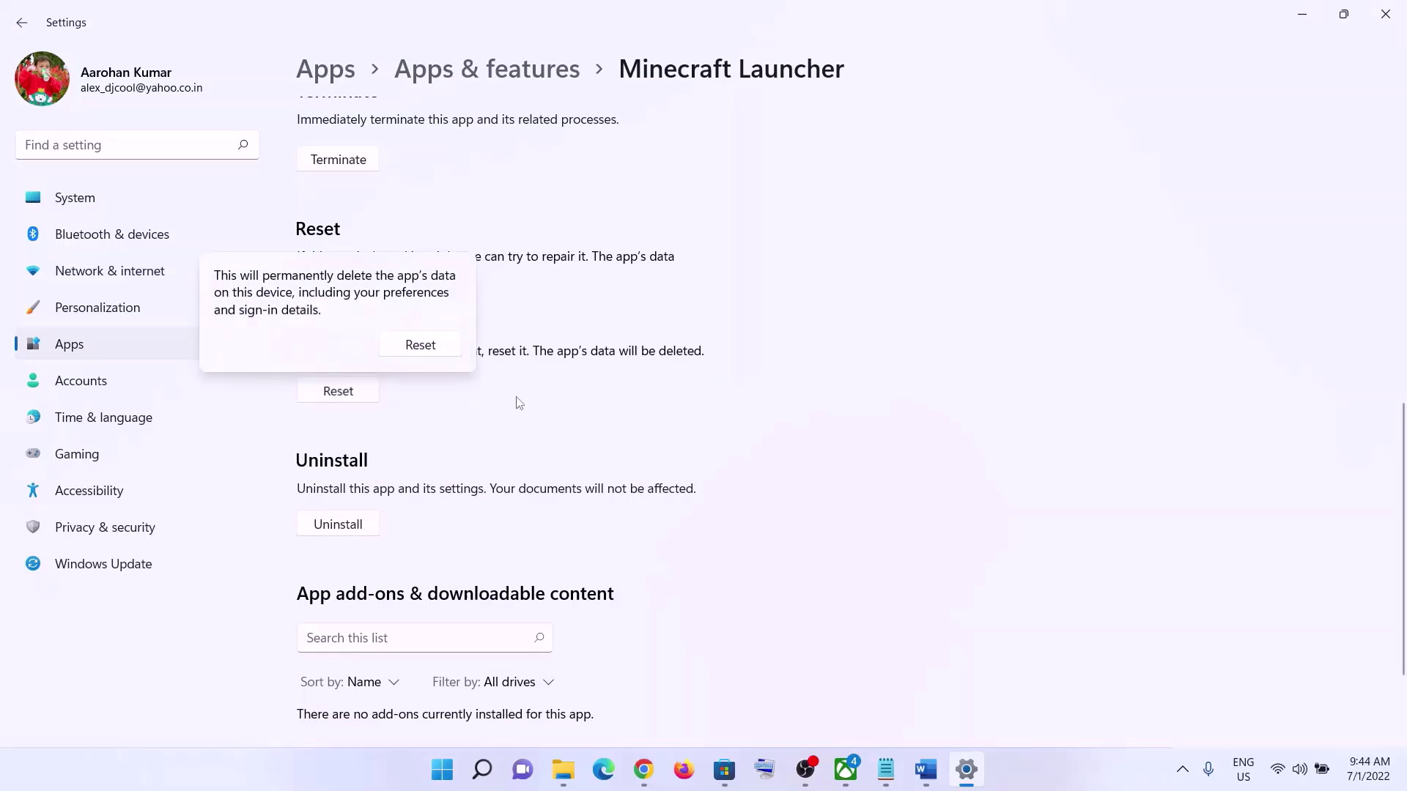
left_click(417, 343)
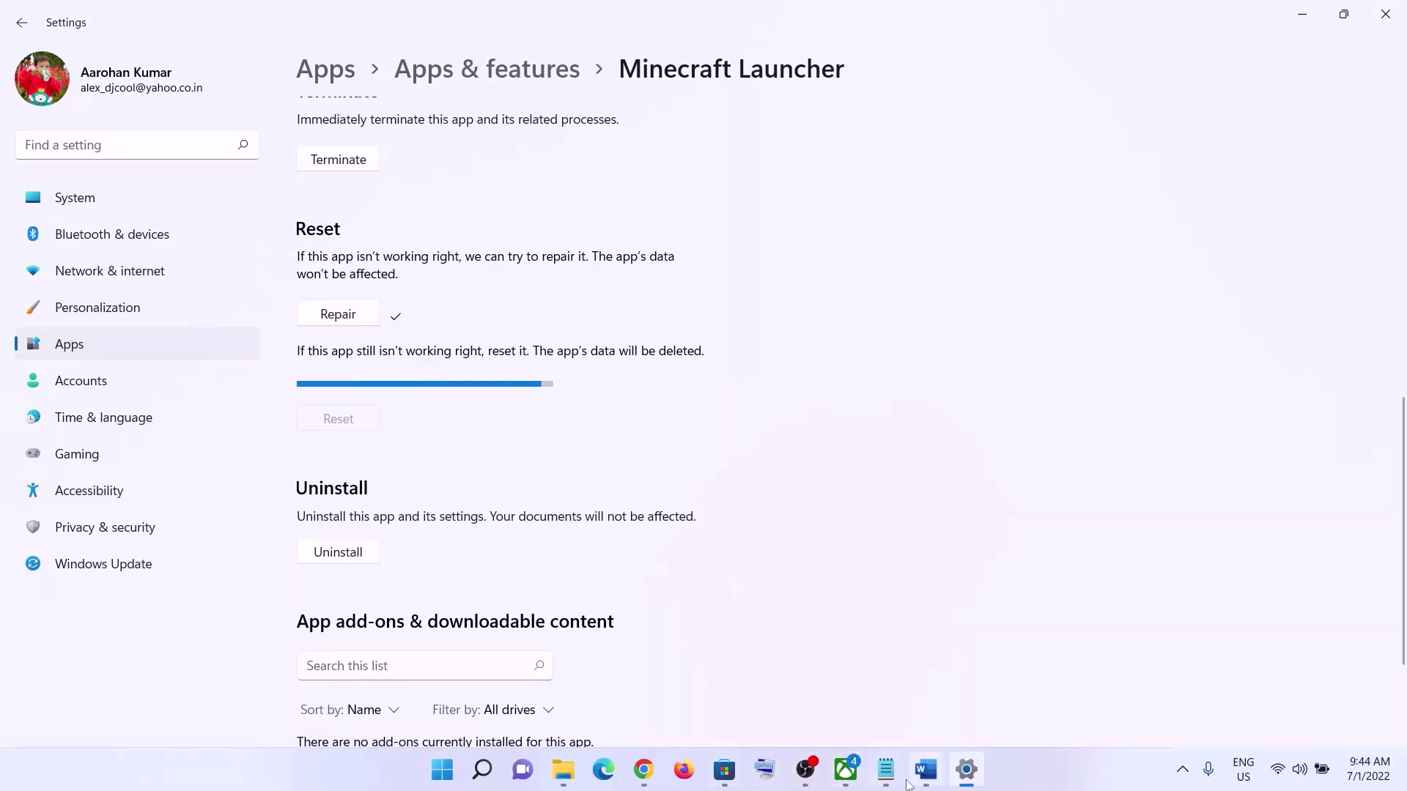
- Review Step 6 in the Word guide, highlighting its heading and the Microsoft Store cache path
key("alt+Tab")
scroll(399, 423, "down", 2)
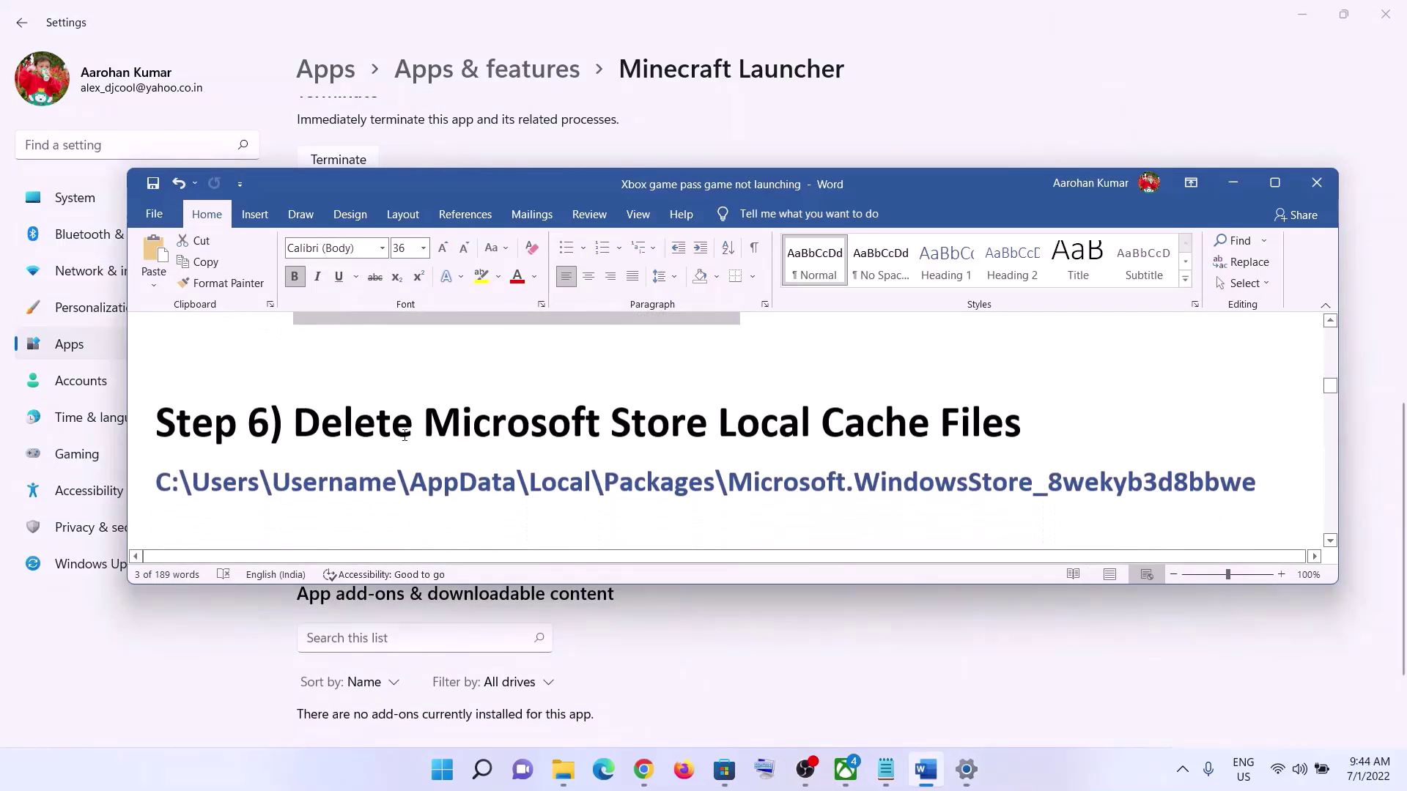
left_click_drag(296, 406, 1022, 405)
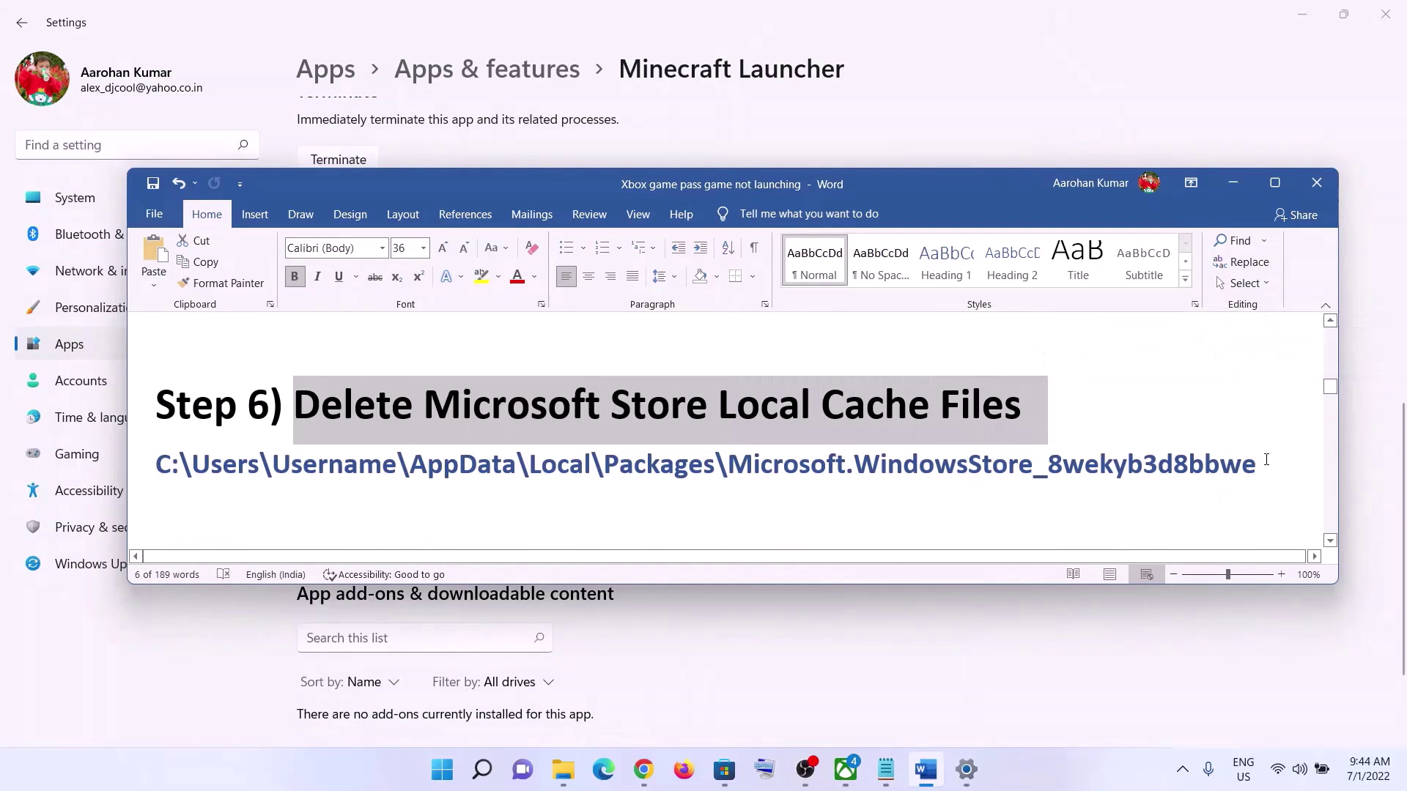
left_click_drag(1257, 465, 157, 468)
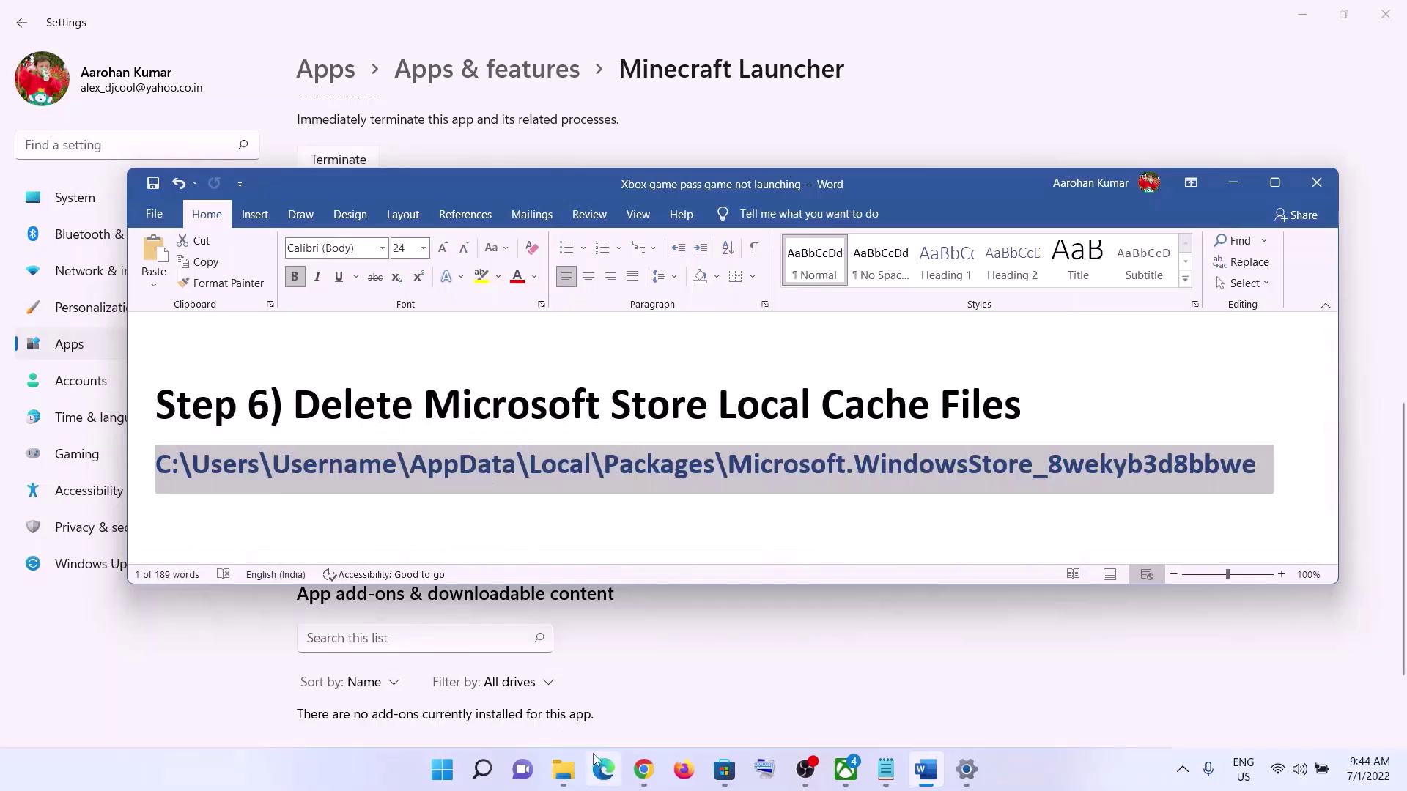
- Browse File Explorer to This PC > Local Disk (C:) > Users and the user's profile folder
left_click(564, 783)
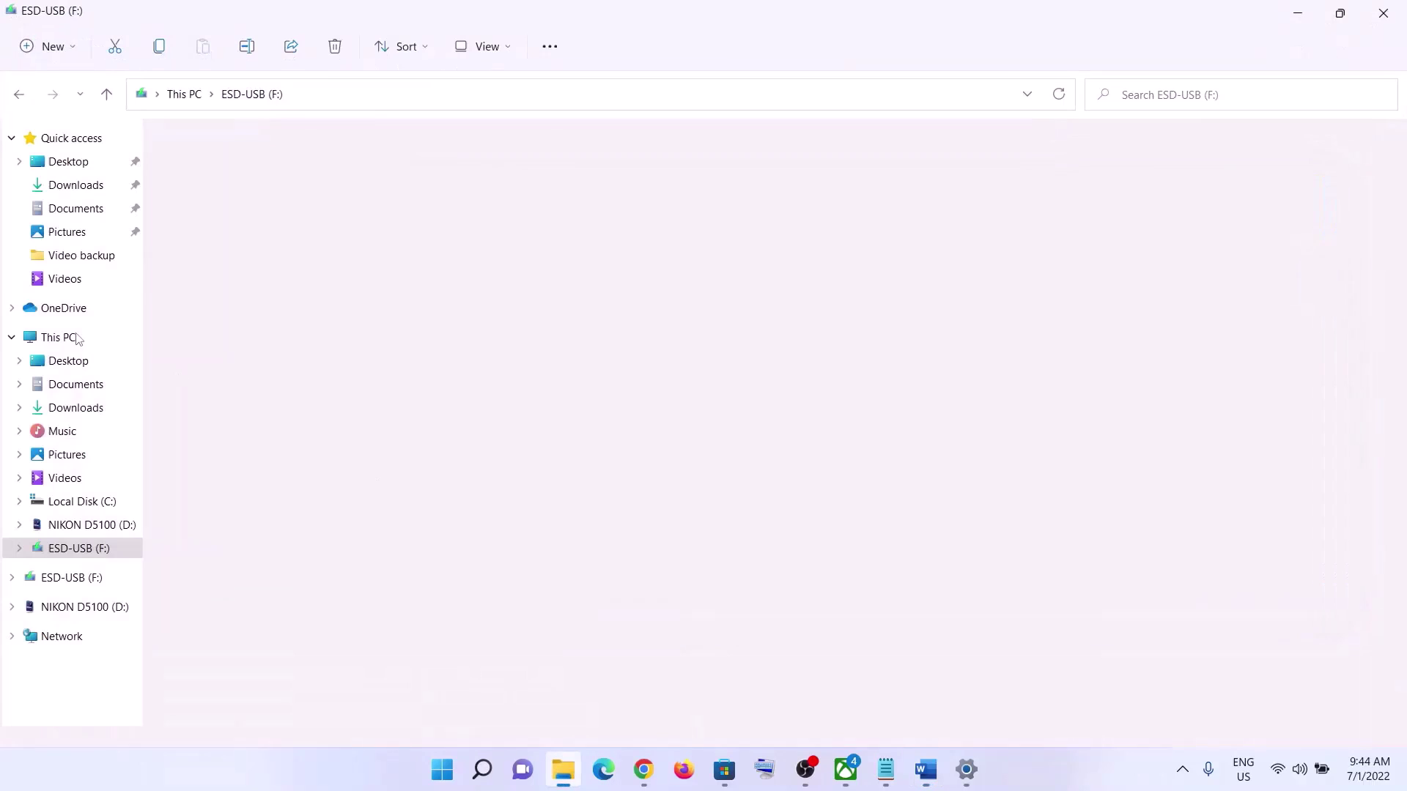
left_click(87, 338)
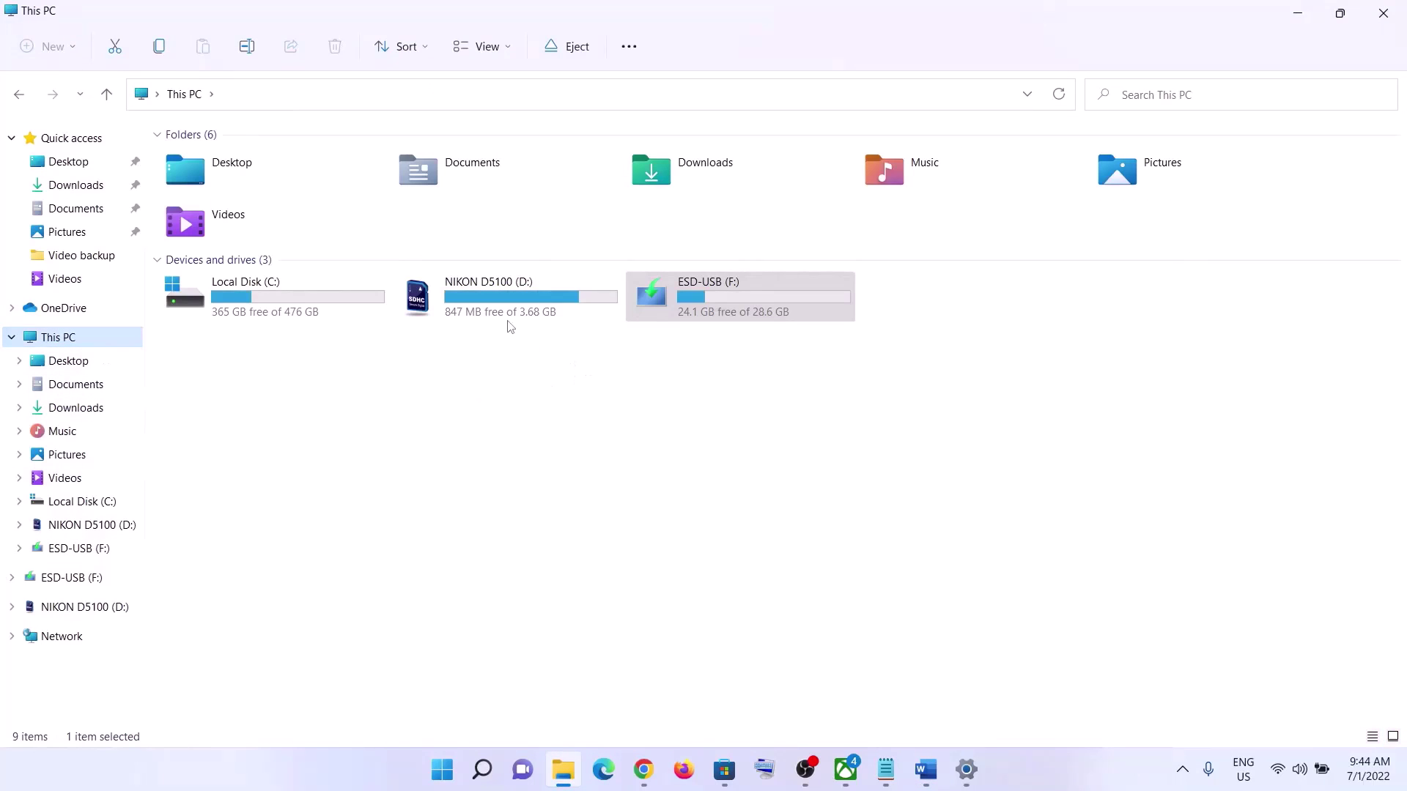
double_click(256, 303)
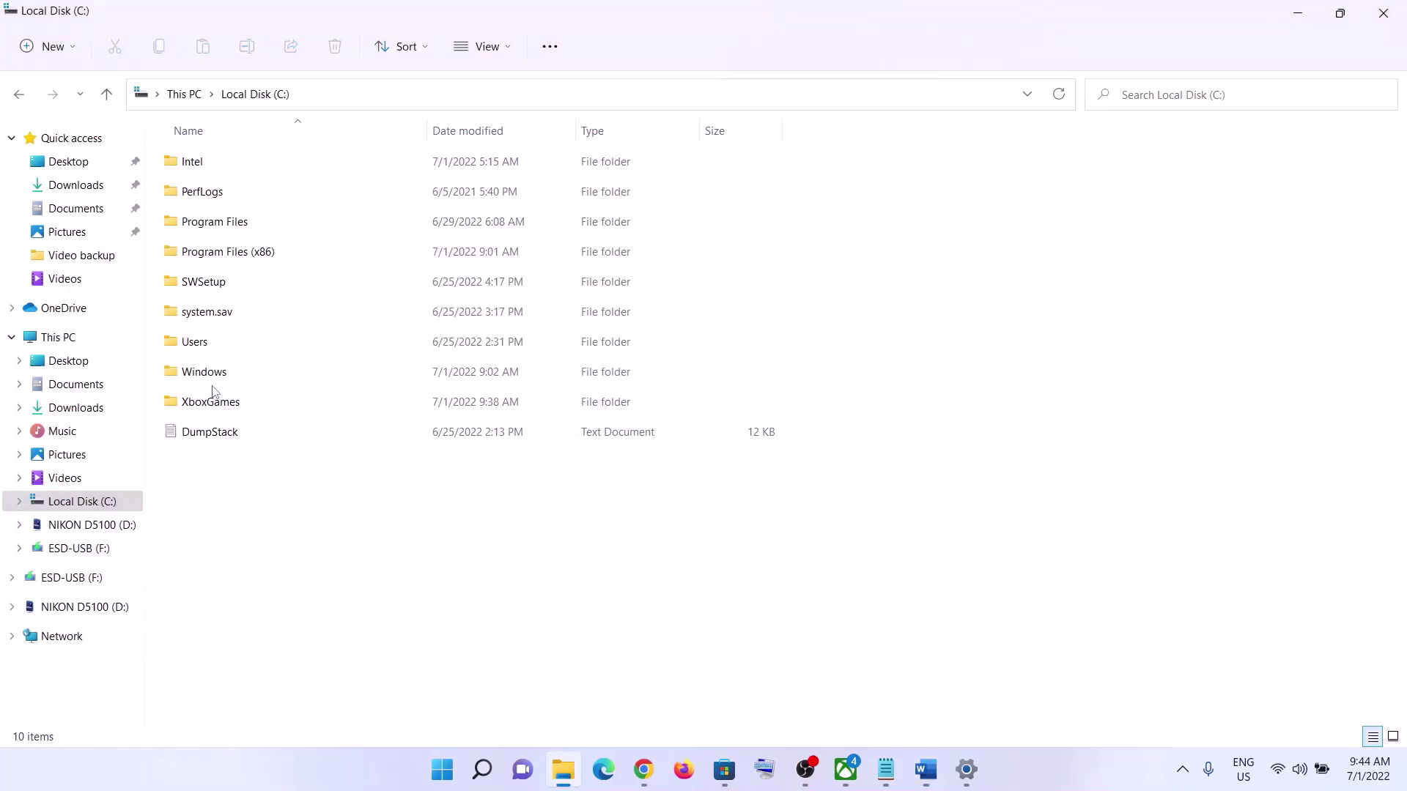
double_click(213, 347)
left_click(195, 199)
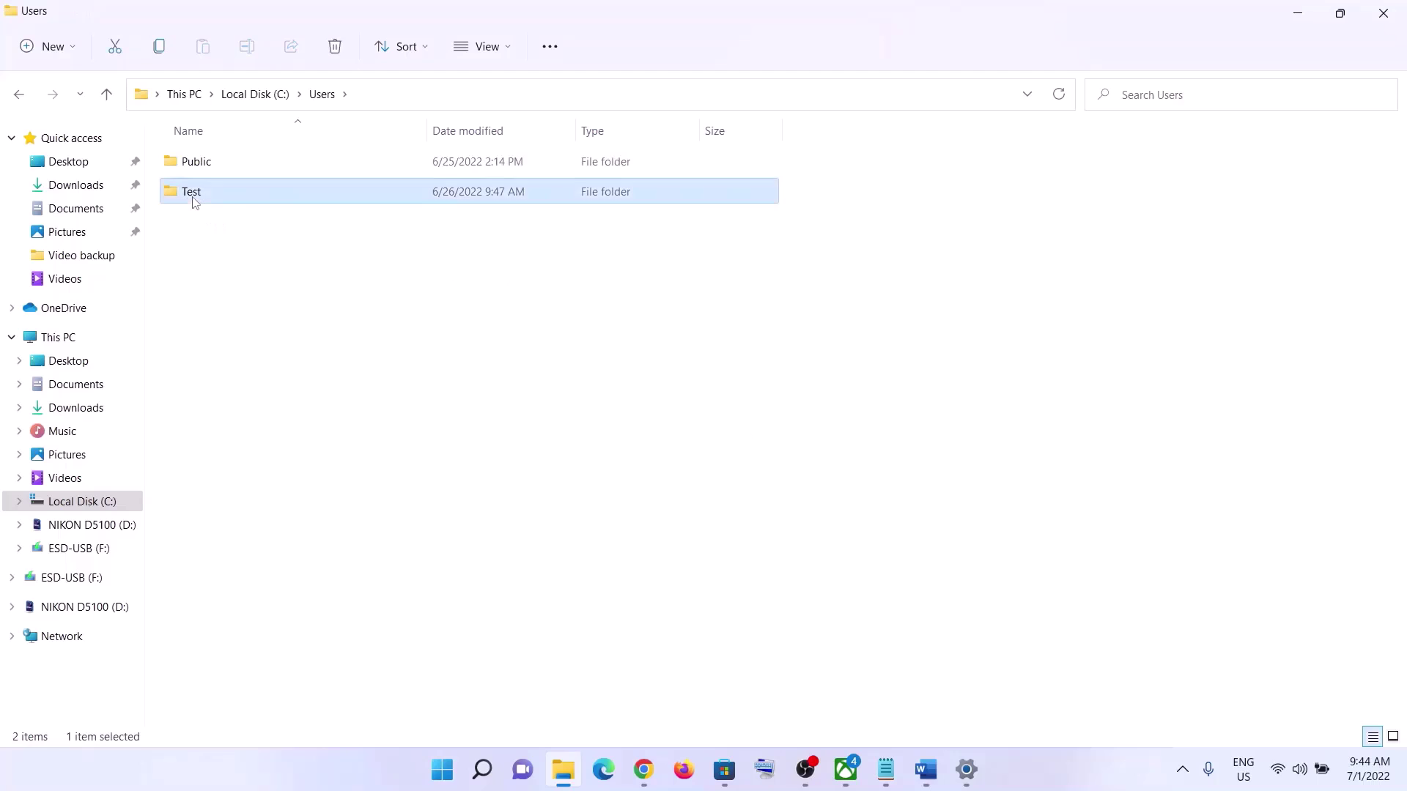
double_click(206, 199)
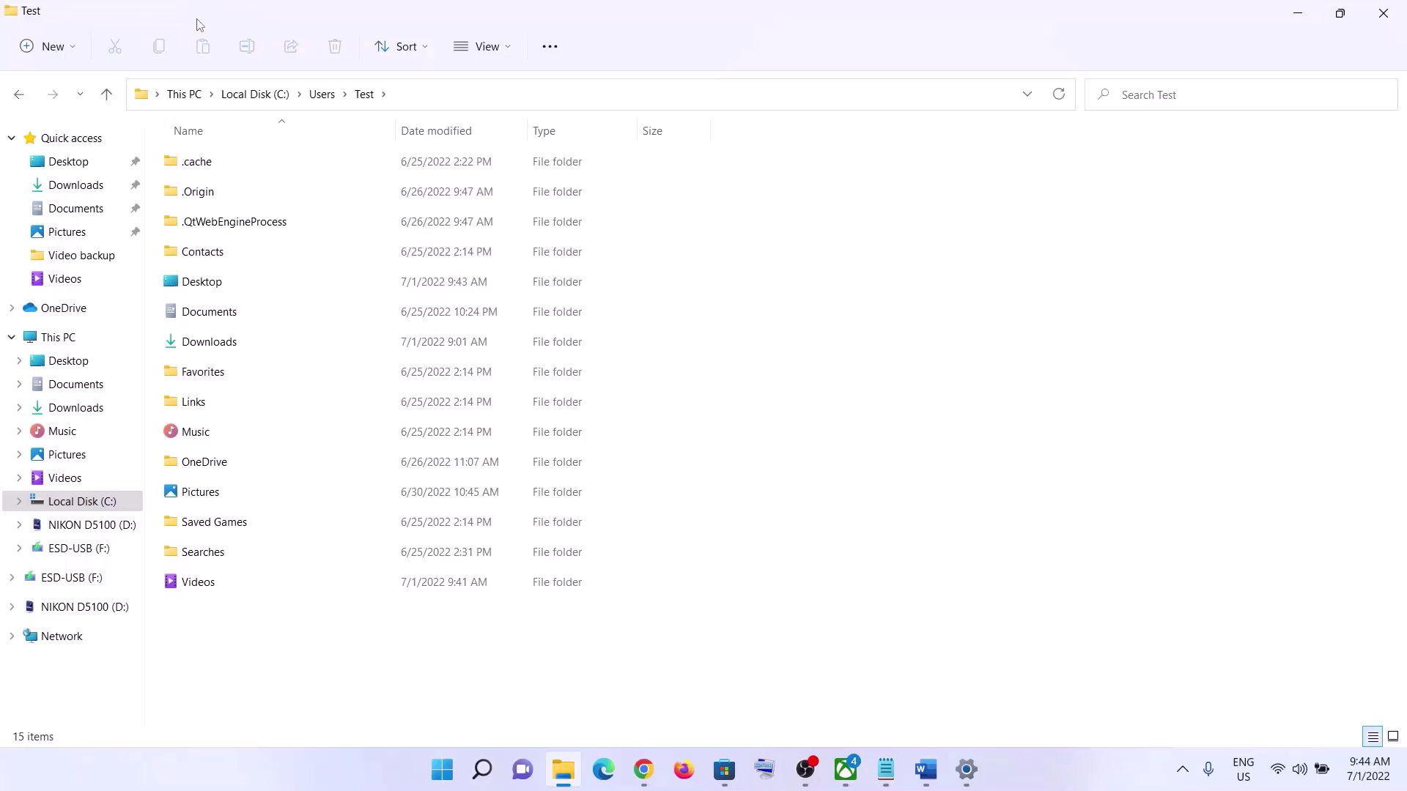
- Show hidden items, then open AppData\Local in the profile folder
left_click(510, 54)
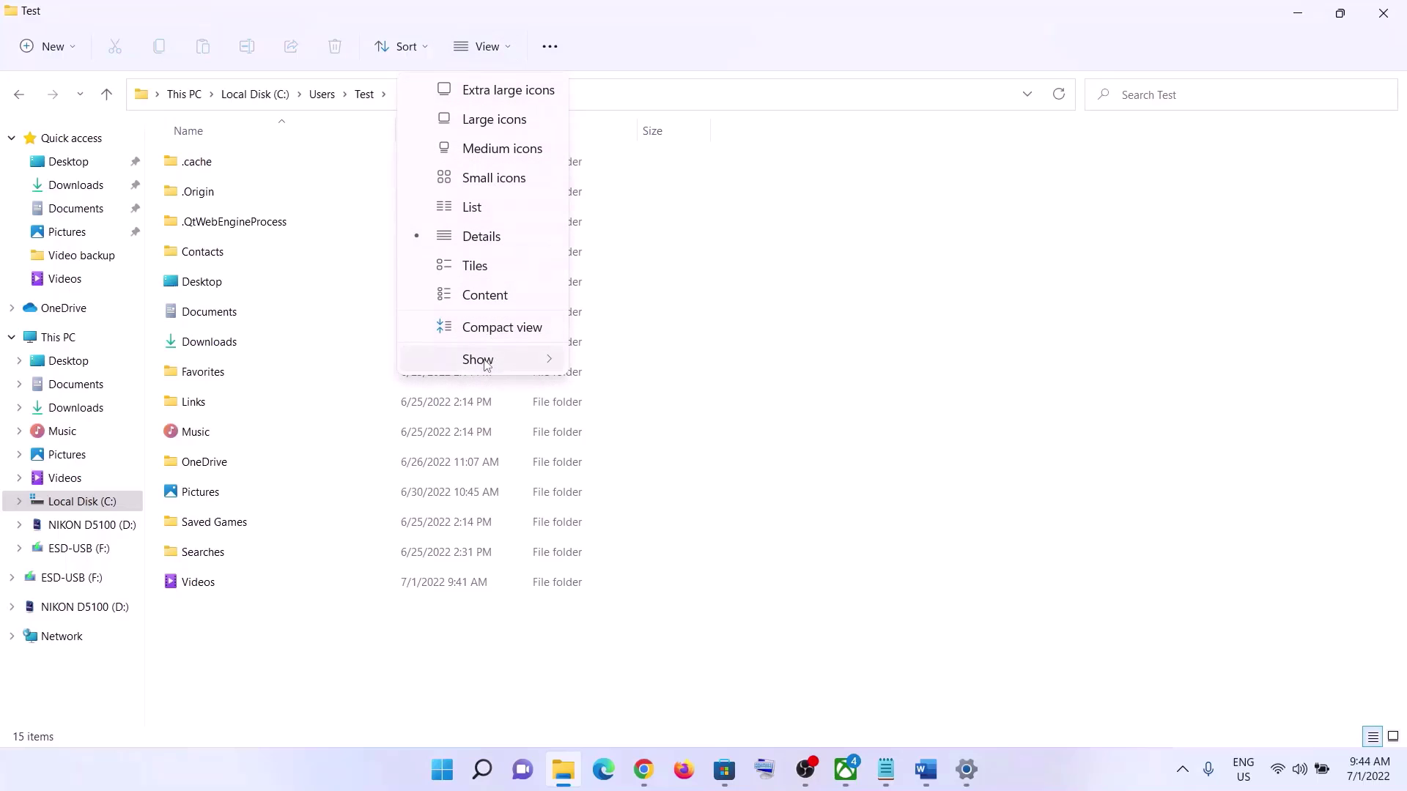
mouse_move(515, 359)
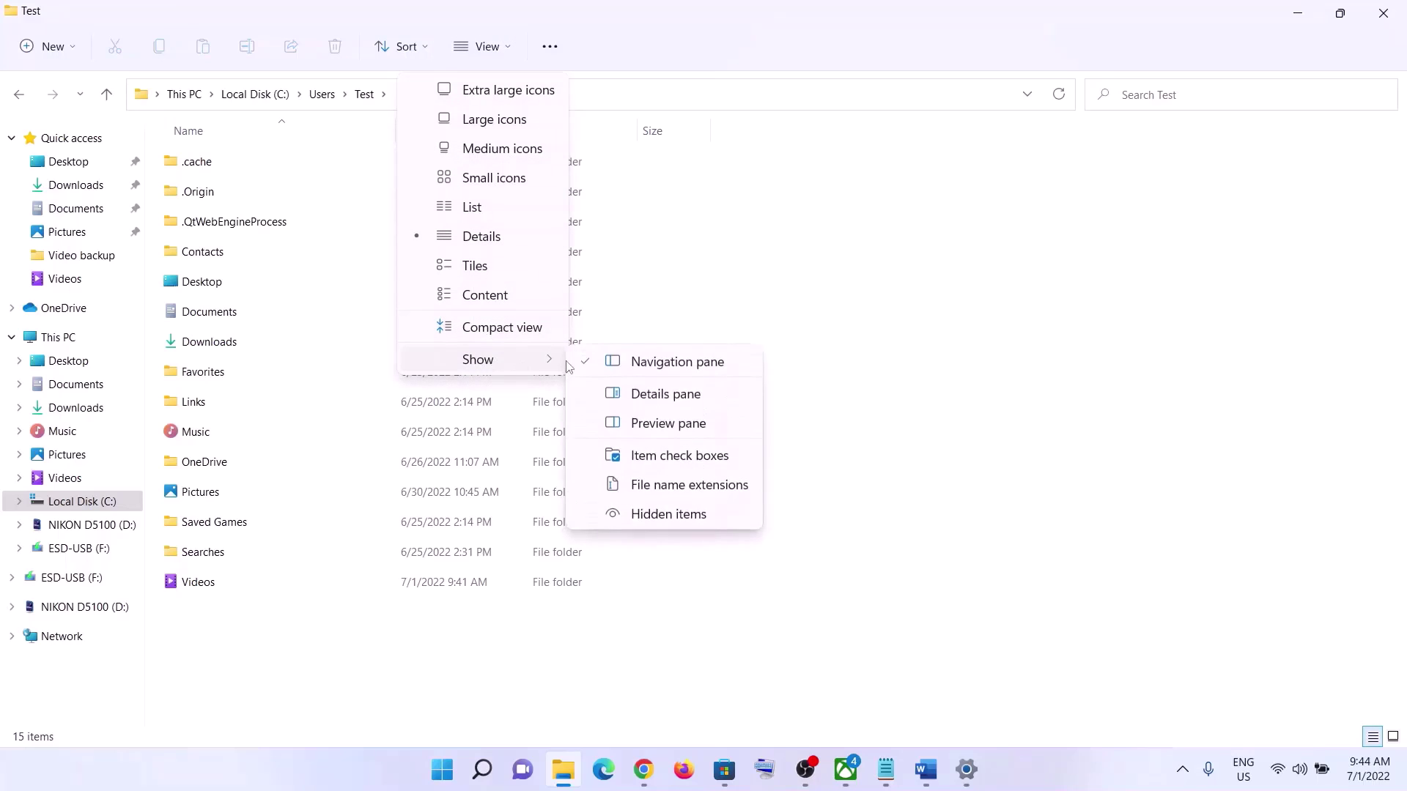
left_click(643, 518)
left_click(204, 253)
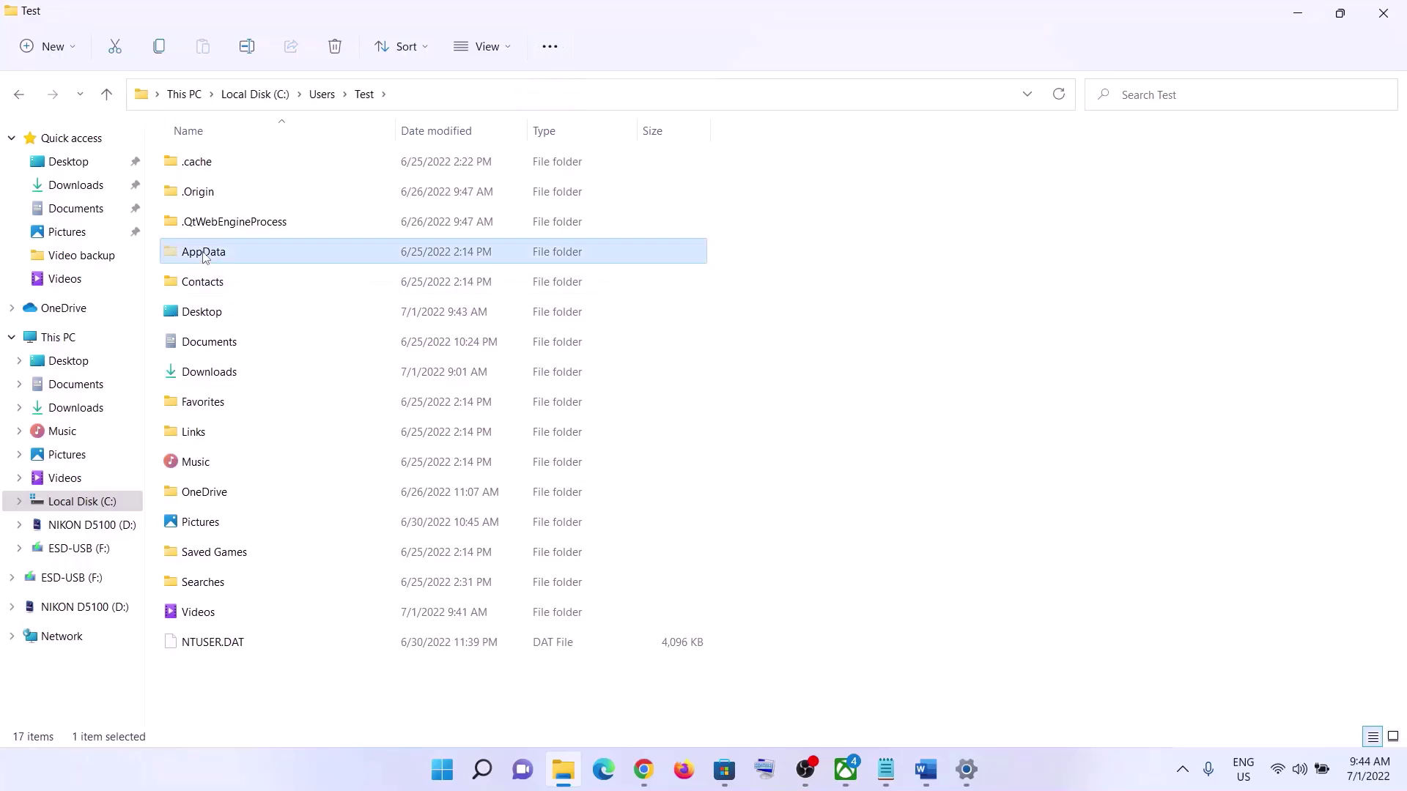
double_click(216, 258)
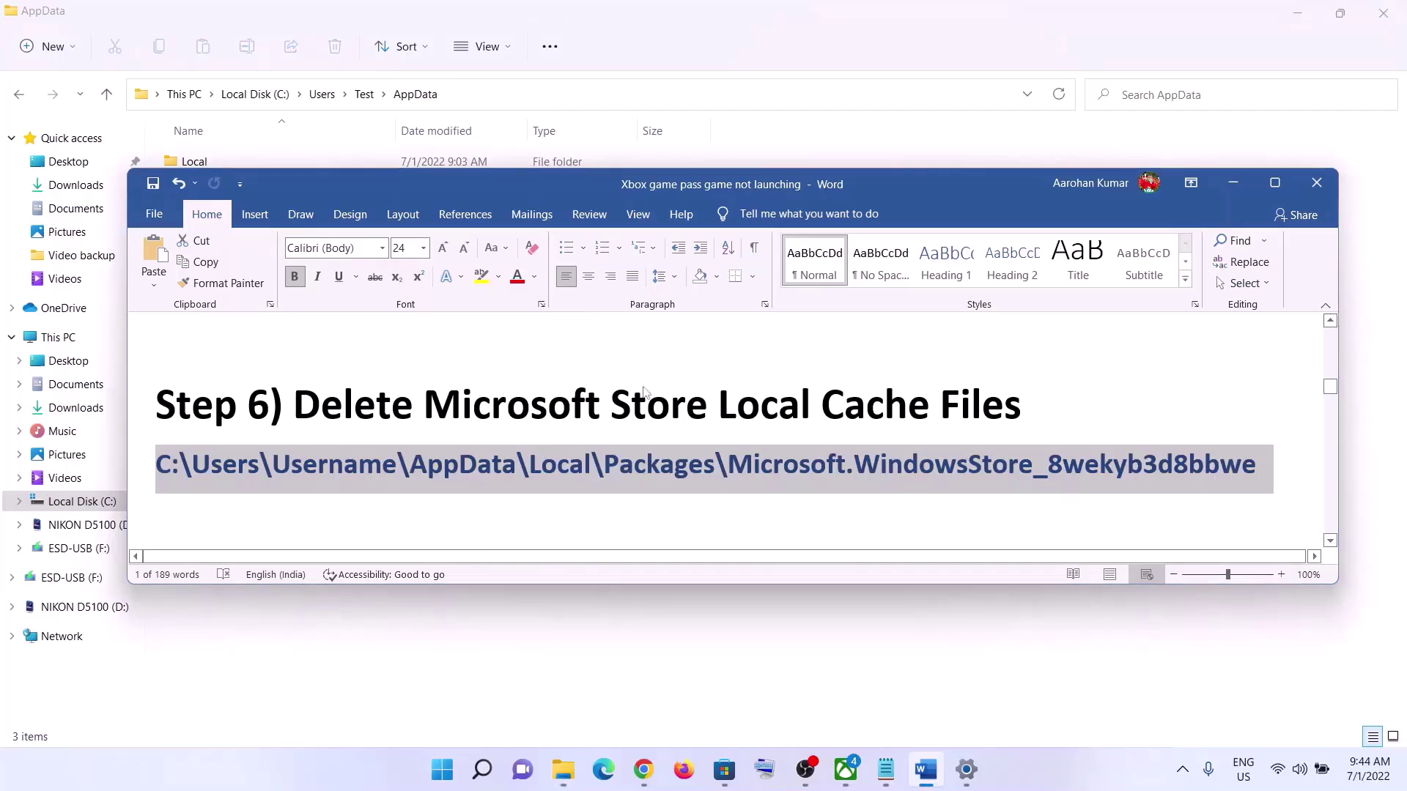
left_click(195, 160)
double_click(195, 161)
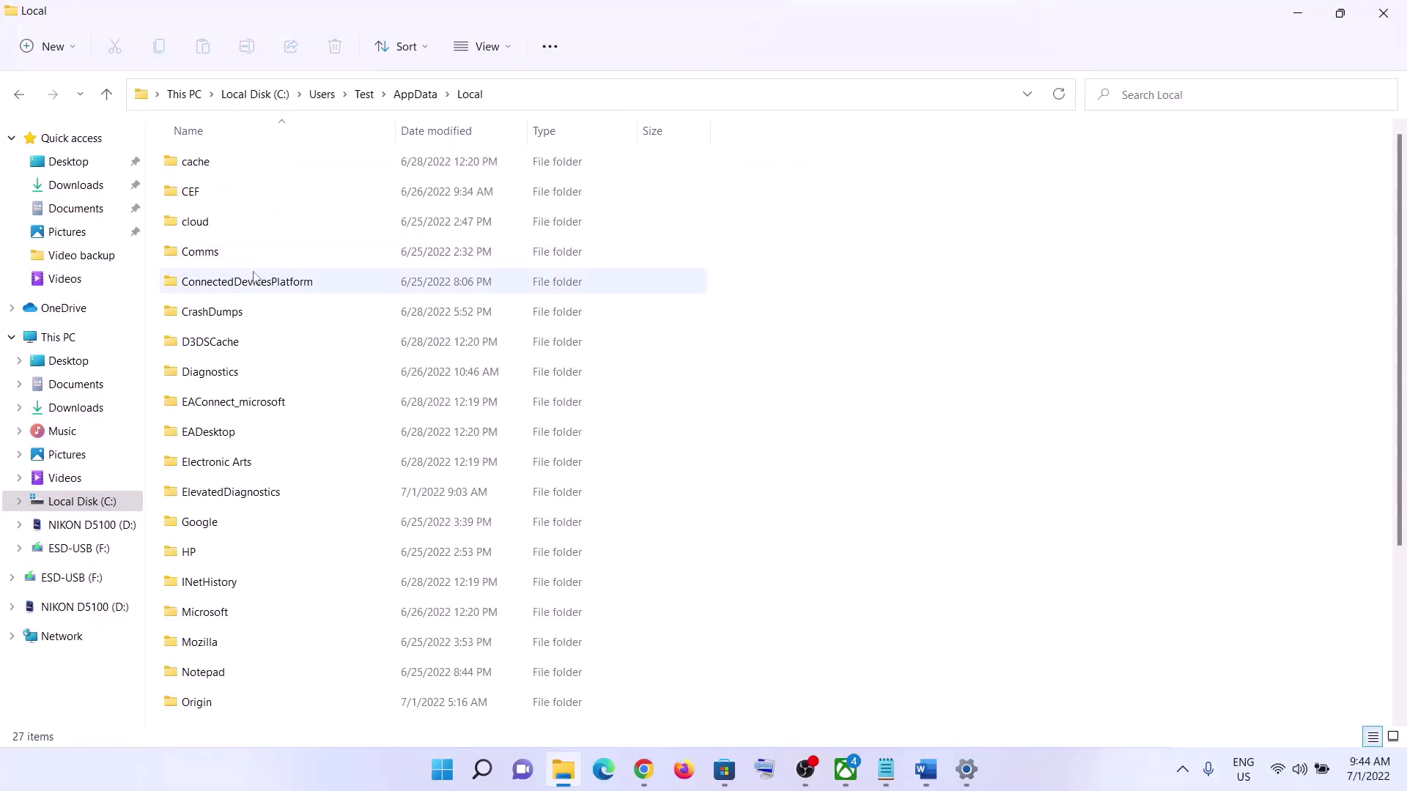
- Go into Packages and open the Microsoft.WindowsStore_8wekyb3d8bbwe folder
left_click(249, 279)
key("p")
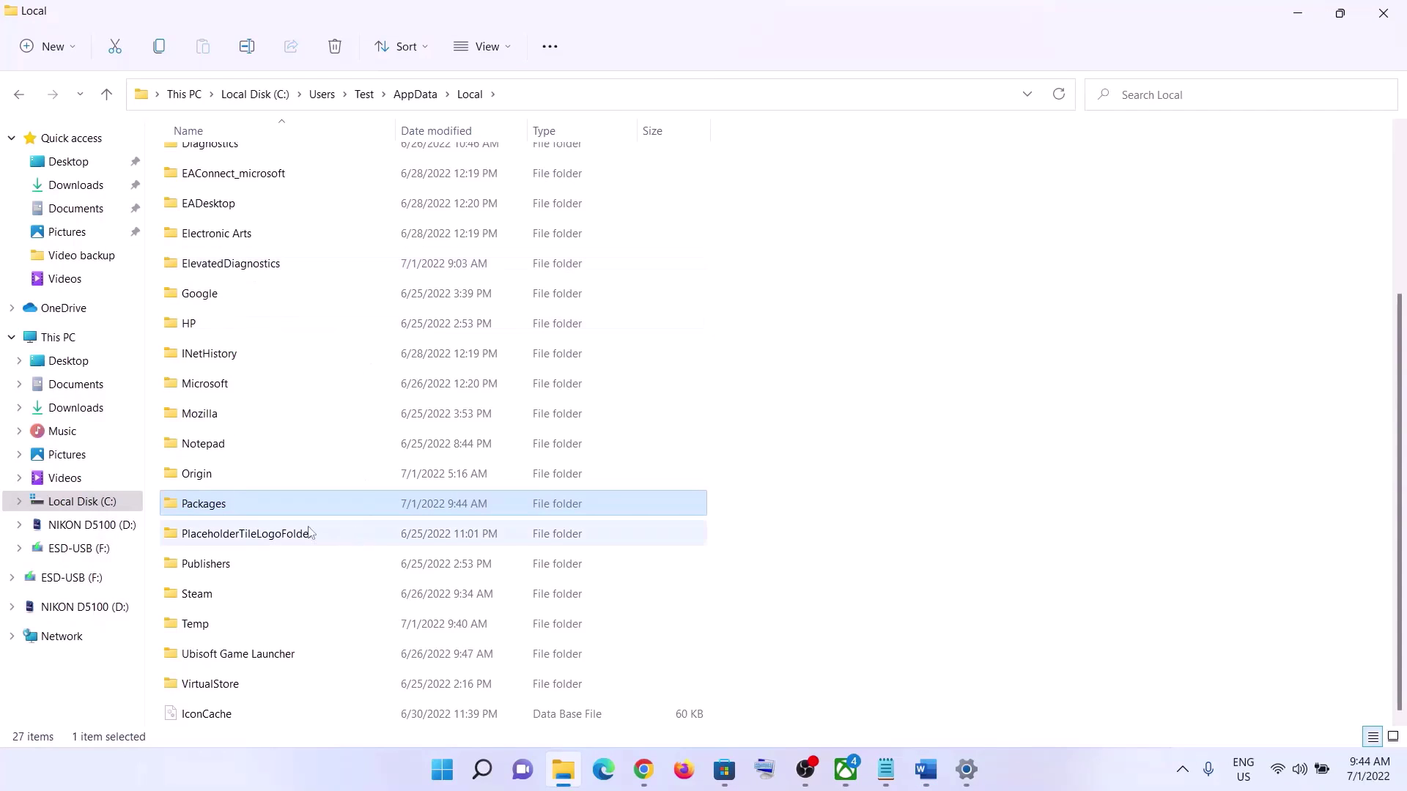
double_click(252, 510)
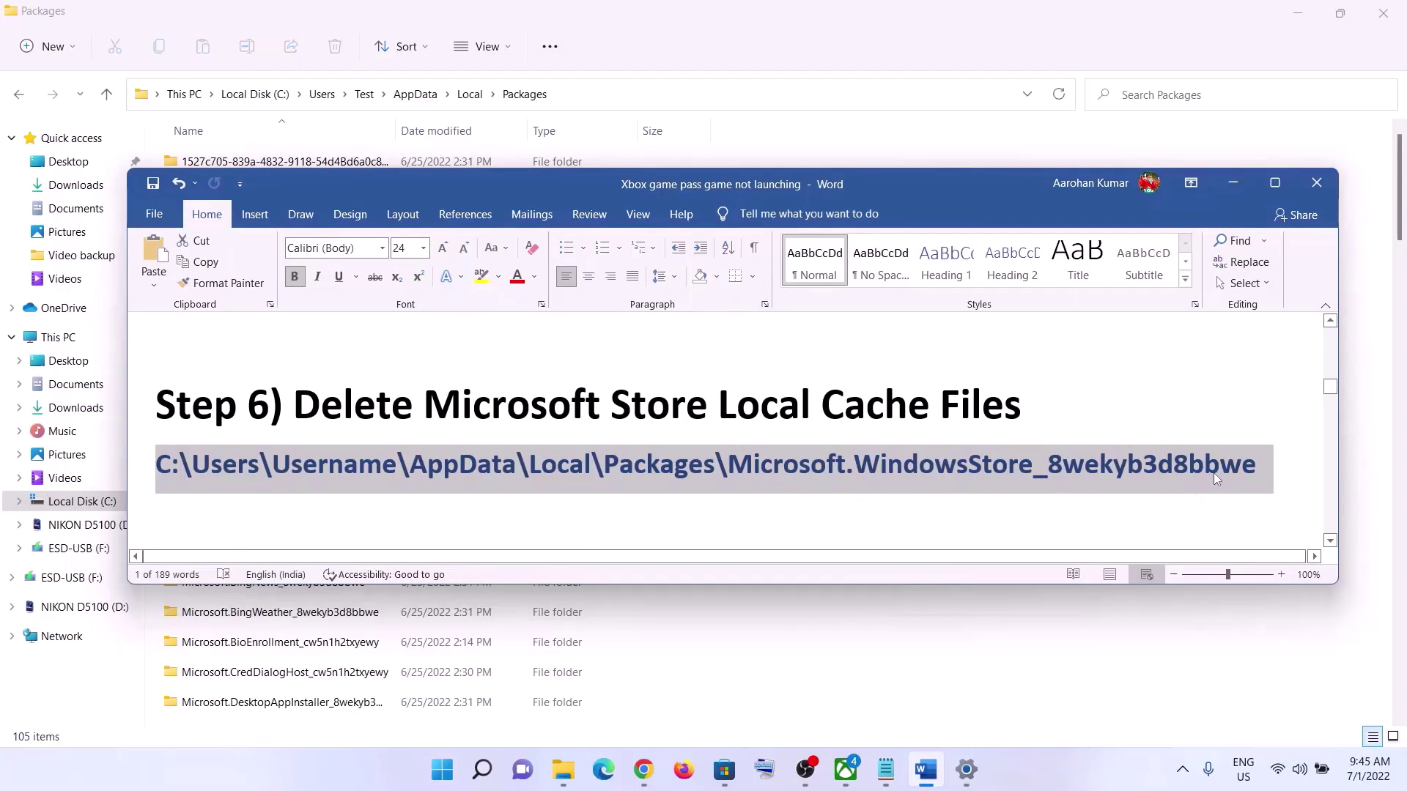
left_click_drag(797, 471, 1249, 469)
key("alt+Tab")
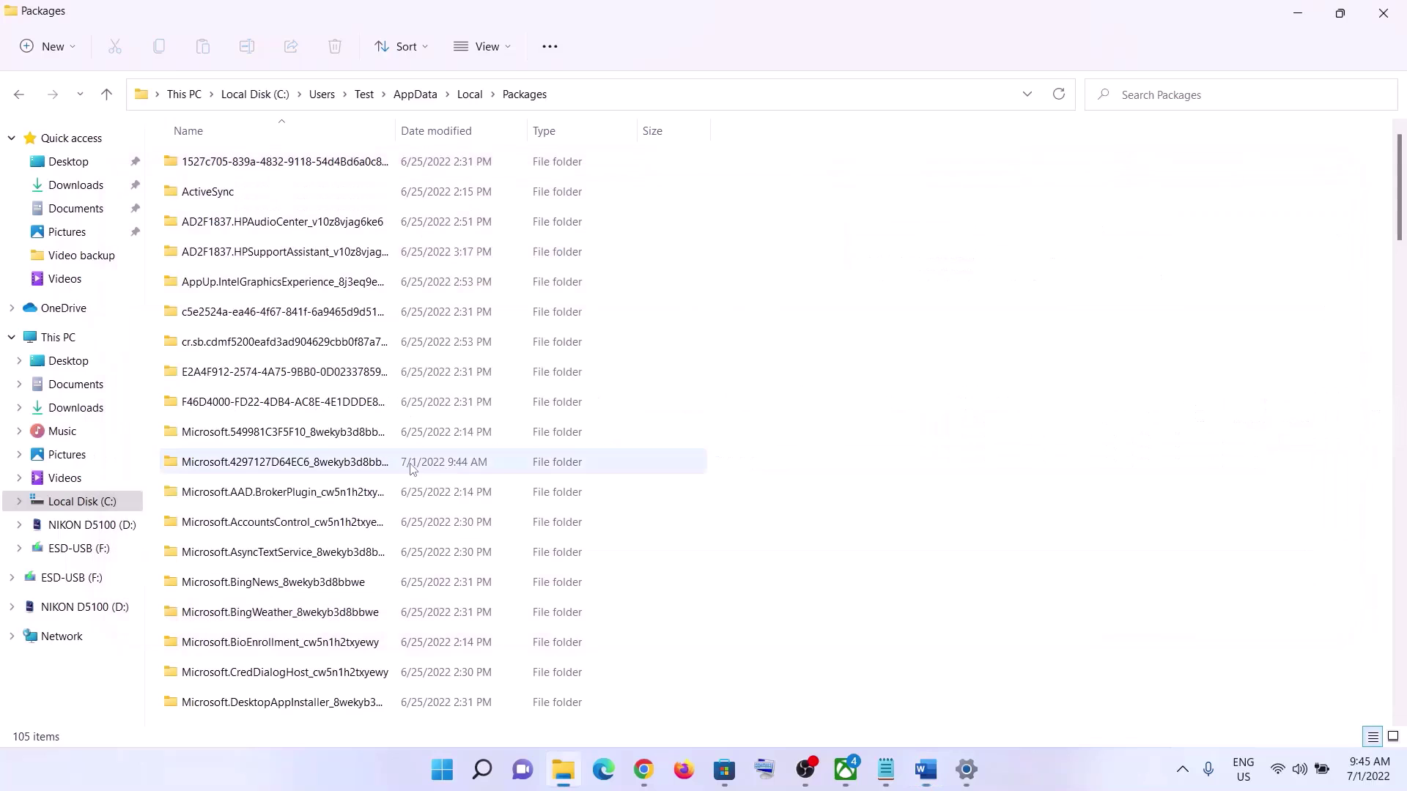
scroll(410, 512, "down", 6)
scroll(410, 519, "down", 12)
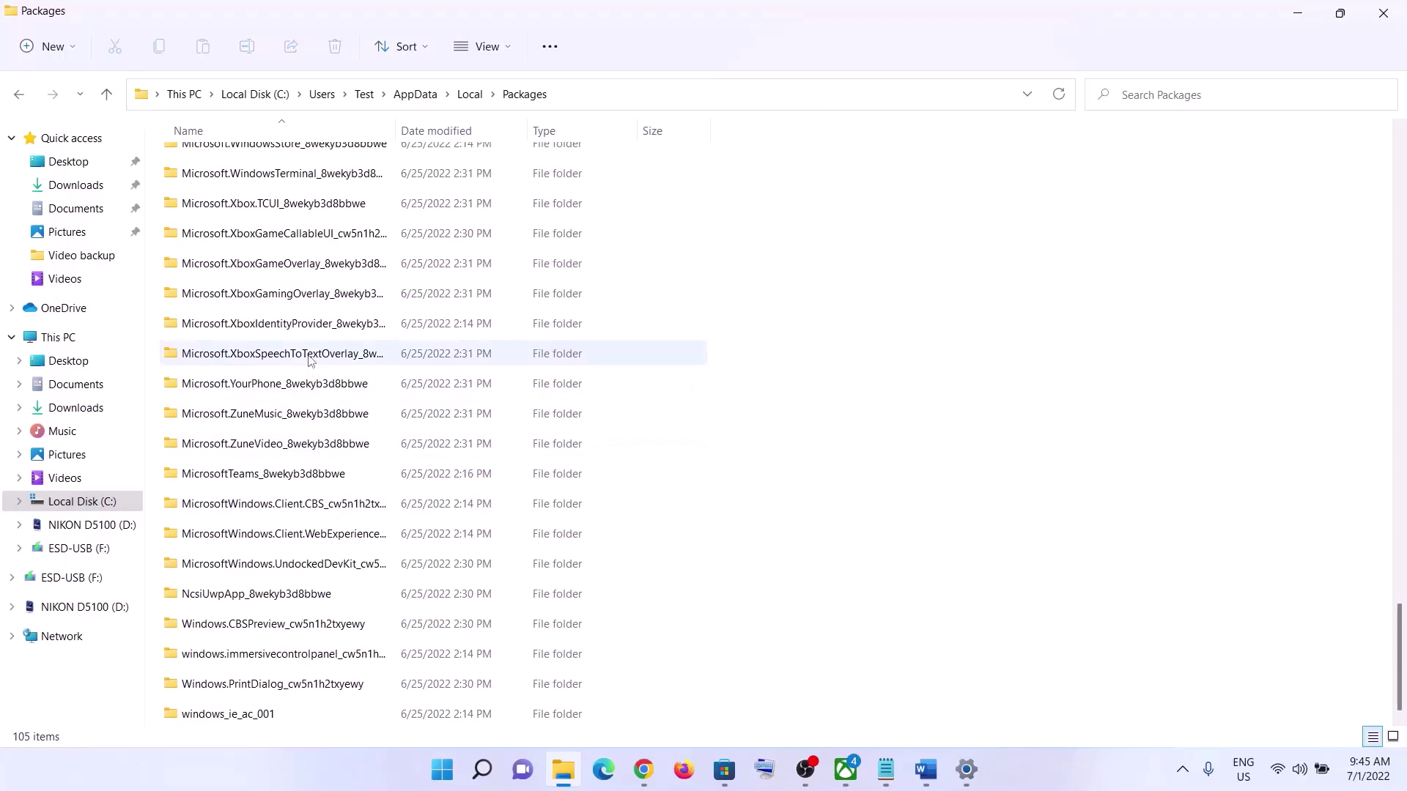
scroll(320, 308, "up", 2)
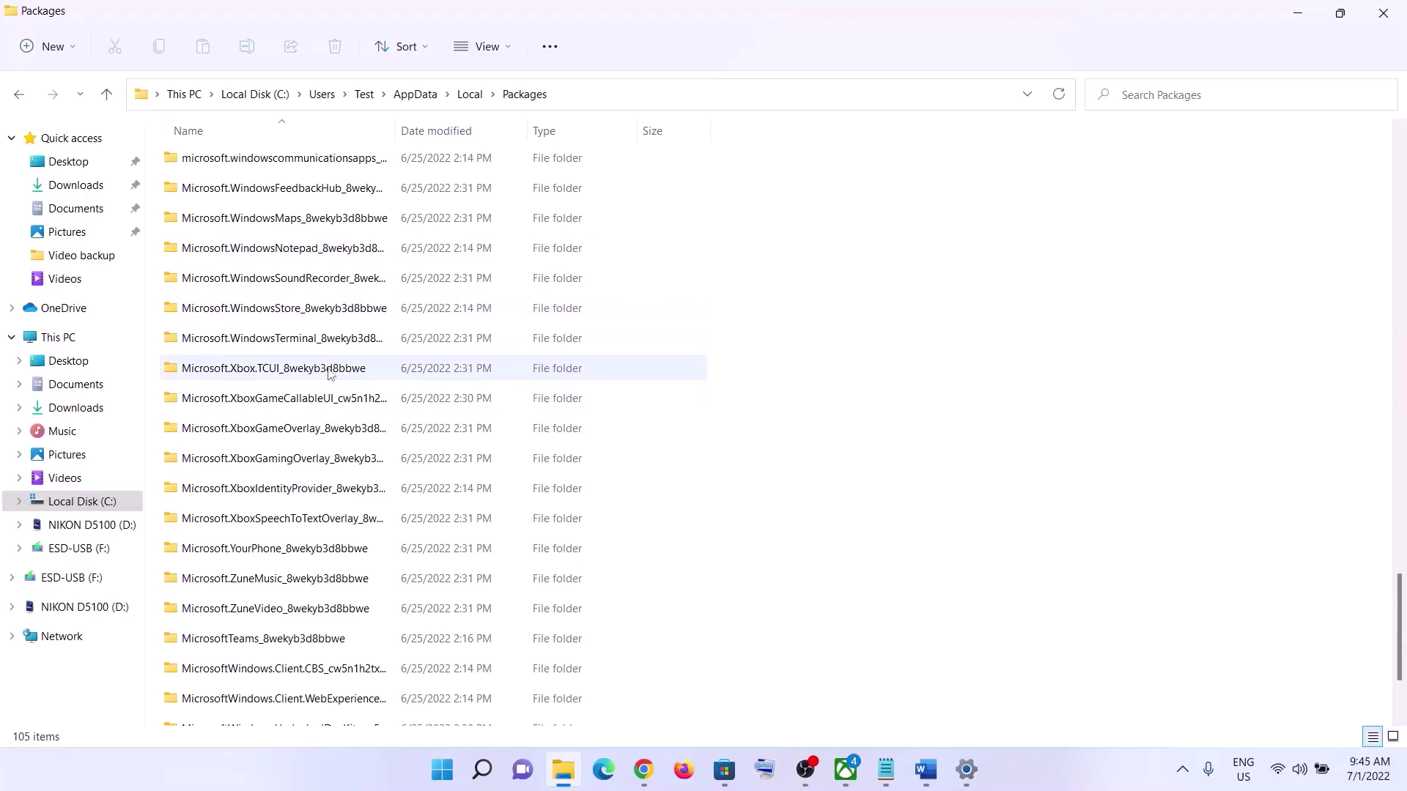
scroll(330, 370, "up", 1)
left_click(257, 401)
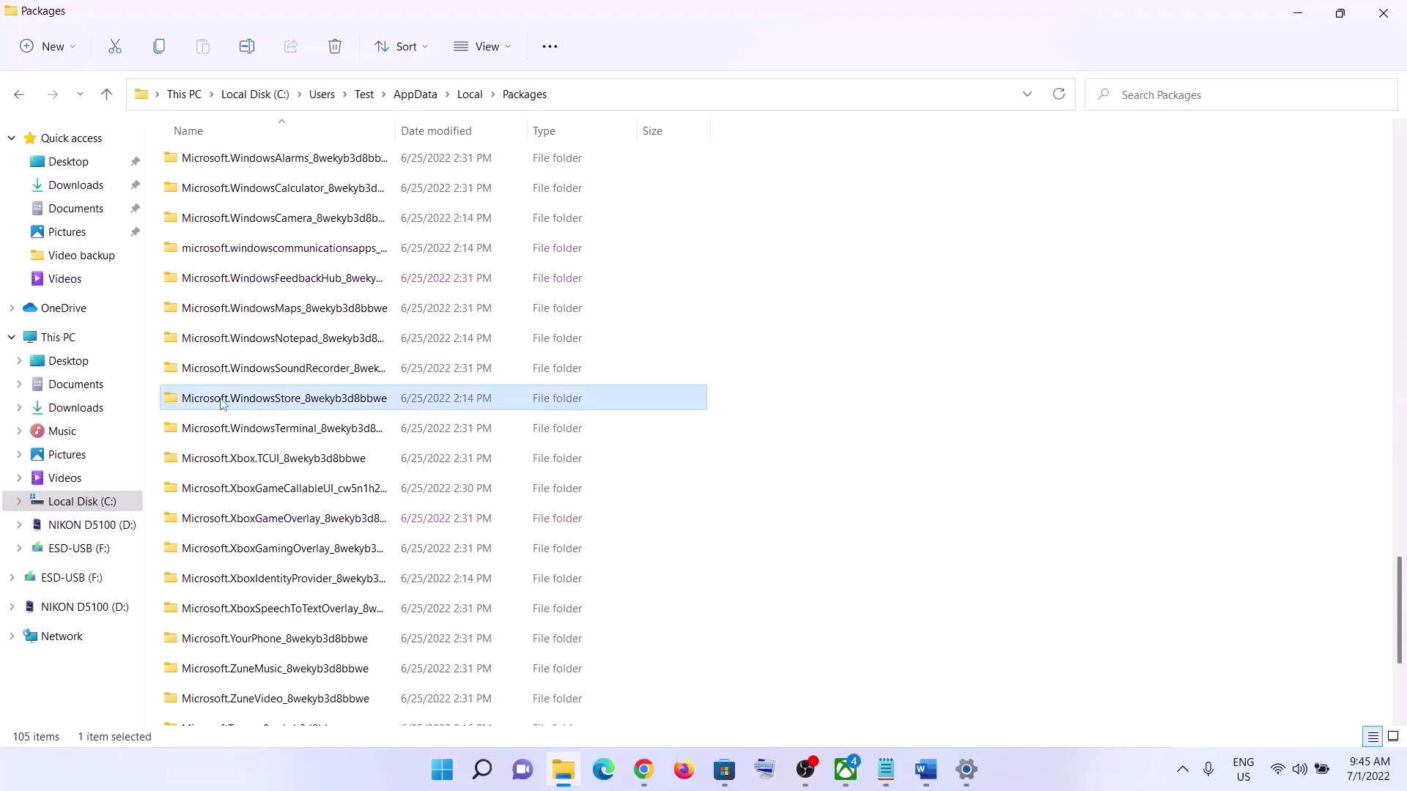
double_click(299, 407)
- Check the package name in the guide, then delete the LocalCache folder
key("alt+Tab")
left_click_drag(729, 464, 1187, 504)
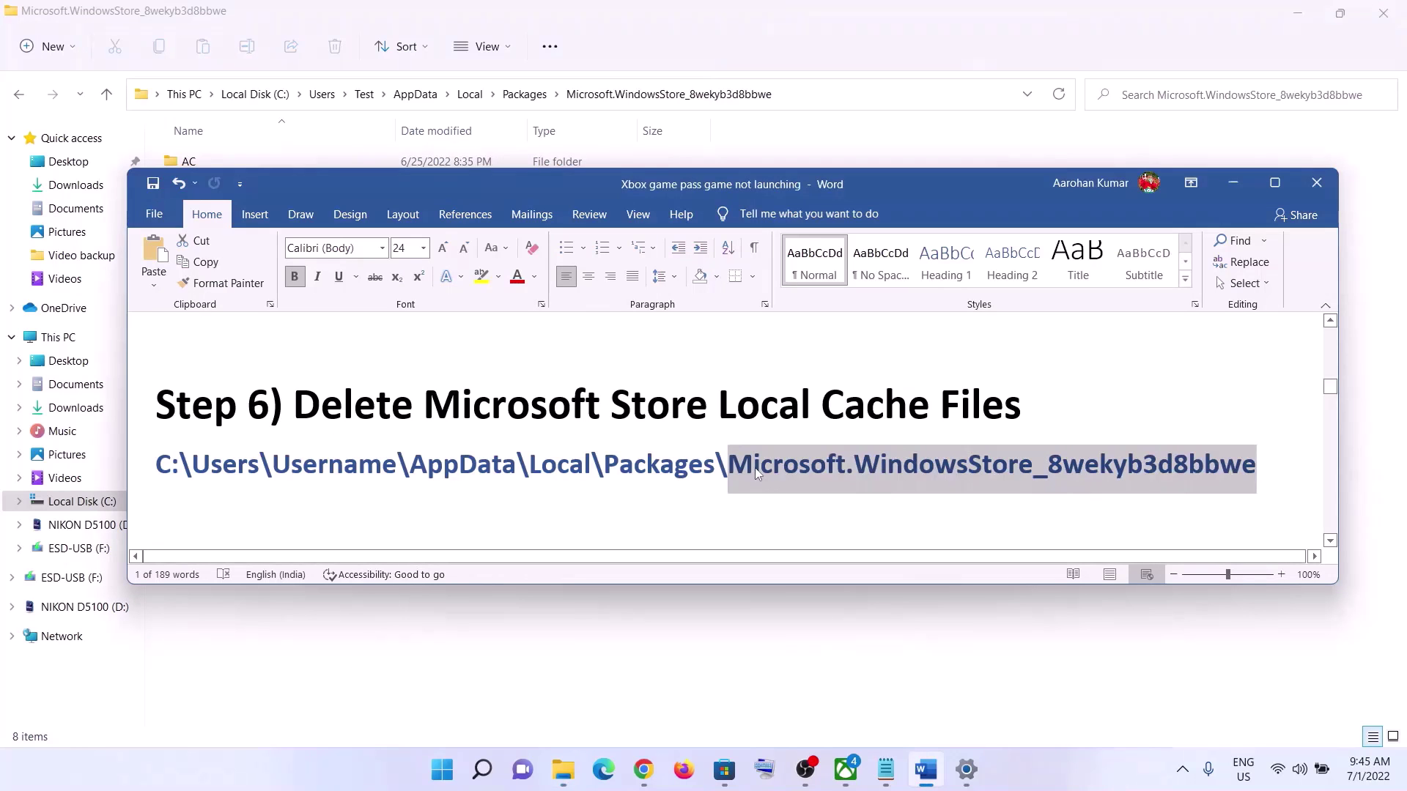
key("alt+Tab")
left_click(287, 222)
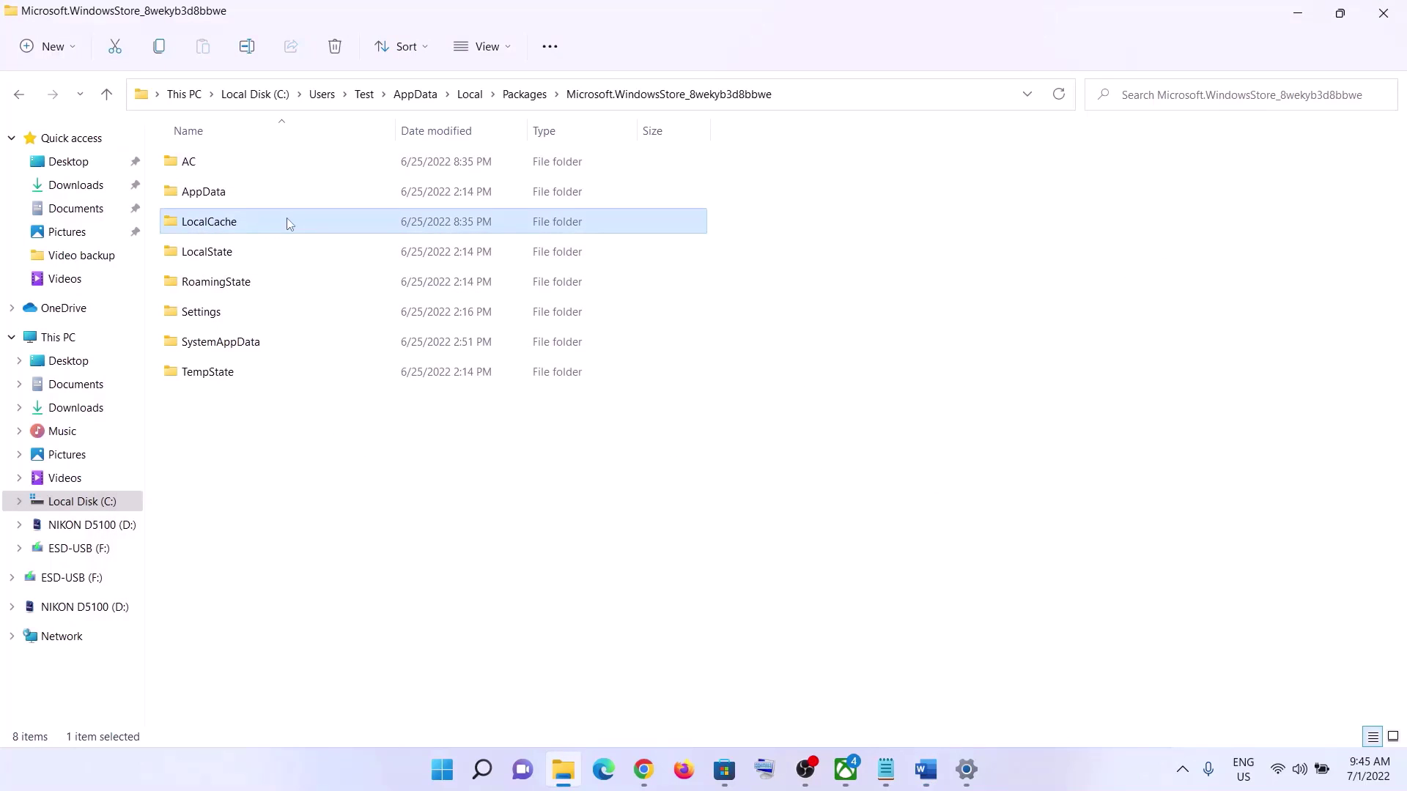
right_click(217, 224)
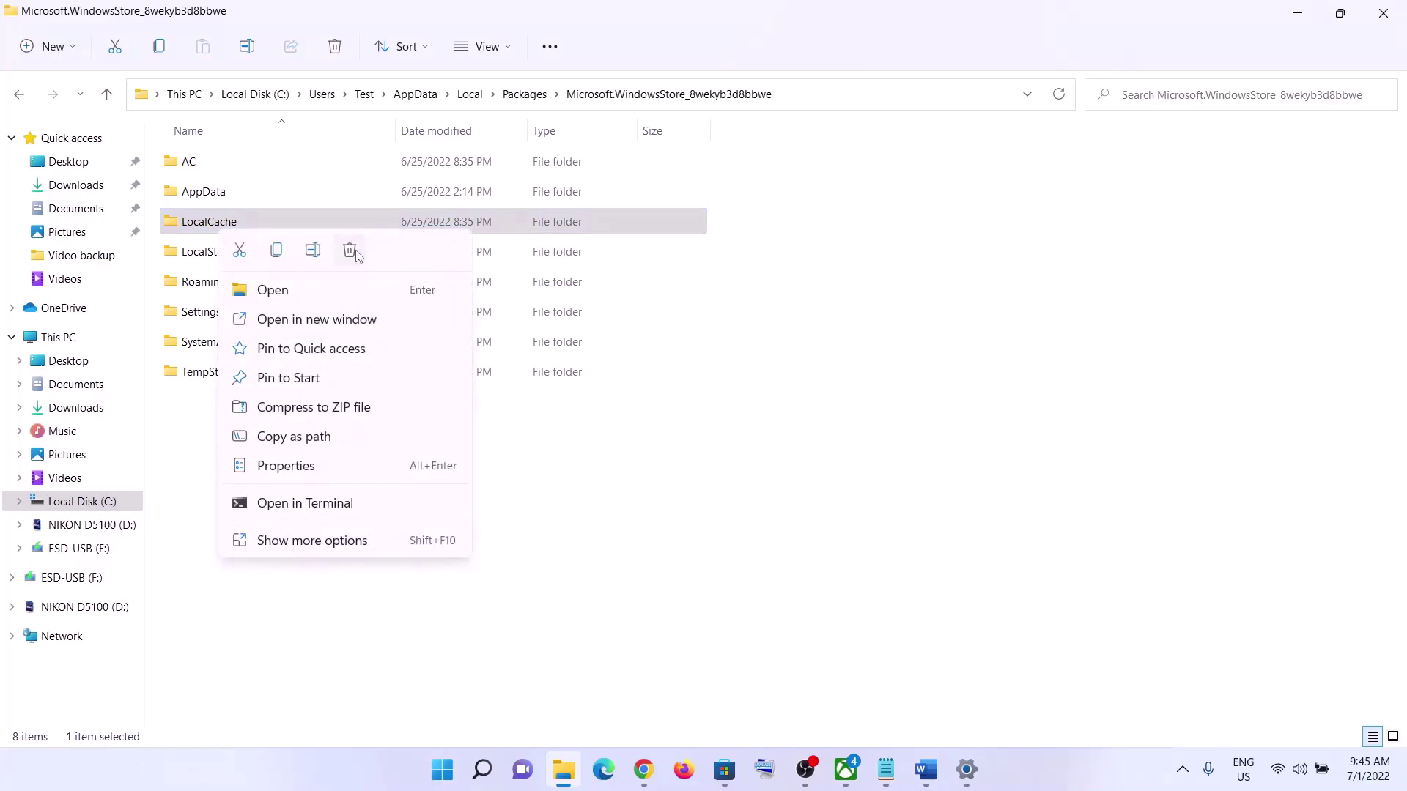
left_click(350, 252)
- Bring up the Start menu's power options, then dismiss them and close Start
left_click(442, 769)
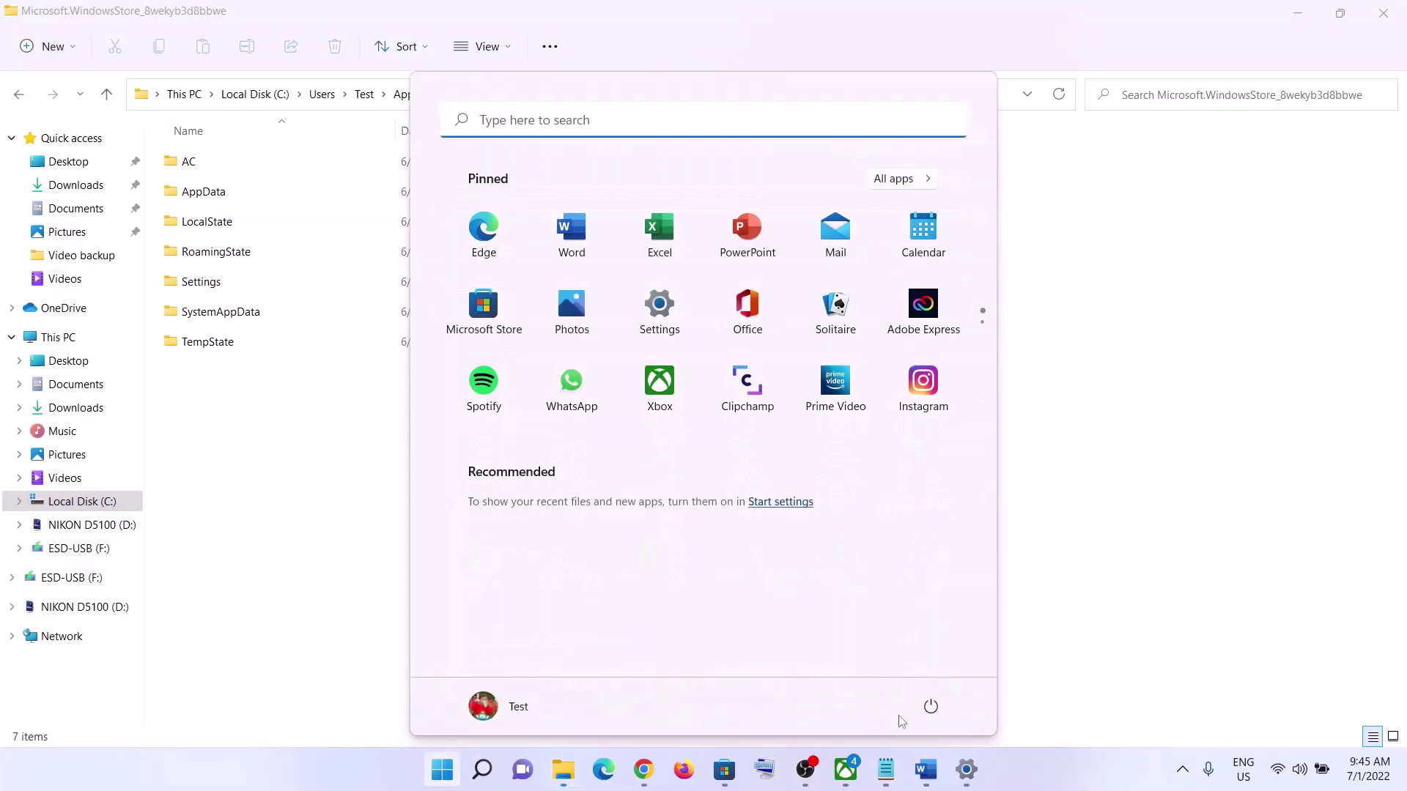
left_click(932, 706)
key("Escape")
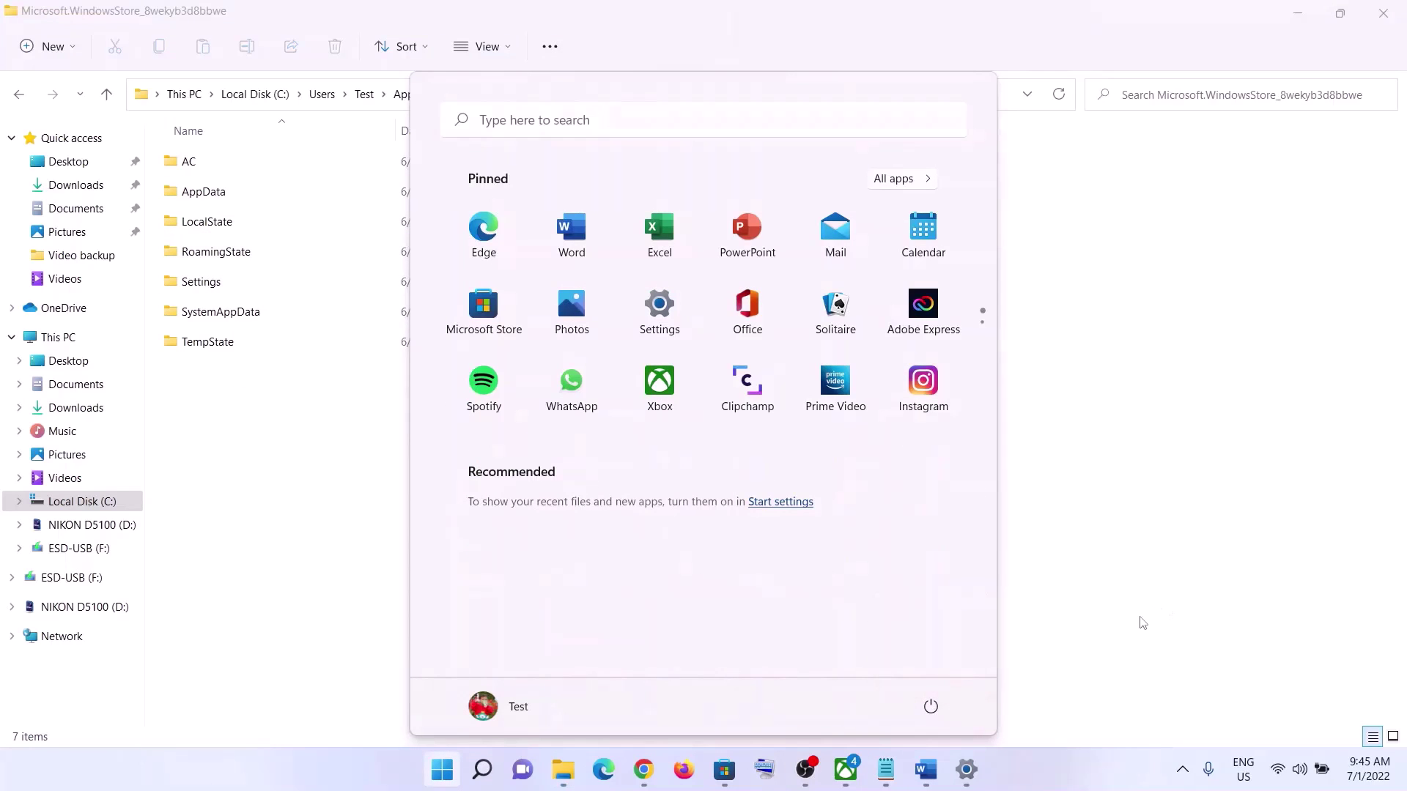
left_click(1140, 618)
- Read Step 7 in the Word guide, highlighting its heading
left_click(926, 769)
scroll(504, 463, "down", 5)
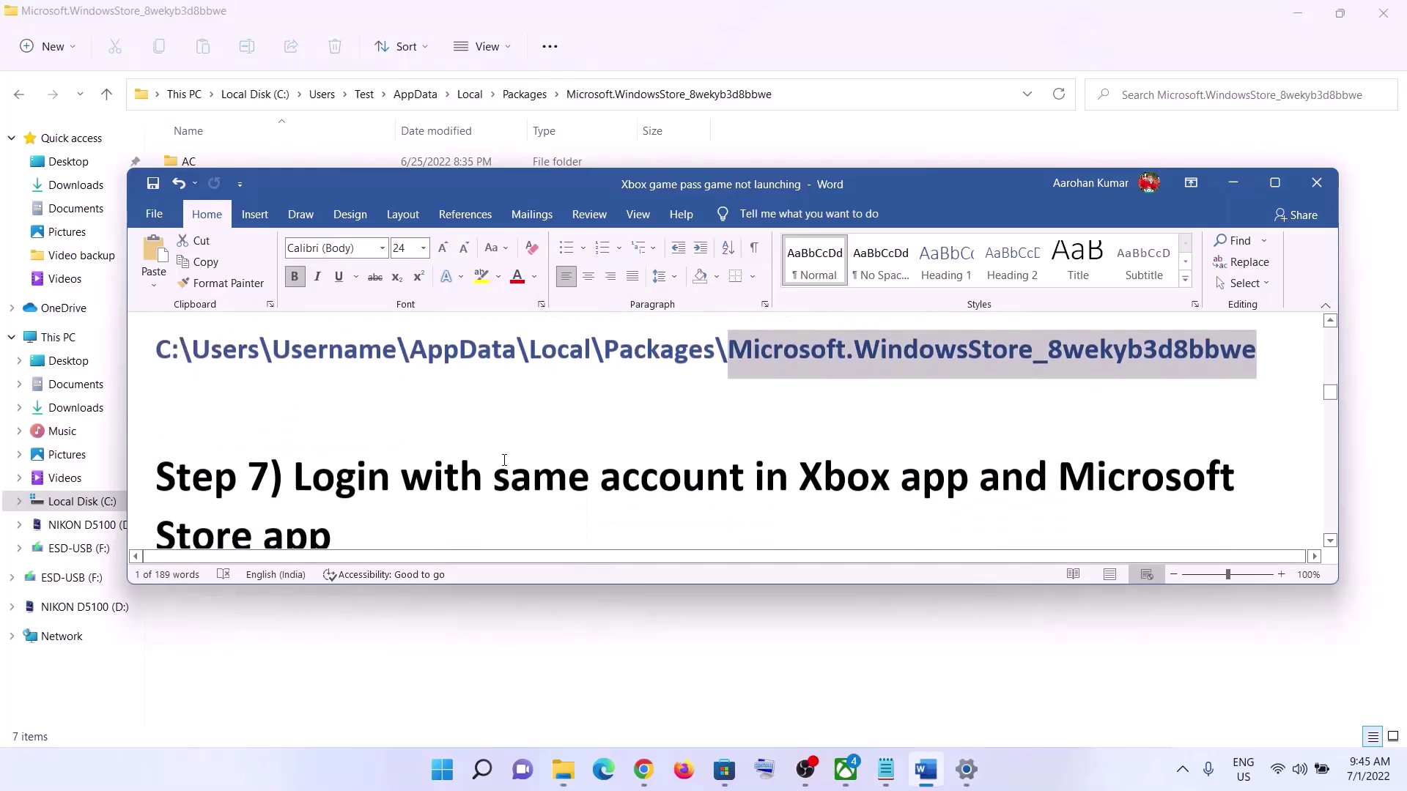
left_click_drag(322, 376, 961, 408)
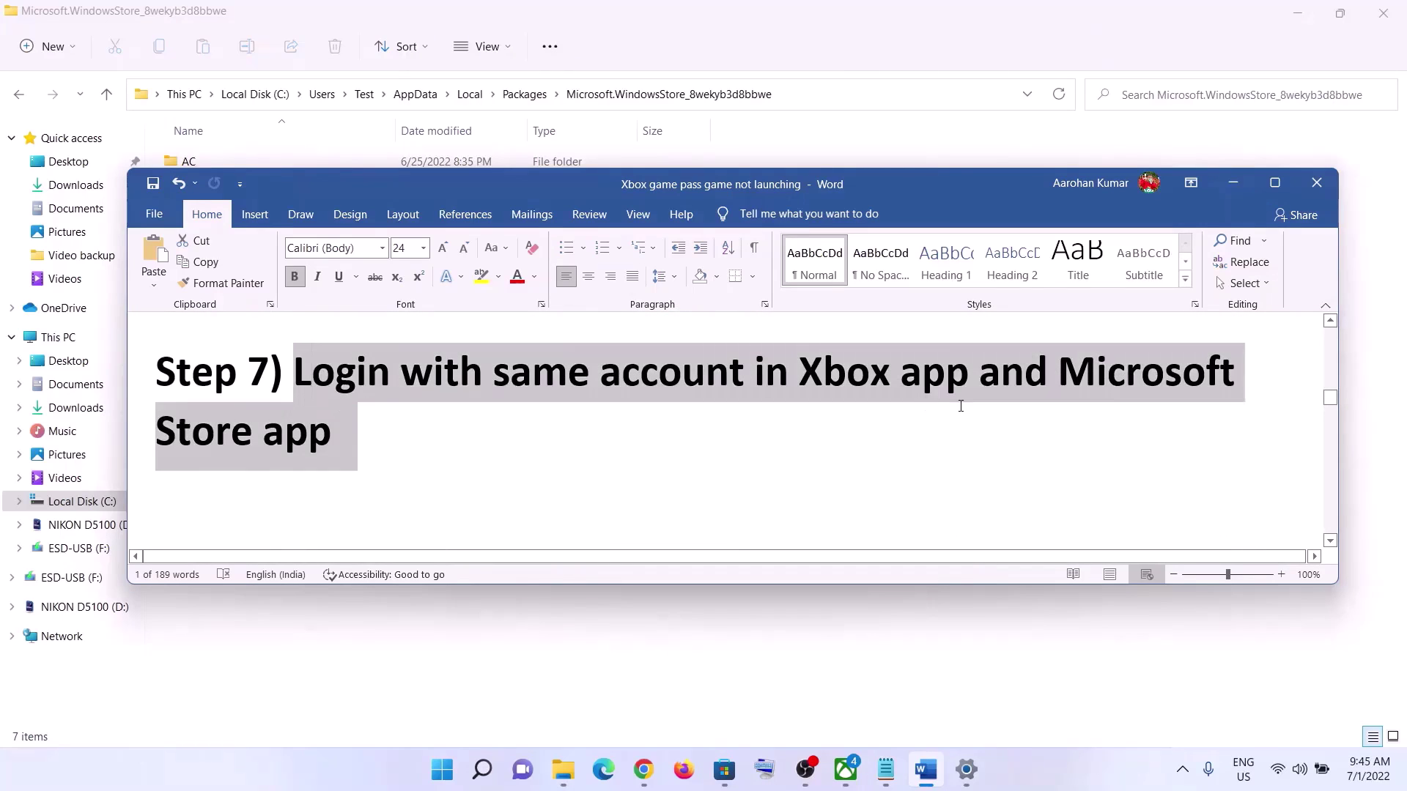
left_click(407, 451)
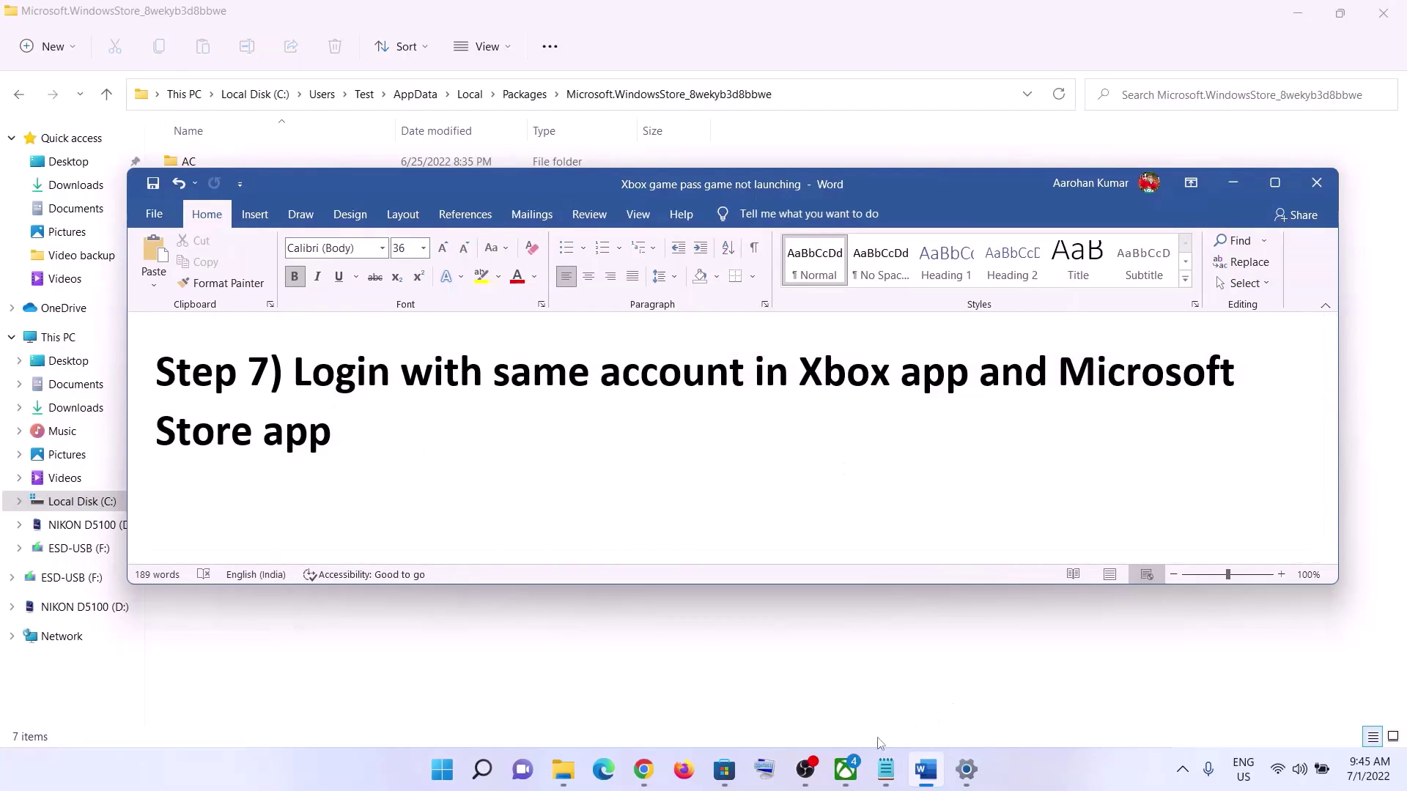
- Sign out of Microsoft Store, then sign back in and enter the verification PIN
left_click(725, 769)
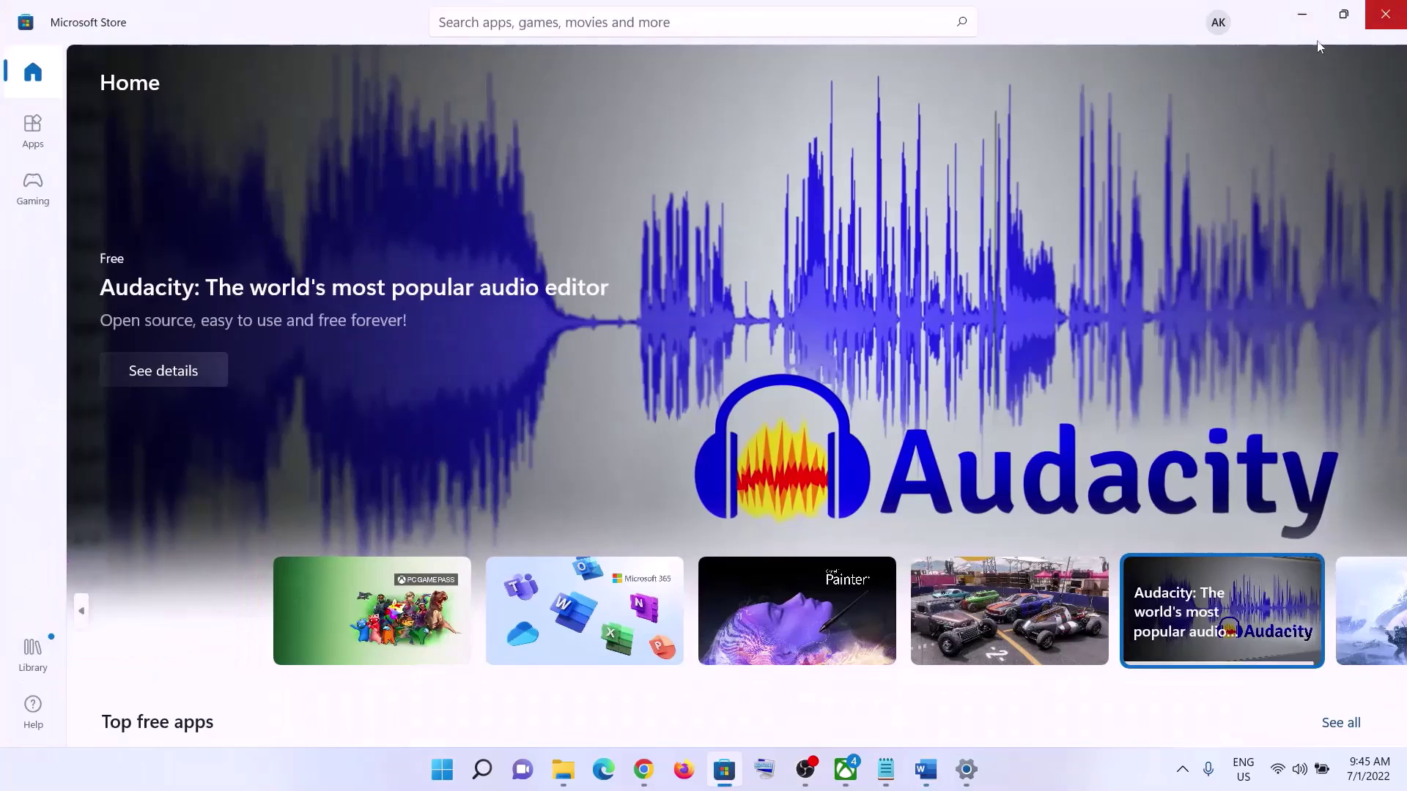
left_click(1219, 23)
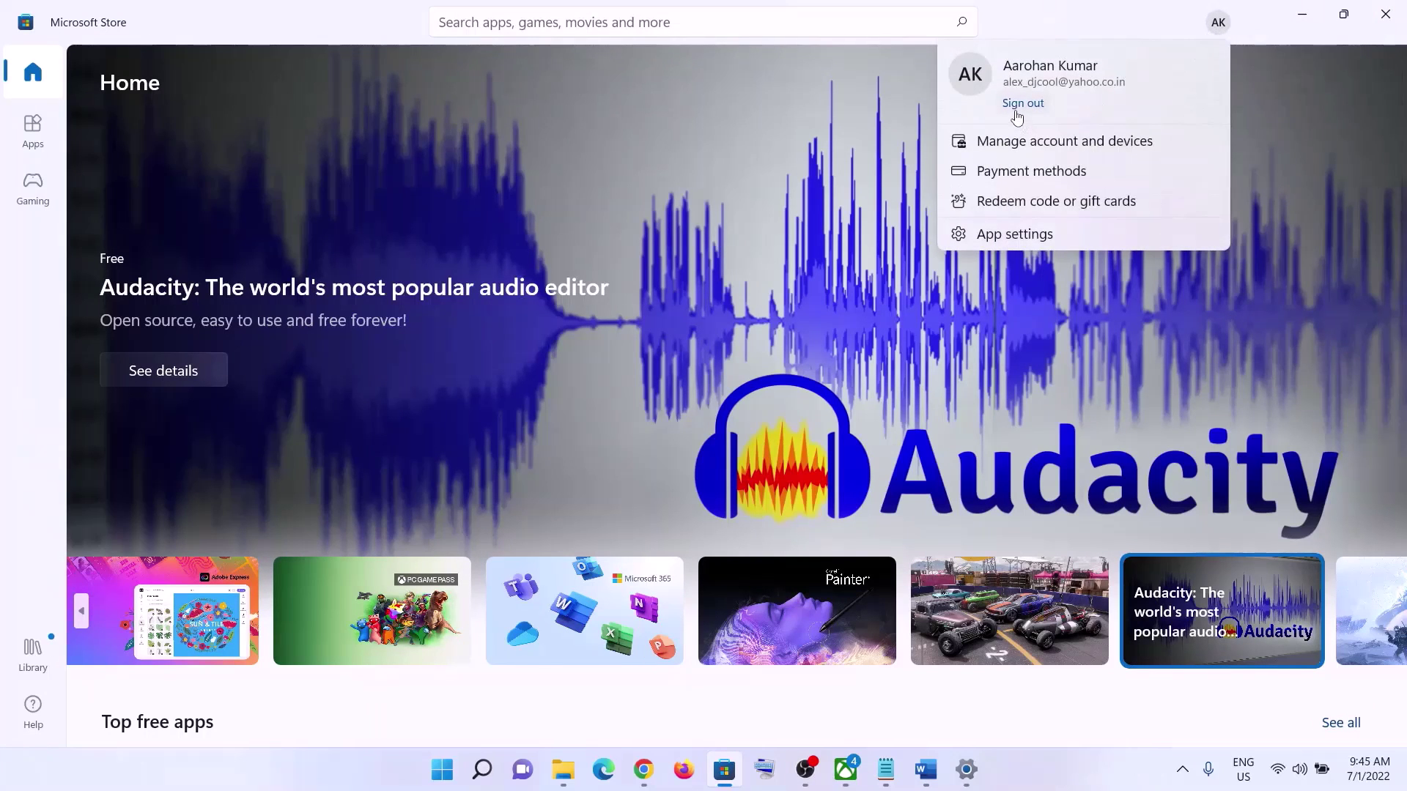
left_click(1020, 102)
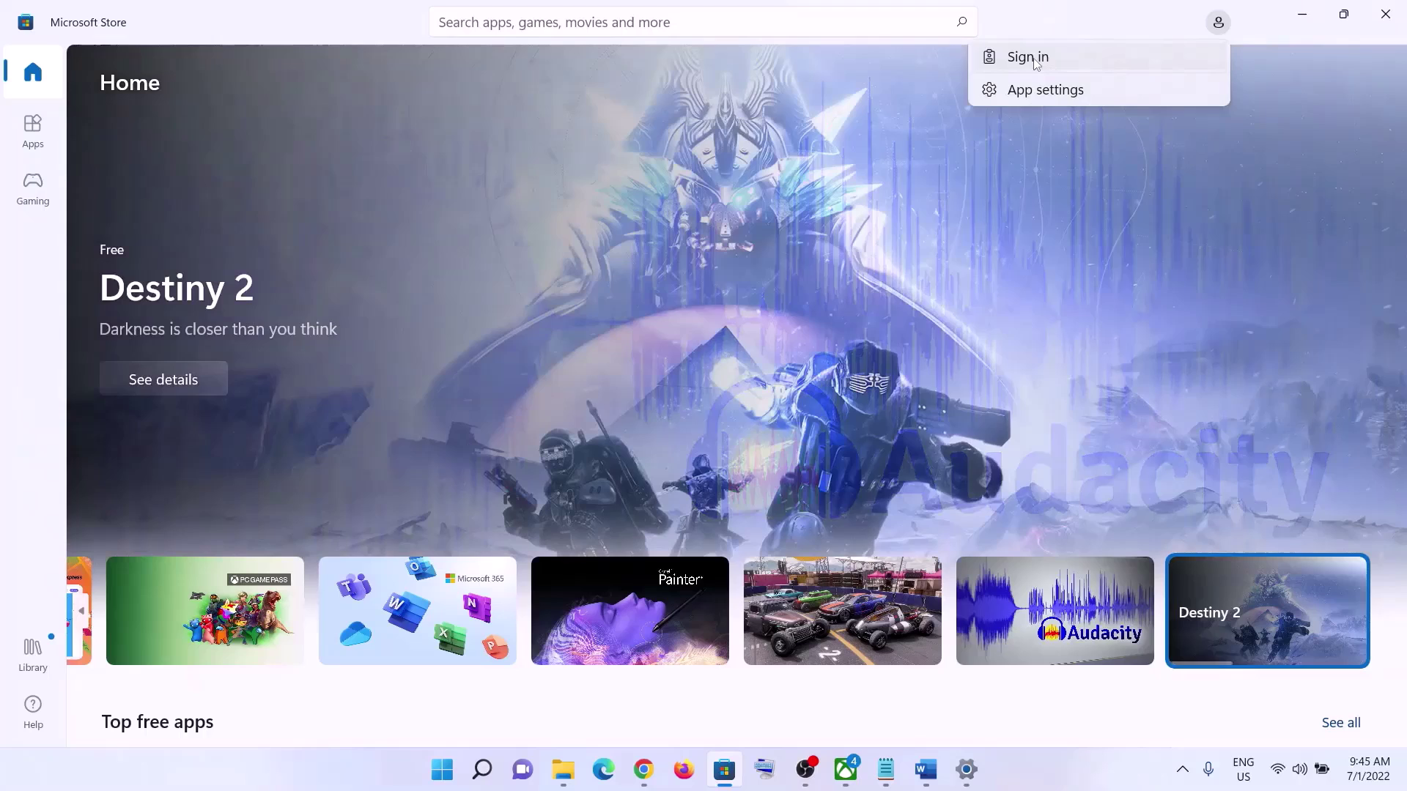
left_click(1026, 58)
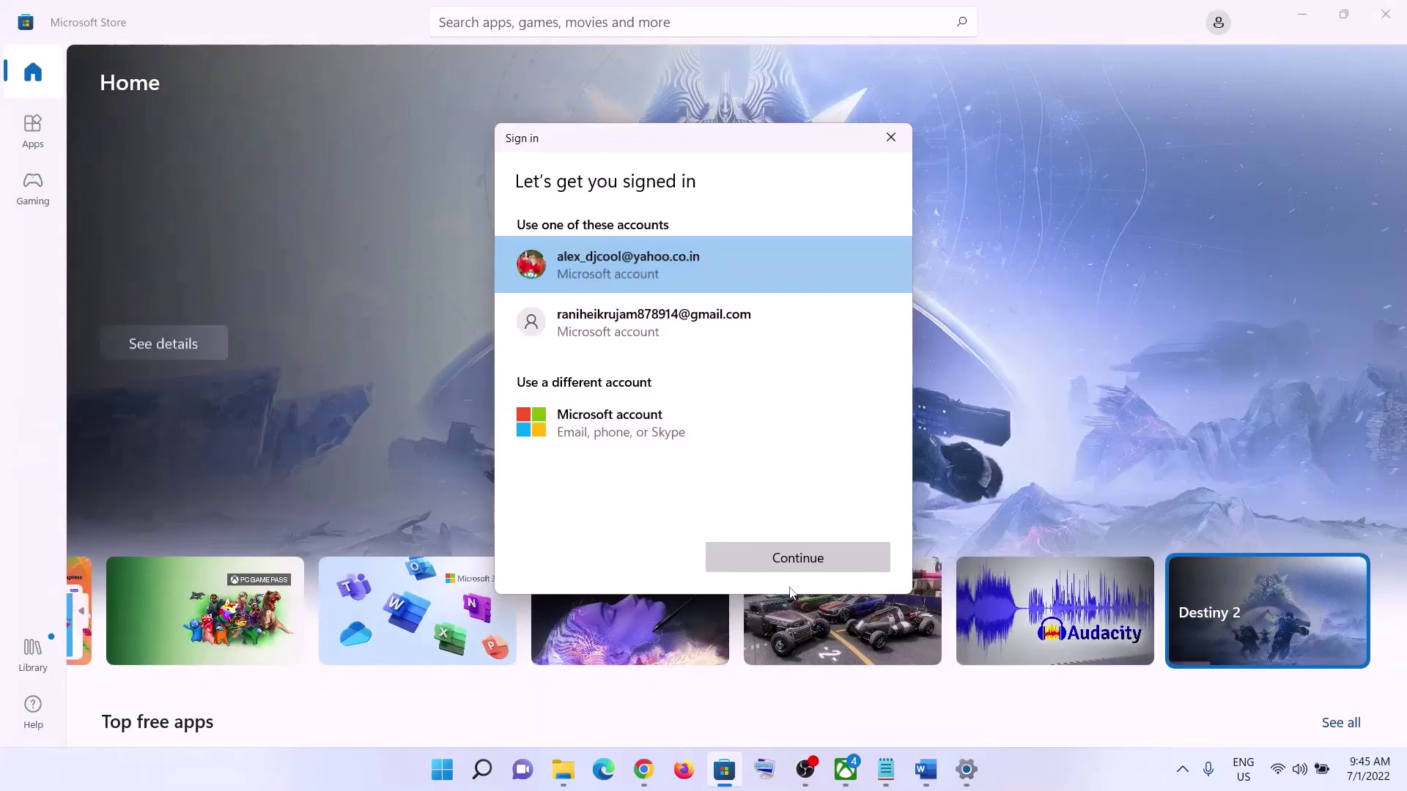
left_click(790, 563)
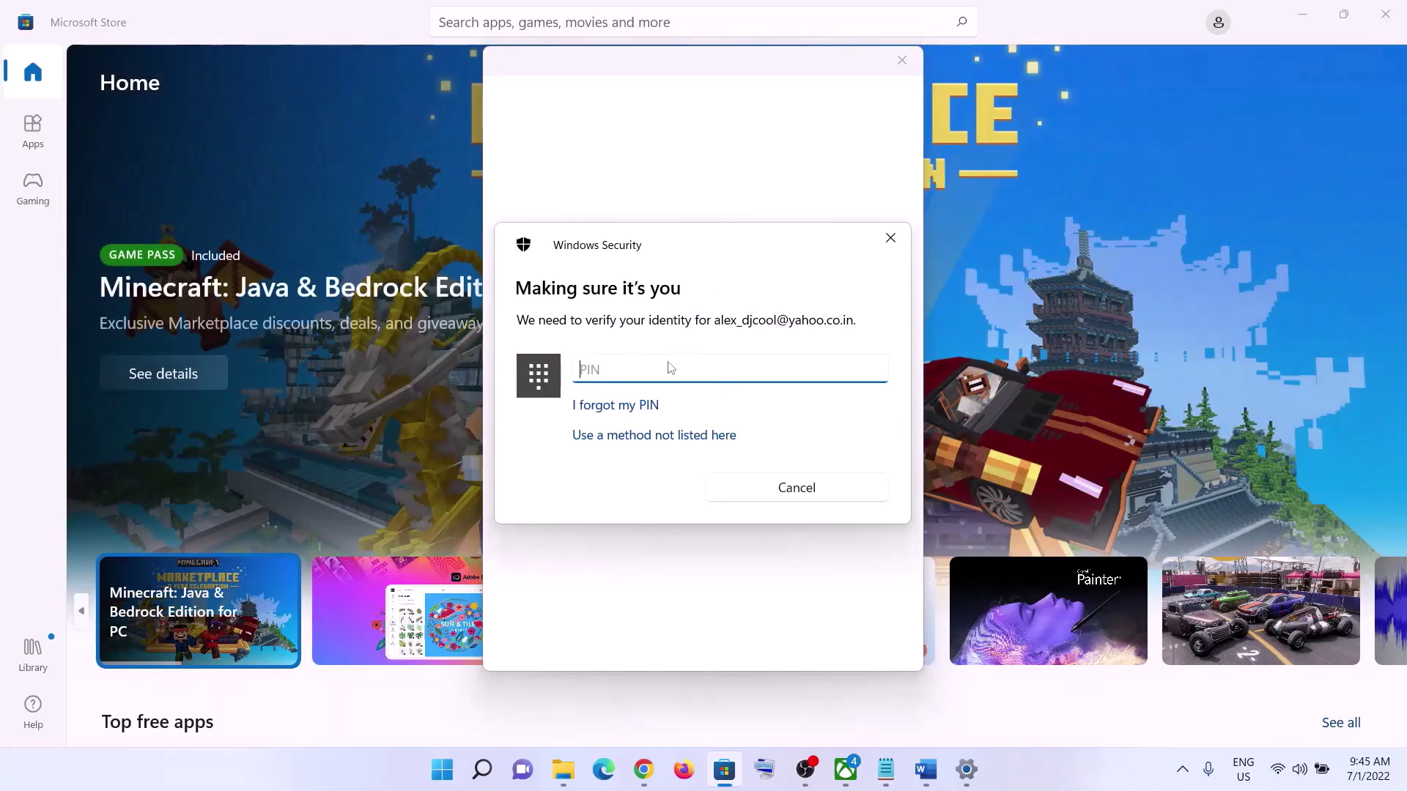
type("1234")
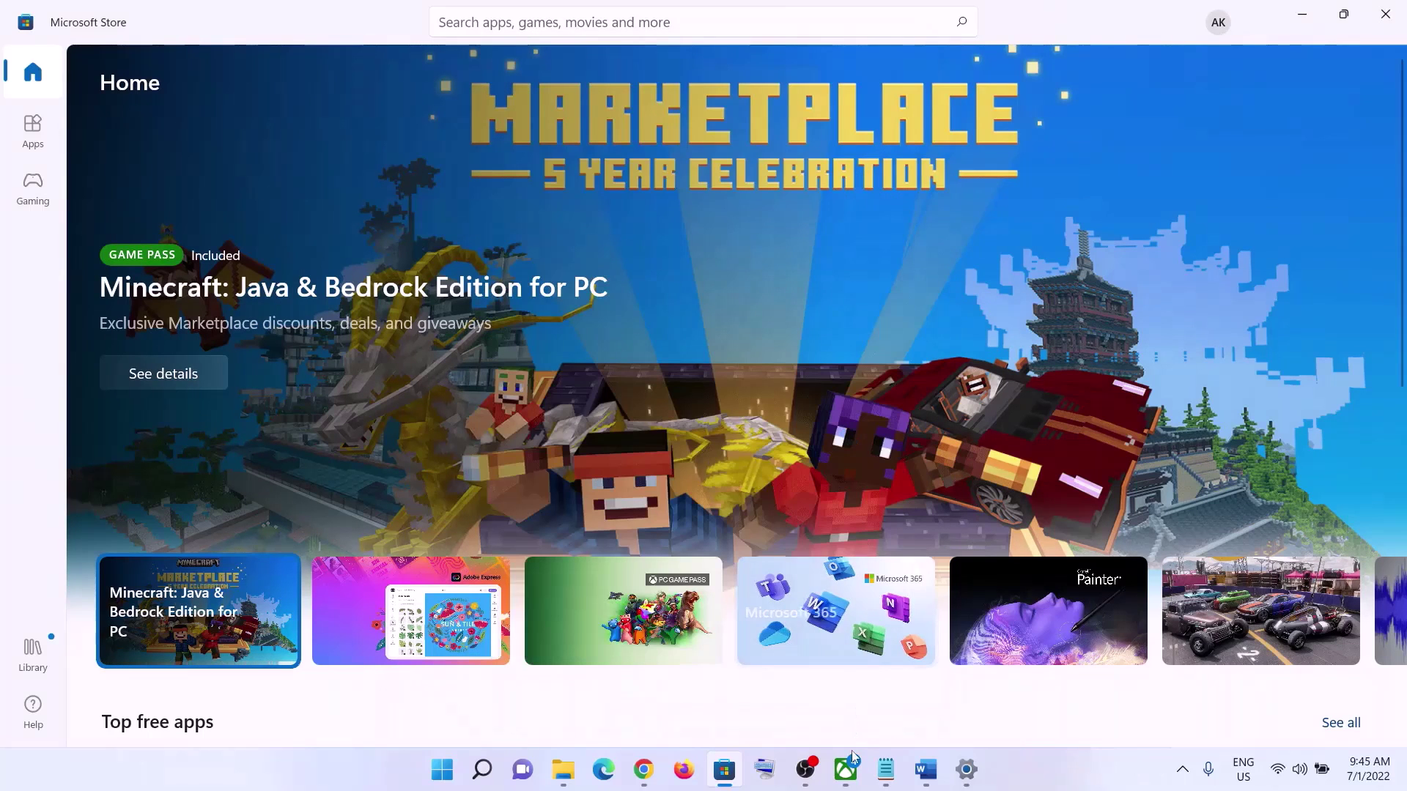
- Dismiss the Minecraft Launcher dialog, sign out of Xbox, and sign back in with the recognised account
left_click(845, 769)
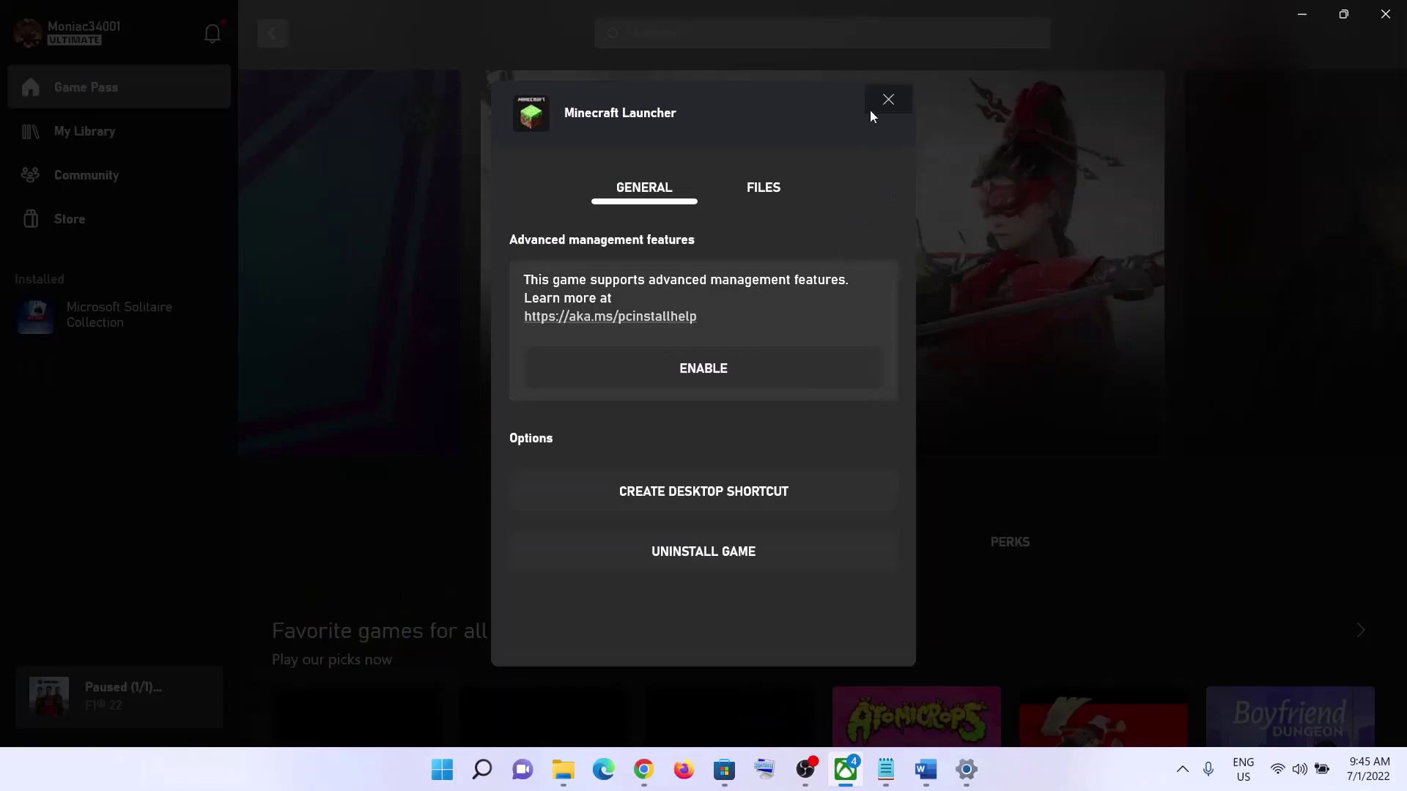
left_click(888, 102)
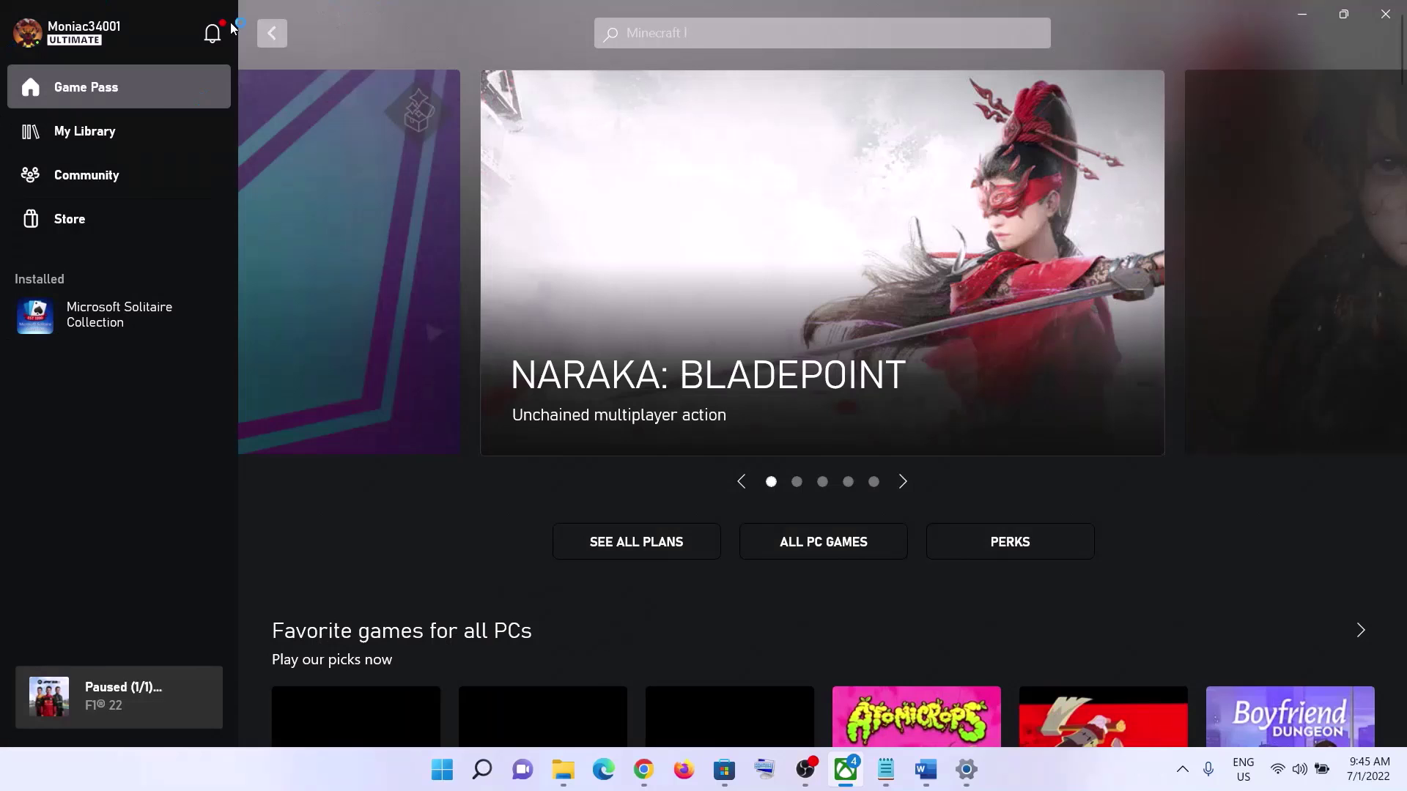
left_click(76, 44)
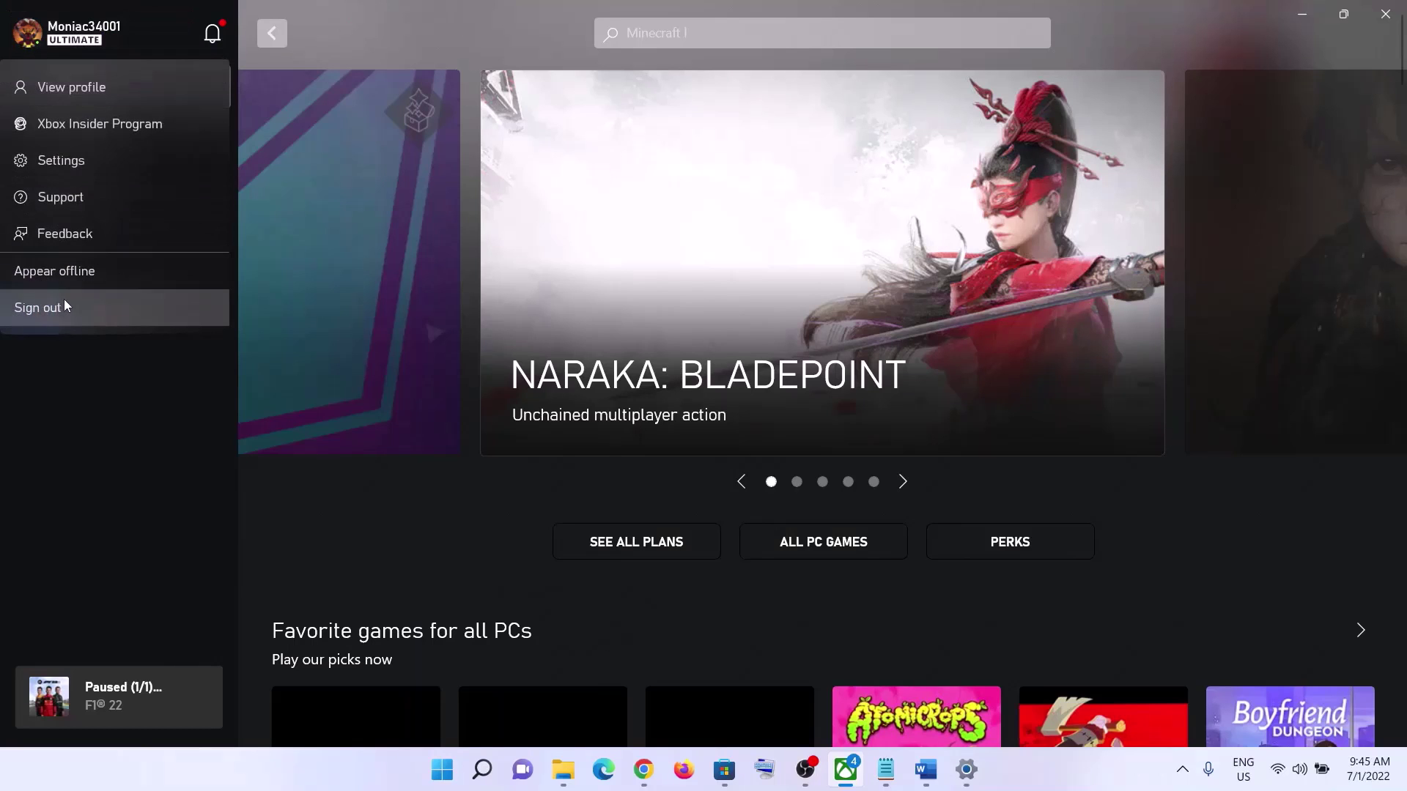
left_click(89, 40)
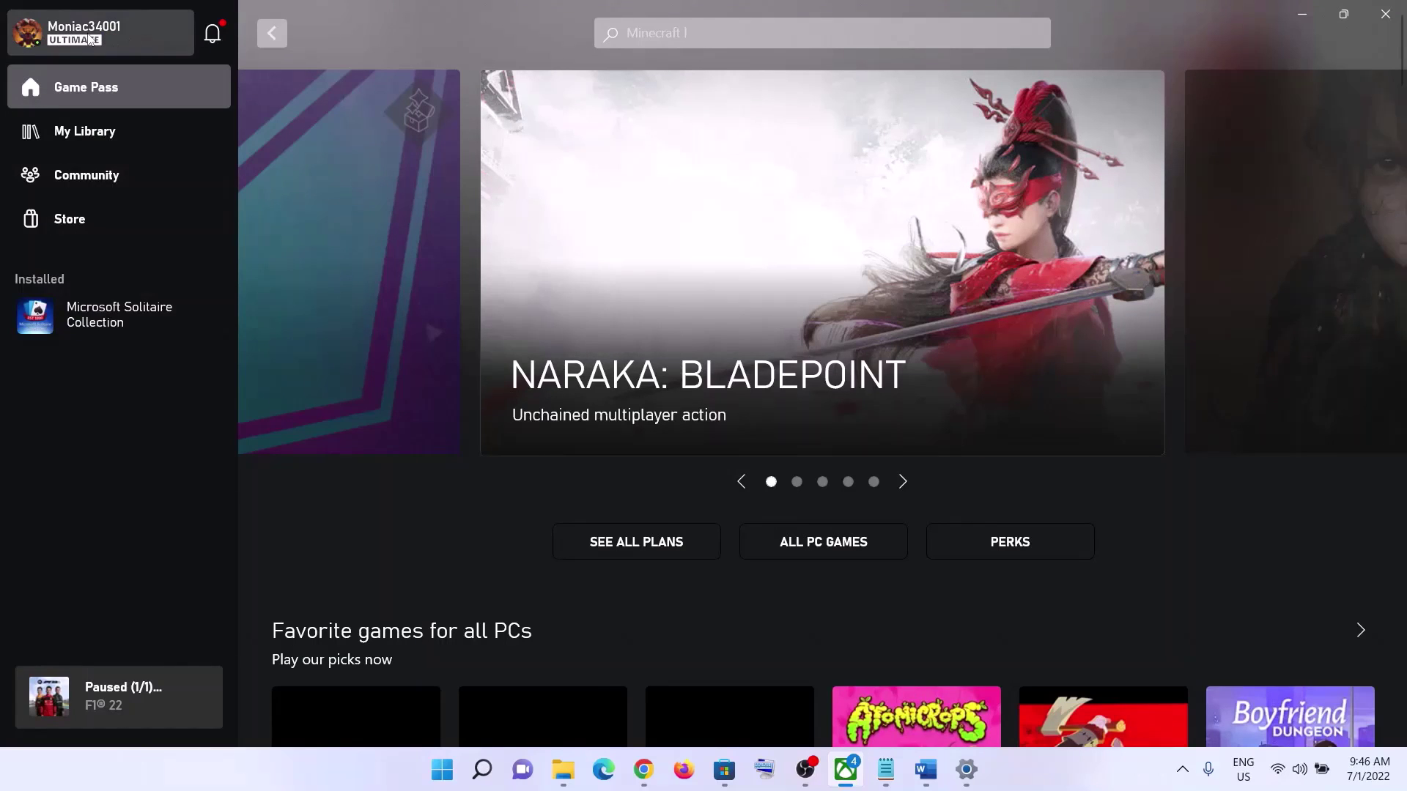
left_click(90, 40)
left_click(35, 305)
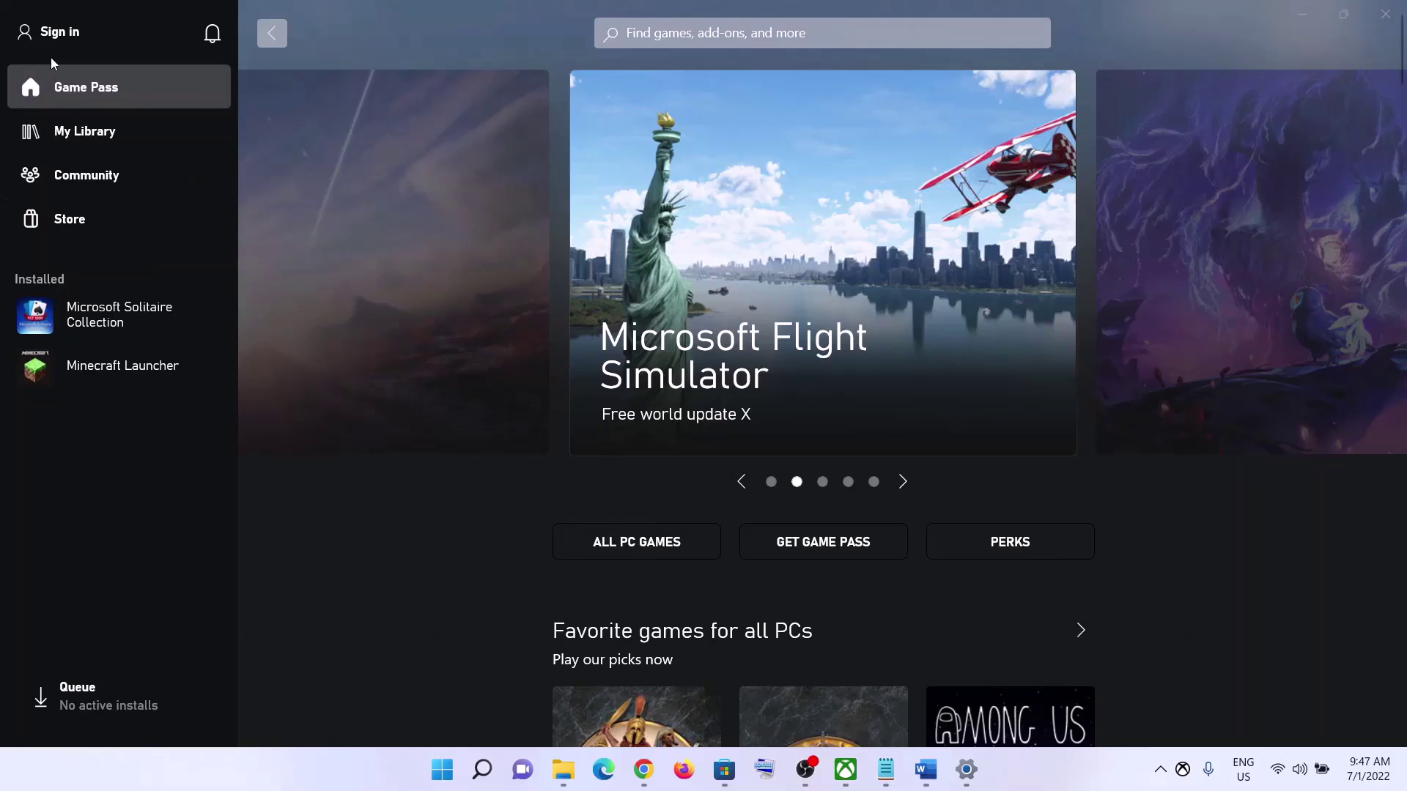
left_click(58, 38)
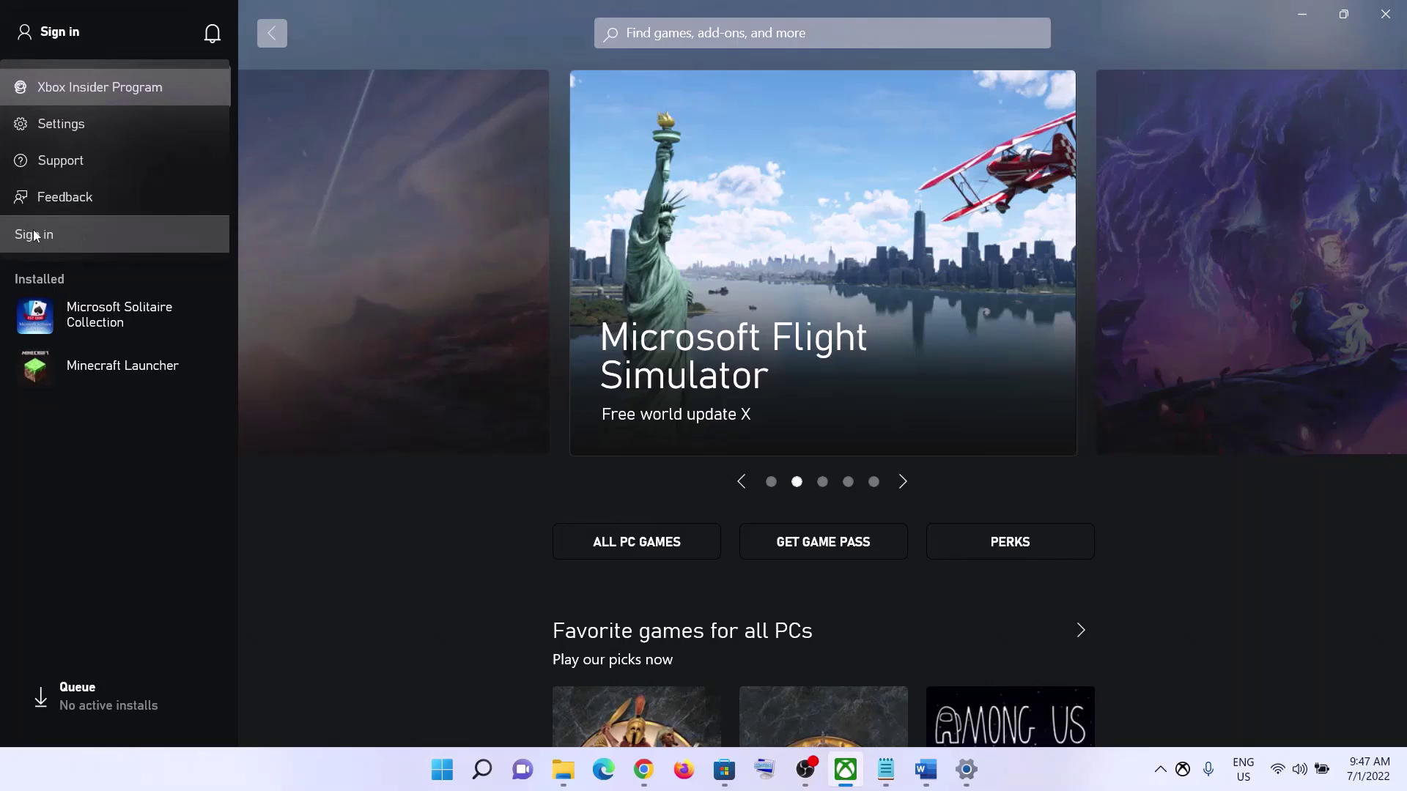
left_click(33, 232)
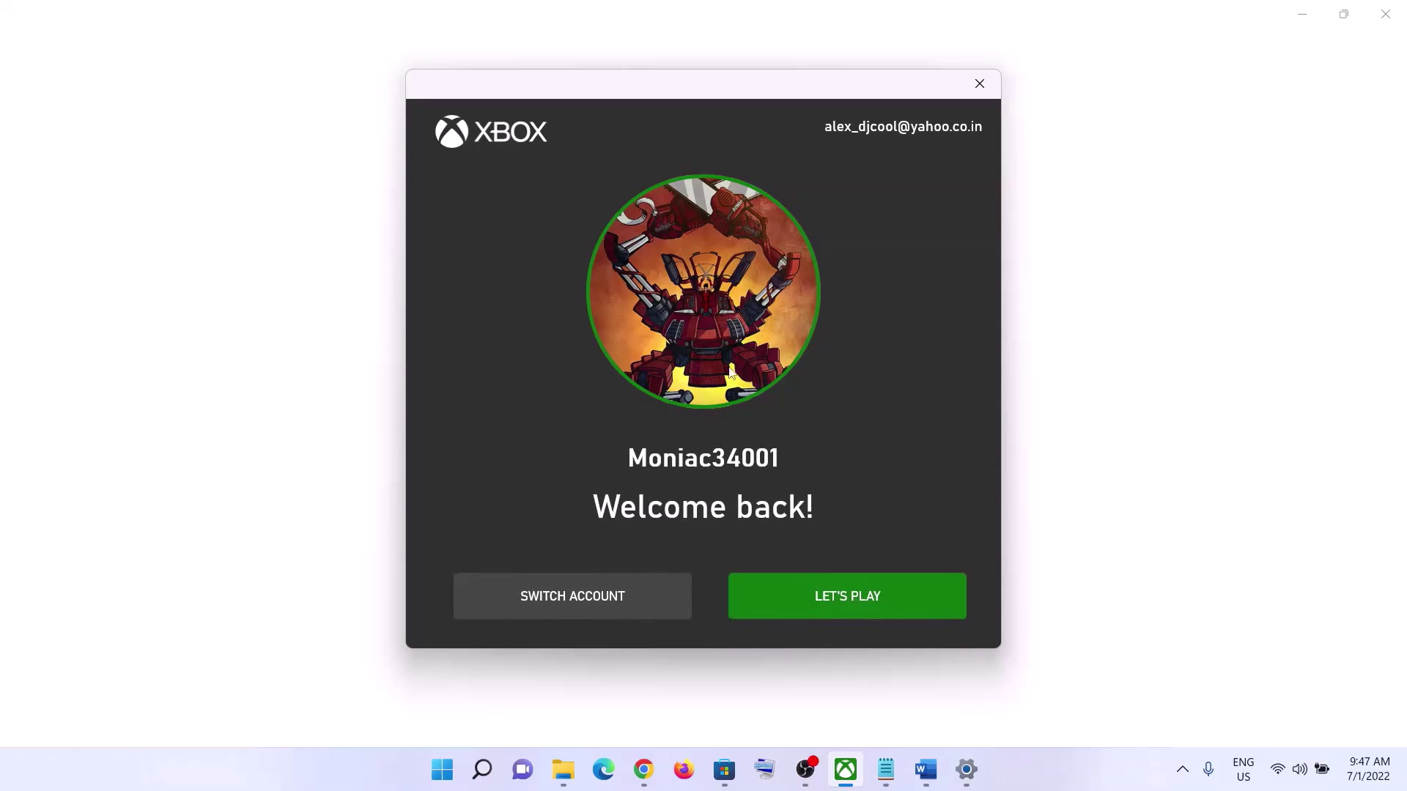
left_click(840, 595)
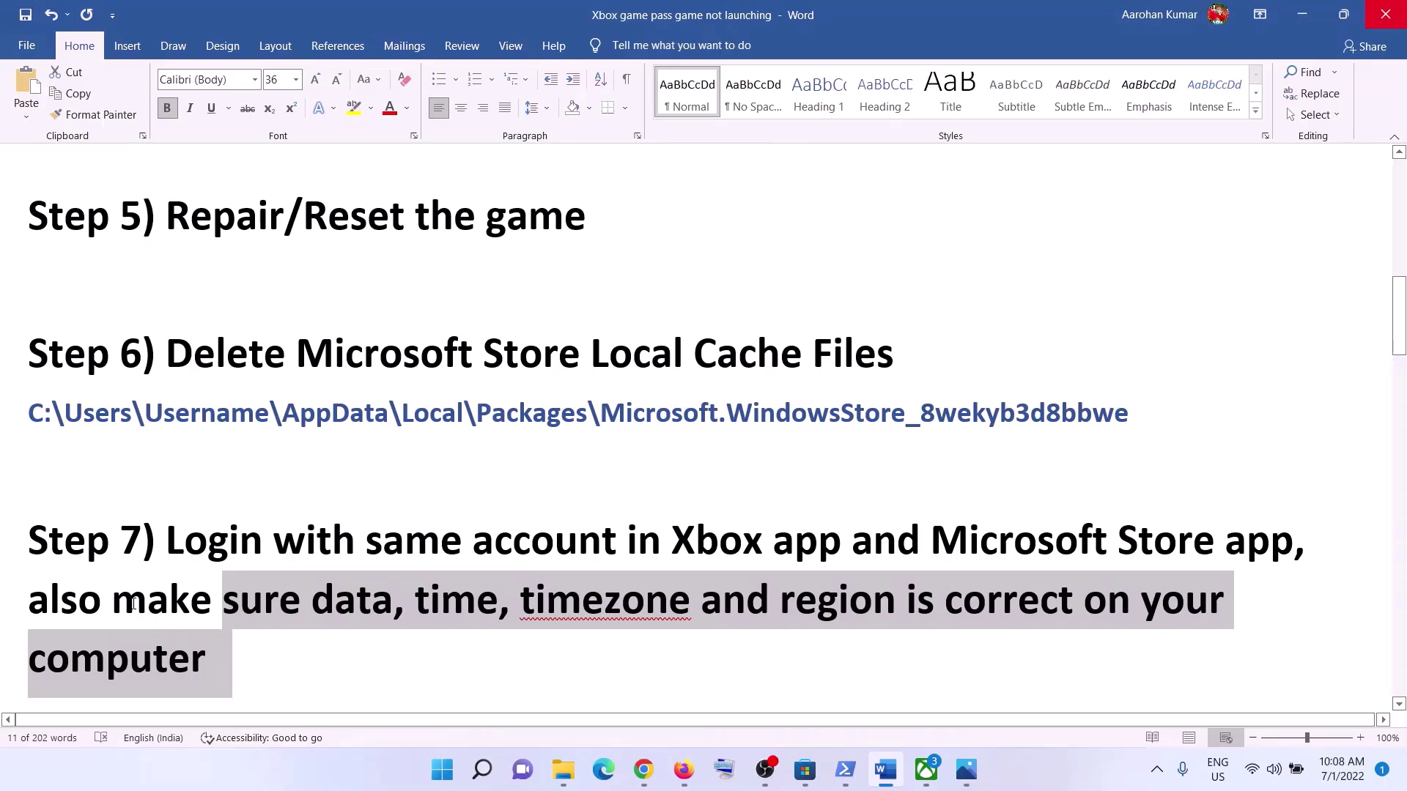
- Toggle Set time automatically off and on in Date & time, then Sync now
left_click_drag(133, 603, 967, 631)
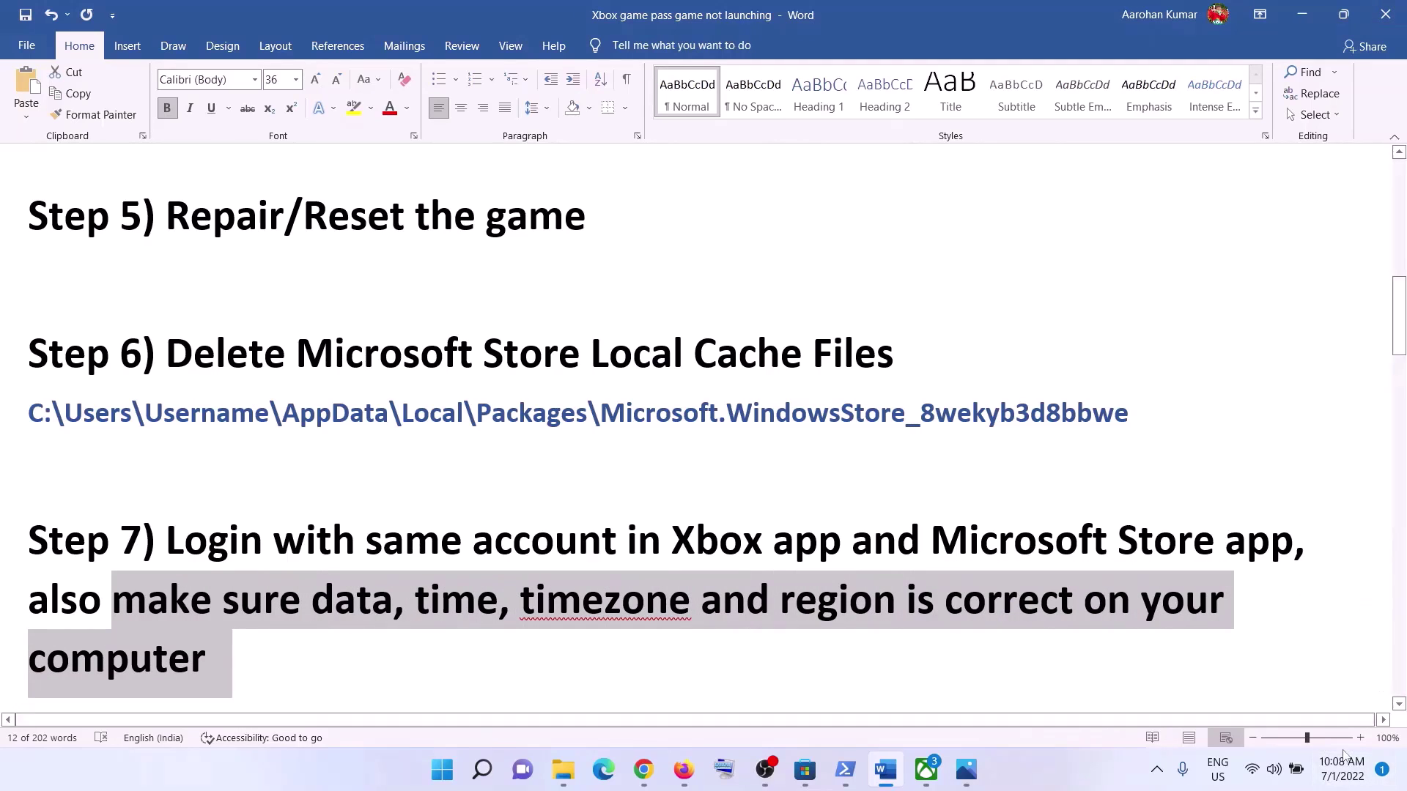
right_click(1347, 782)
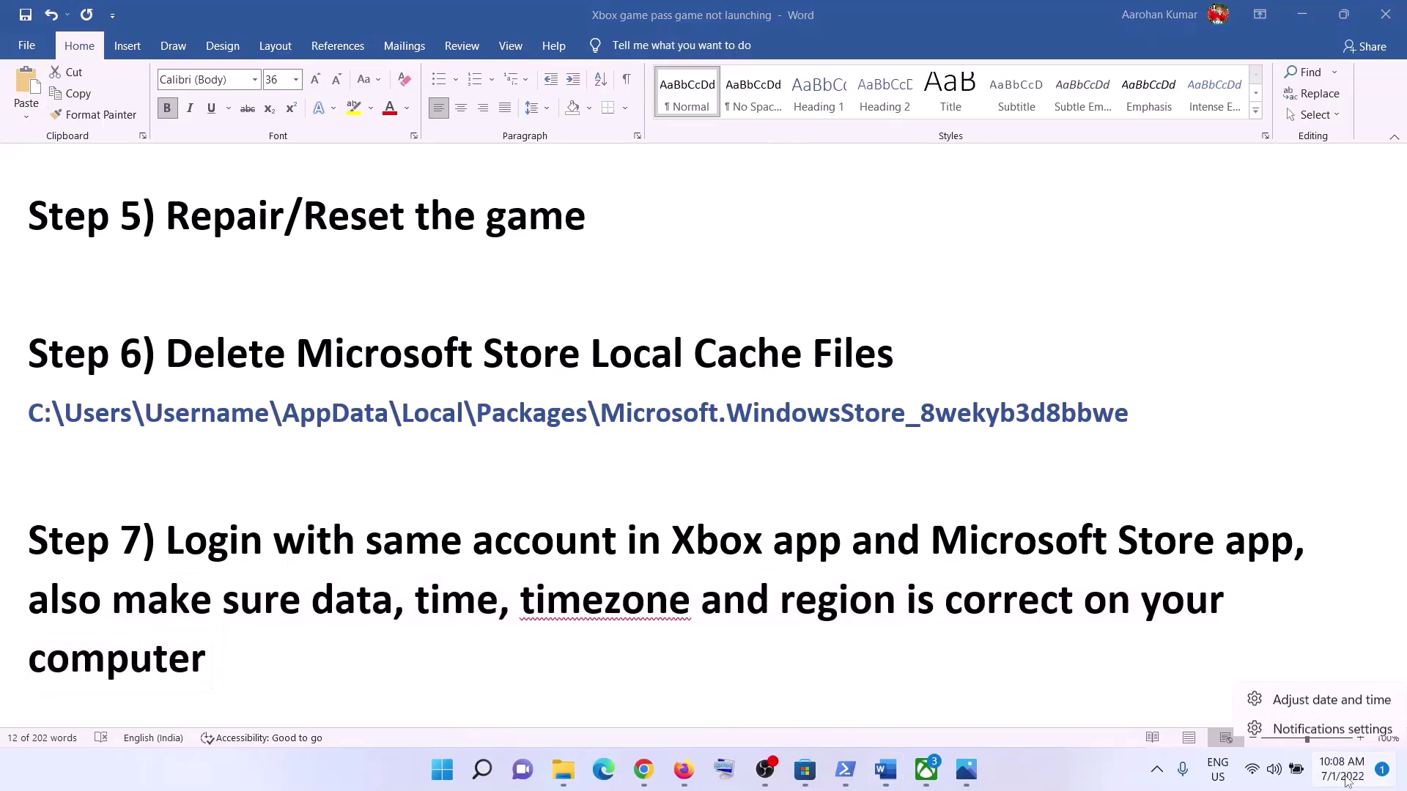
left_click(1349, 694)
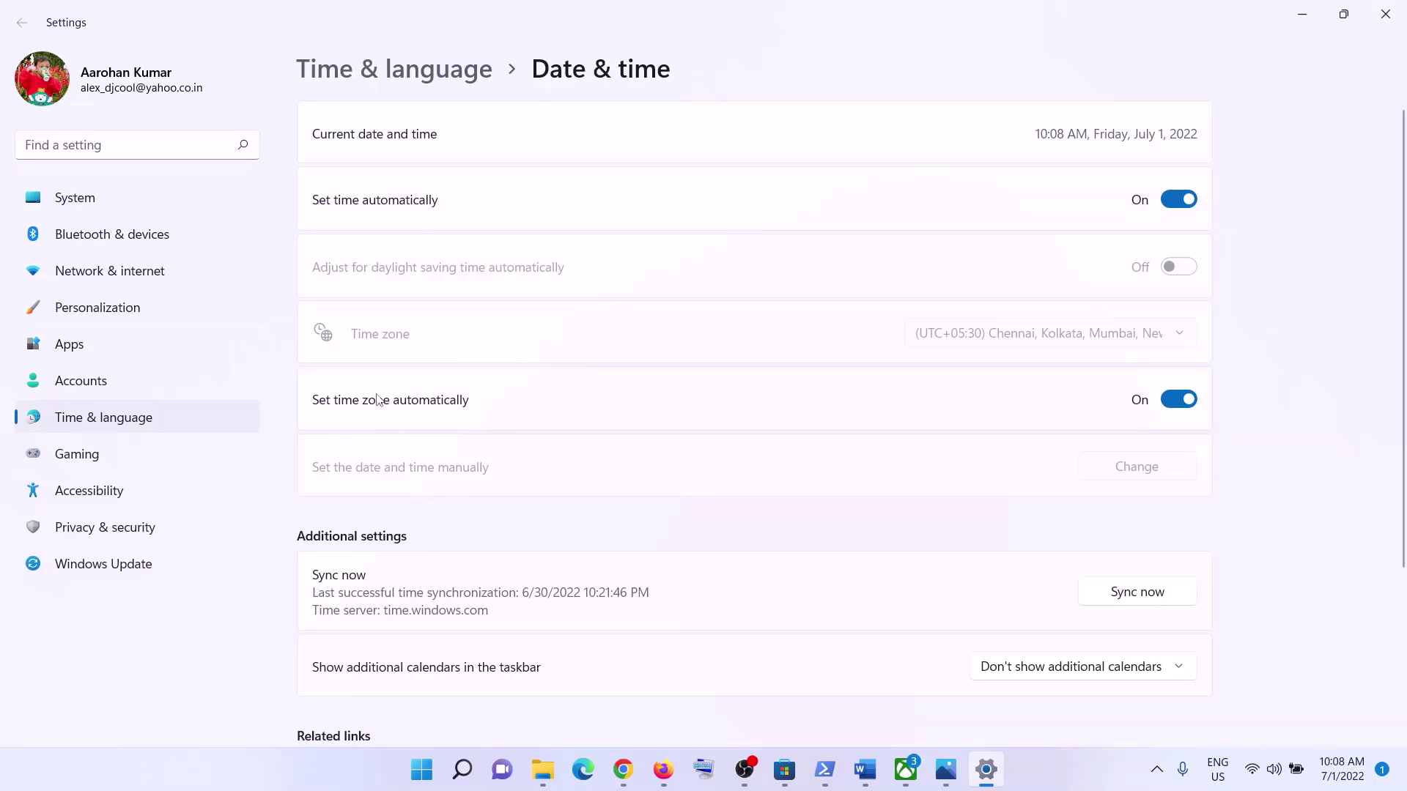
left_click(1173, 205)
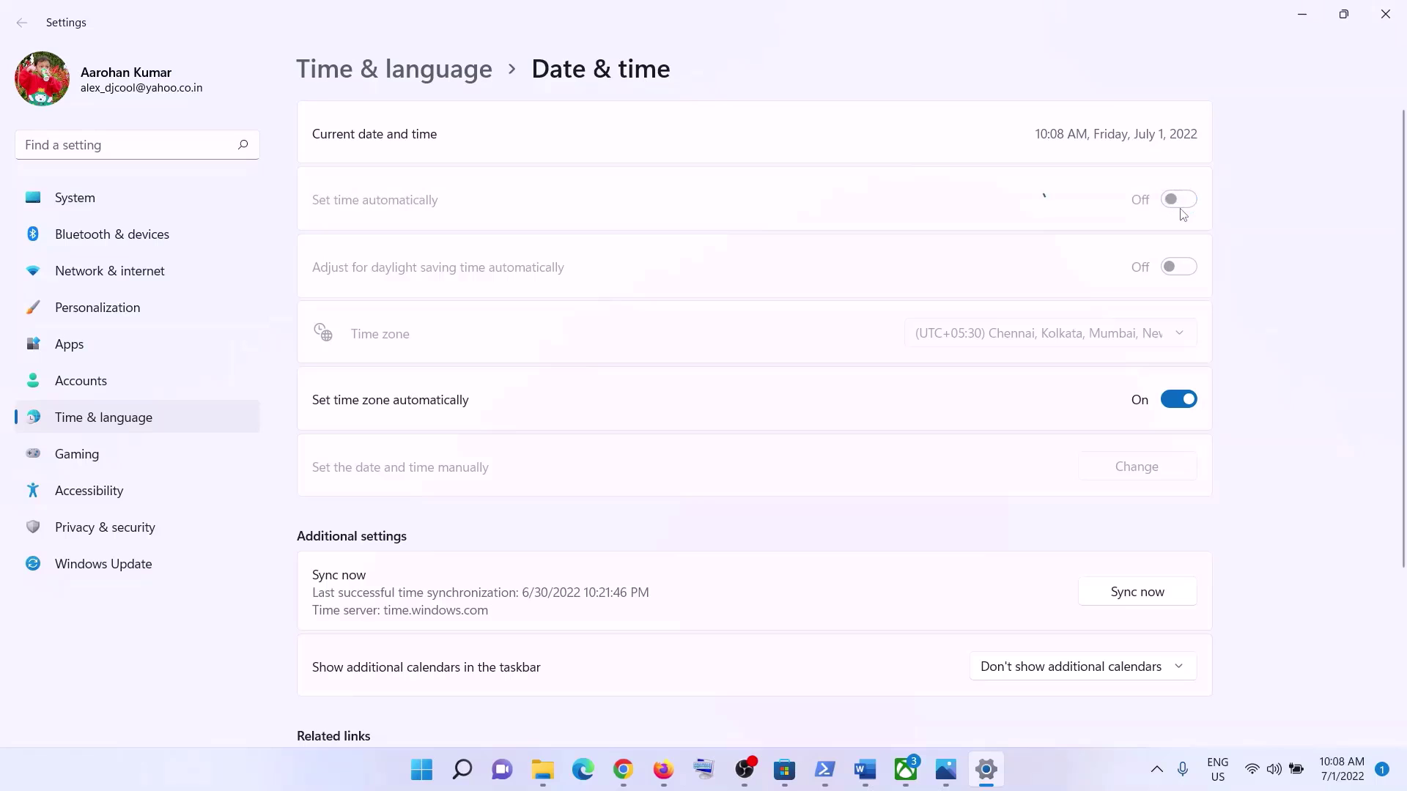
left_click(1181, 199)
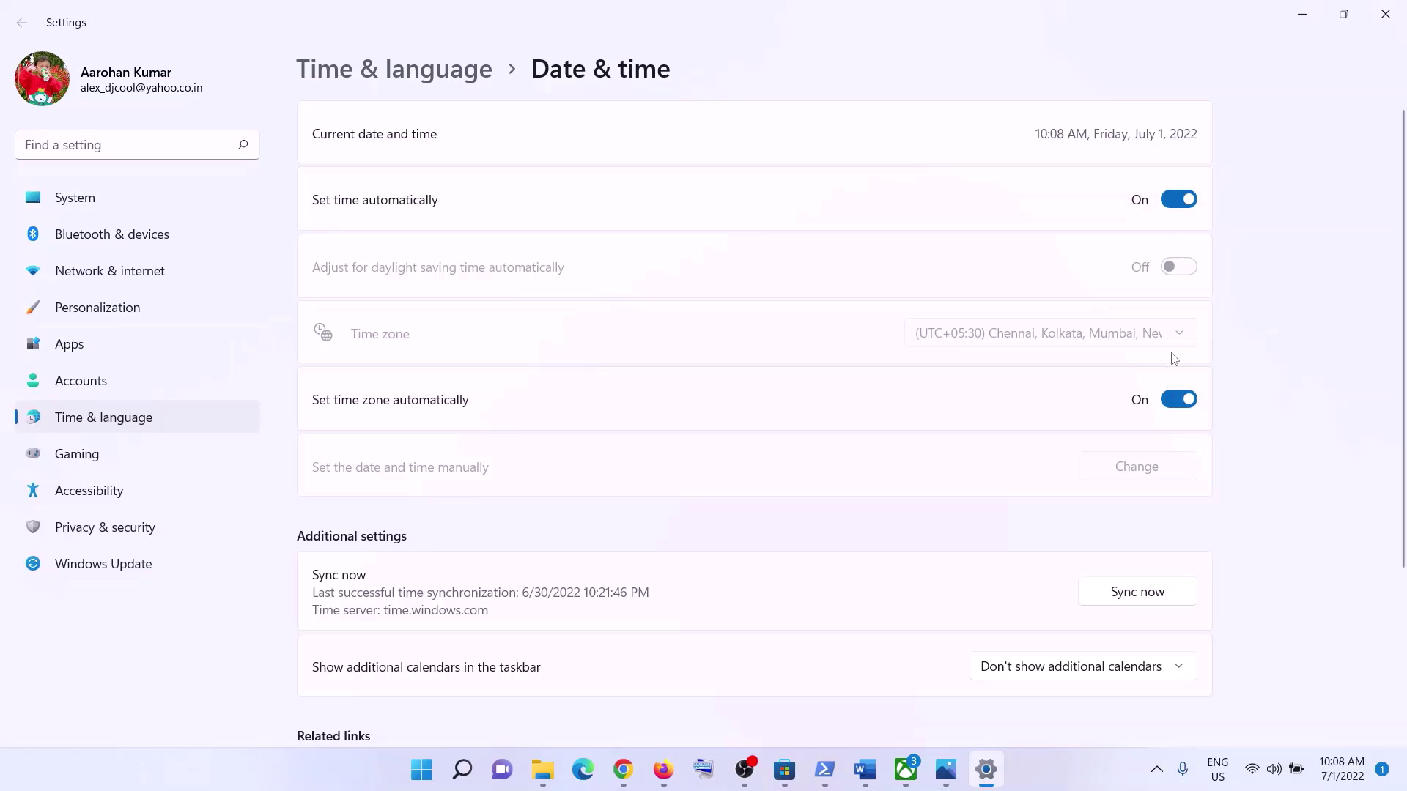
scroll(1211, 440, "down", 3)
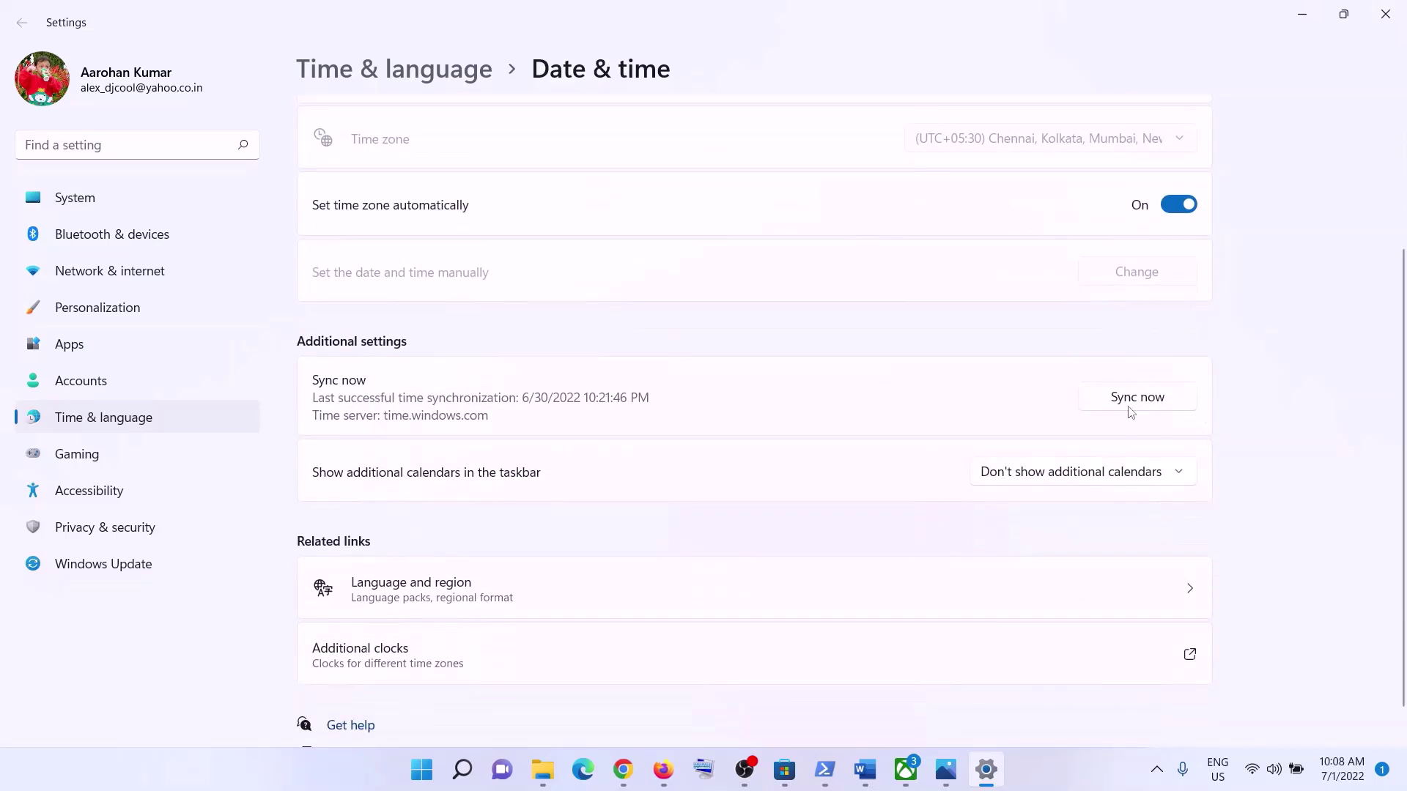
scroll(1131, 412, "up", 3)
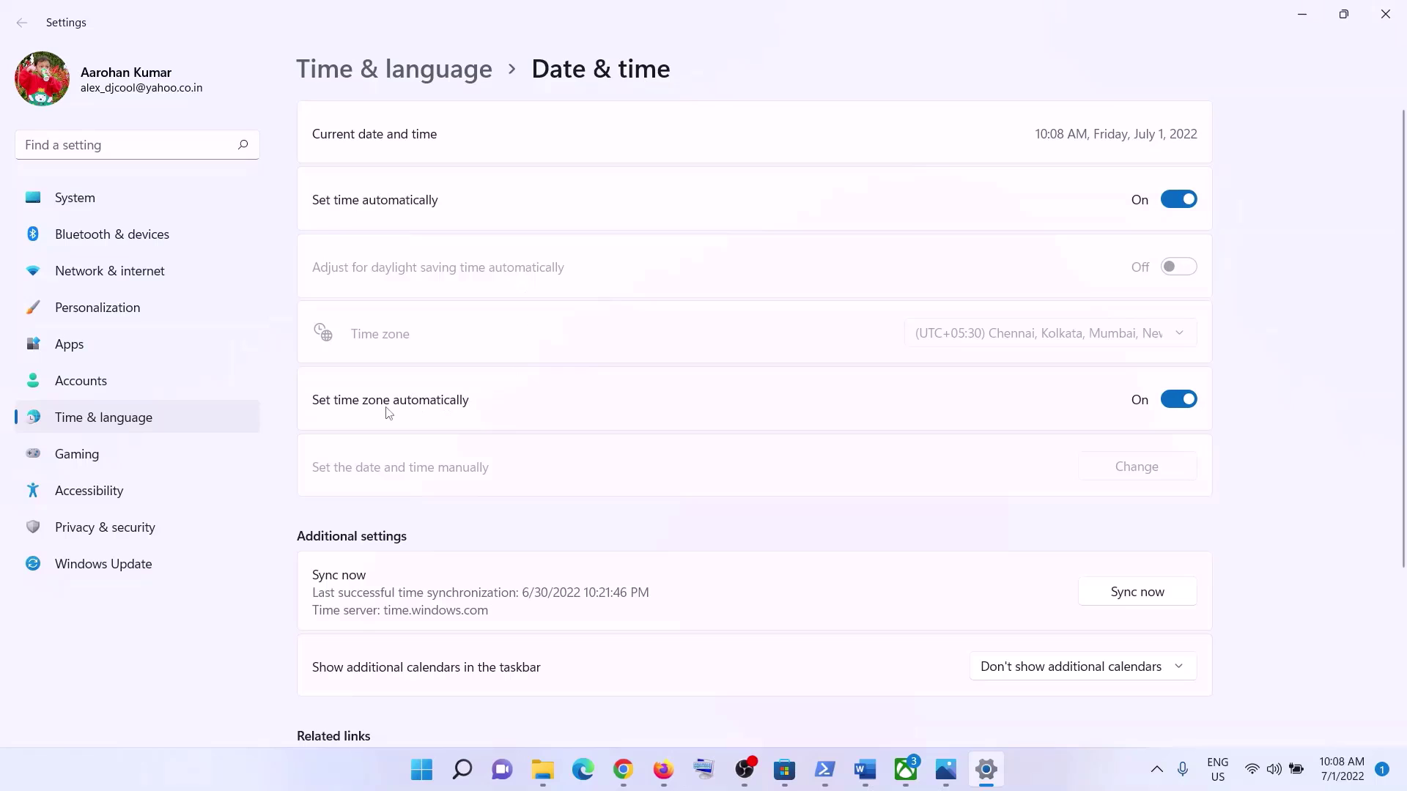
left_click(1135, 595)
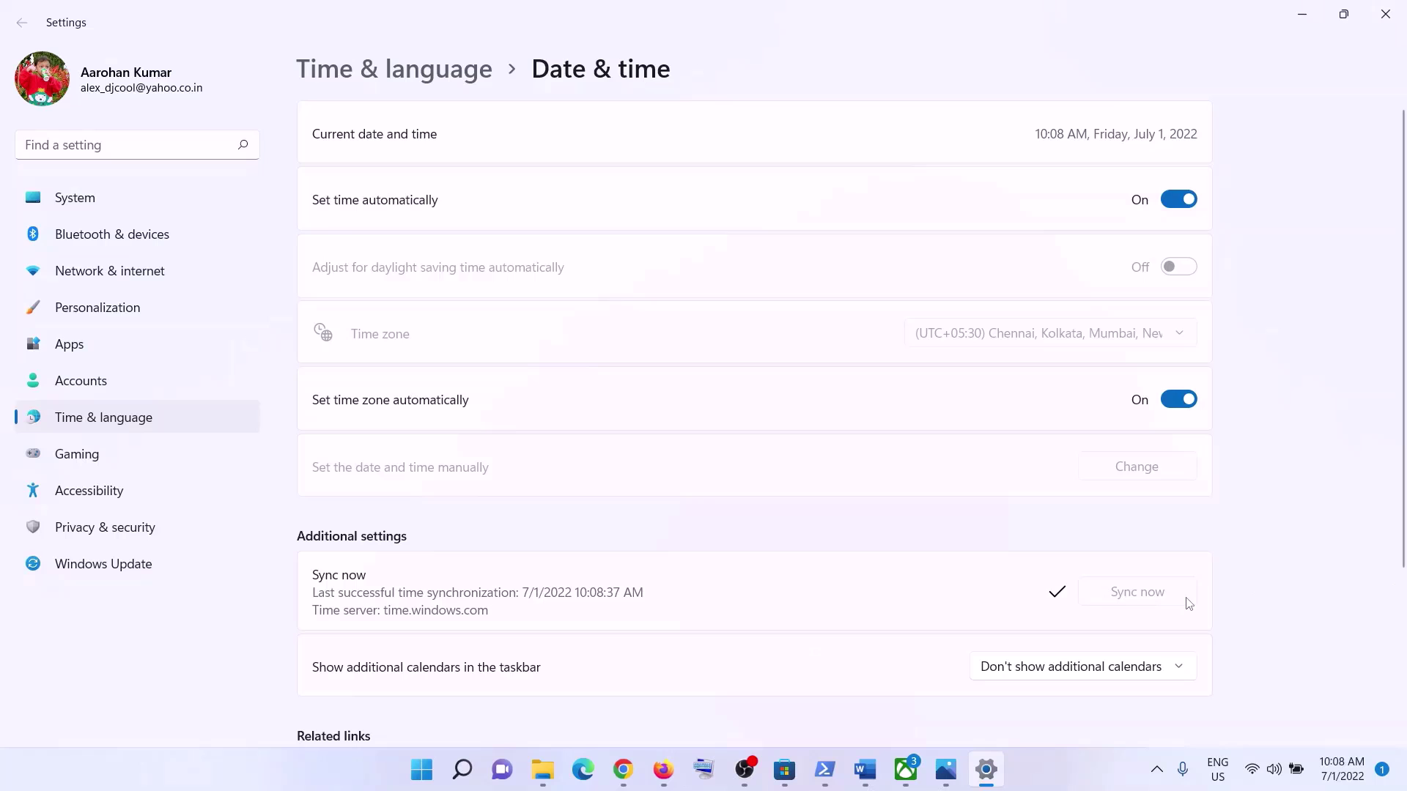
- Review the Country or region list under Language & region
left_click(140, 416)
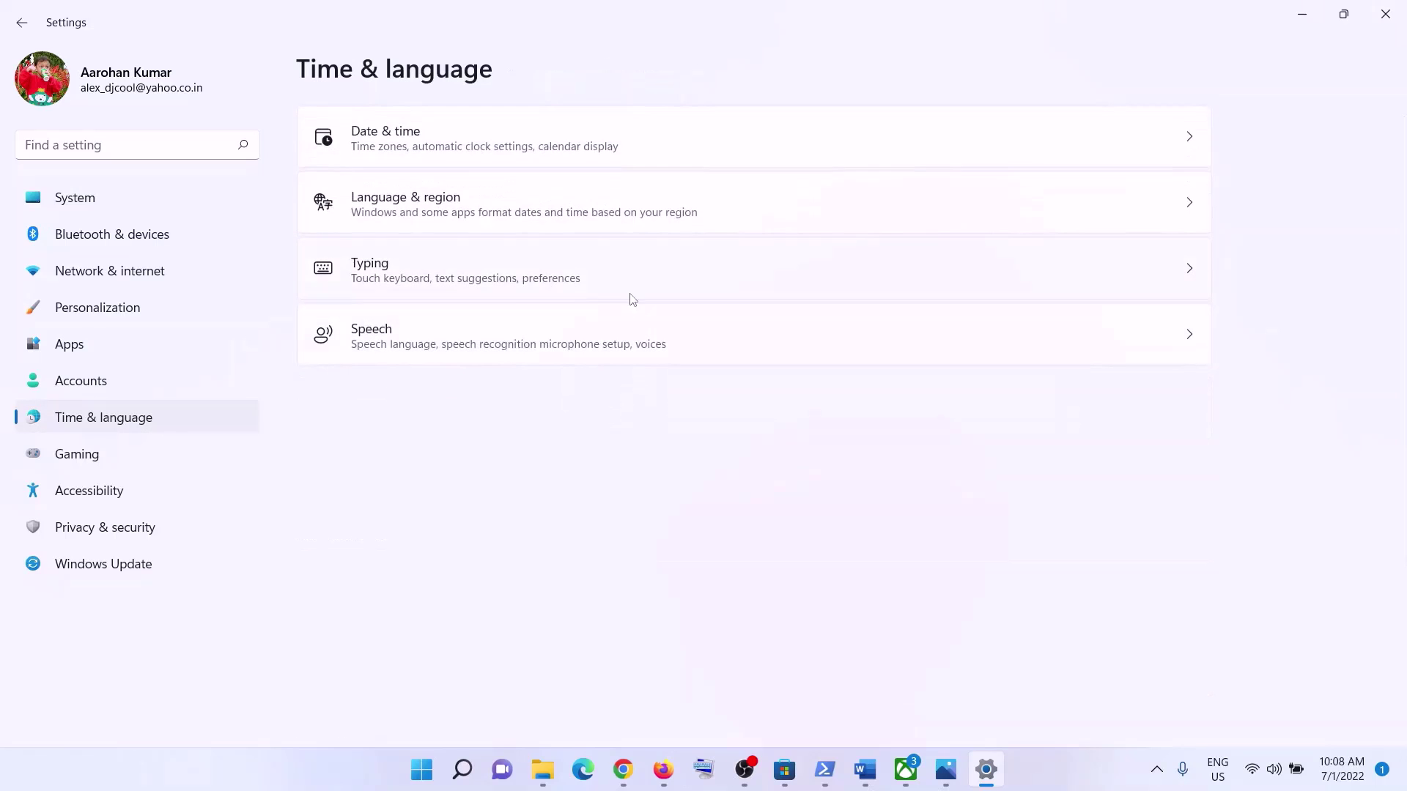
left_click(444, 214)
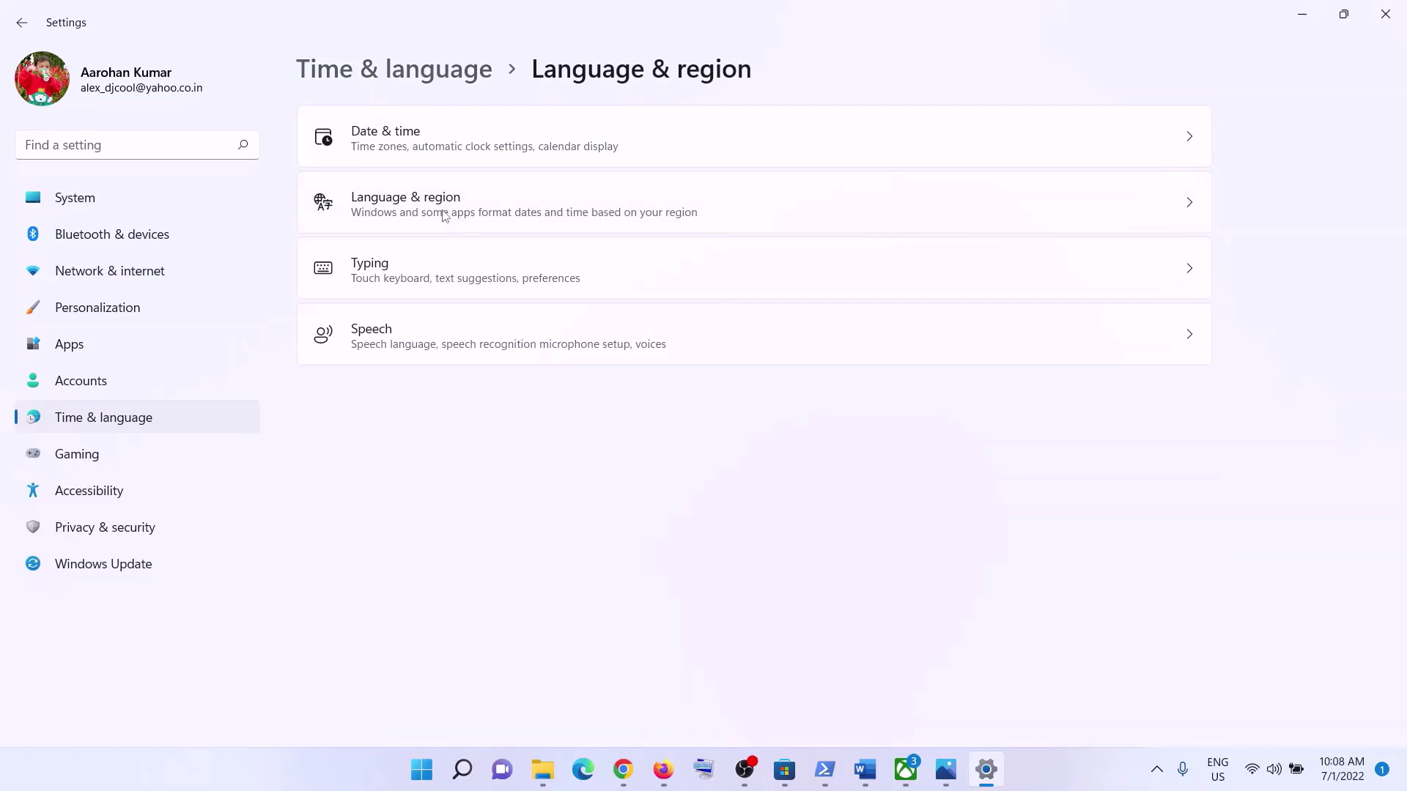
left_click(1097, 410)
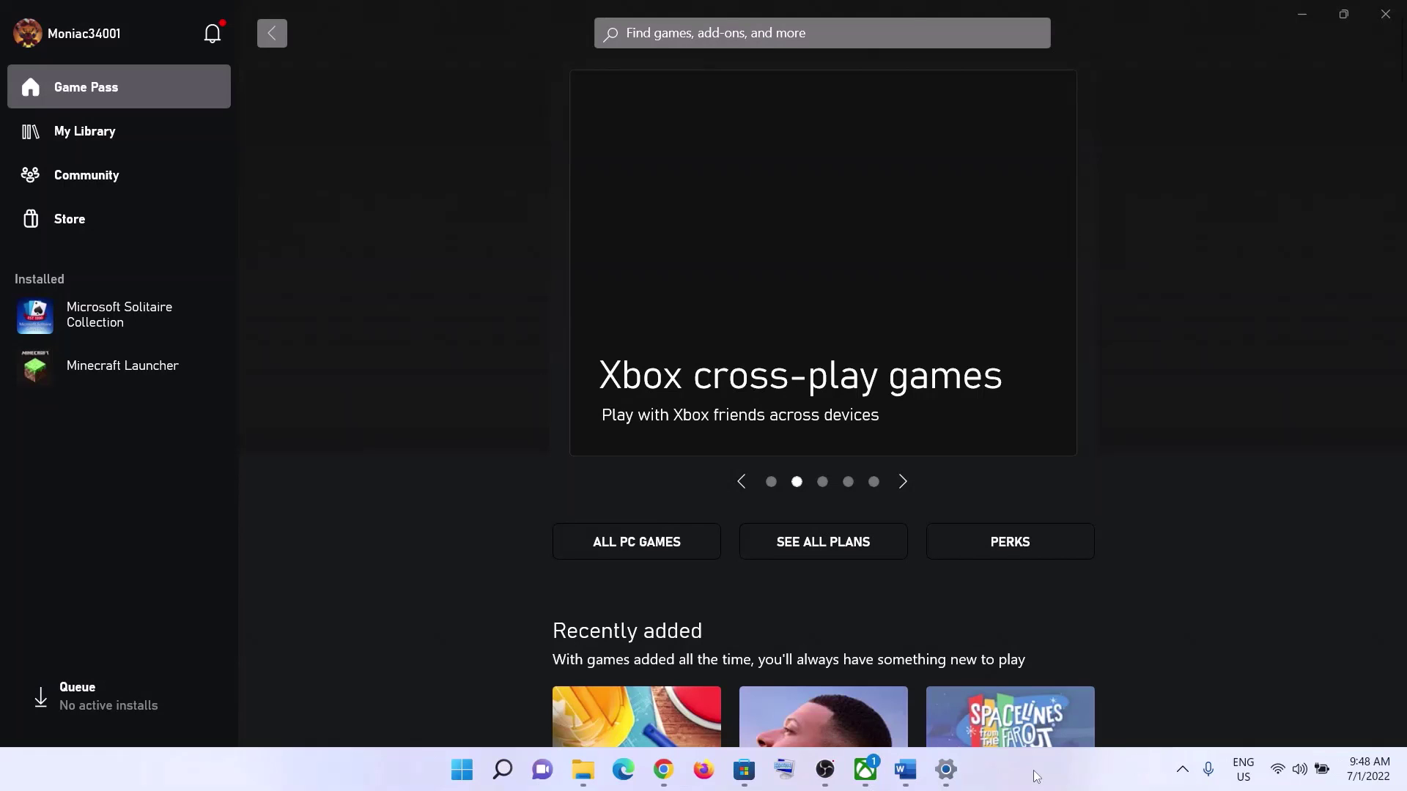
- Read Step 8 on installing Store updates in the Word guide, then minimize Word
left_click(906, 770)
scroll(440, 491, "up", 1)
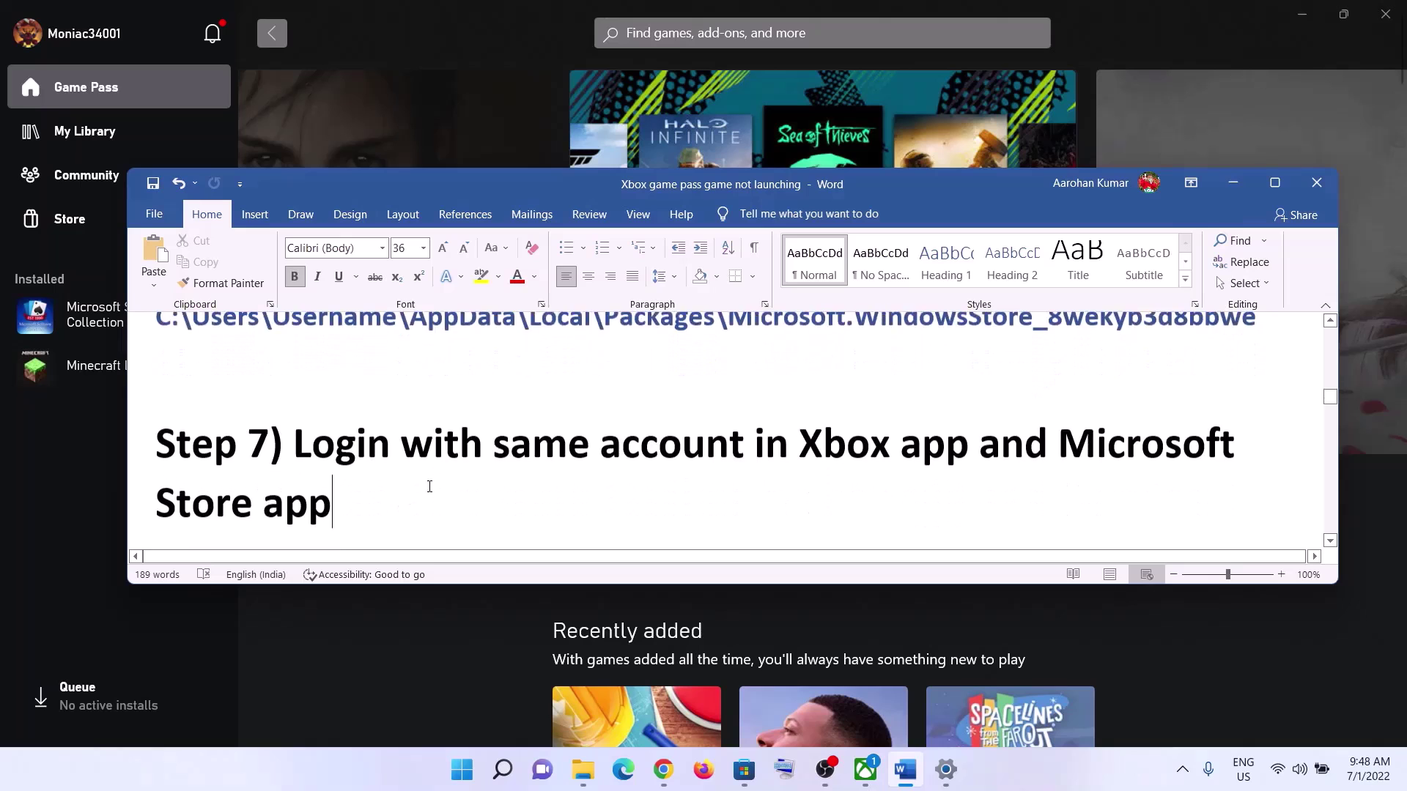
scroll(429, 486, "down", 2)
left_click_drag(294, 484, 980, 482)
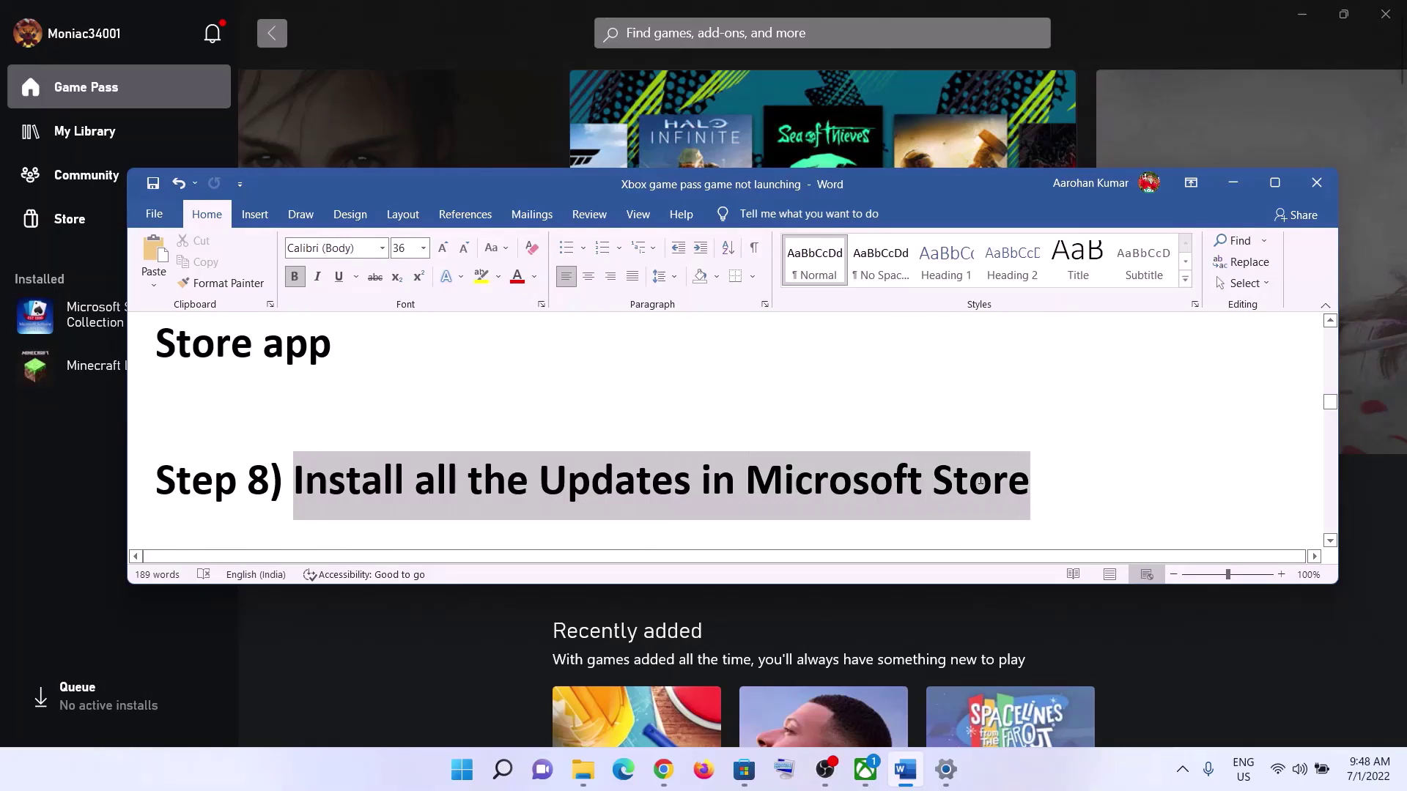
left_click(1233, 182)
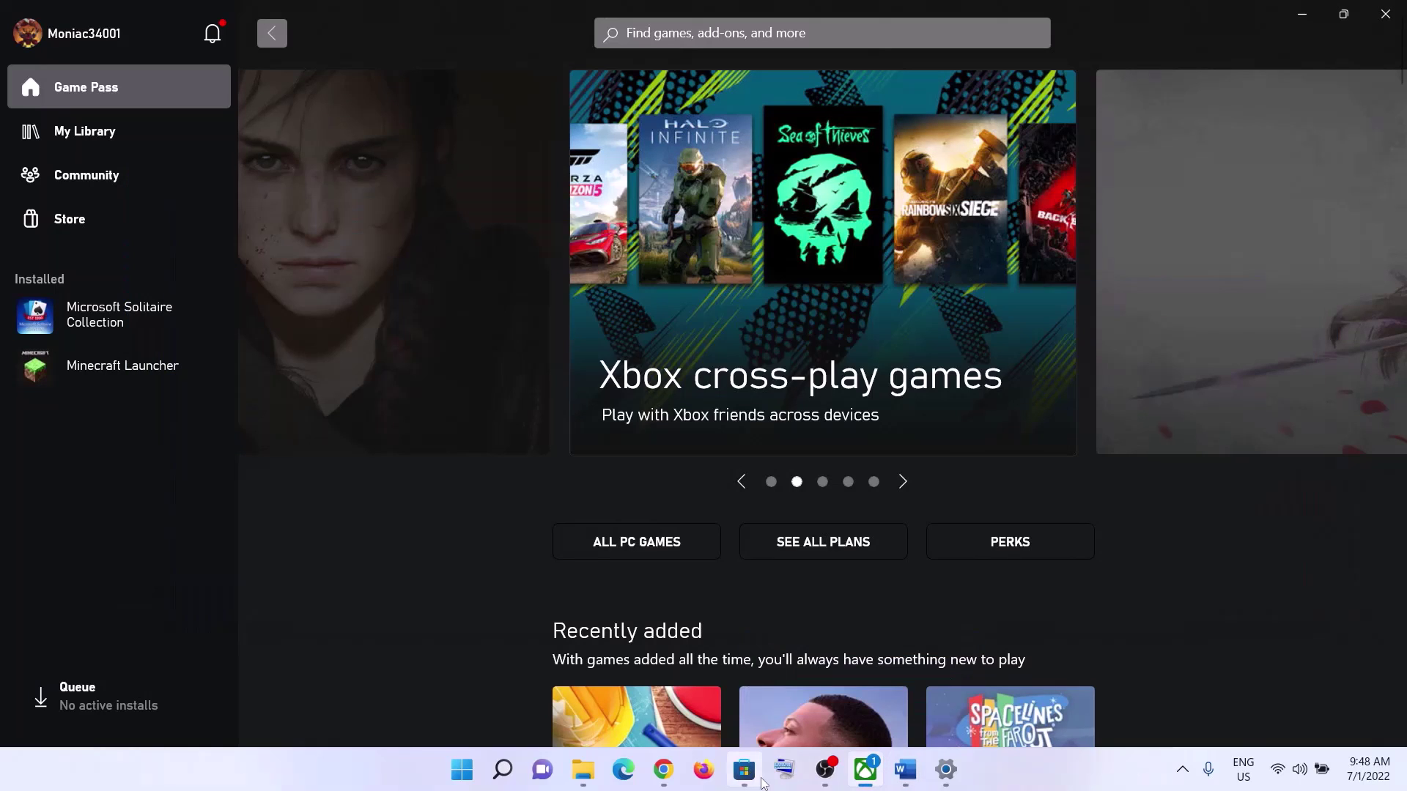
- Check the Store Library's pending updates, then minimize Microsoft Store
left_click(756, 778)
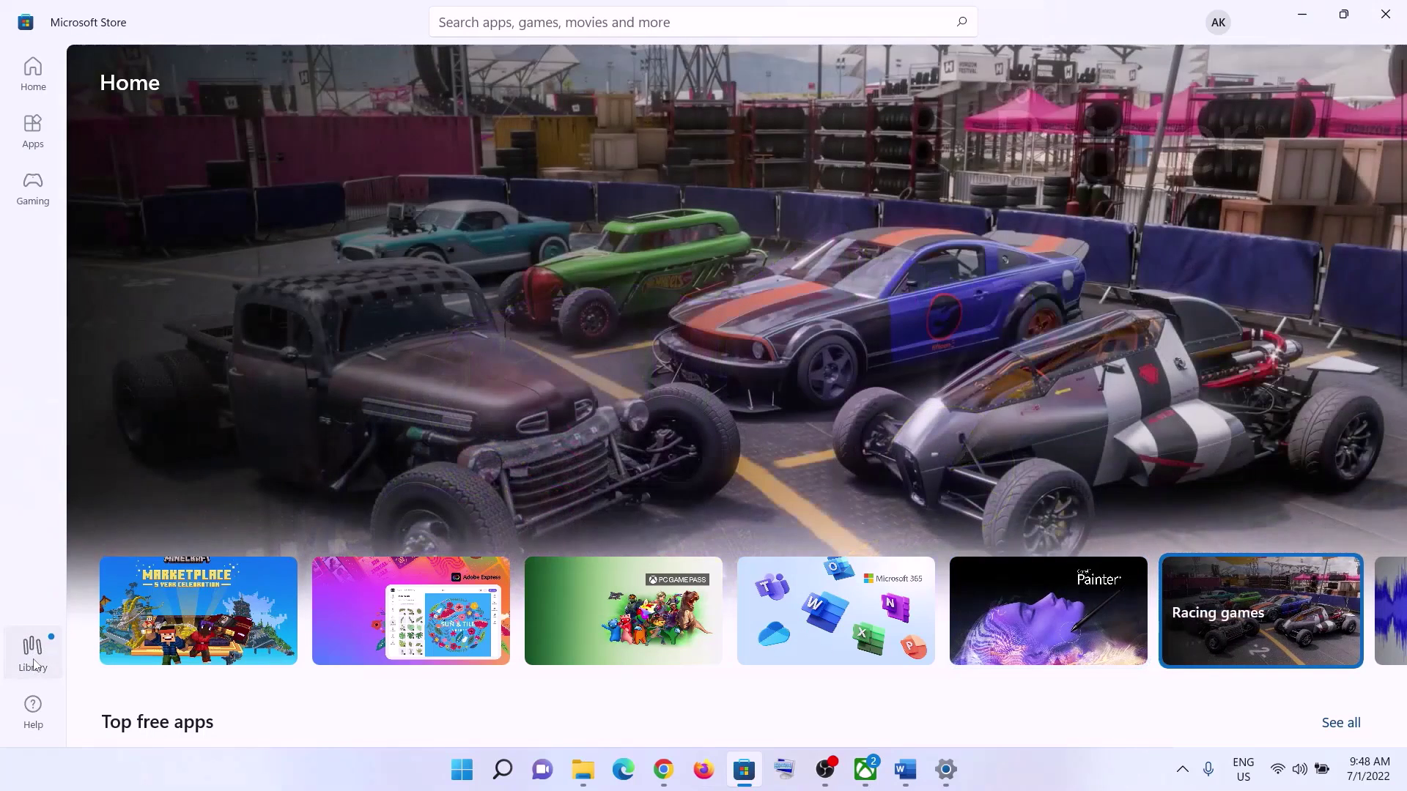
left_click(32, 648)
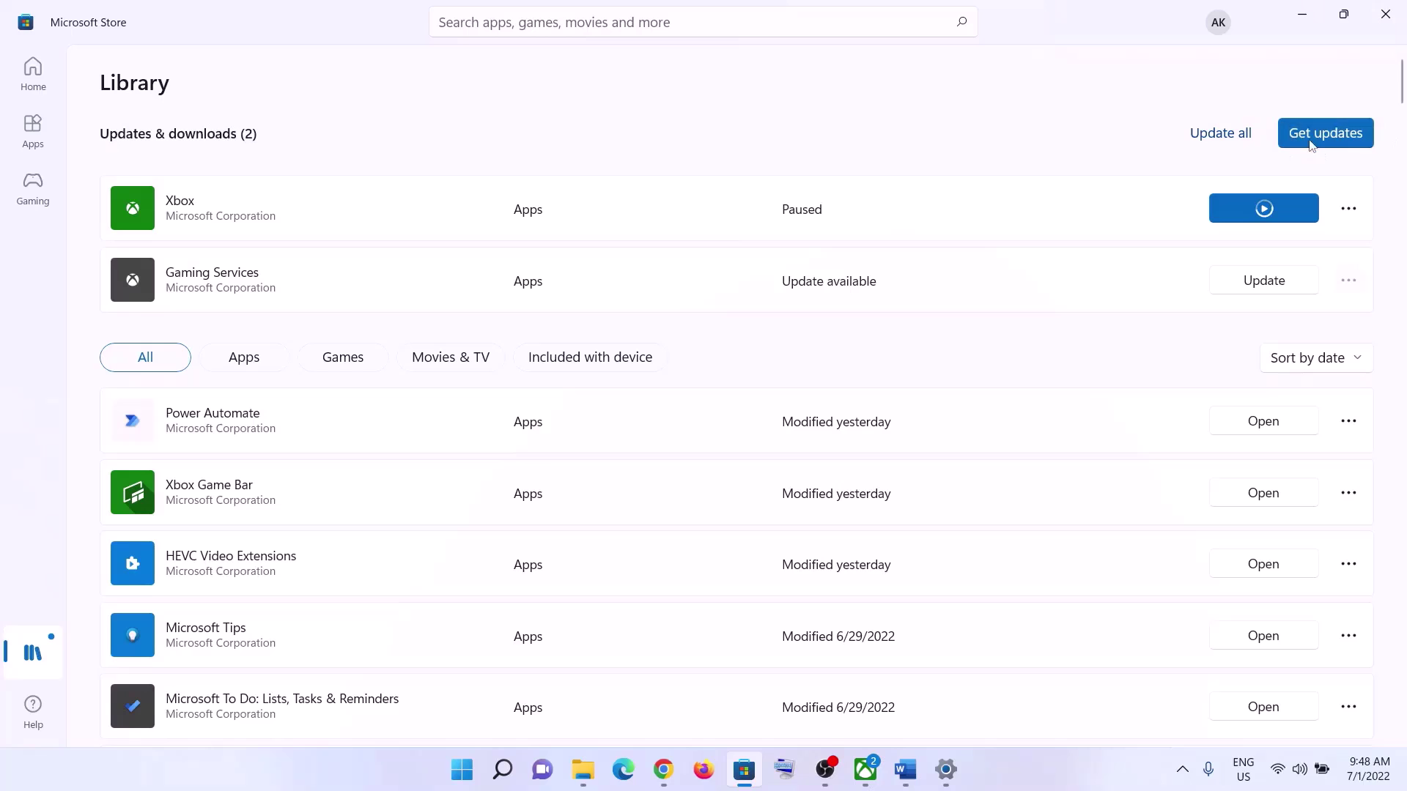
left_click(1305, 16)
- Start a check for new updates on Windows Settings' Windows Update page
left_click(906, 770)
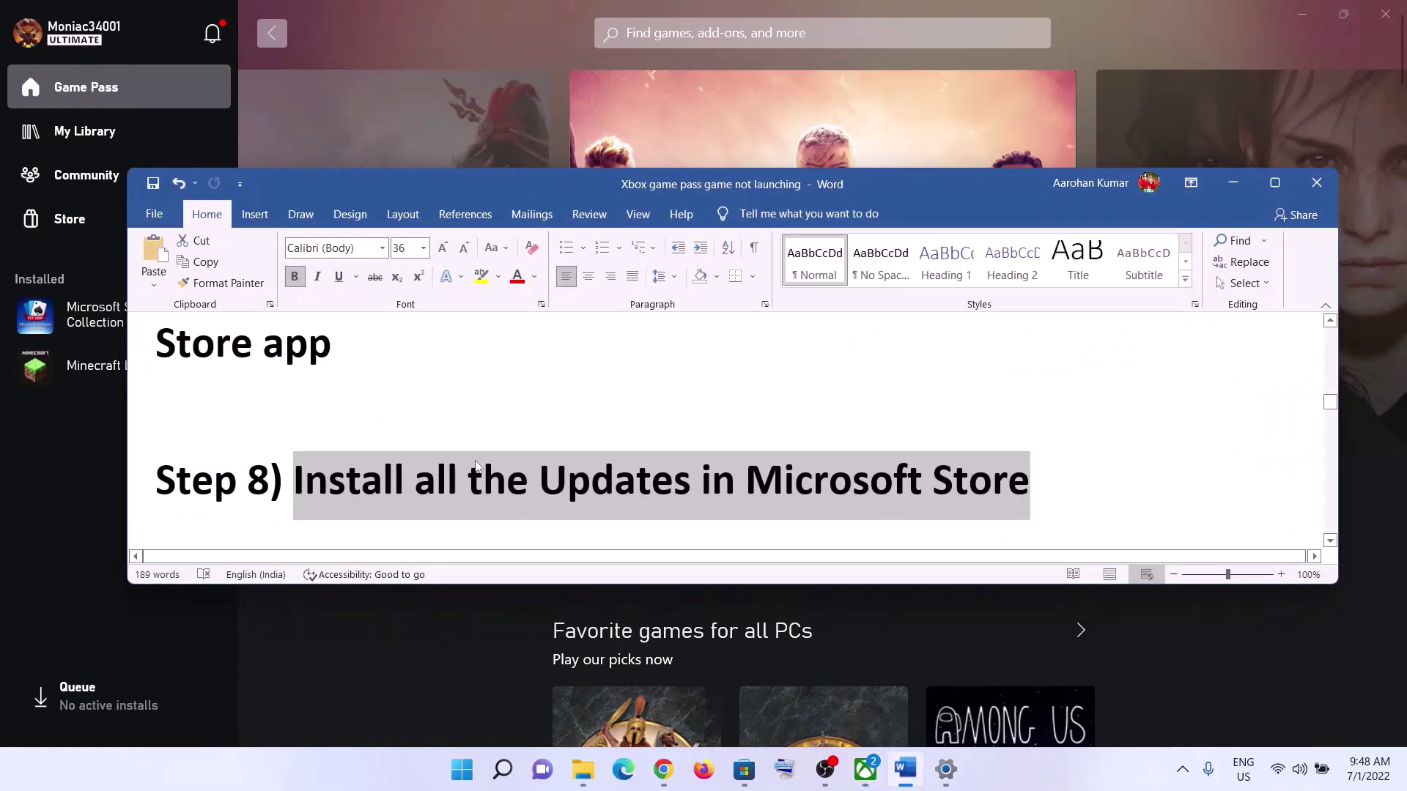
scroll(476, 466, "down", 3)
left_click_drag(294, 443, 639, 436)
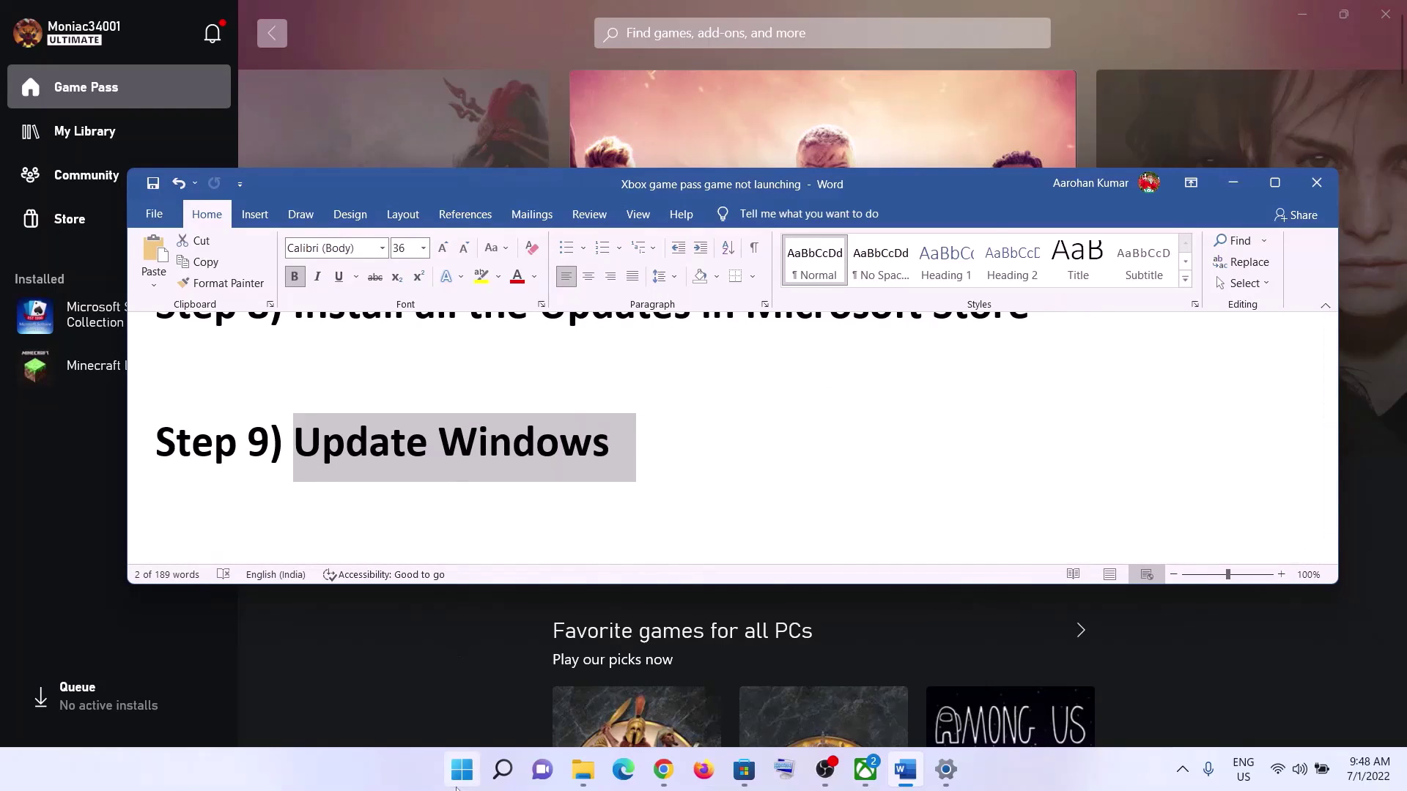
left_click(462, 770)
left_click(685, 344)
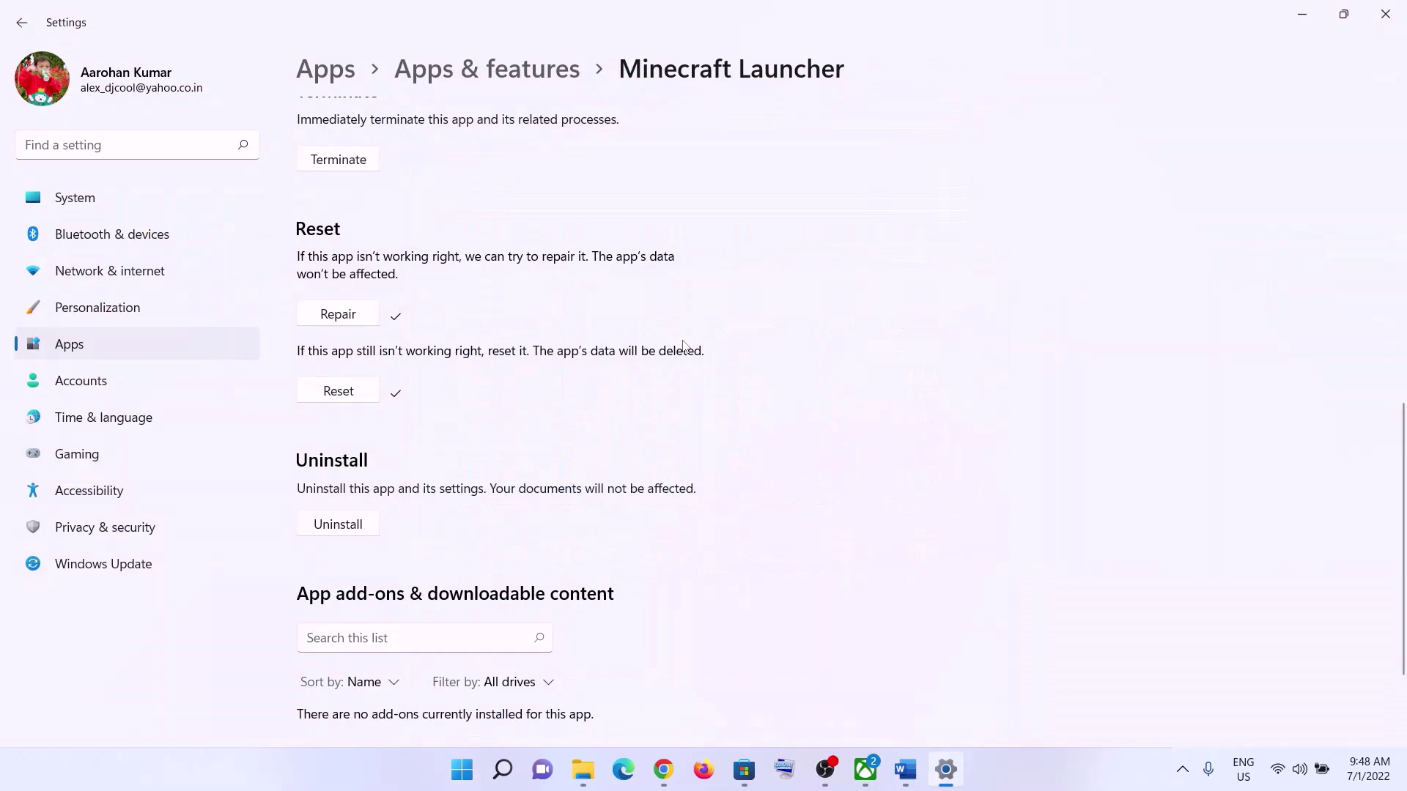
left_click(103, 570)
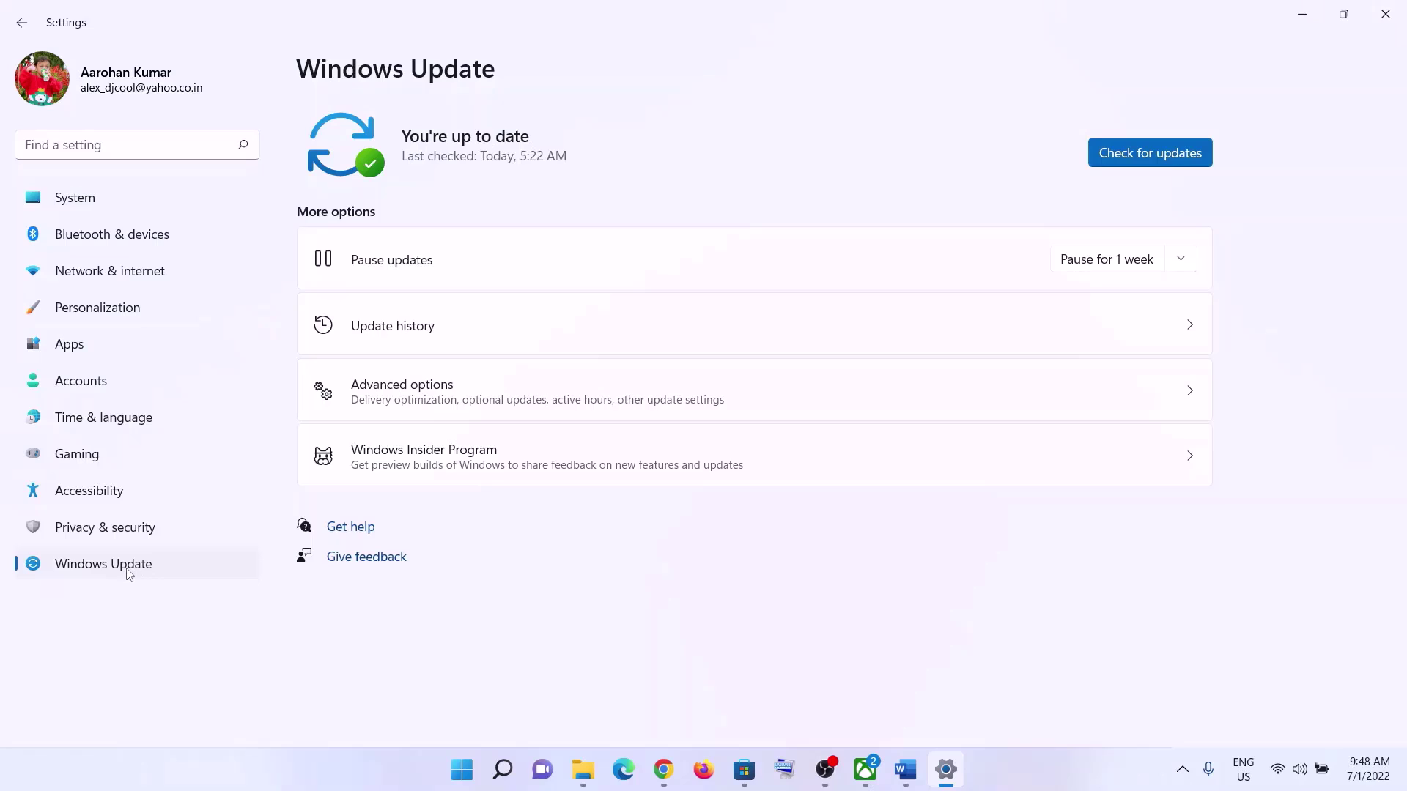
left_click(1154, 146)
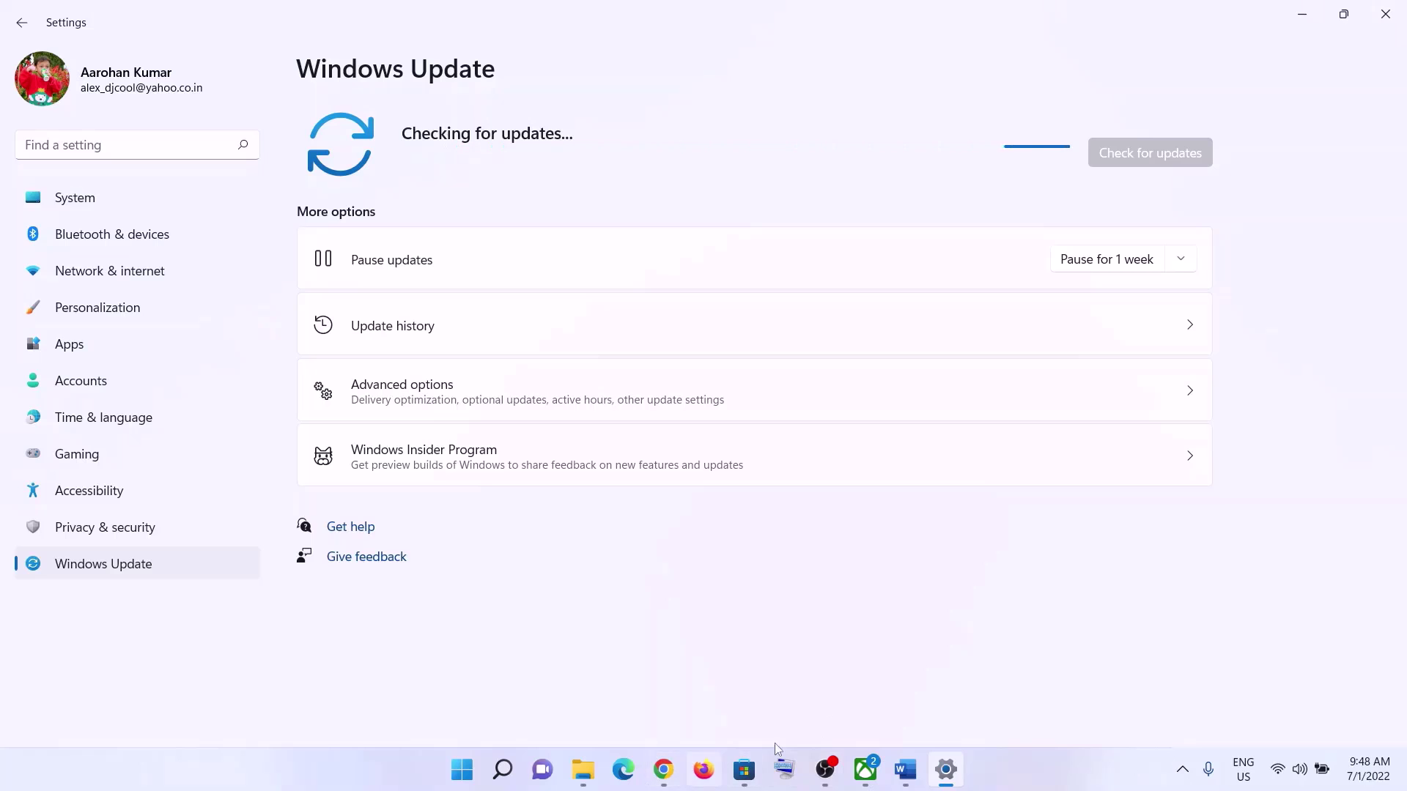
- Copy 'wsreset' from the Word guide and paste it into Windows search
left_click(903, 771)
scroll(447, 442, "down", 3)
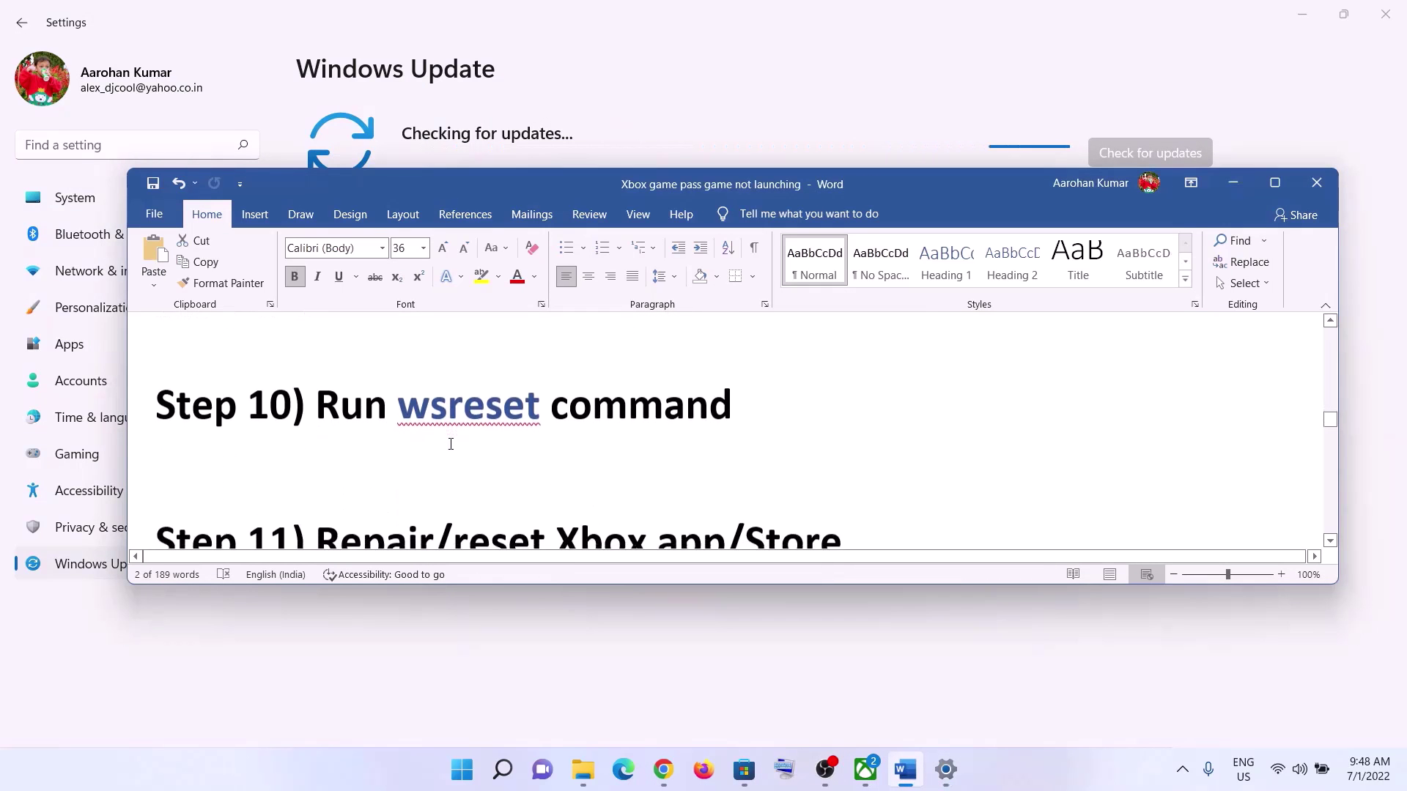
double_click(450, 456)
right_click(449, 456)
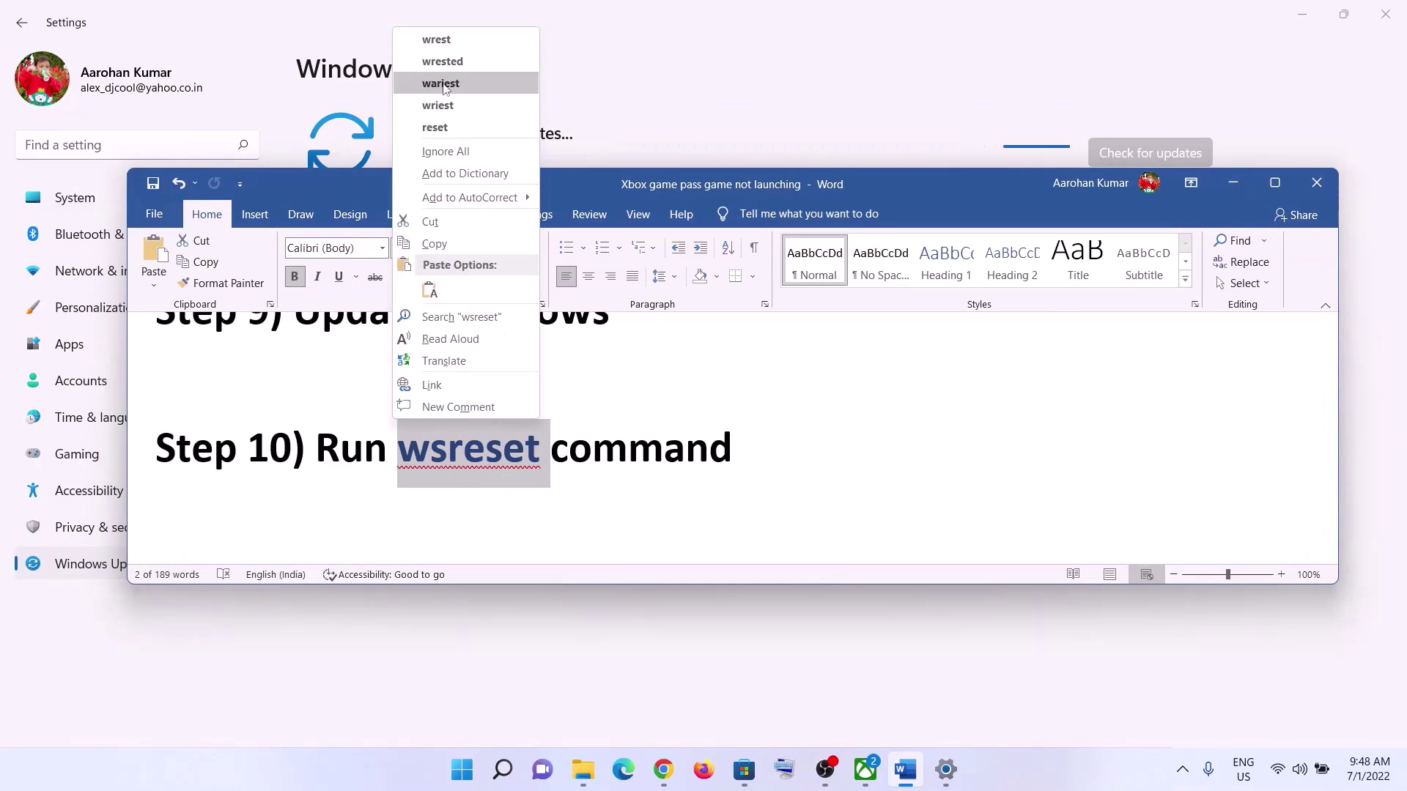
left_click(430, 249)
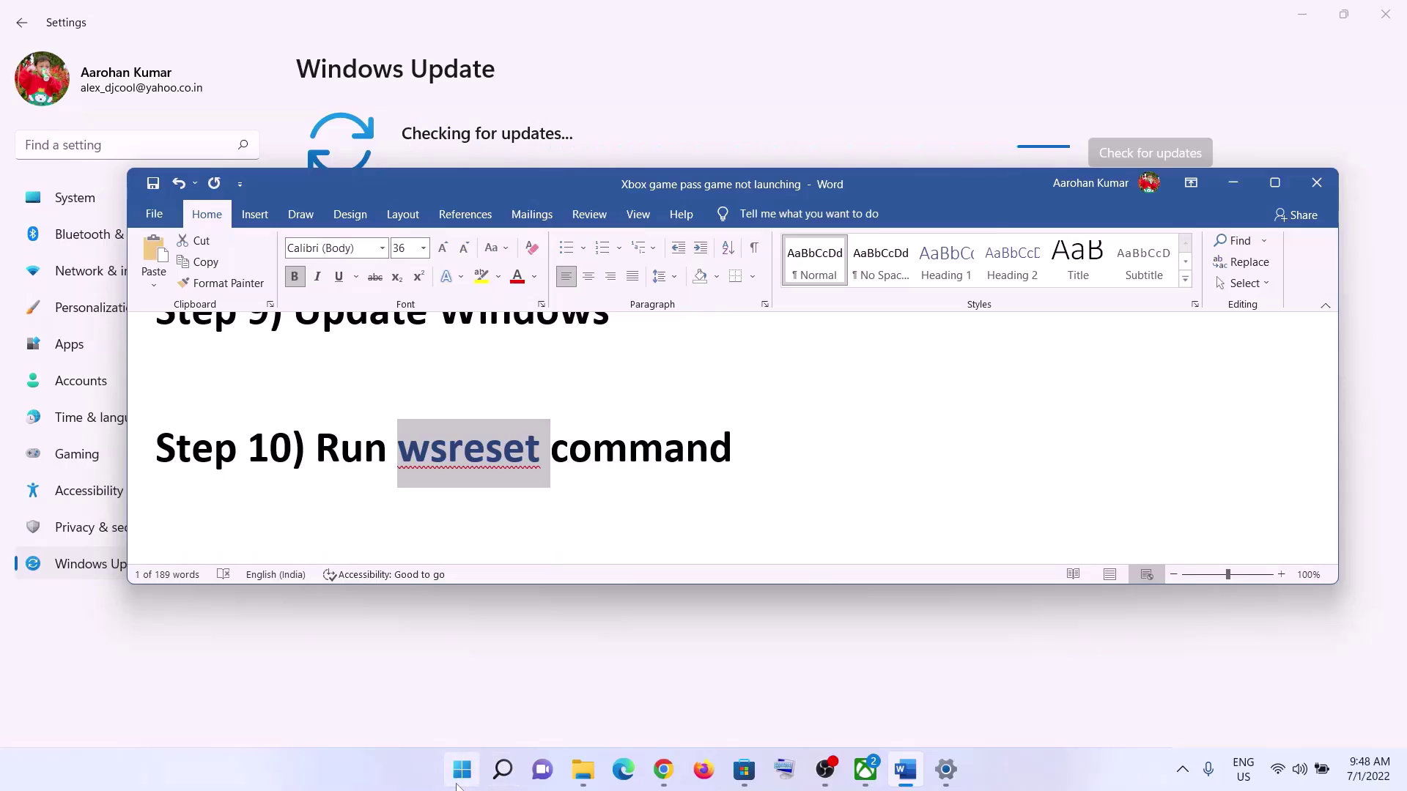
left_click(457, 781)
key("ctrl+v")
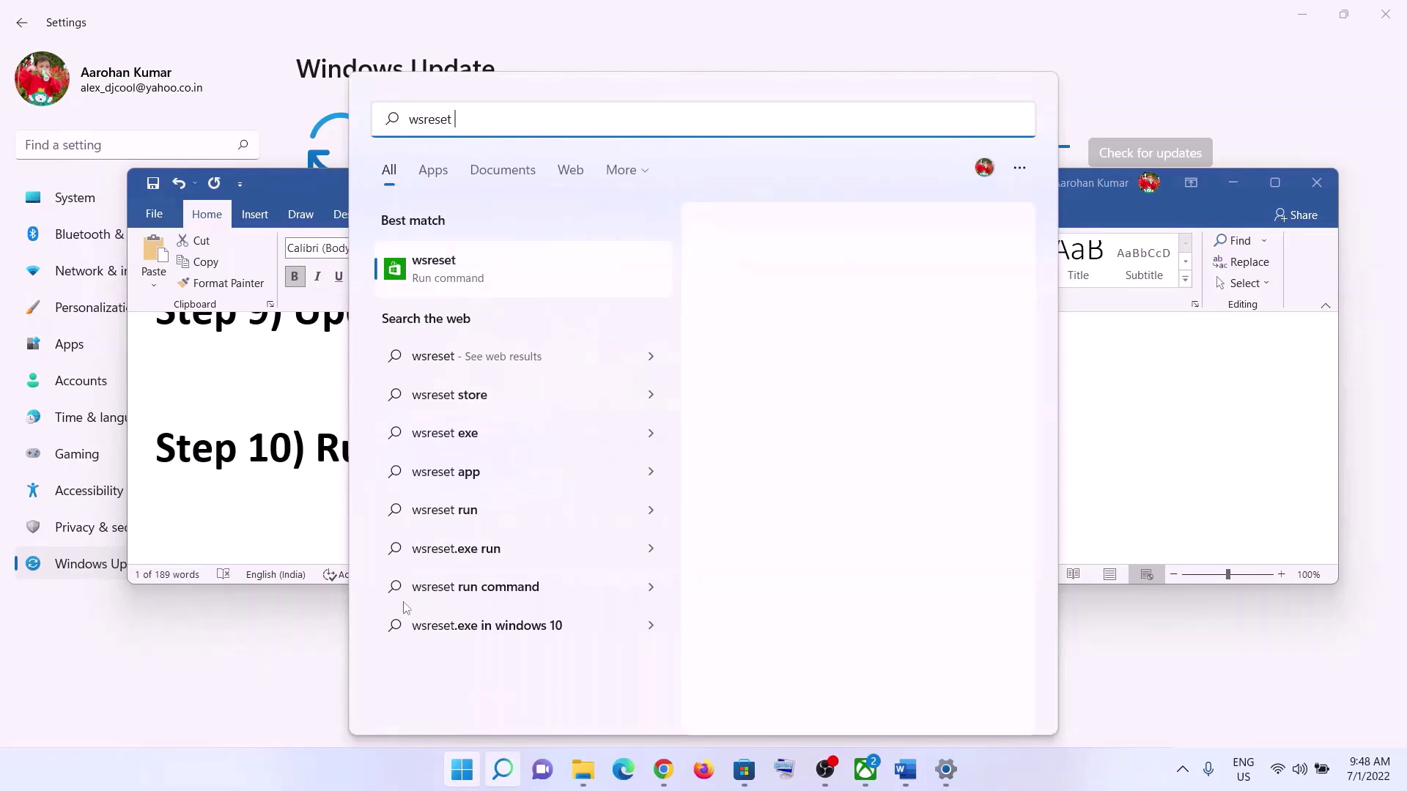
- Run the wsreset match and move its console window aside
left_click(480, 275)
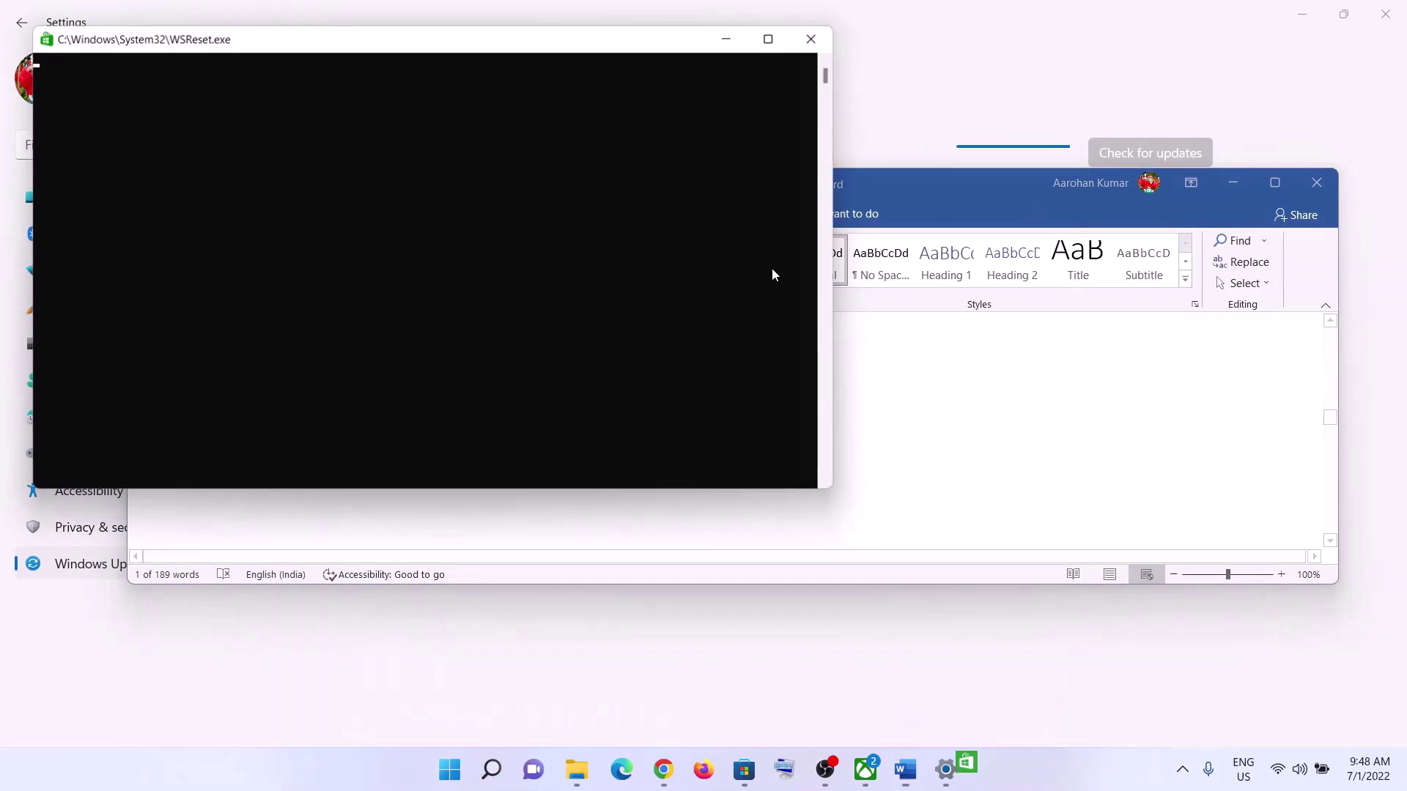
left_click_drag(553, 48, 832, 99)
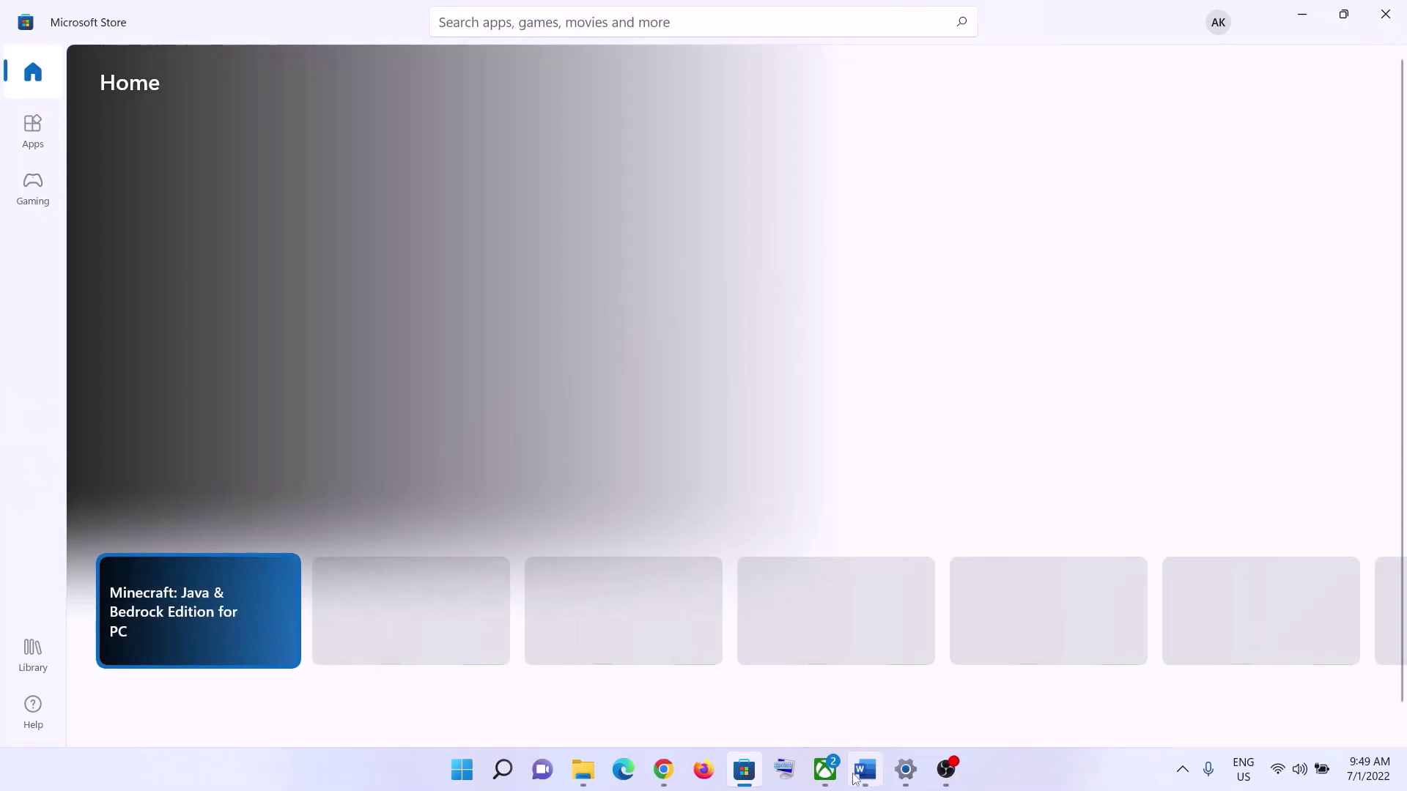
- After reviewing Step 11, search 'store' and open Microsoft Store's App settings
left_click(856, 775)
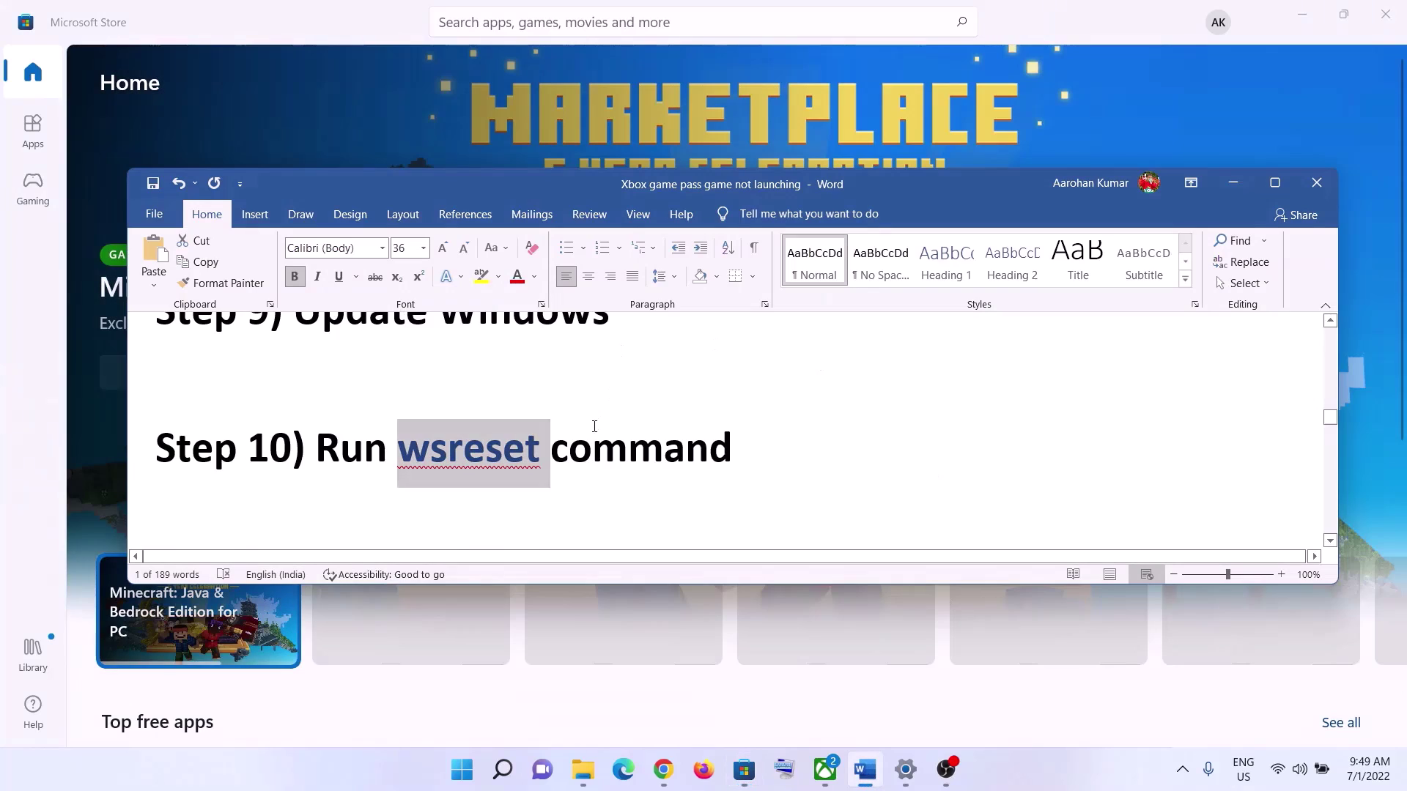
scroll(594, 465, "down", 3)
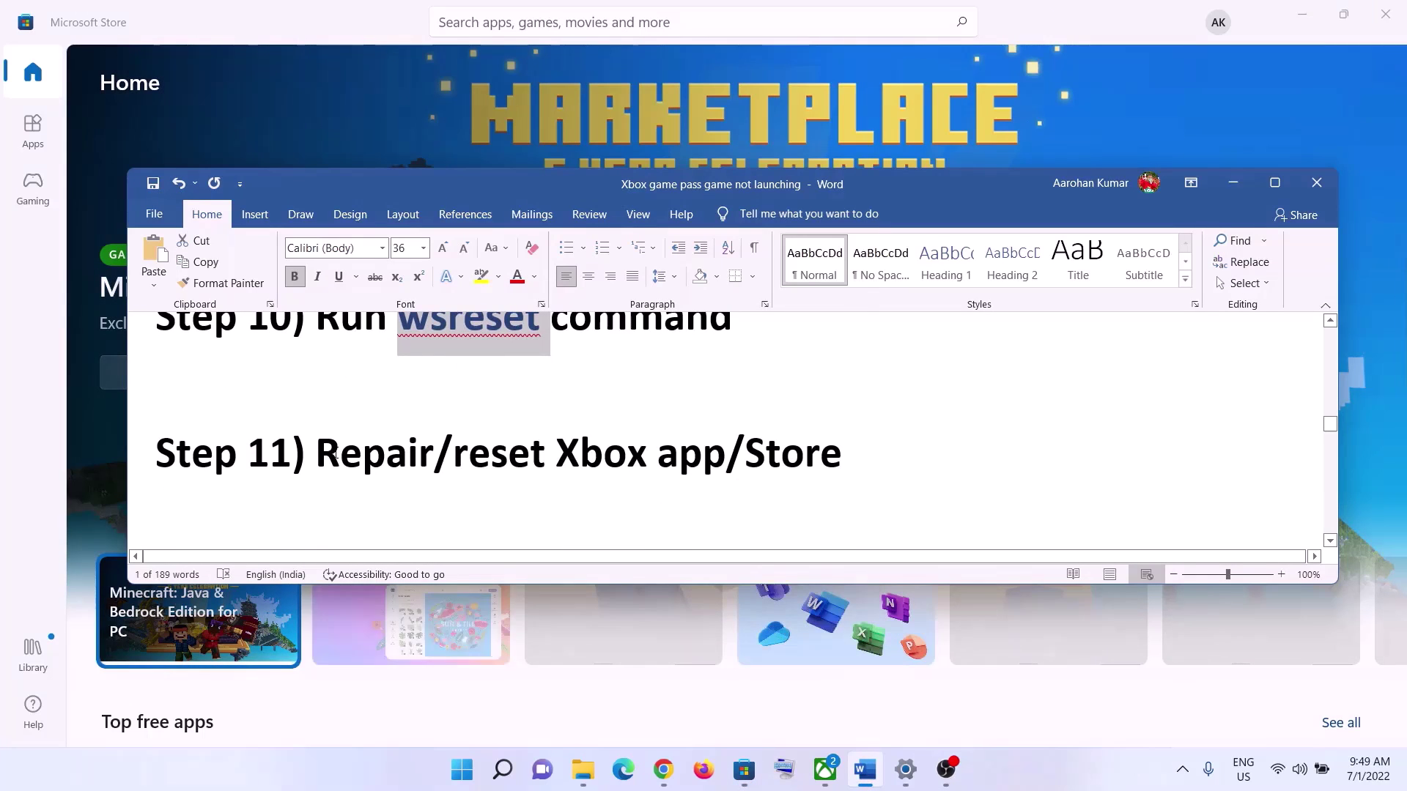
left_click_drag(317, 454, 845, 434)
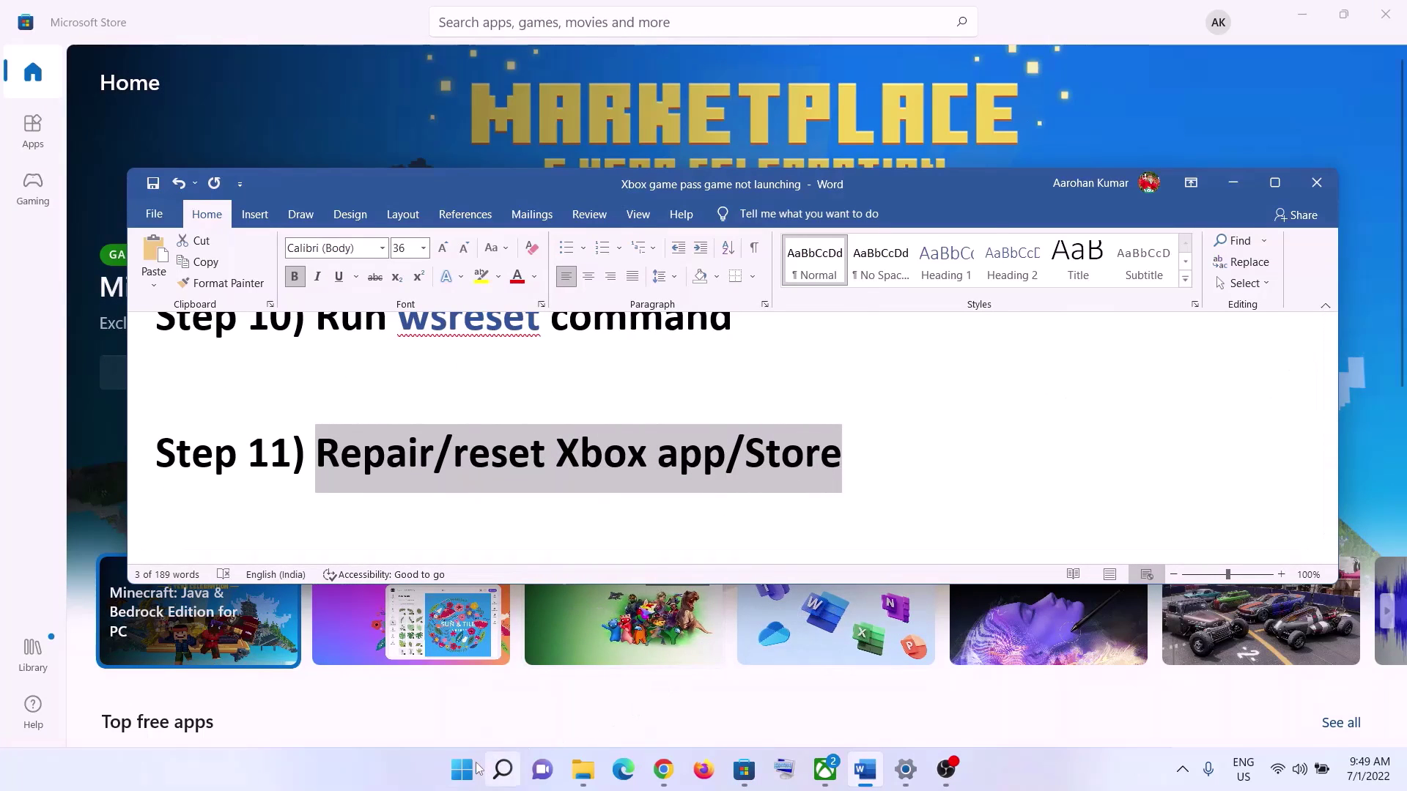
left_click(463, 769)
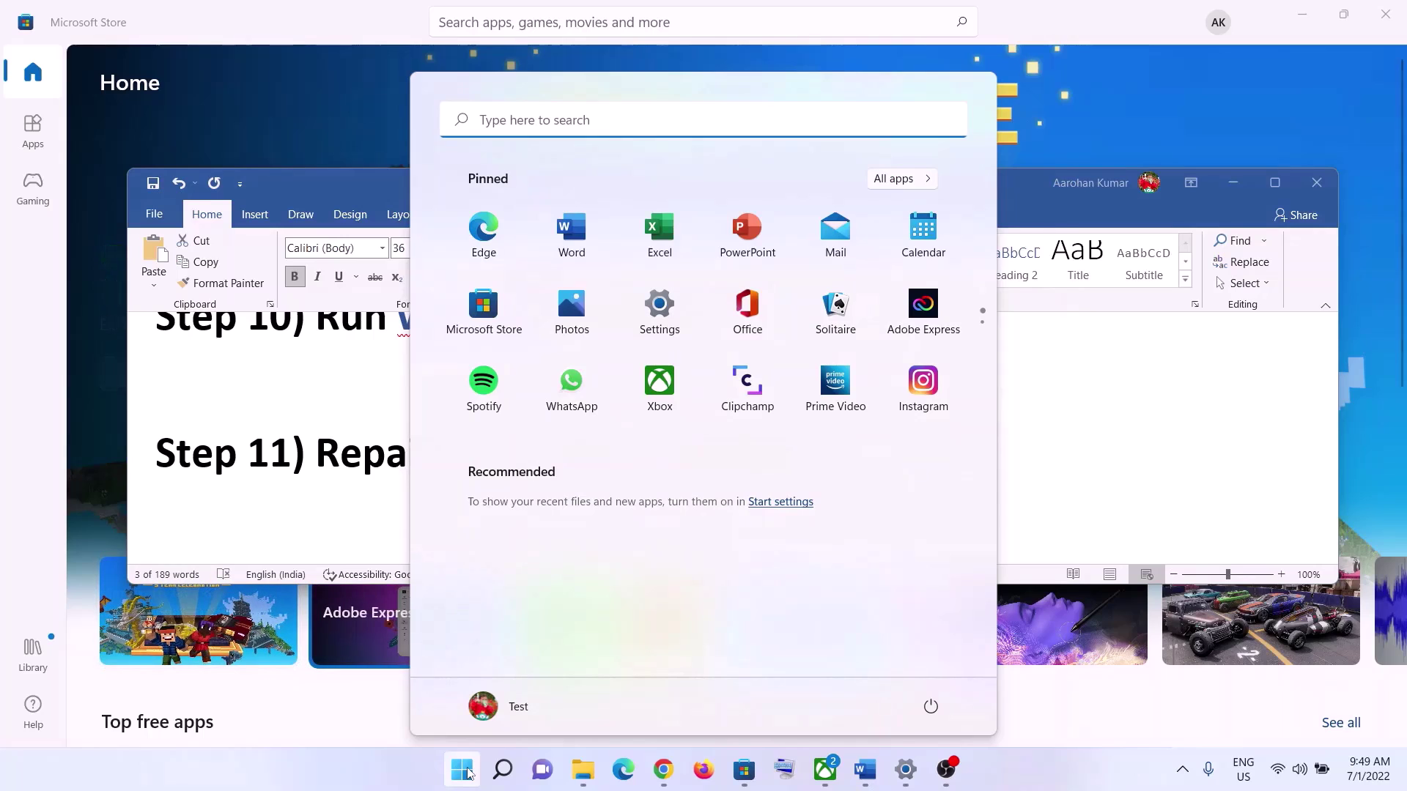
type("store")
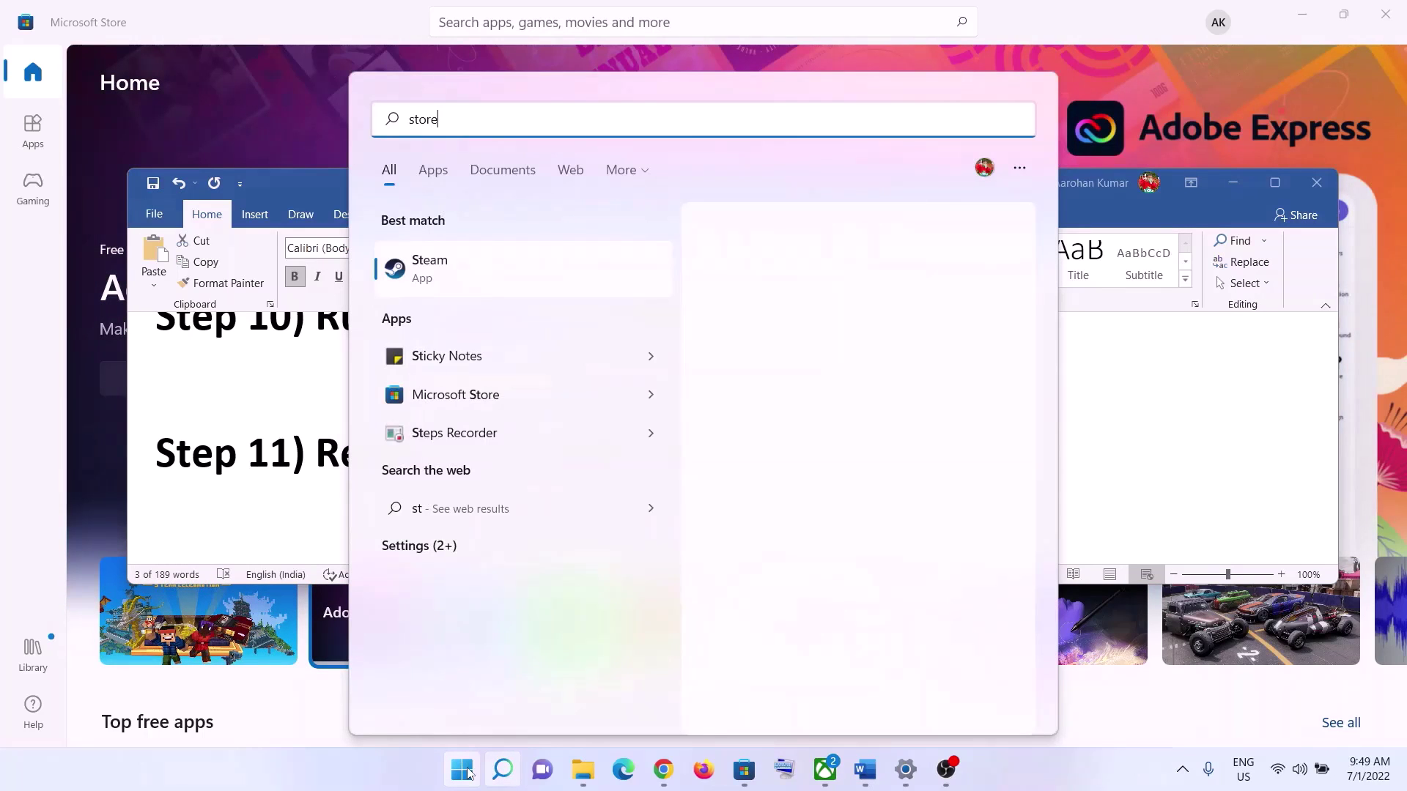
left_click(482, 275)
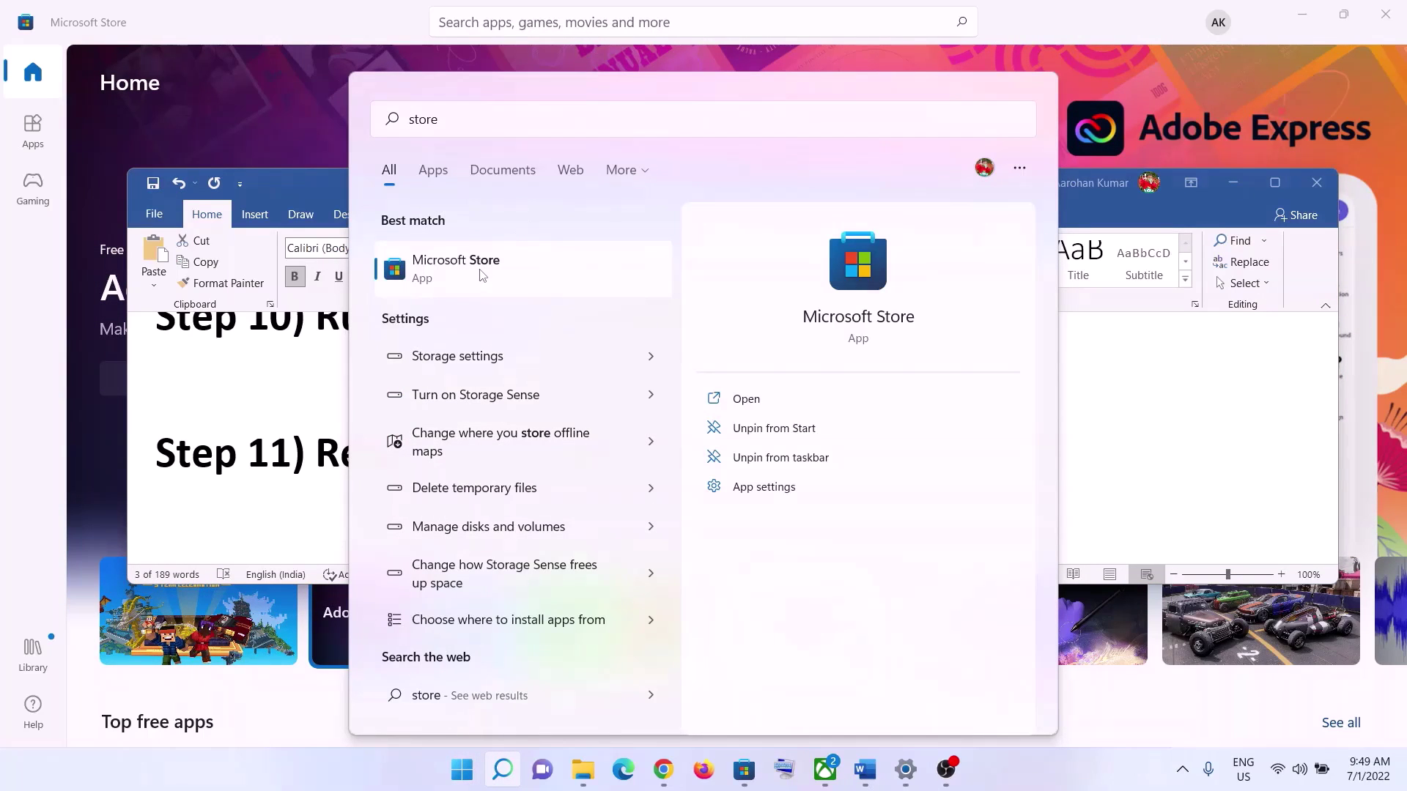
right_click(482, 276)
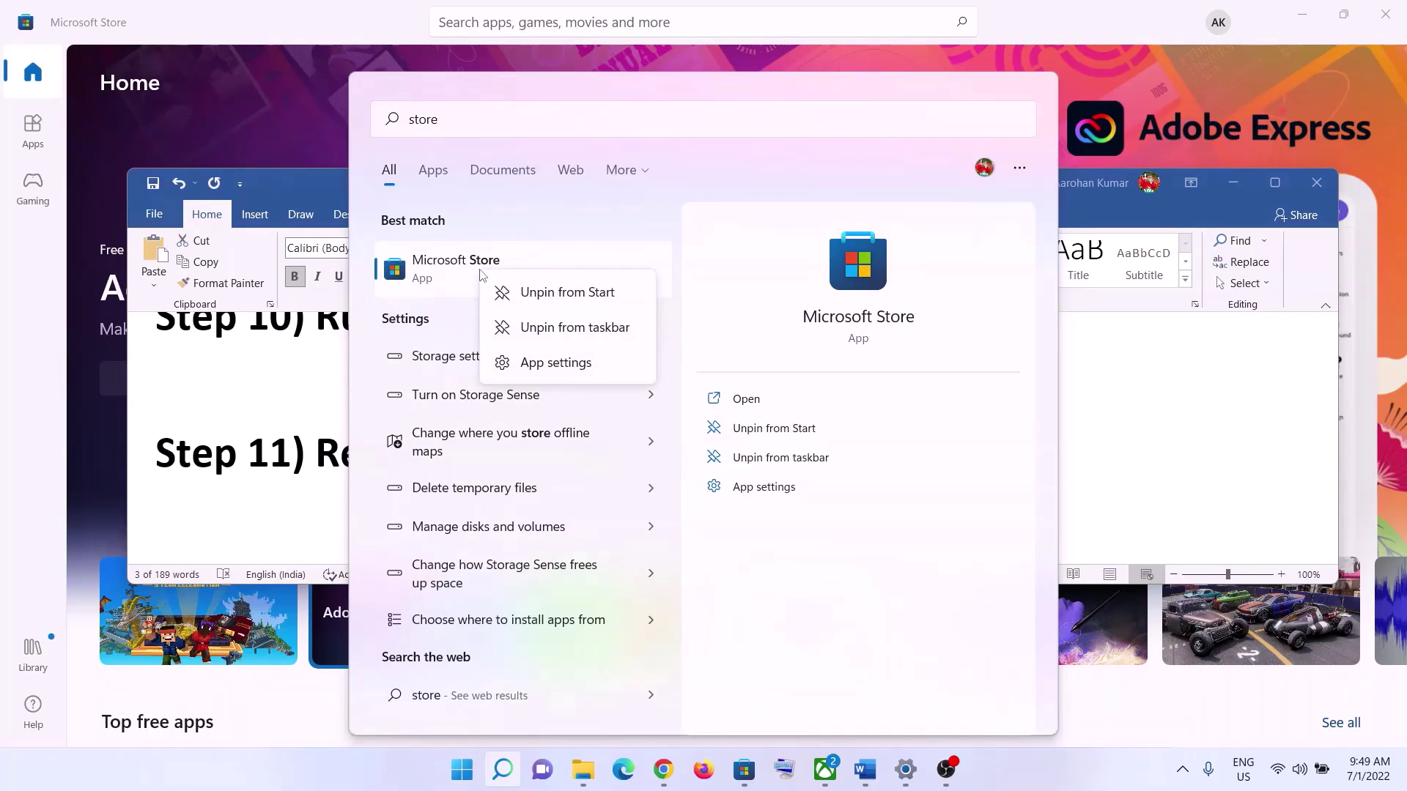
left_click(535, 366)
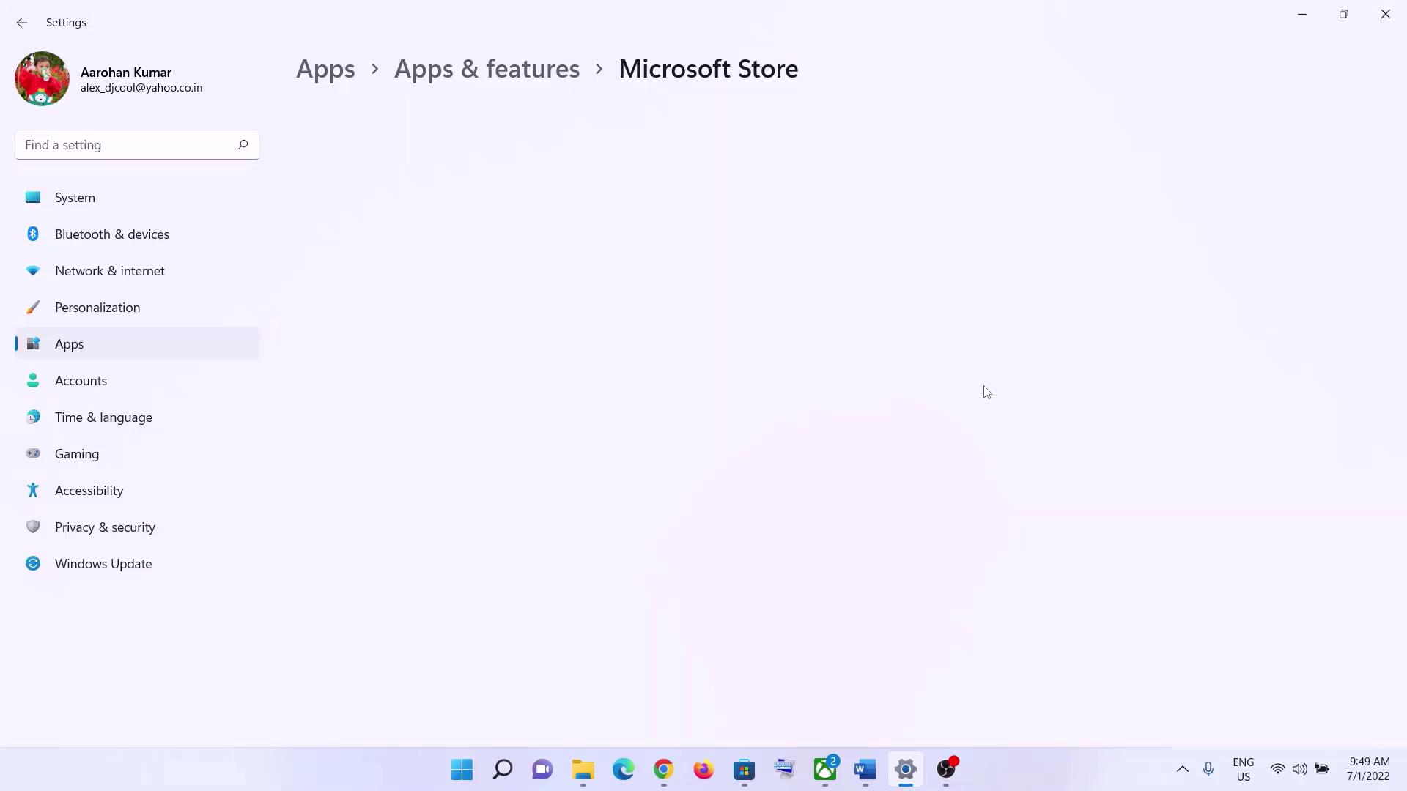
- Repair Microsoft Store, then reset it and confirm deleting its app data
scroll(472, 487, "down", 10)
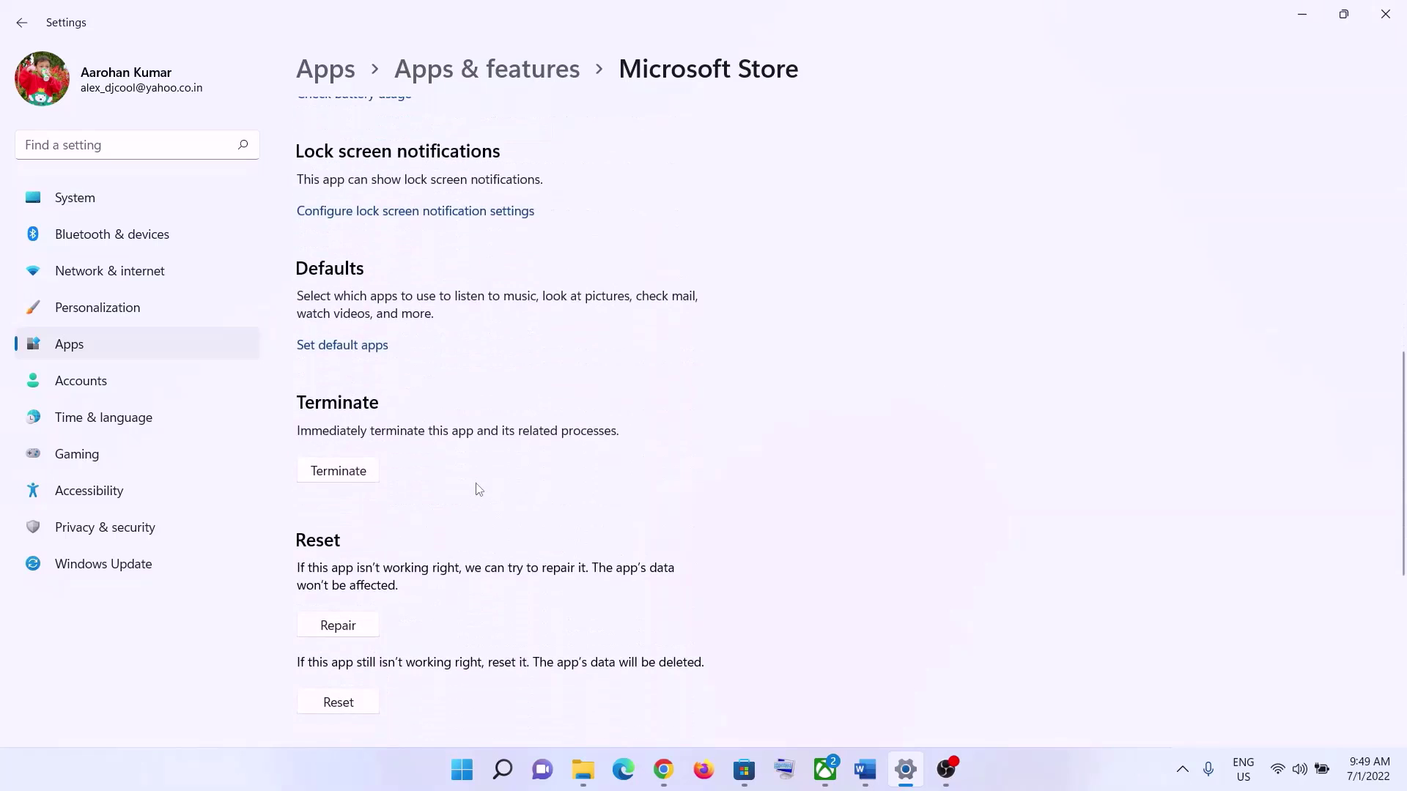
scroll(479, 489, "down", 2)
left_click(354, 535)
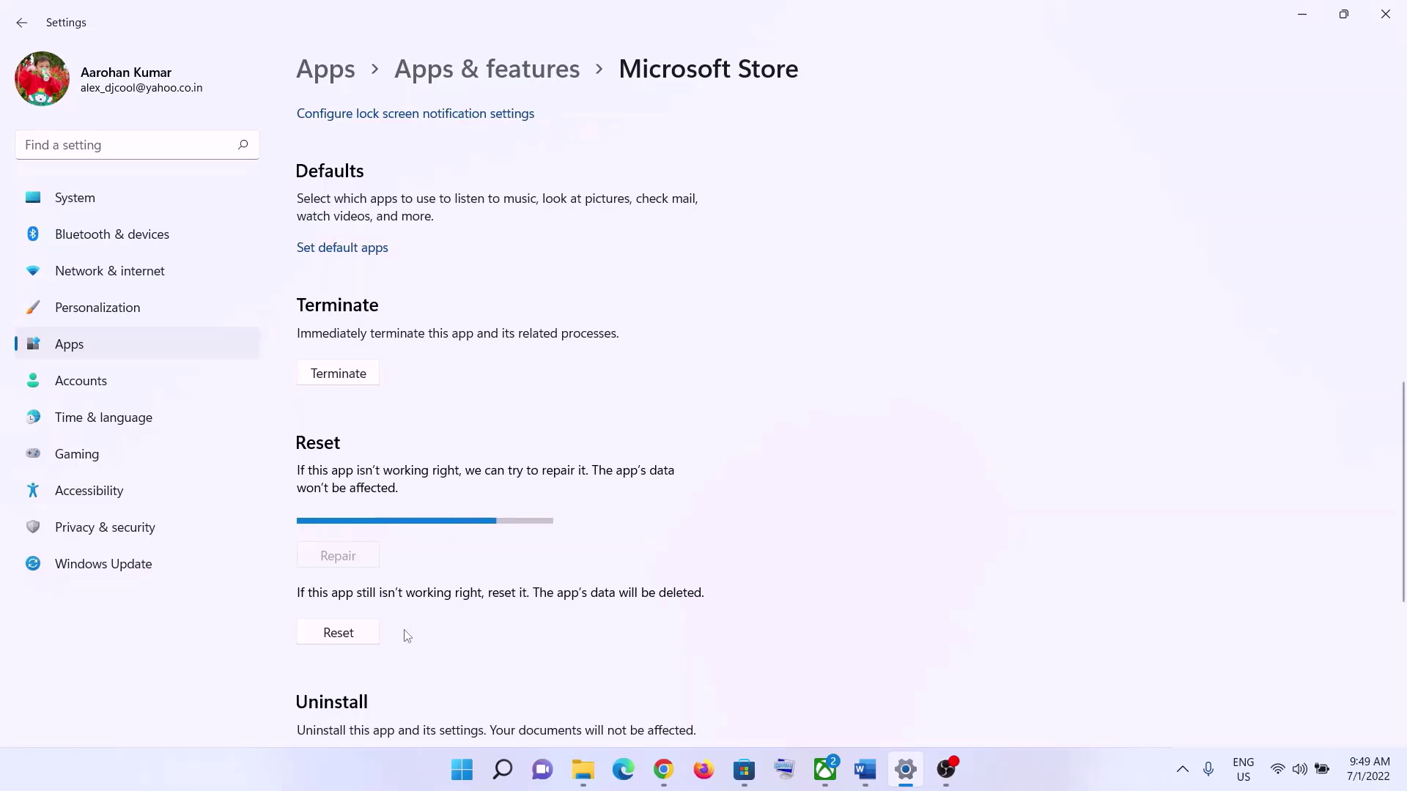
left_click(340, 606)
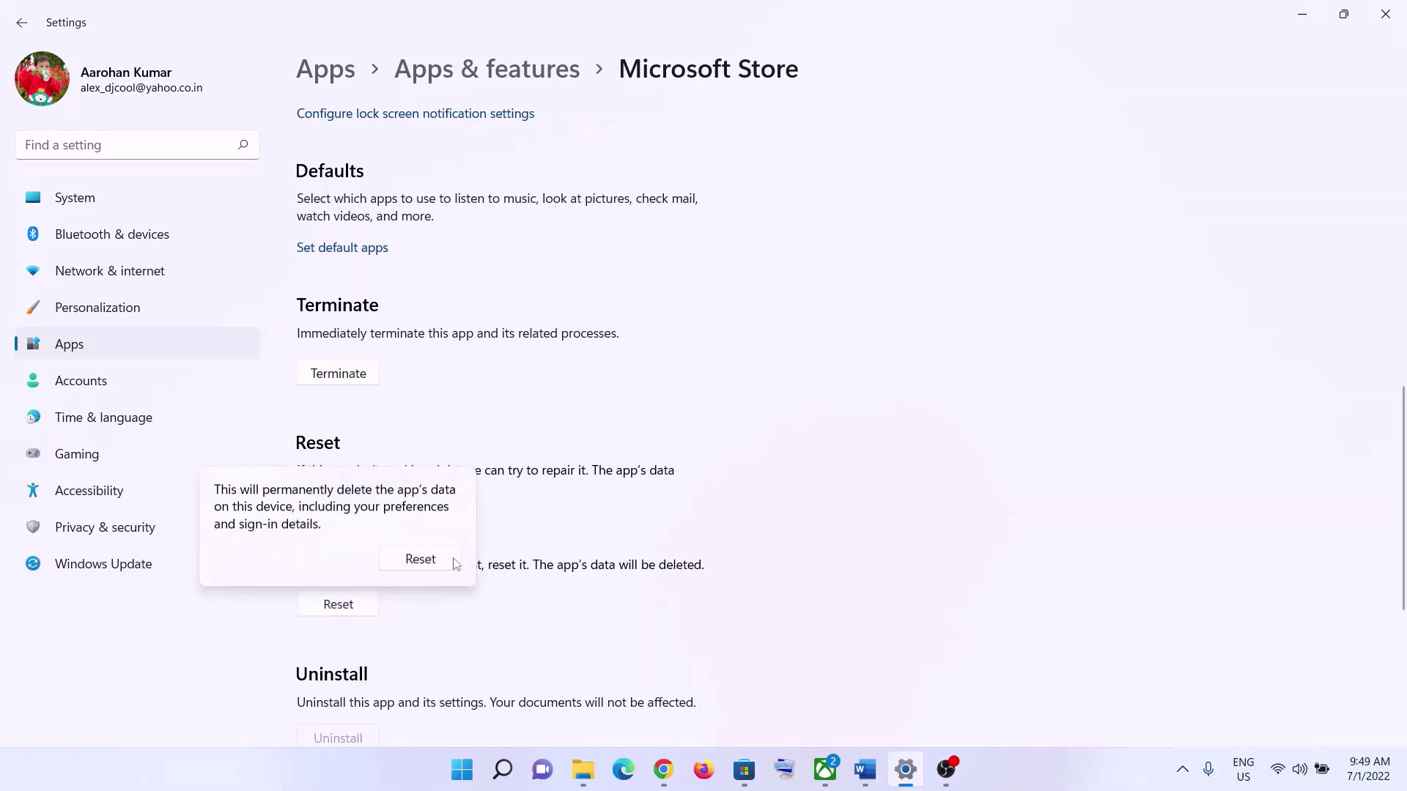
left_click(418, 570)
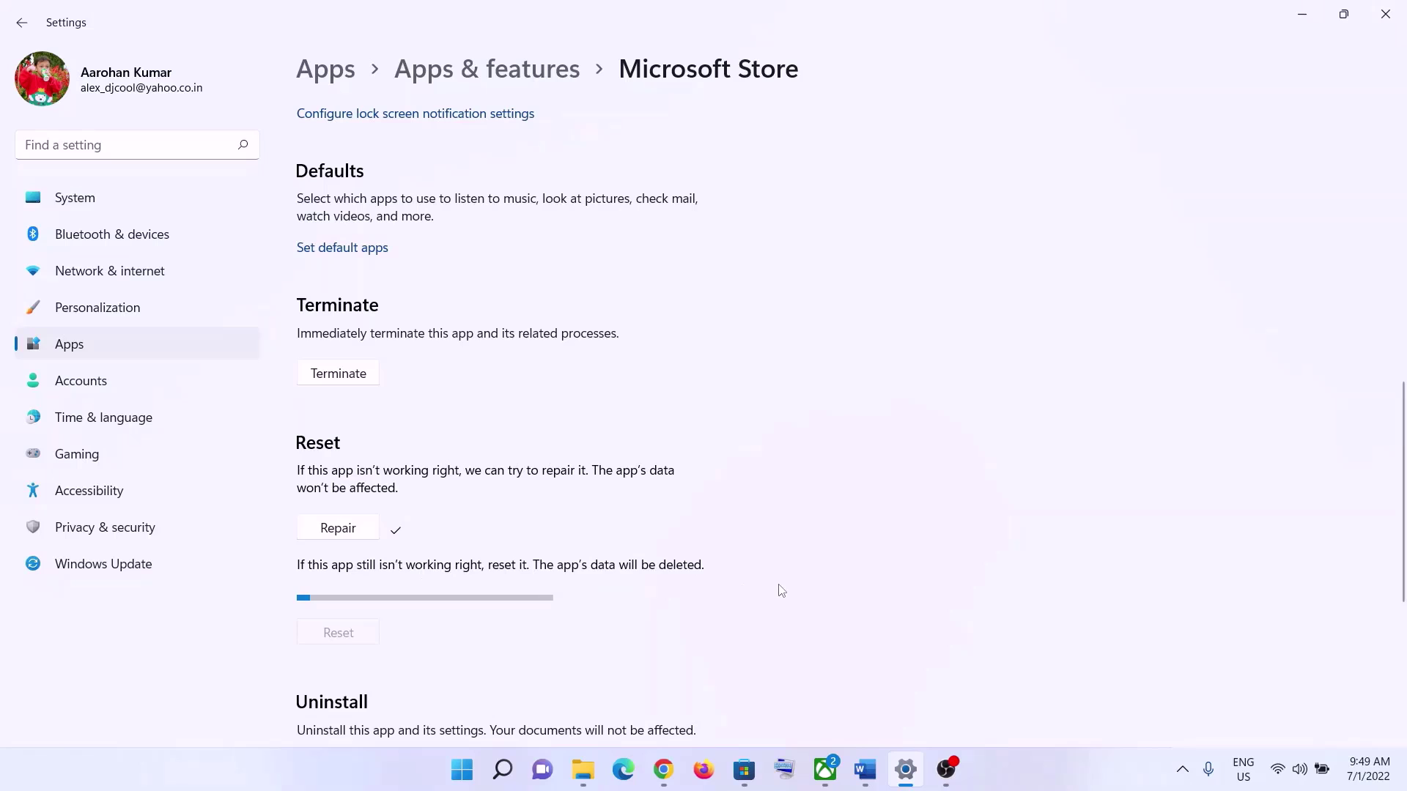
left_click(463, 771)
- Search 'xbox', open its App settings, repair it, then reset and confirm wiping its data
type("xbox")
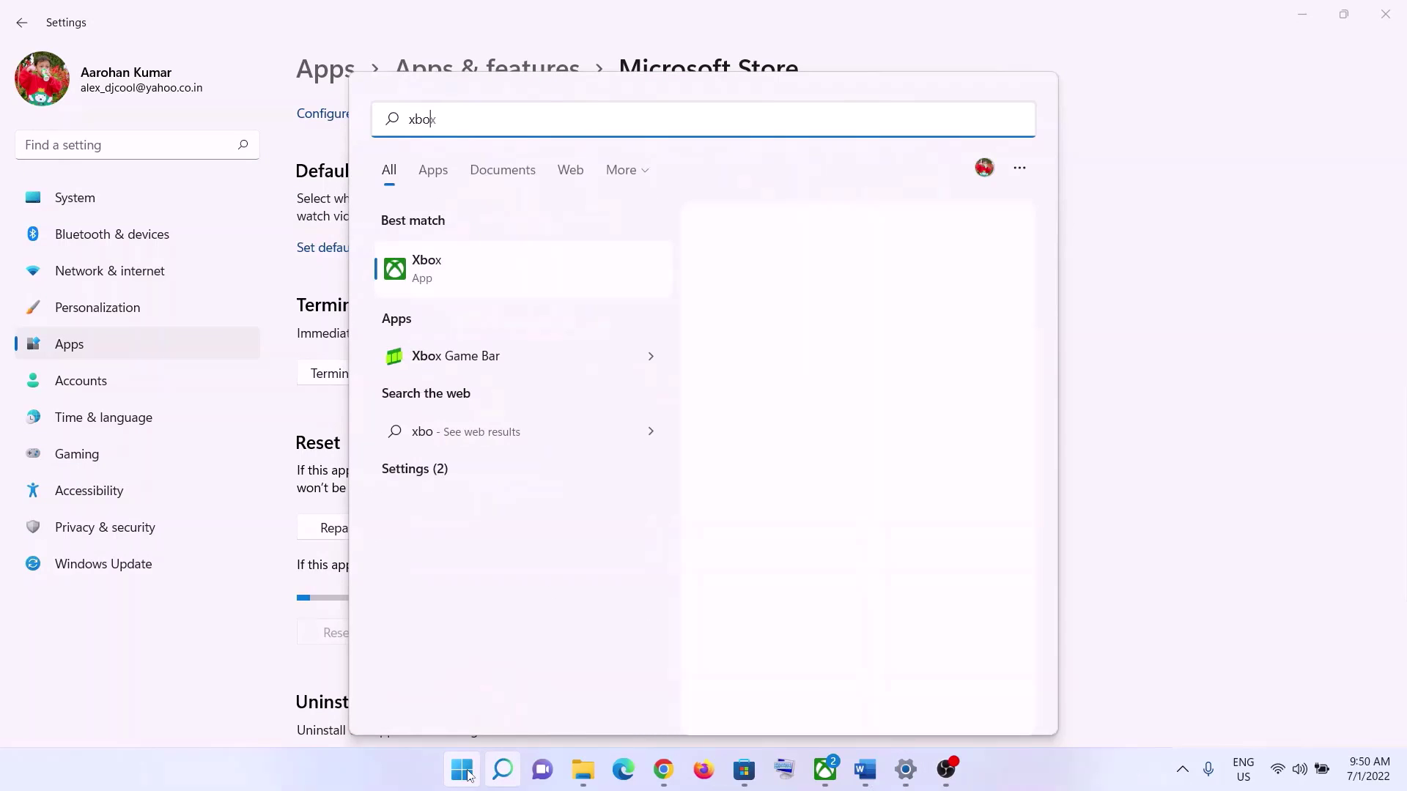
right_click(434, 272)
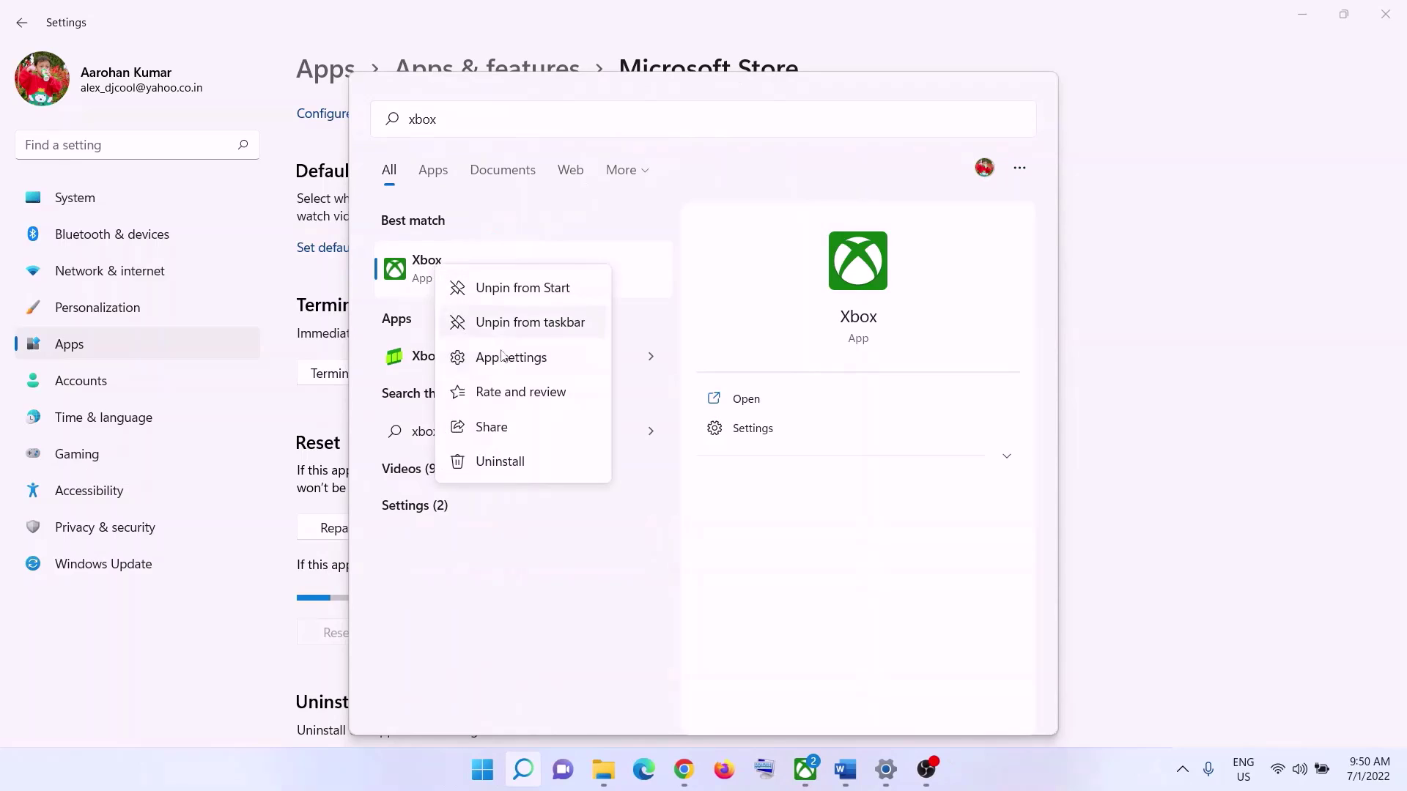
left_click(510, 359)
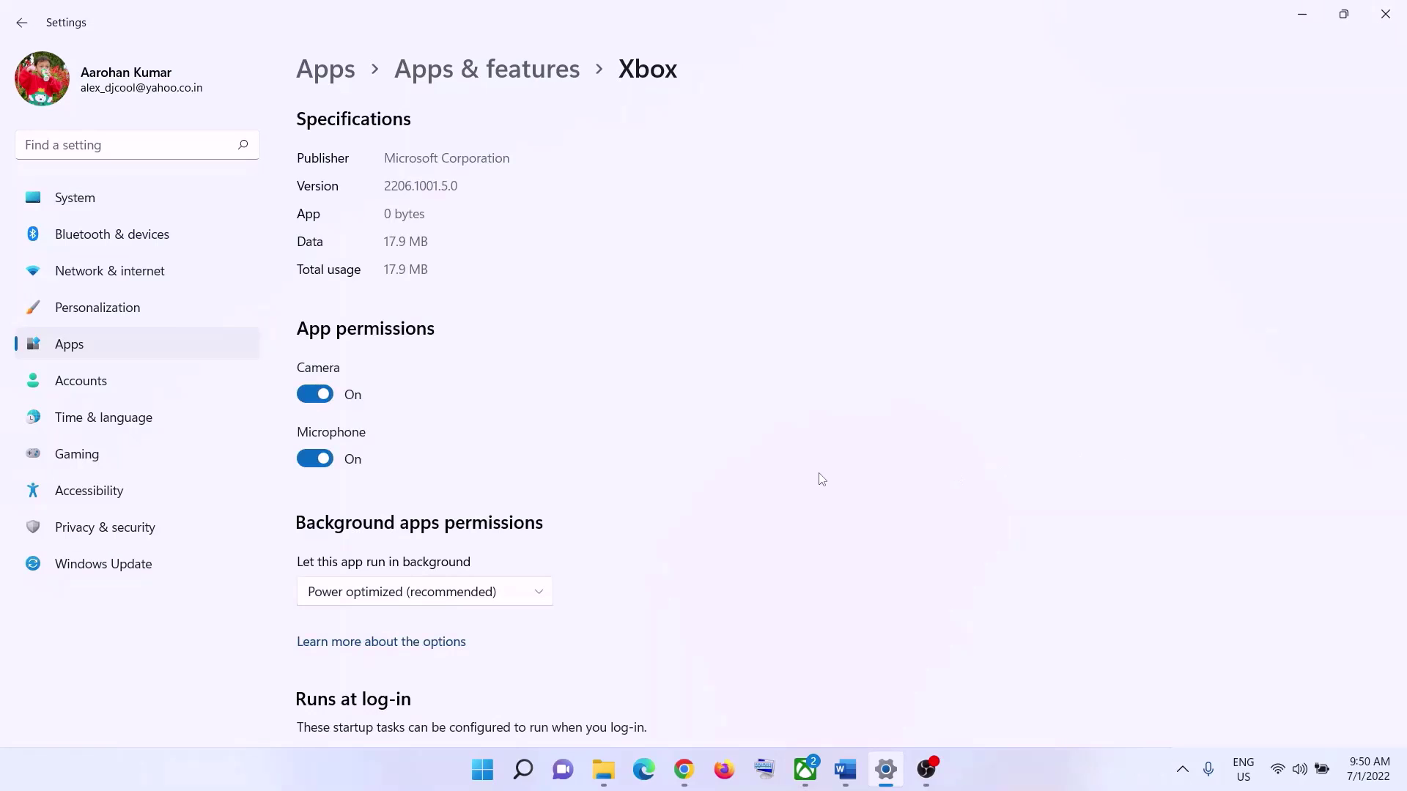
scroll(666, 550, "down", 10)
scroll(652, 557, "down", 3)
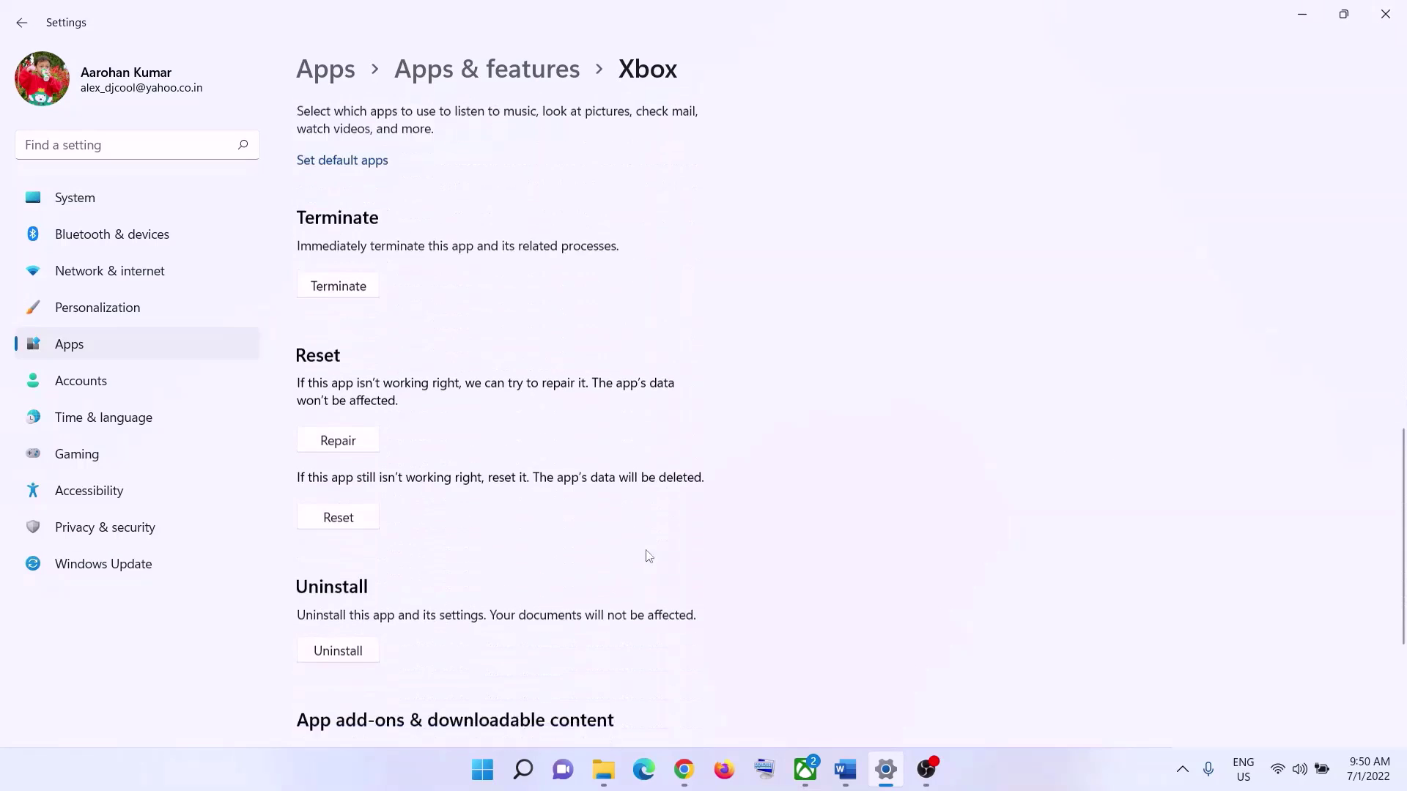
left_click(372, 400)
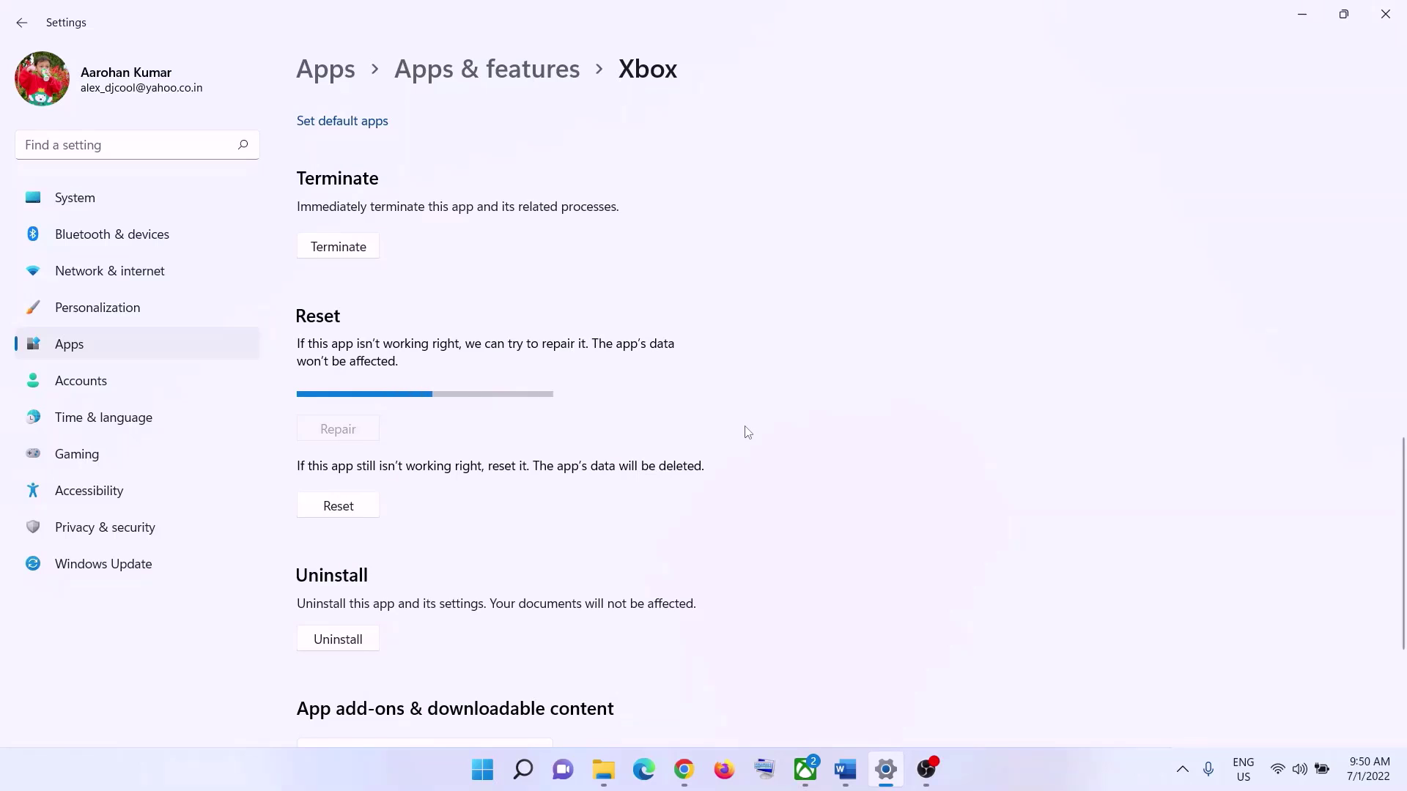
left_click(364, 496)
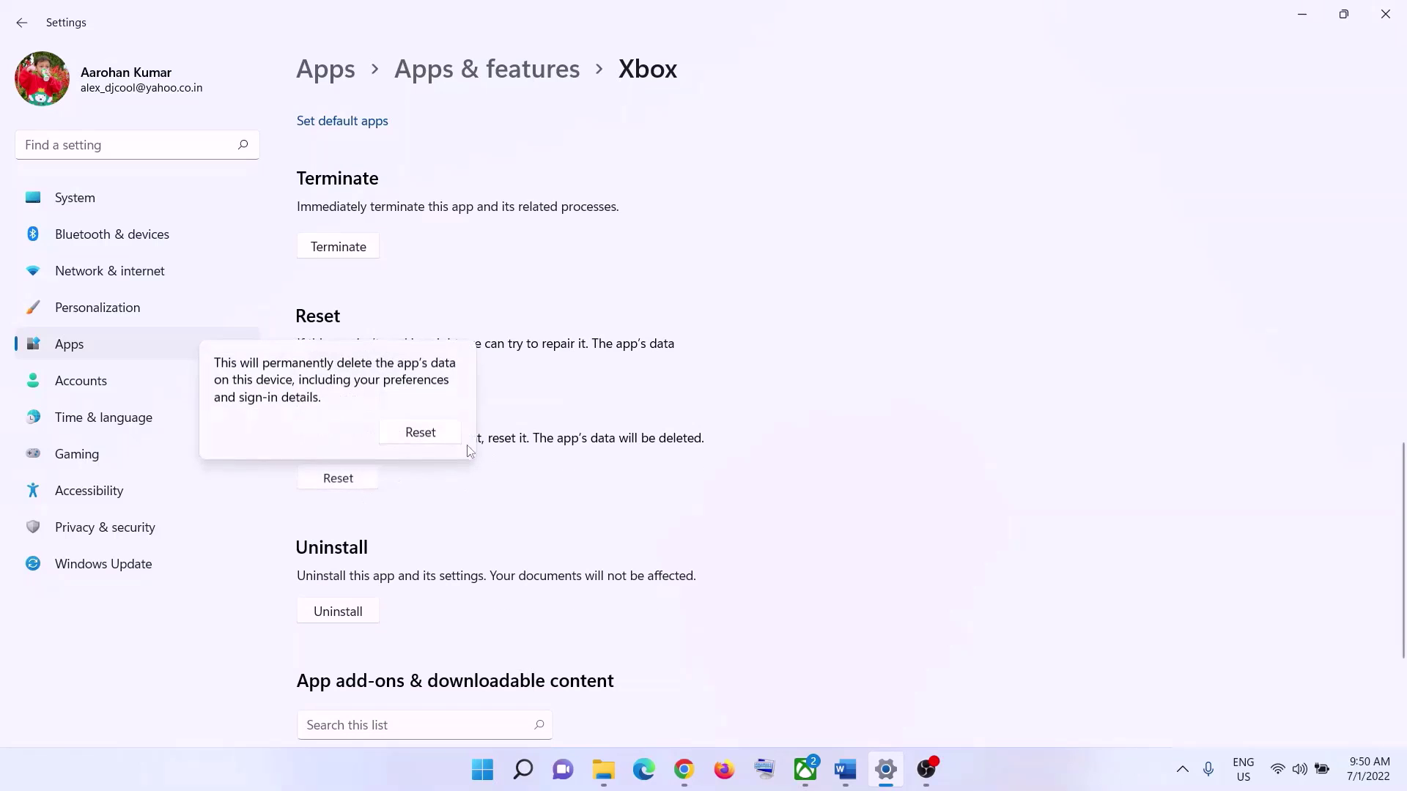
left_click(444, 443)
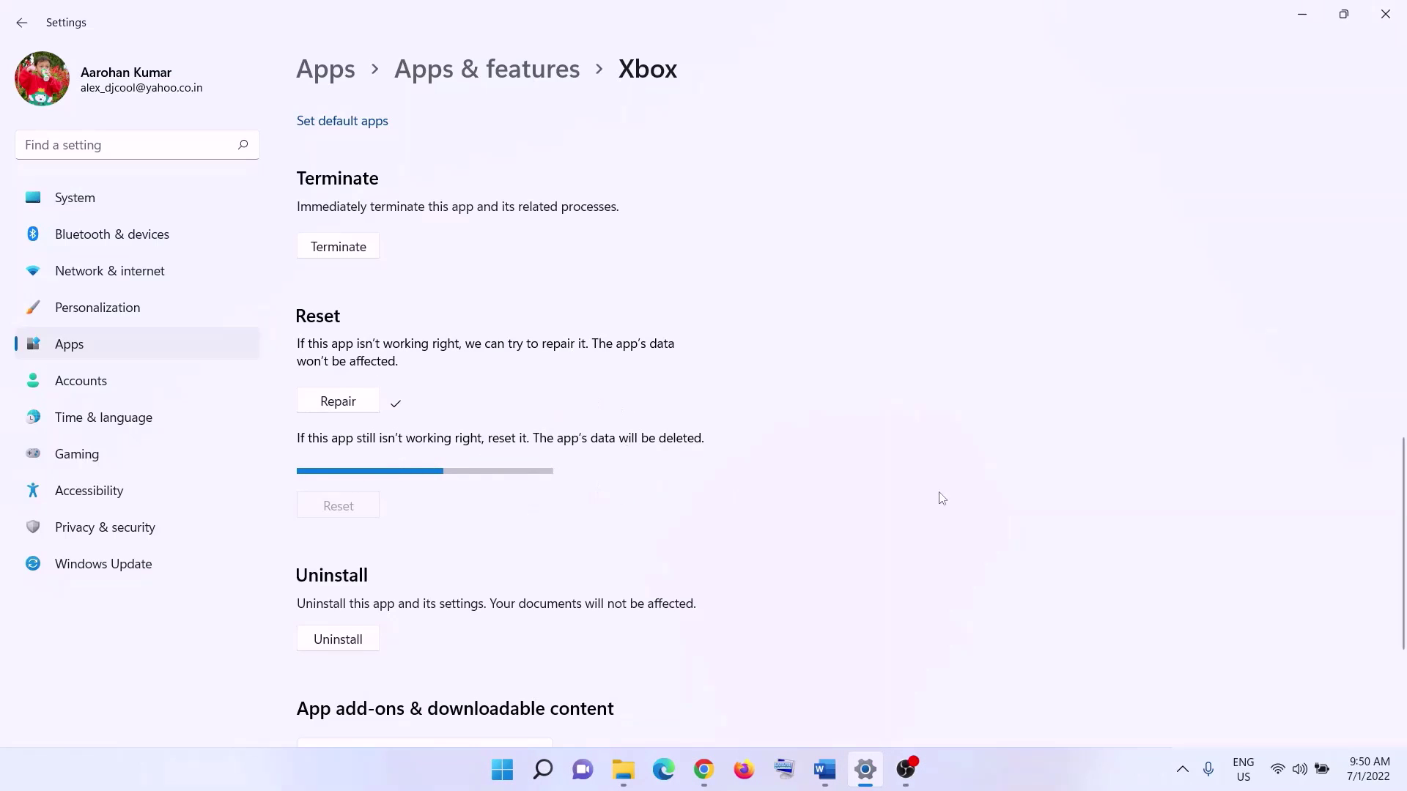
left_click(824, 769)
- Copy the Step 12 Get-AppxPackage re-register command from the Word notes
scroll(680, 447, "down", 3)
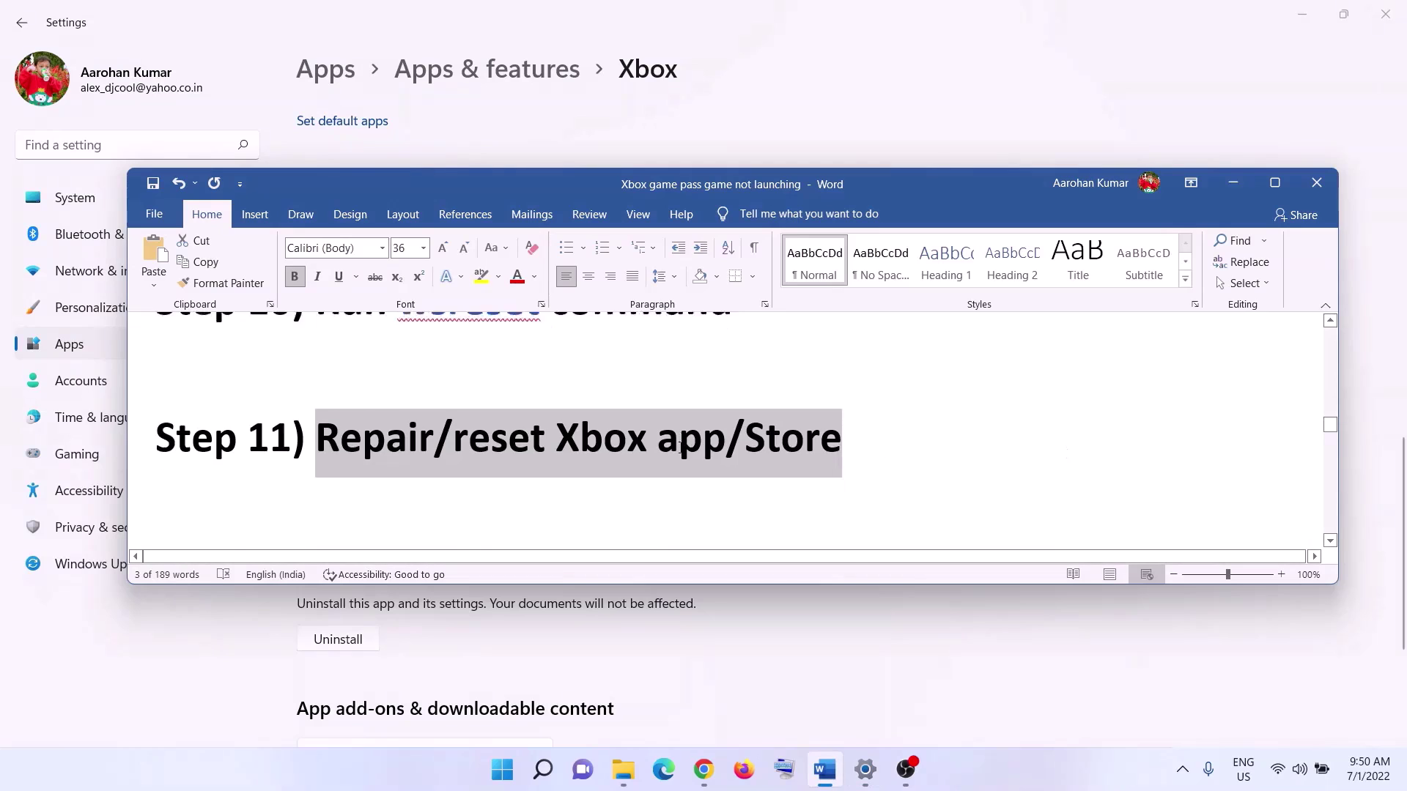
scroll(680, 447, "down", 3)
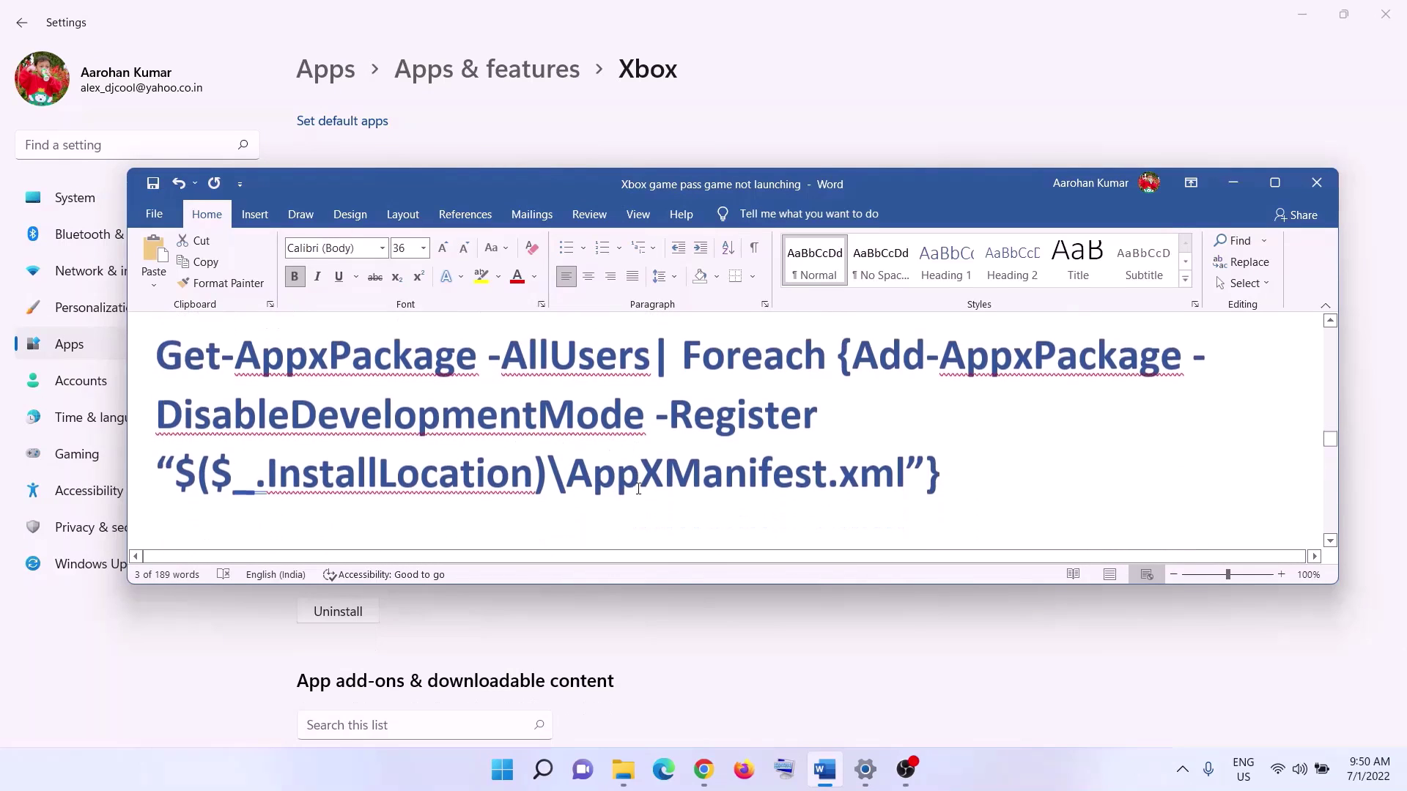
left_click_drag(951, 471, 156, 353)
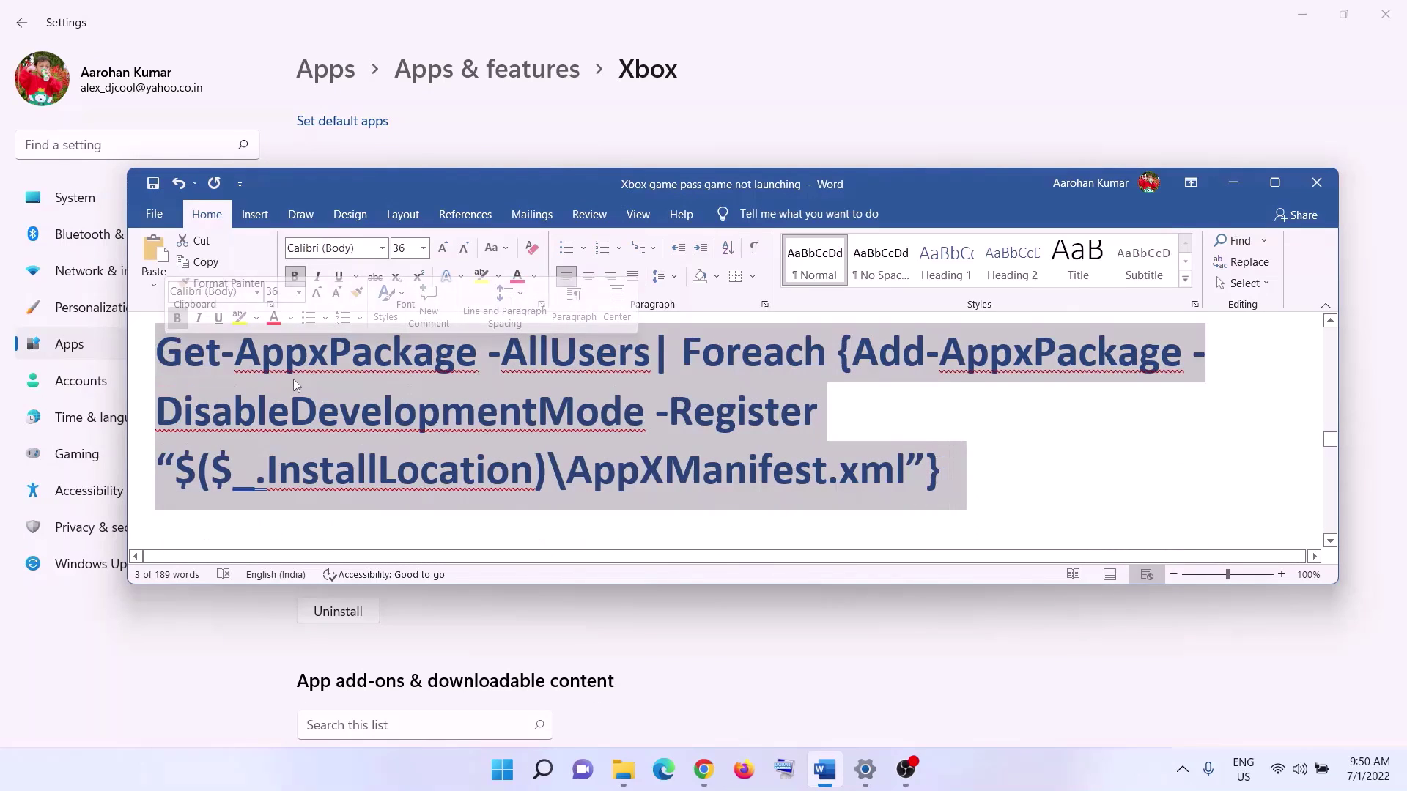
scroll(362, 437, "up", 1)
right_click(362, 437)
left_click(405, 470)
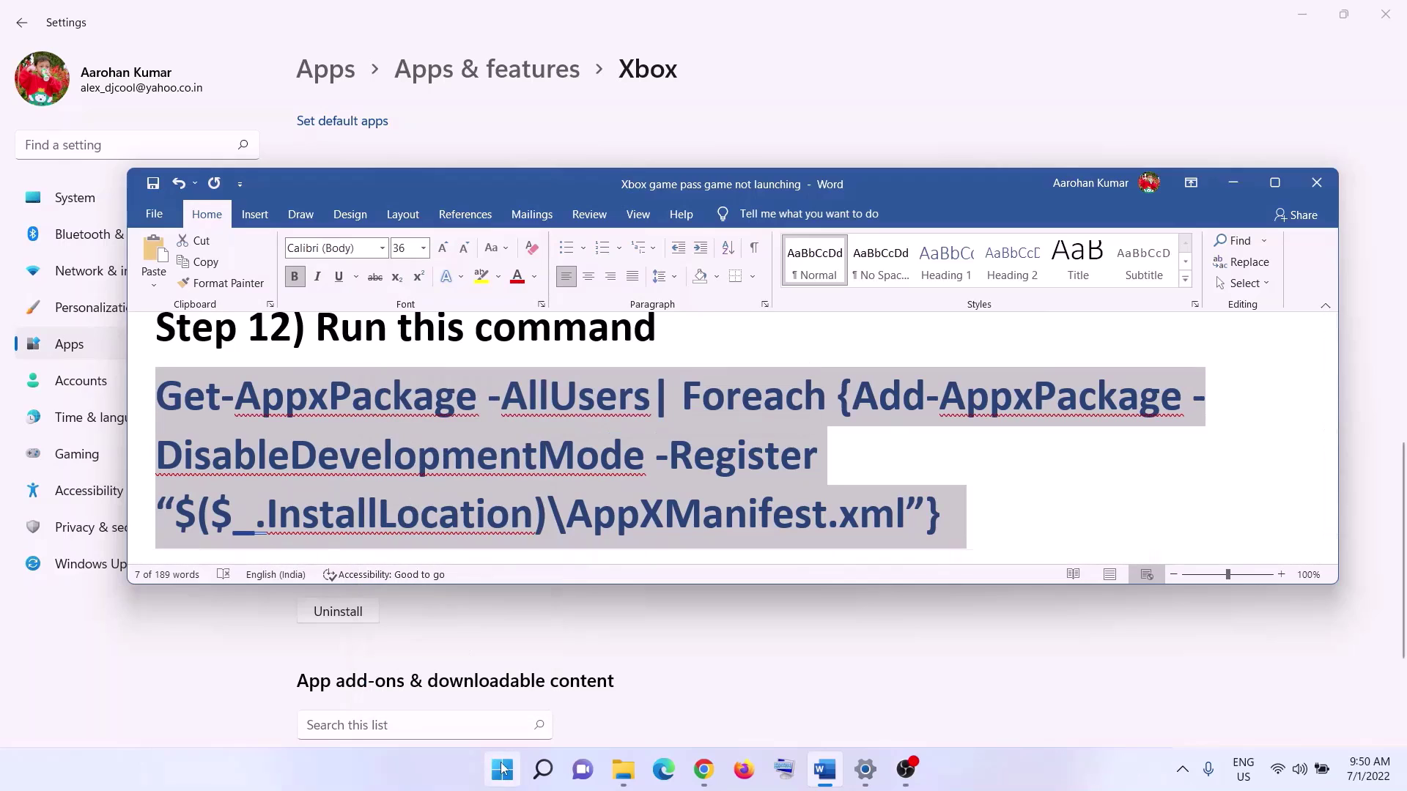
- Search for 'powershell' and run Windows PowerShell as administrator
left_click(503, 769)
type("power")
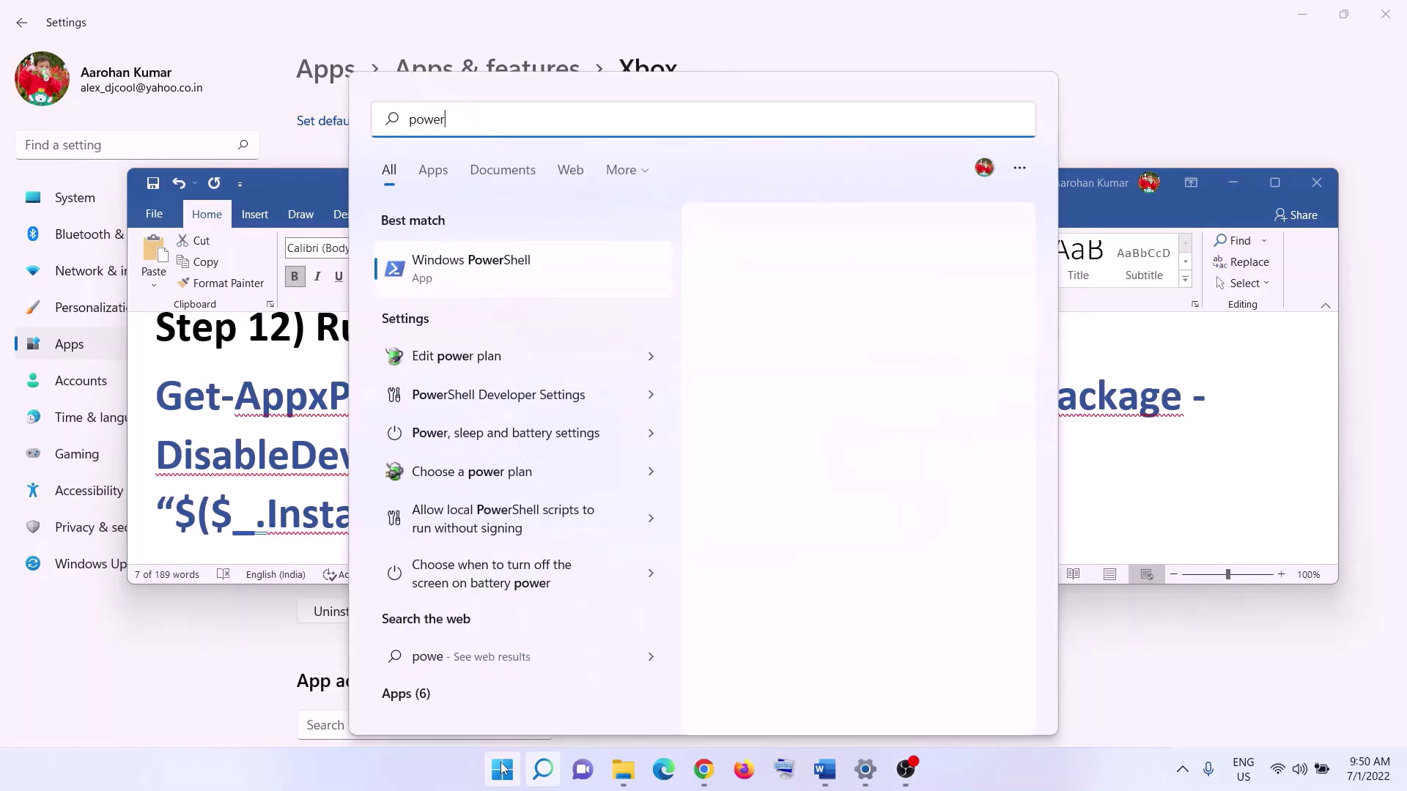
type("shell")
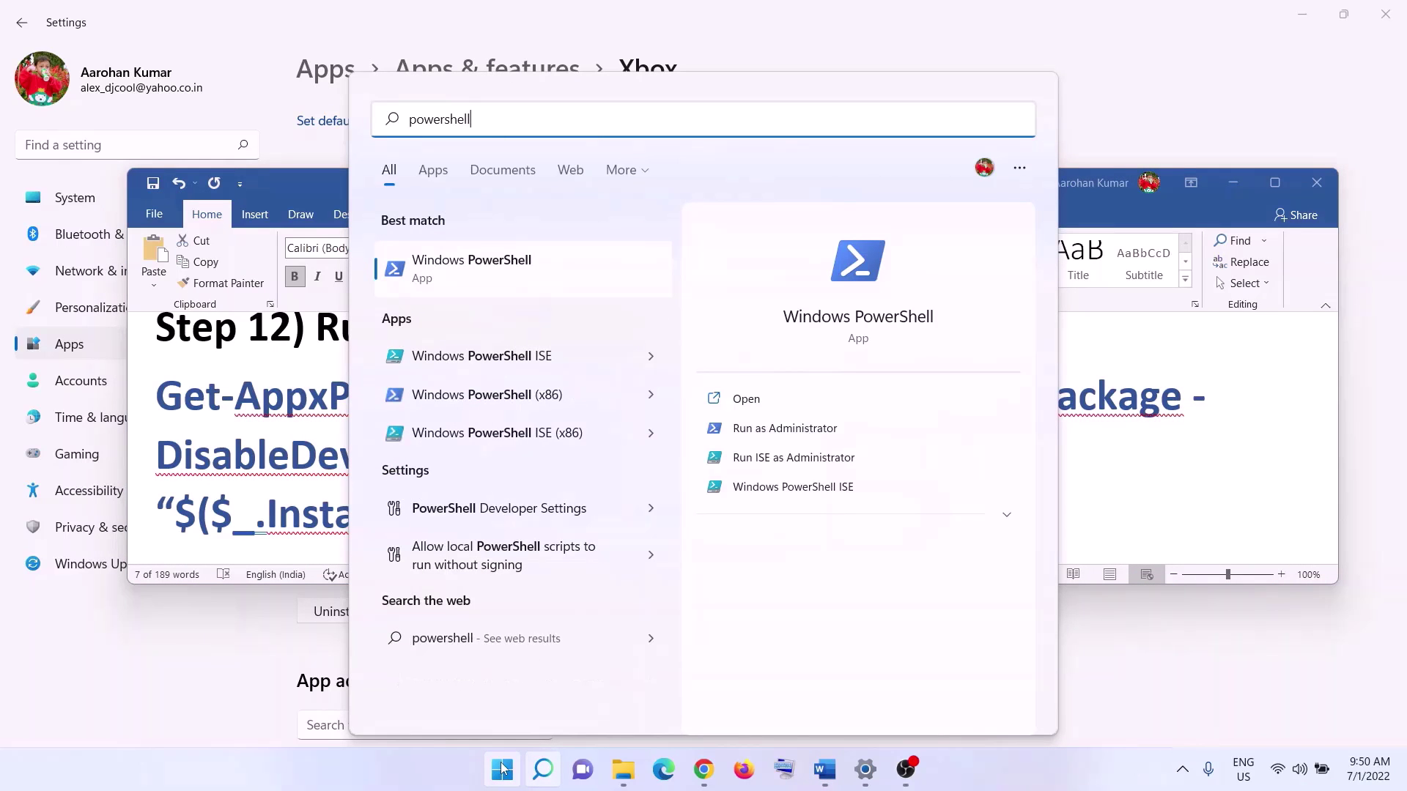
right_click(527, 277)
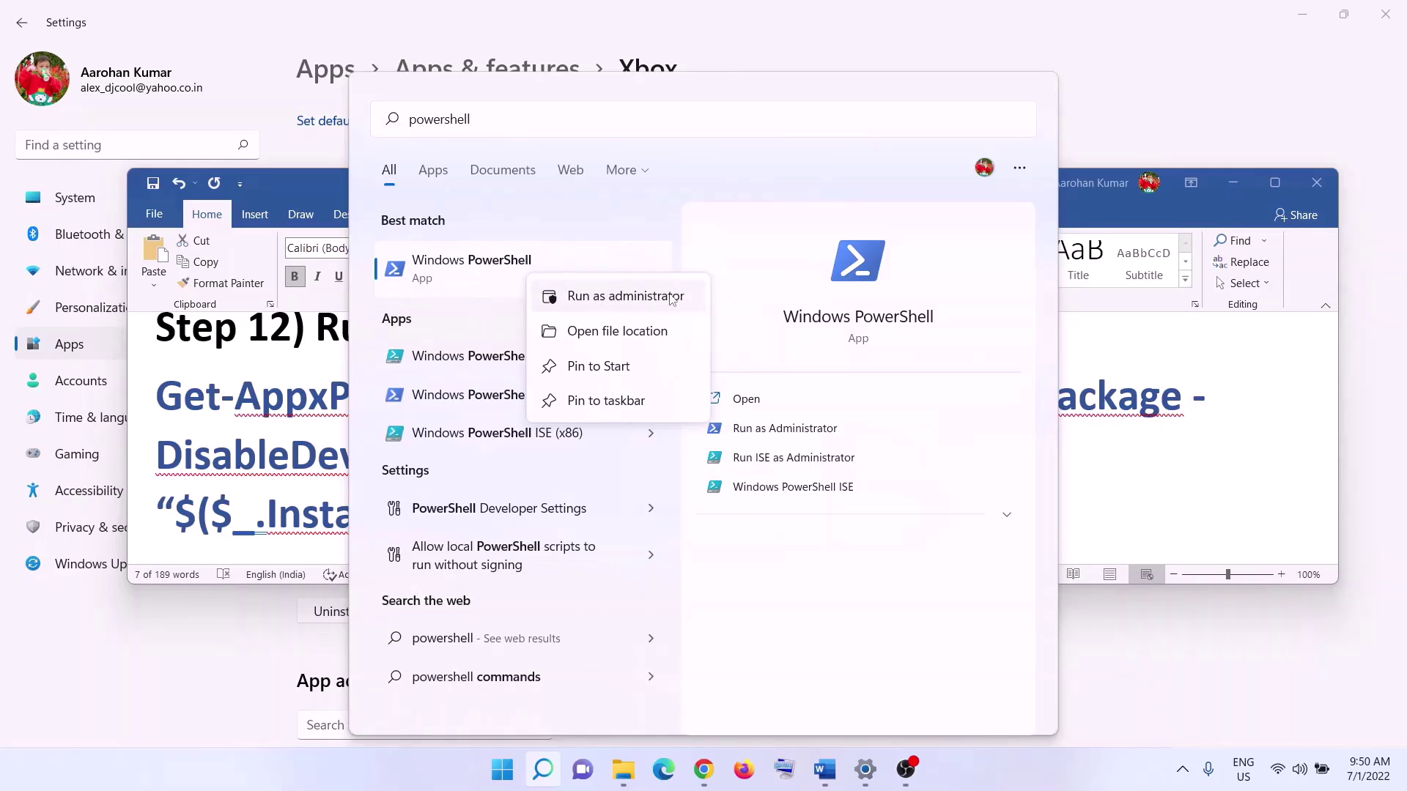
left_click(633, 298)
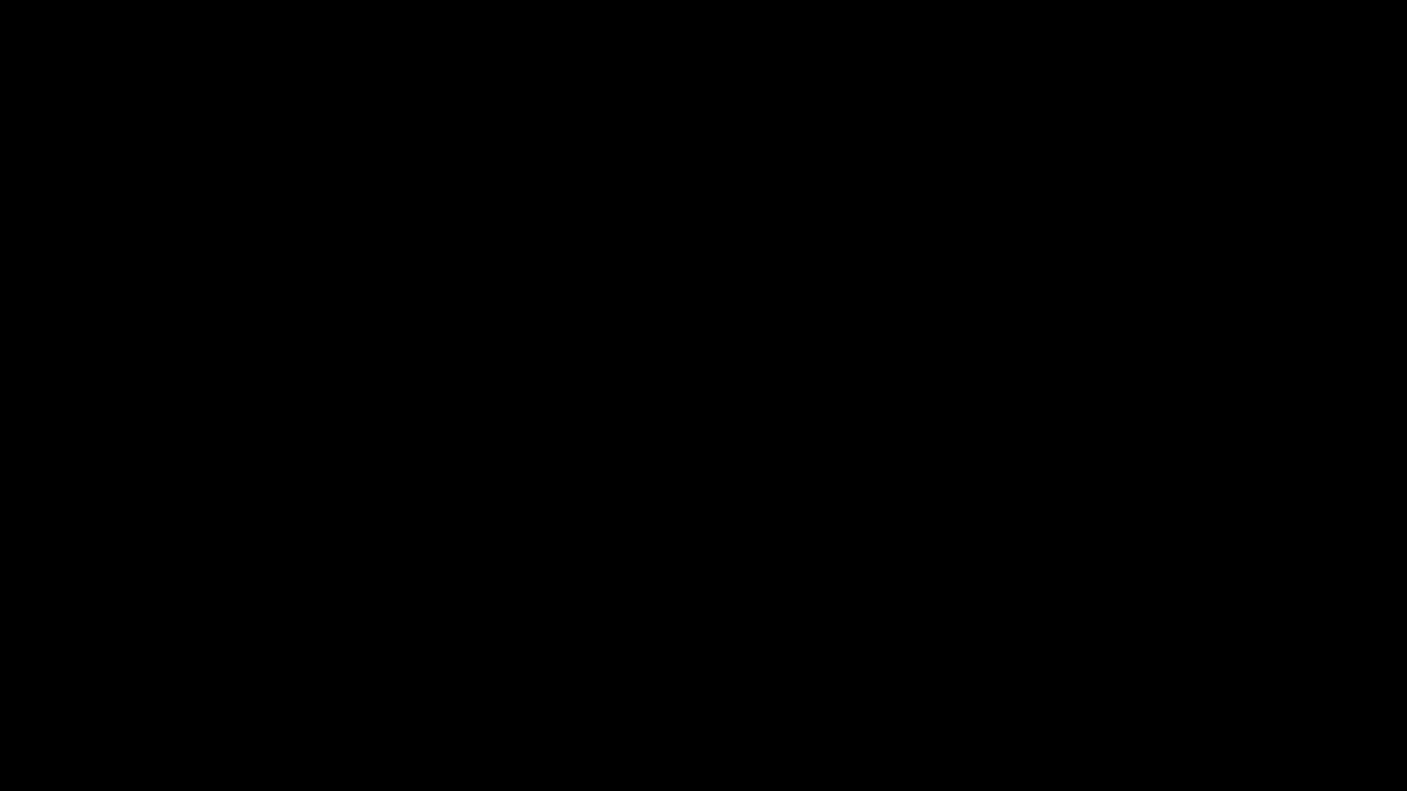
- Paste the re-register command into admin PowerShell, then close the window after the in-use errors
key("ctrl+v")
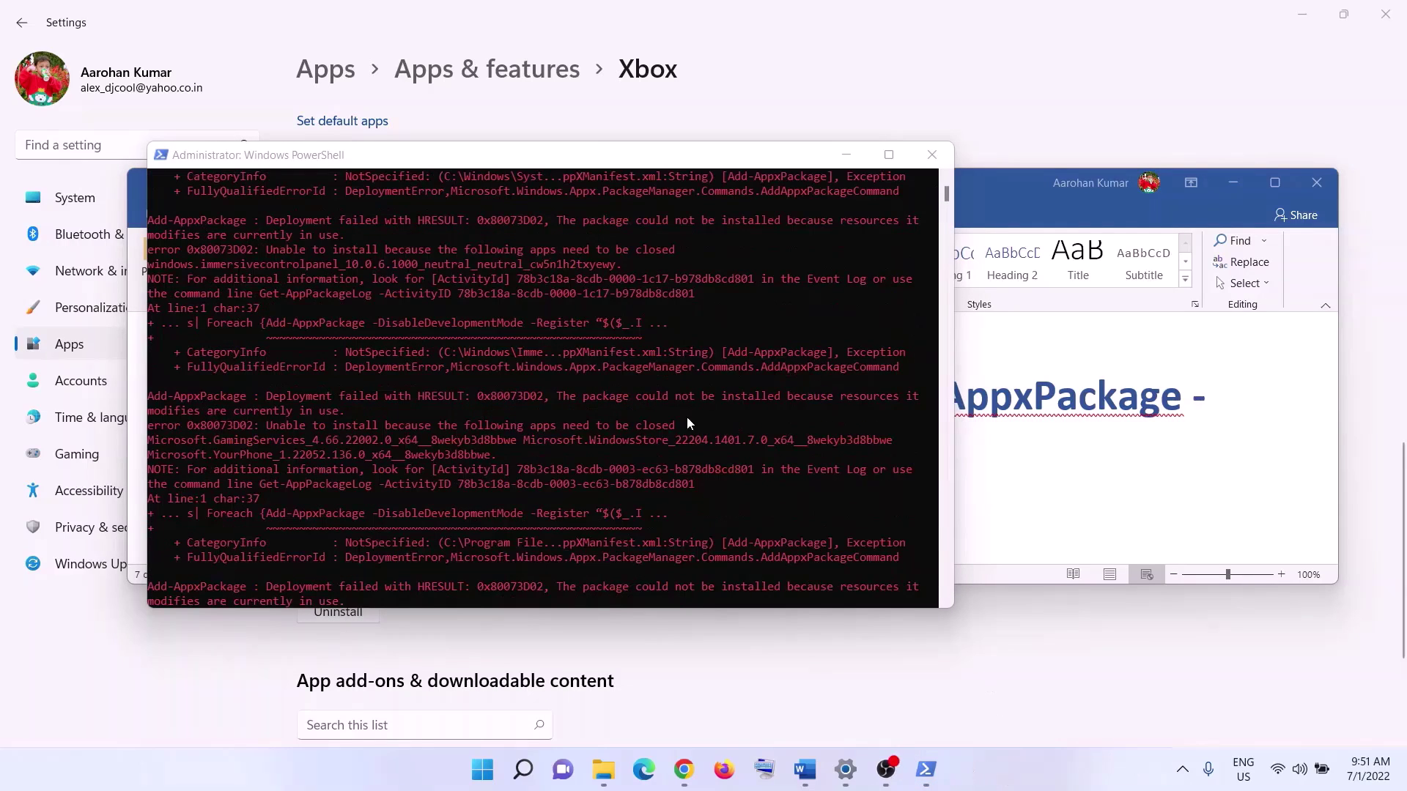
left_click(931, 155)
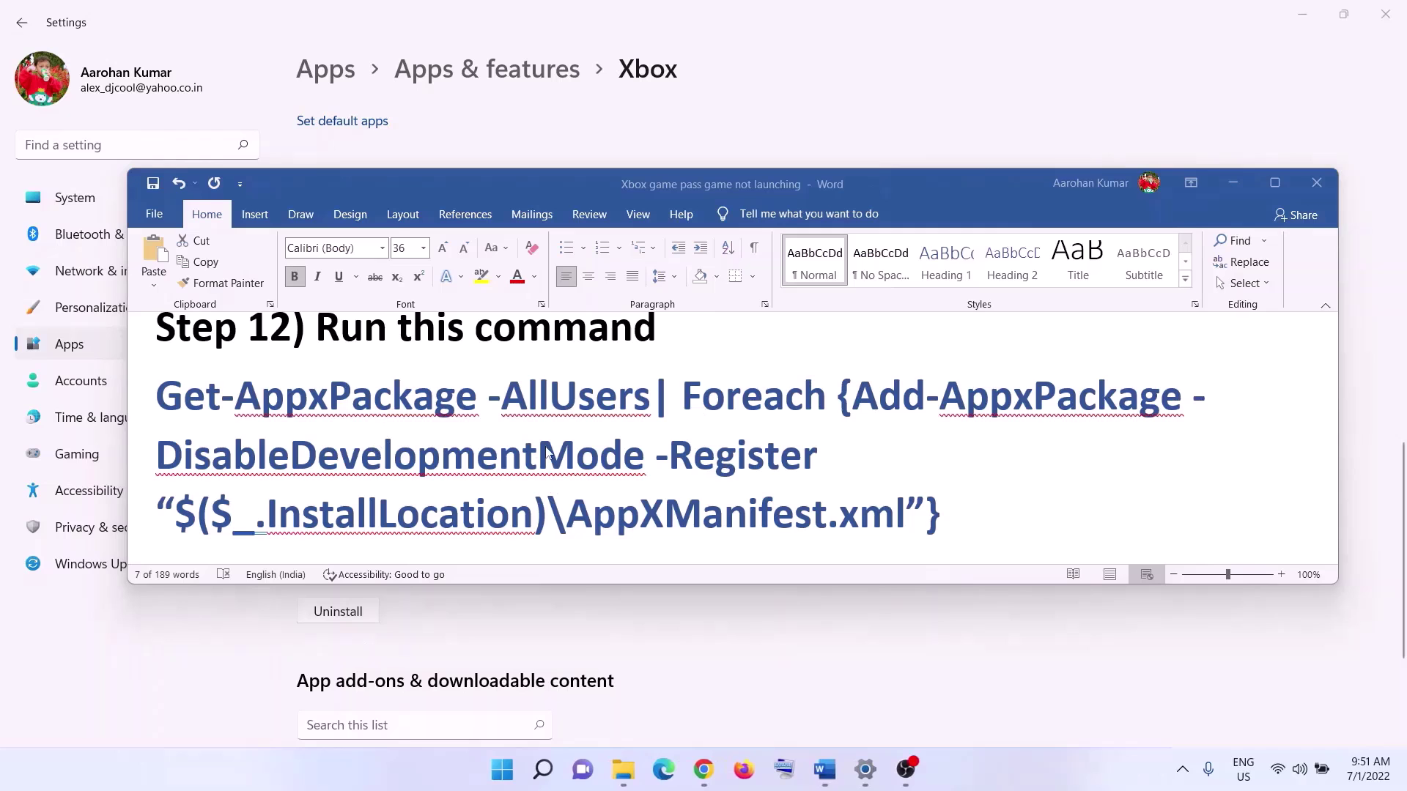
- Mark the 'Start all these services' heading and launch the Services app
scroll(520, 435, "down", 5)
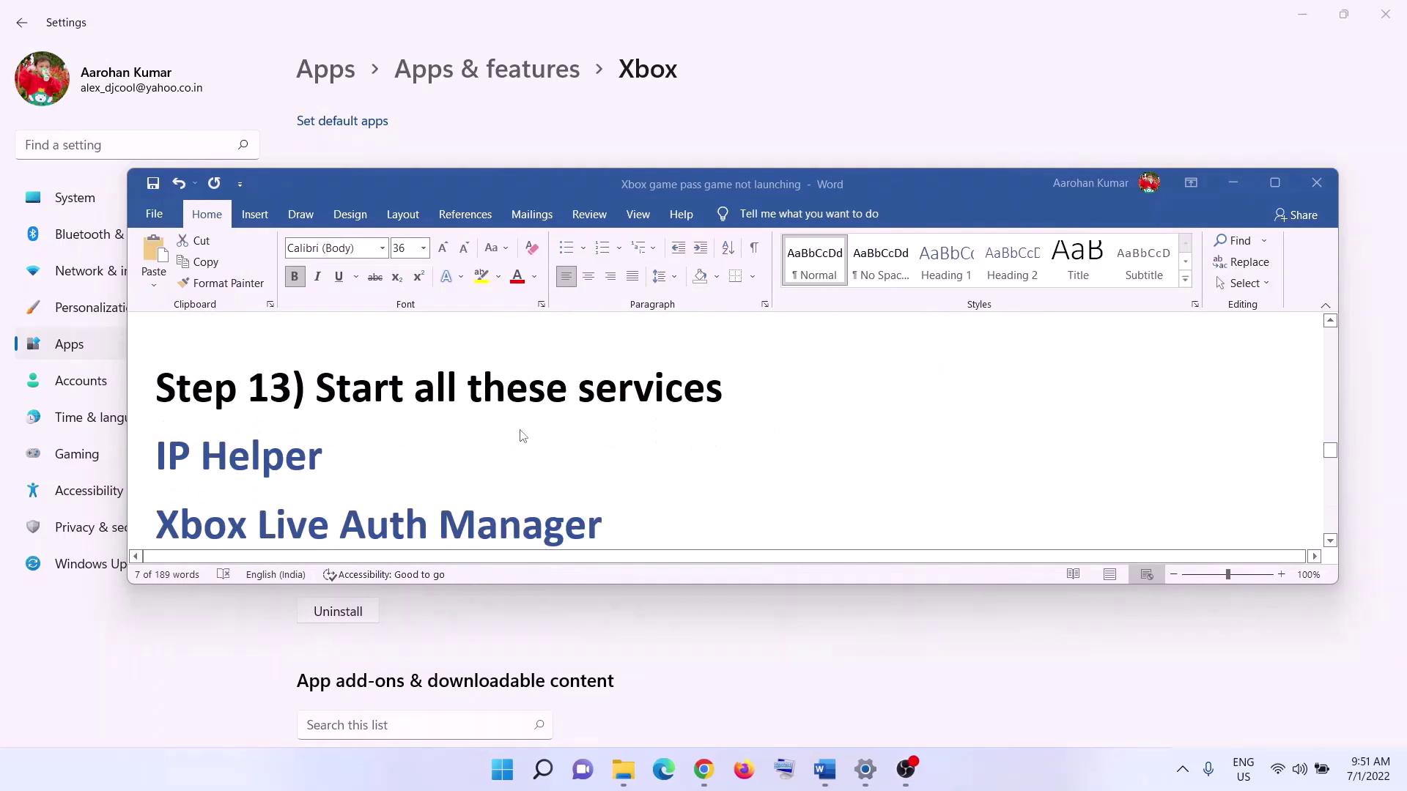
left_click_drag(317, 392, 722, 394)
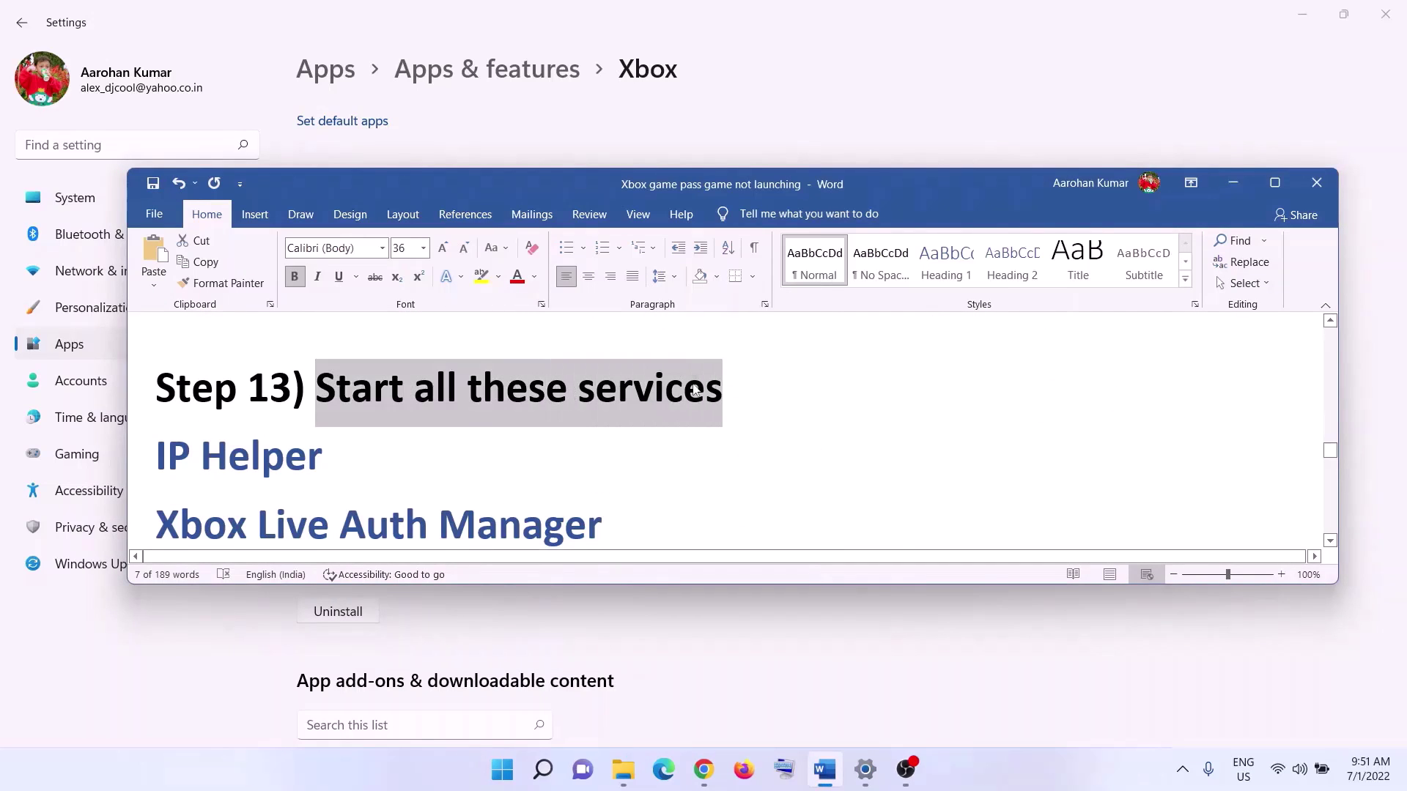
left_click(1272, 184)
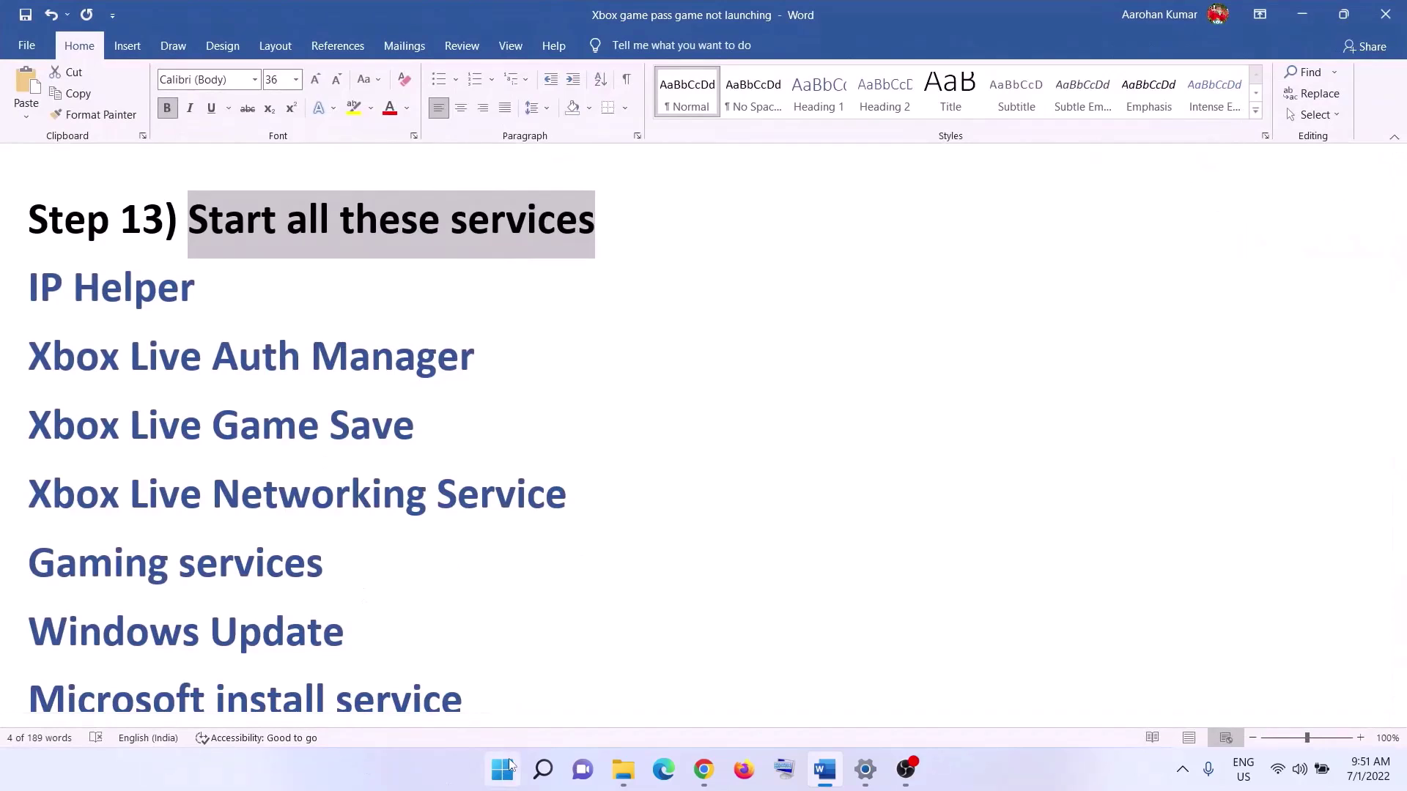
left_click(505, 769)
type("services")
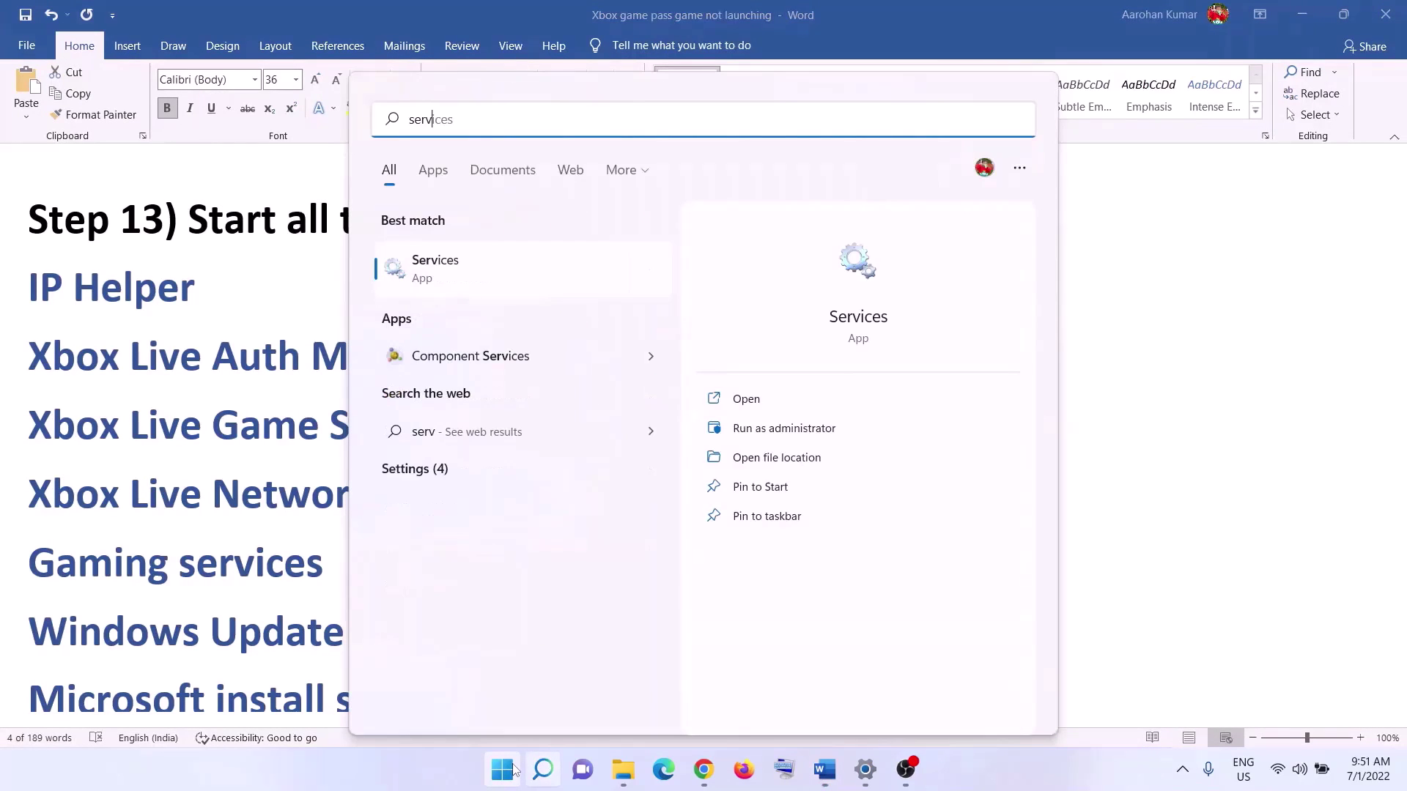
left_click(579, 283)
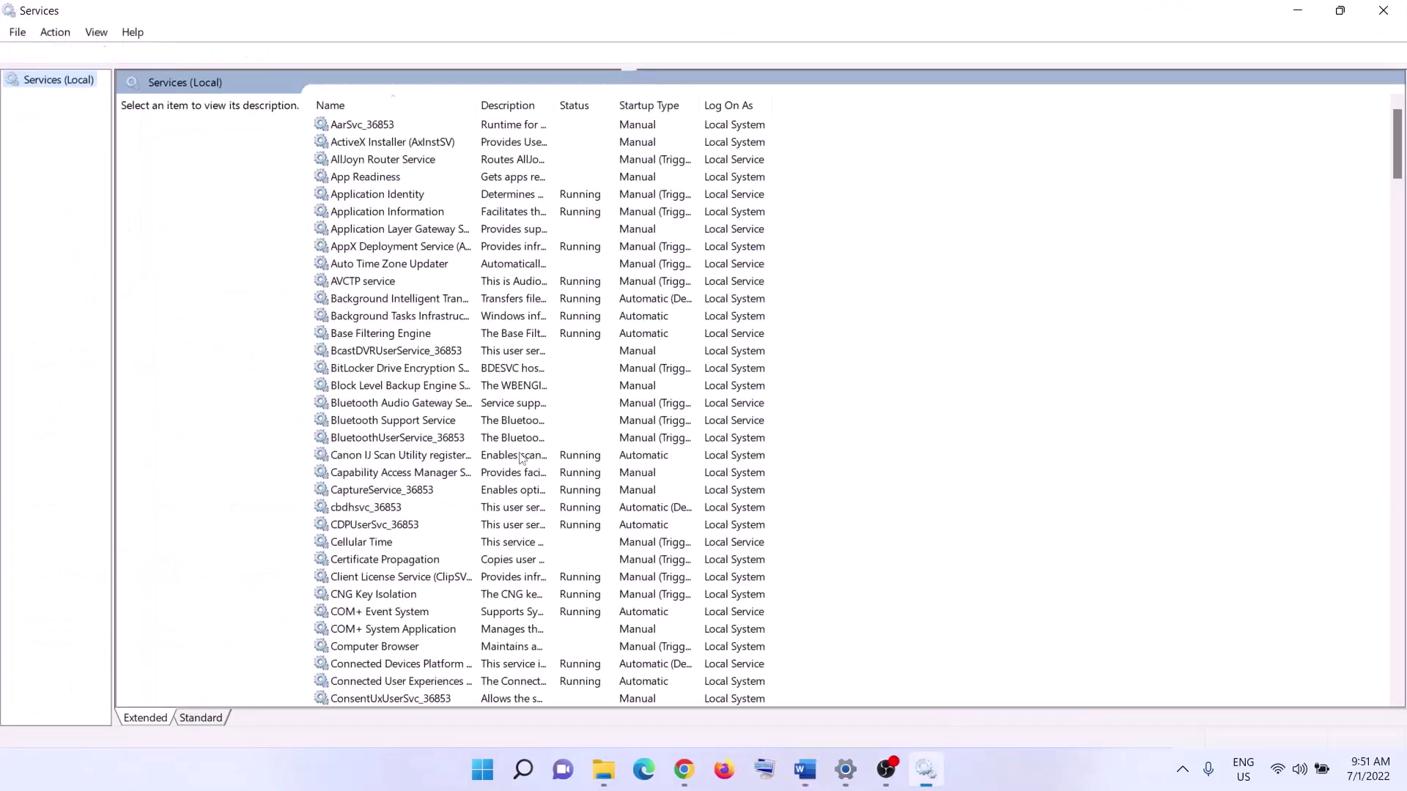
- Keep IP Helper set to Automatic startup
left_click(387, 506)
key("i")
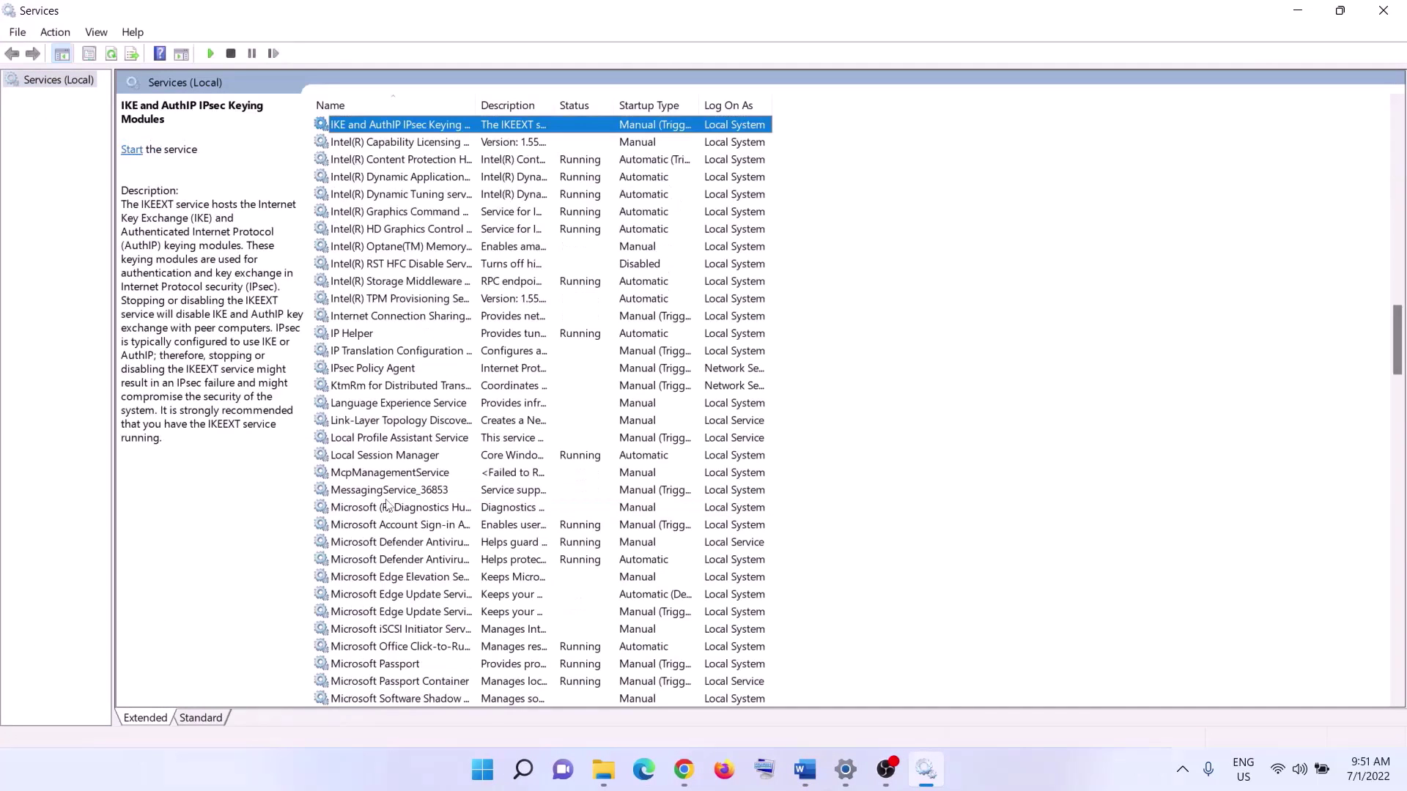
double_click(378, 335)
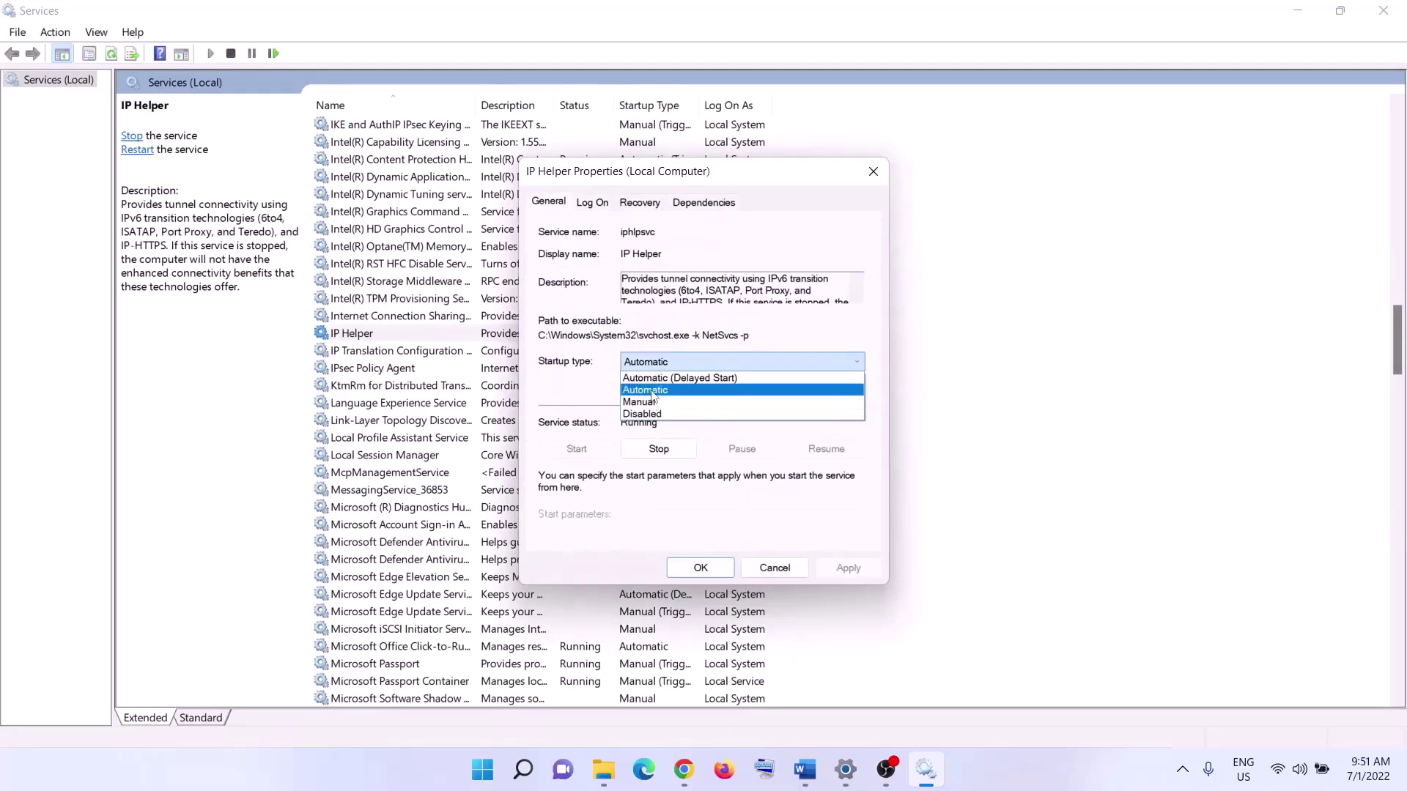
left_click(644, 390)
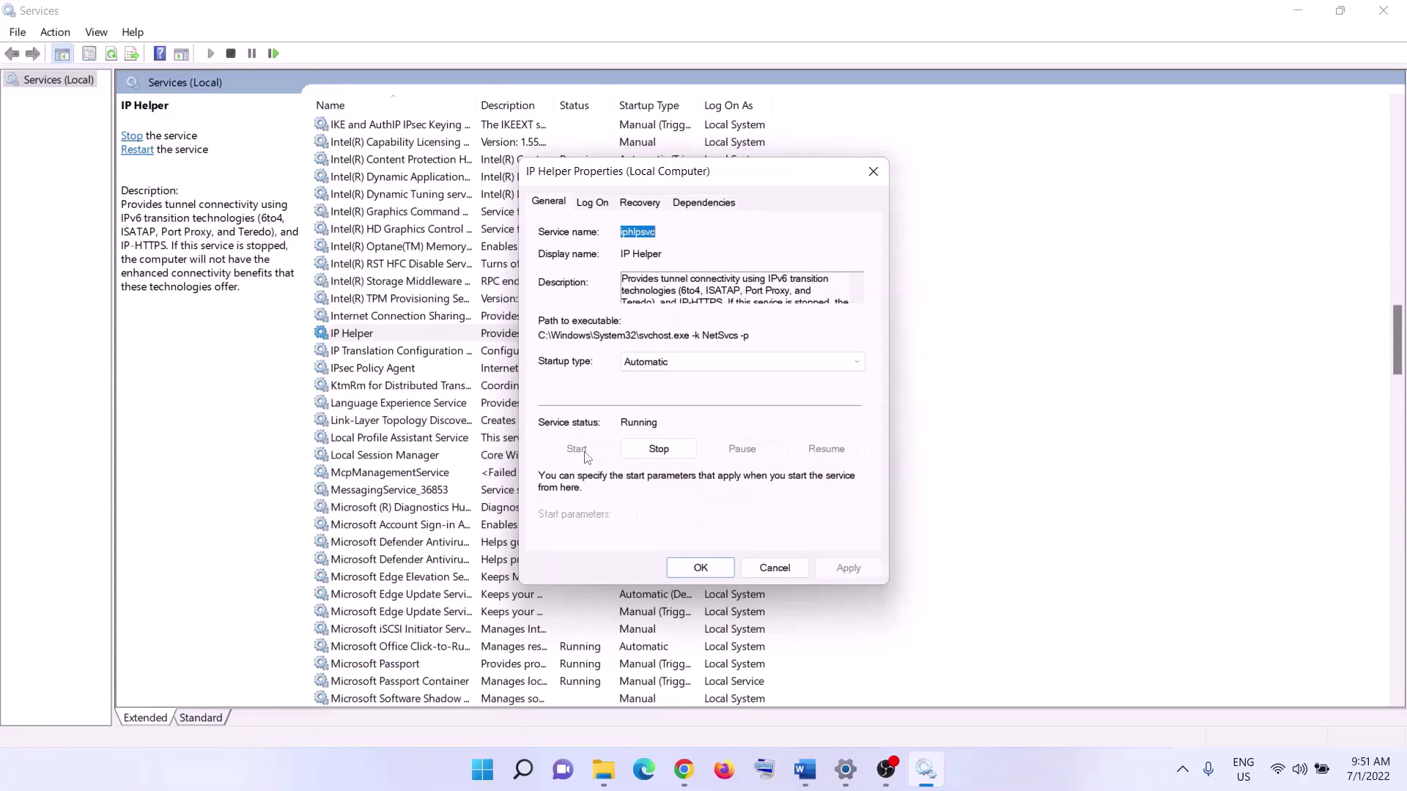
left_click(698, 569)
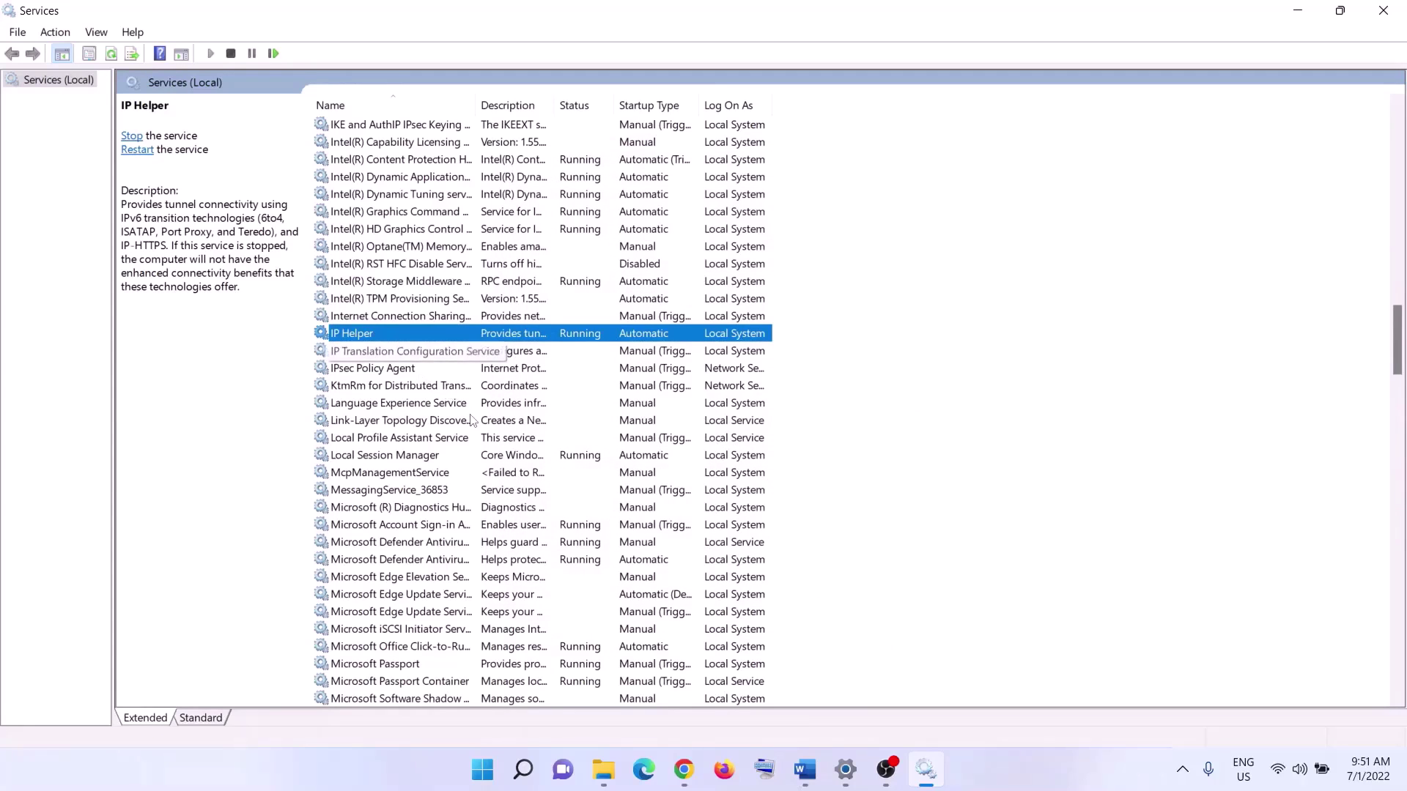
- Set Xbox Accessory Management Service to Automatic, apply, and start it
left_click(489, 531)
key("x")
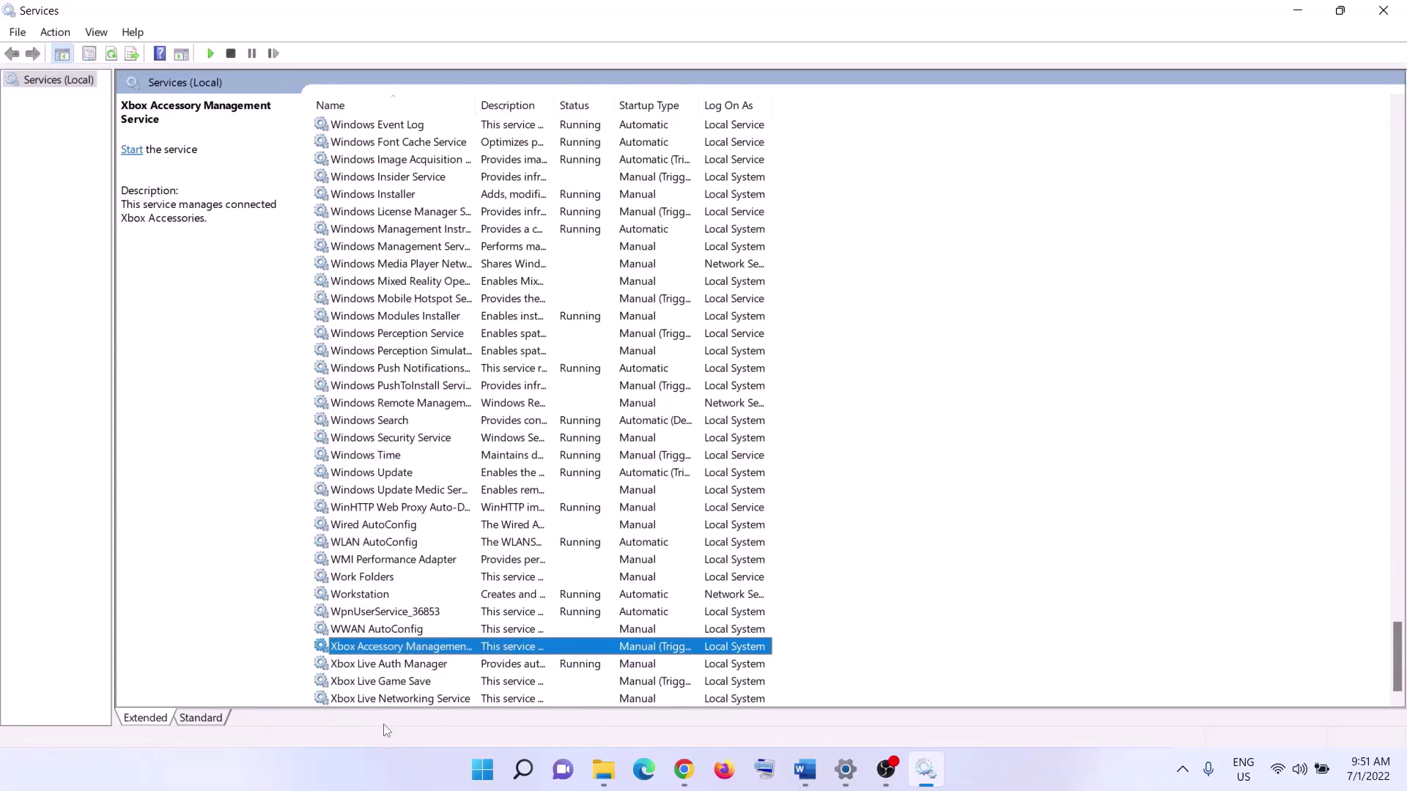
double_click(425, 653)
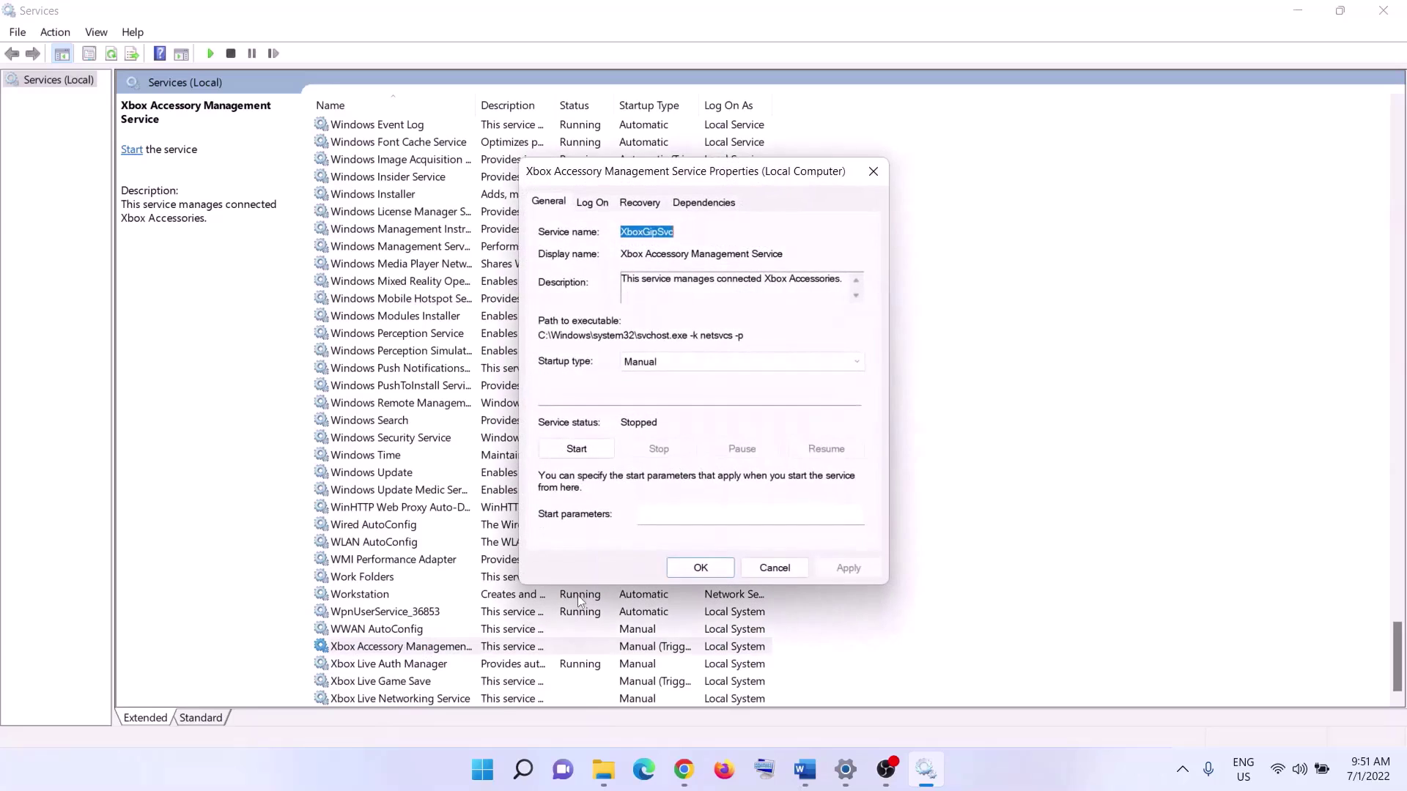
left_click(702, 361)
left_click(668, 396)
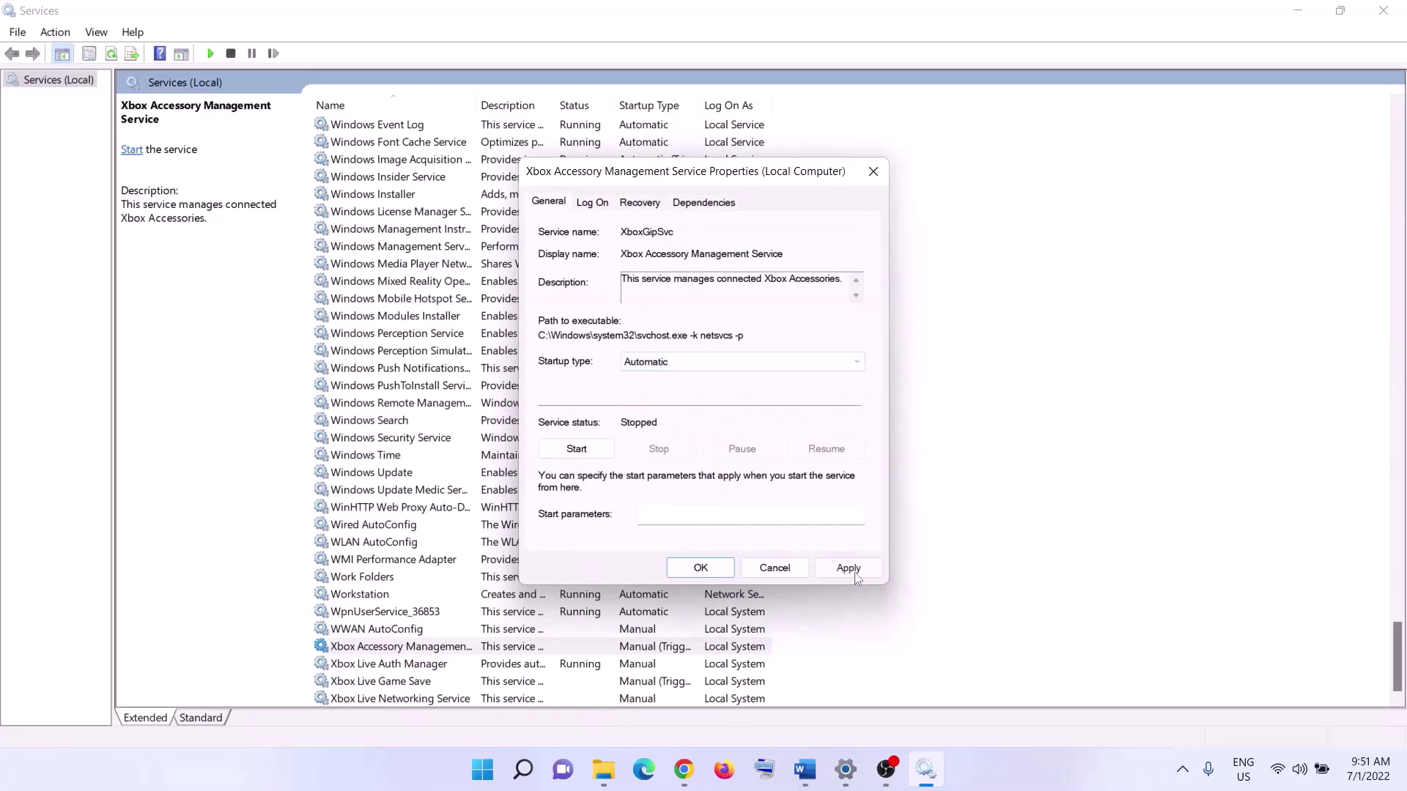
left_click(848, 568)
left_click(594, 454)
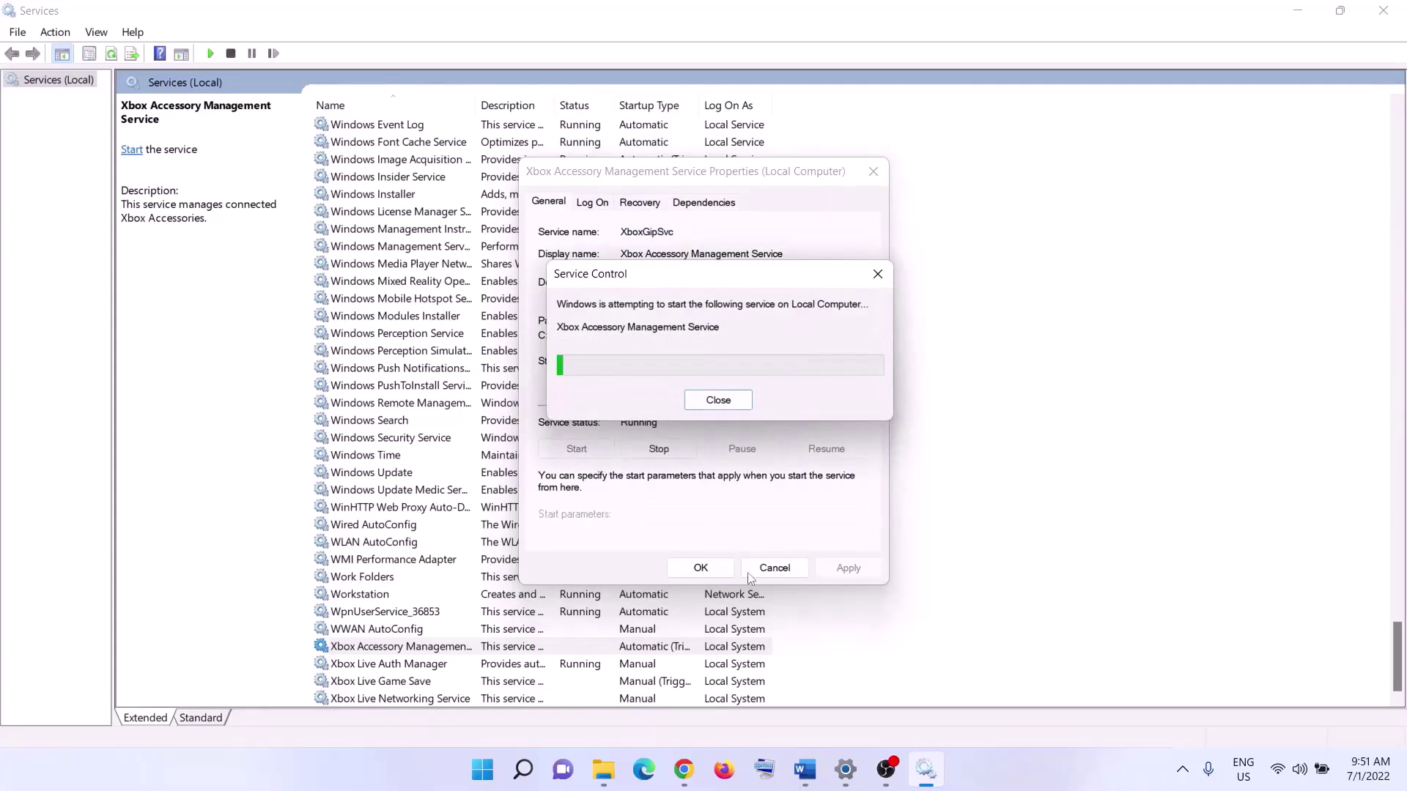
left_click(701, 567)
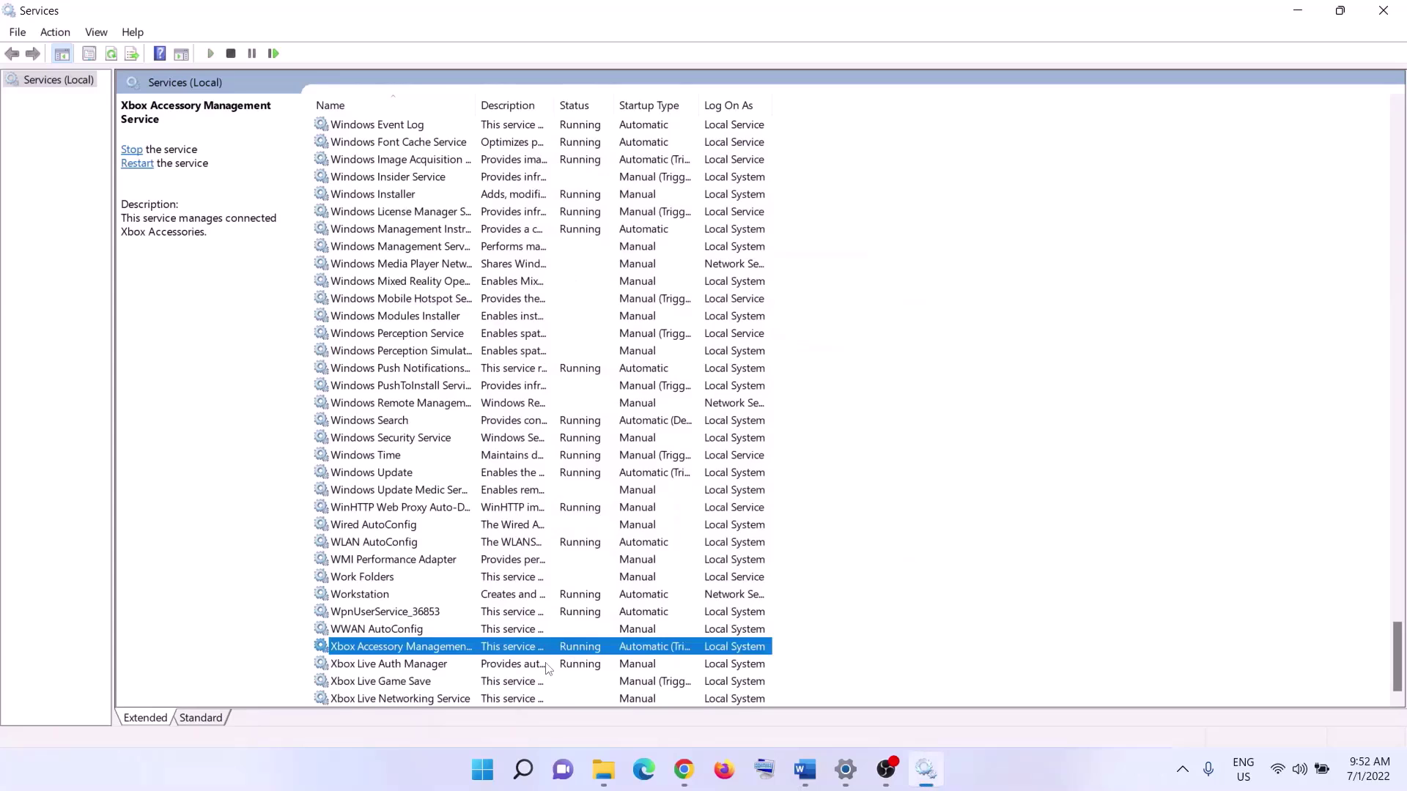
- Set Xbox Live Auth Manager to Automatic startup and apply
key("Down")
key("Return")
left_click(798, 372)
left_click(769, 388)
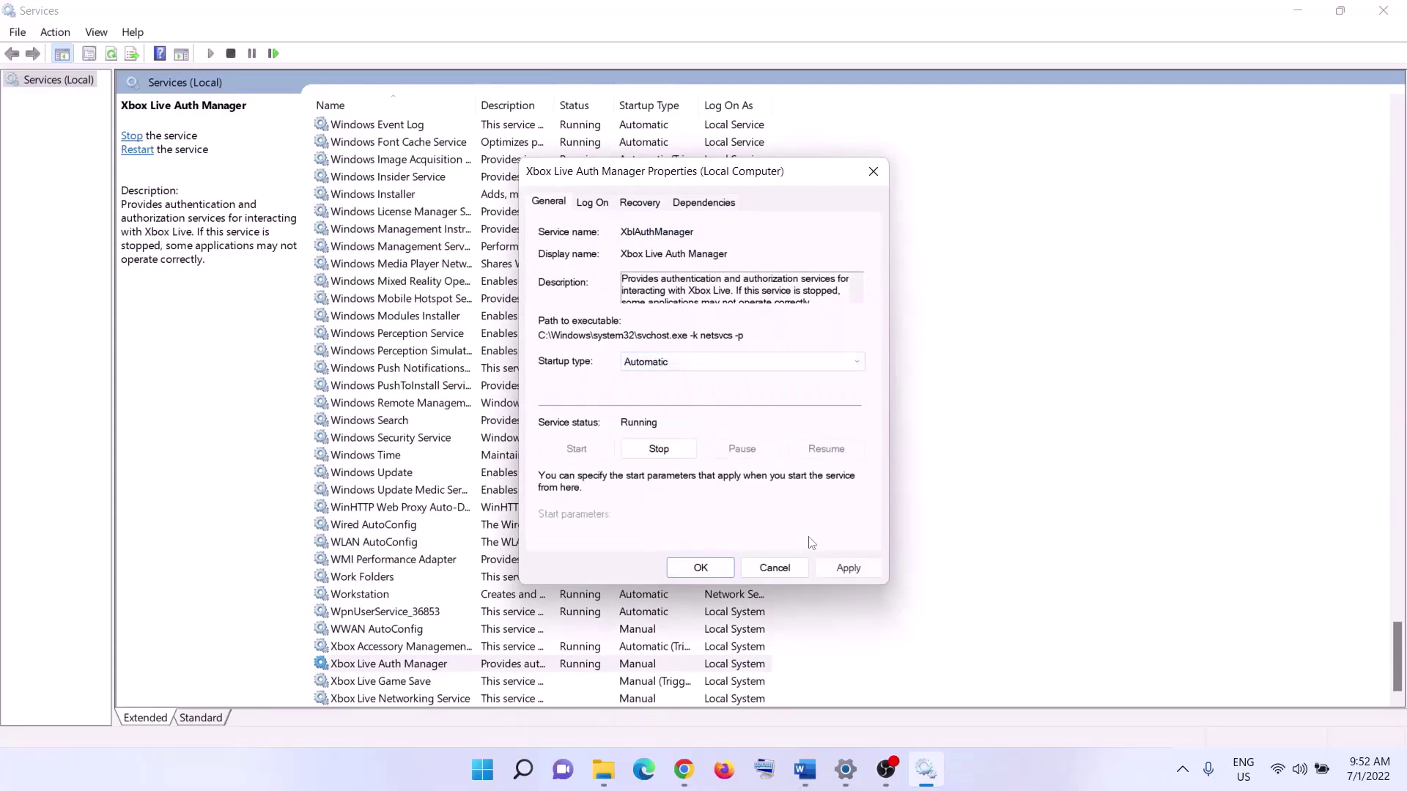
left_click(843, 568)
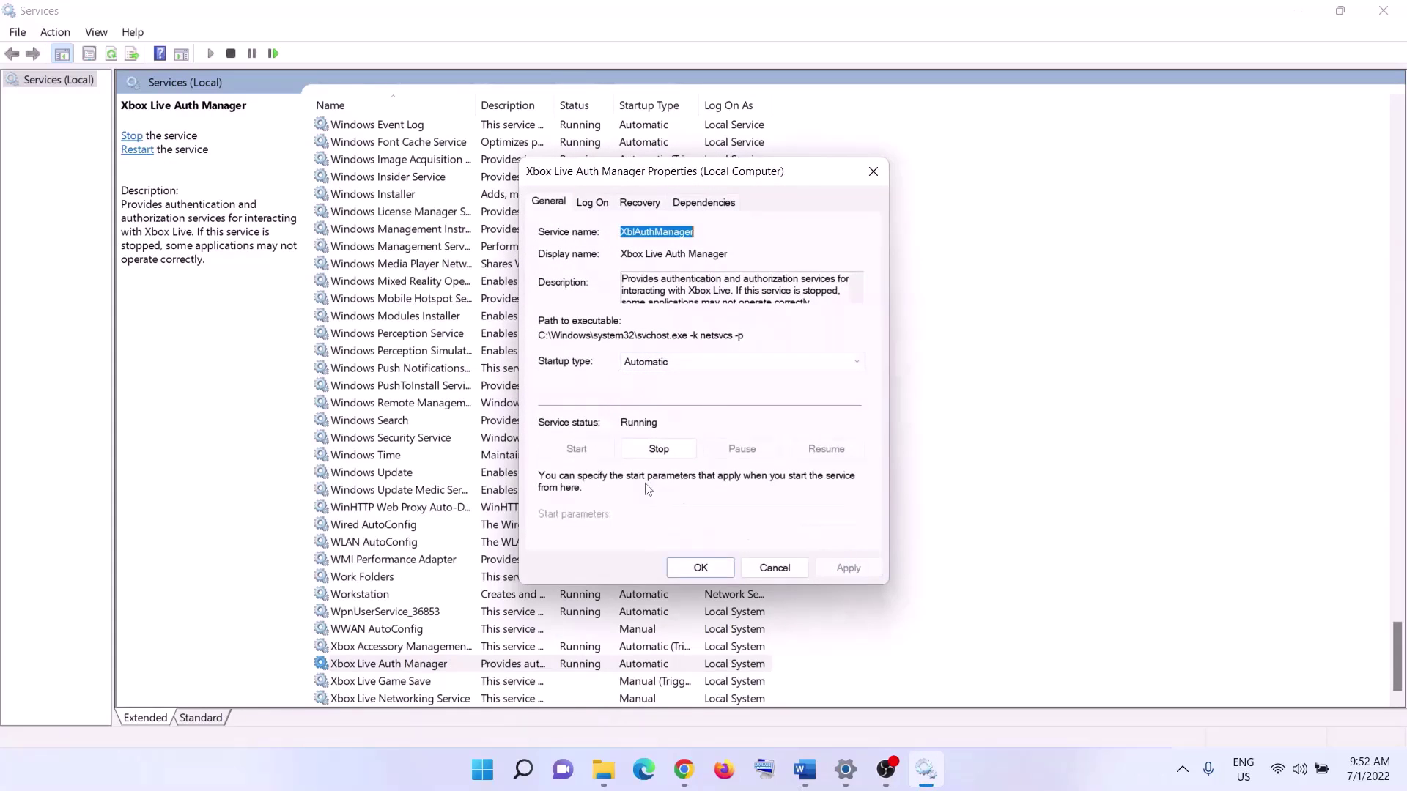
left_click(723, 573)
- Set Xbox Live Game Save to Automatic, apply, and start it
key("Down")
key("Return")
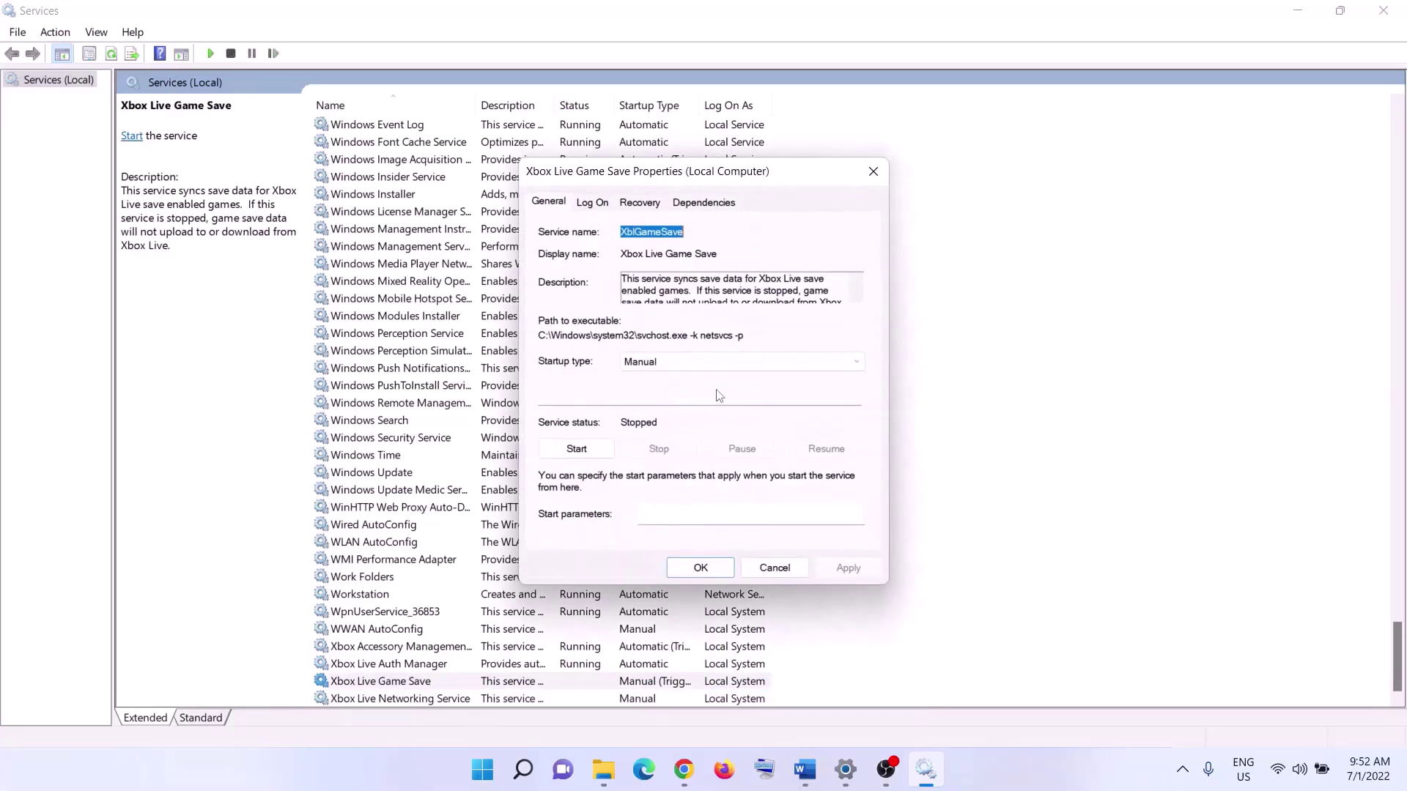
left_click(693, 364)
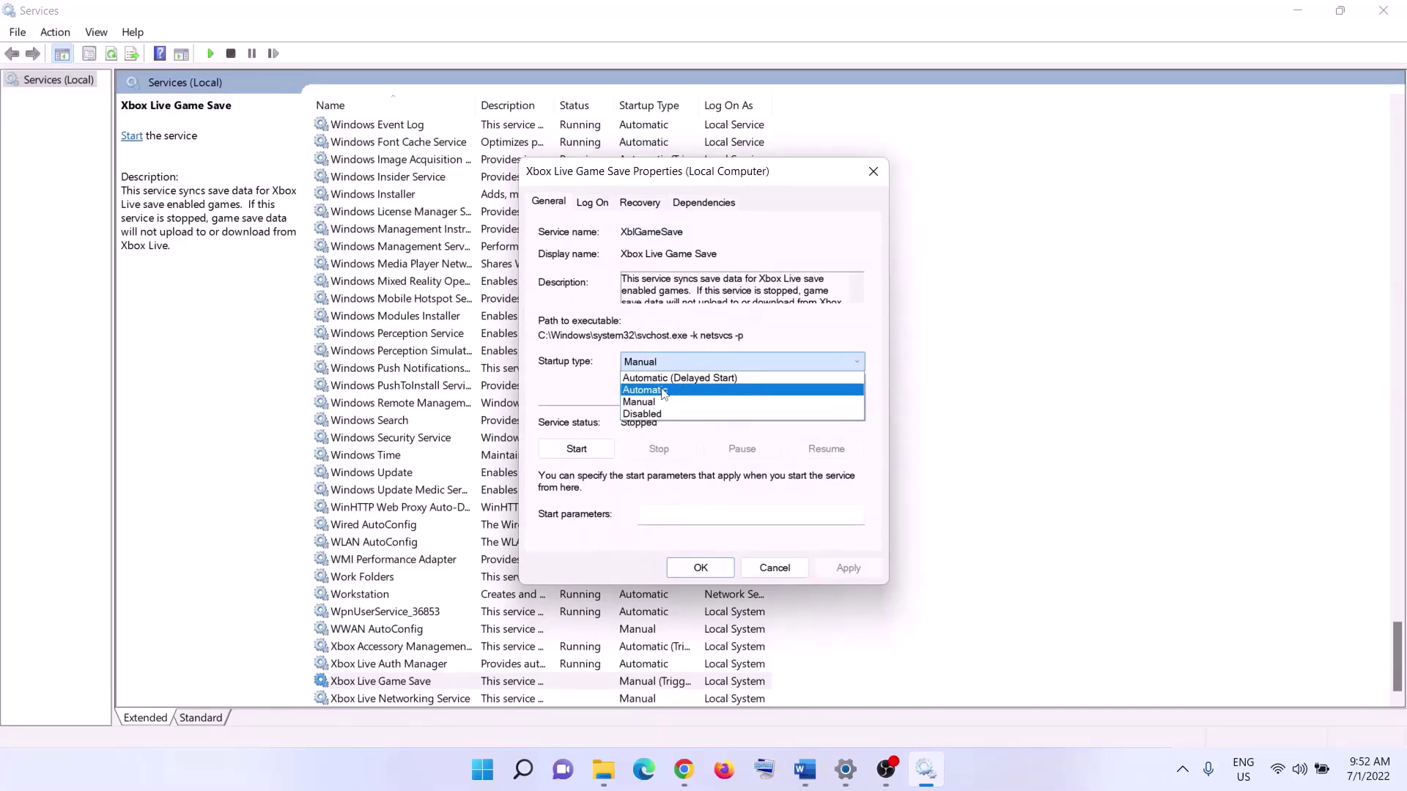
left_click(664, 392)
left_click(848, 568)
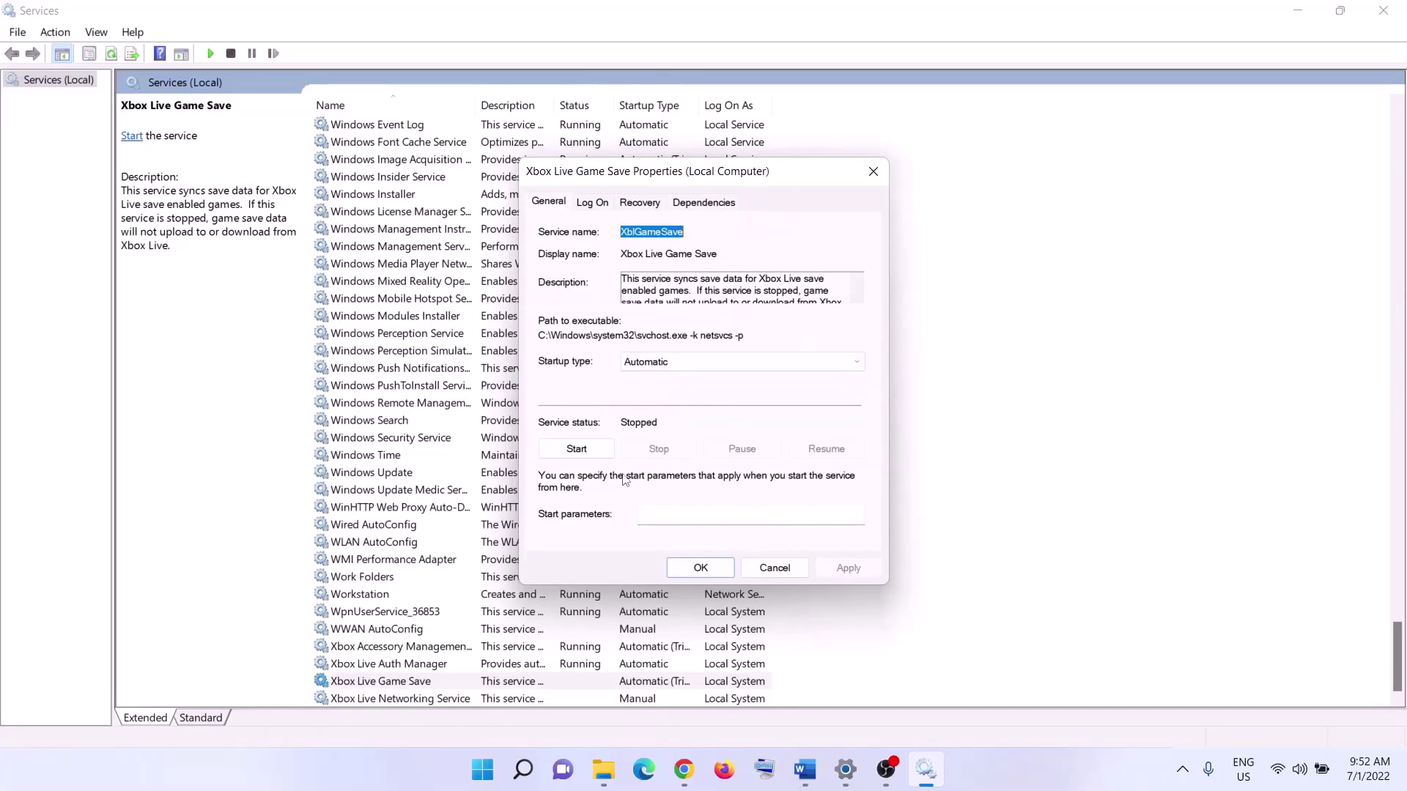
left_click(579, 450)
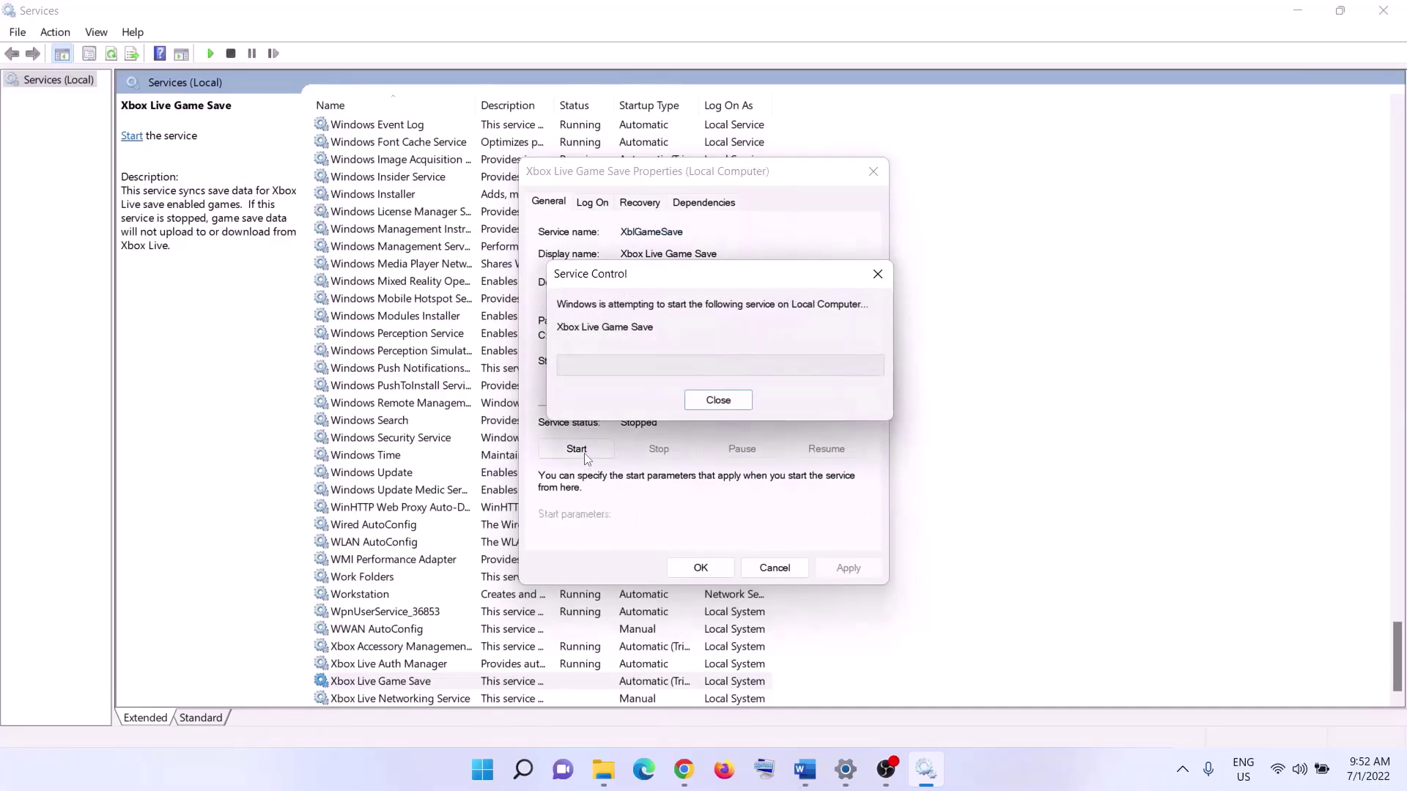
left_click(701, 569)
- Set Xbox Live Networking Service to Automatic, apply, and start it
double_click(458, 700)
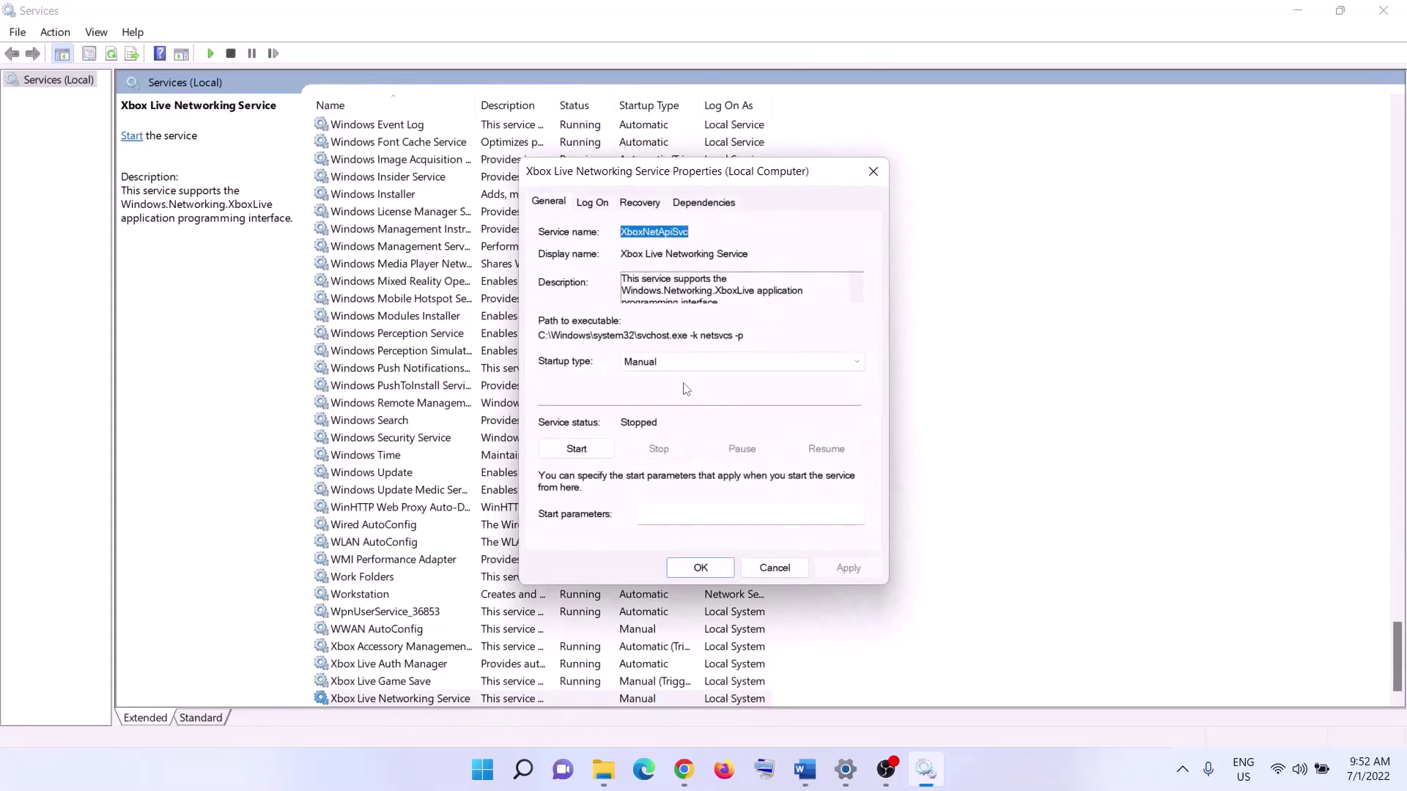
left_click(683, 362)
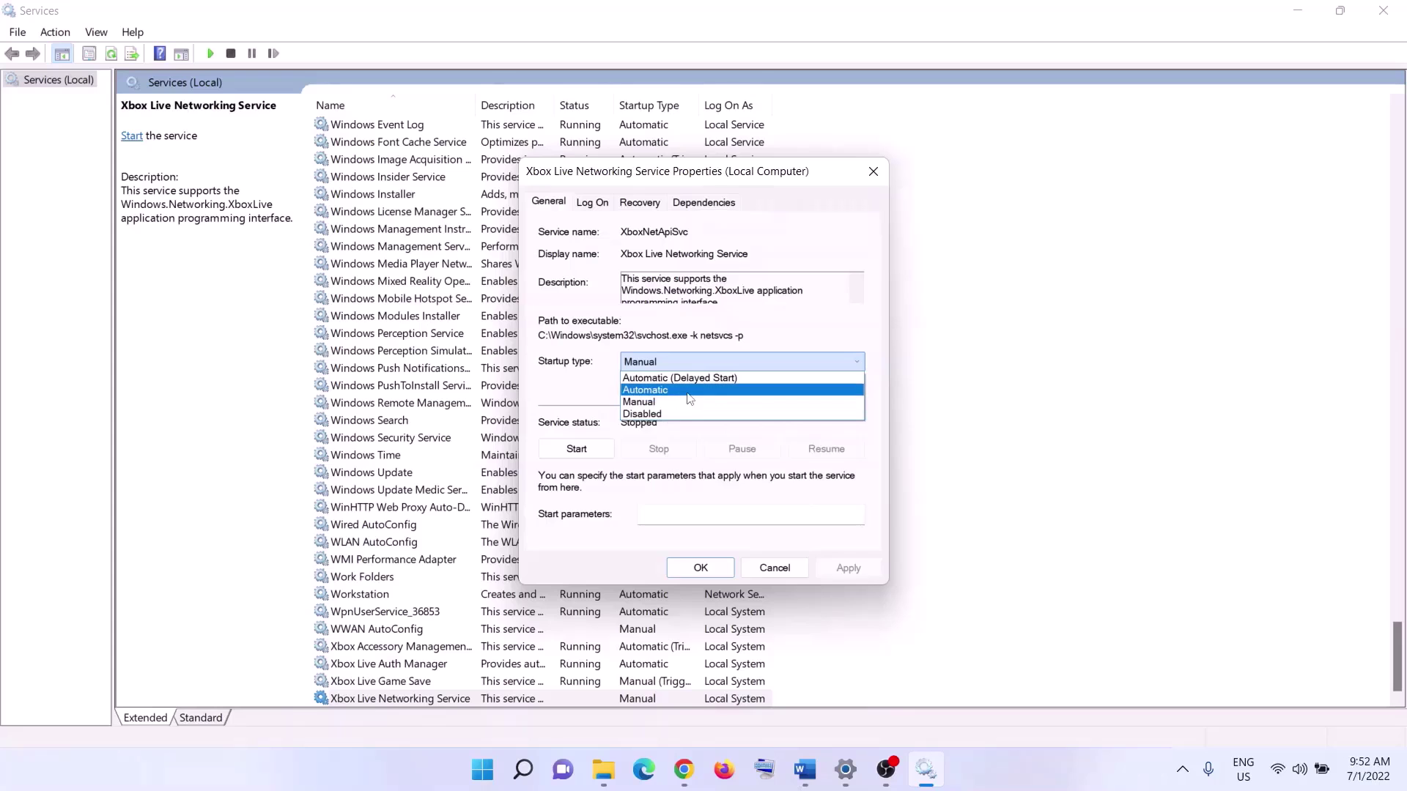
left_click(659, 390)
left_click(828, 567)
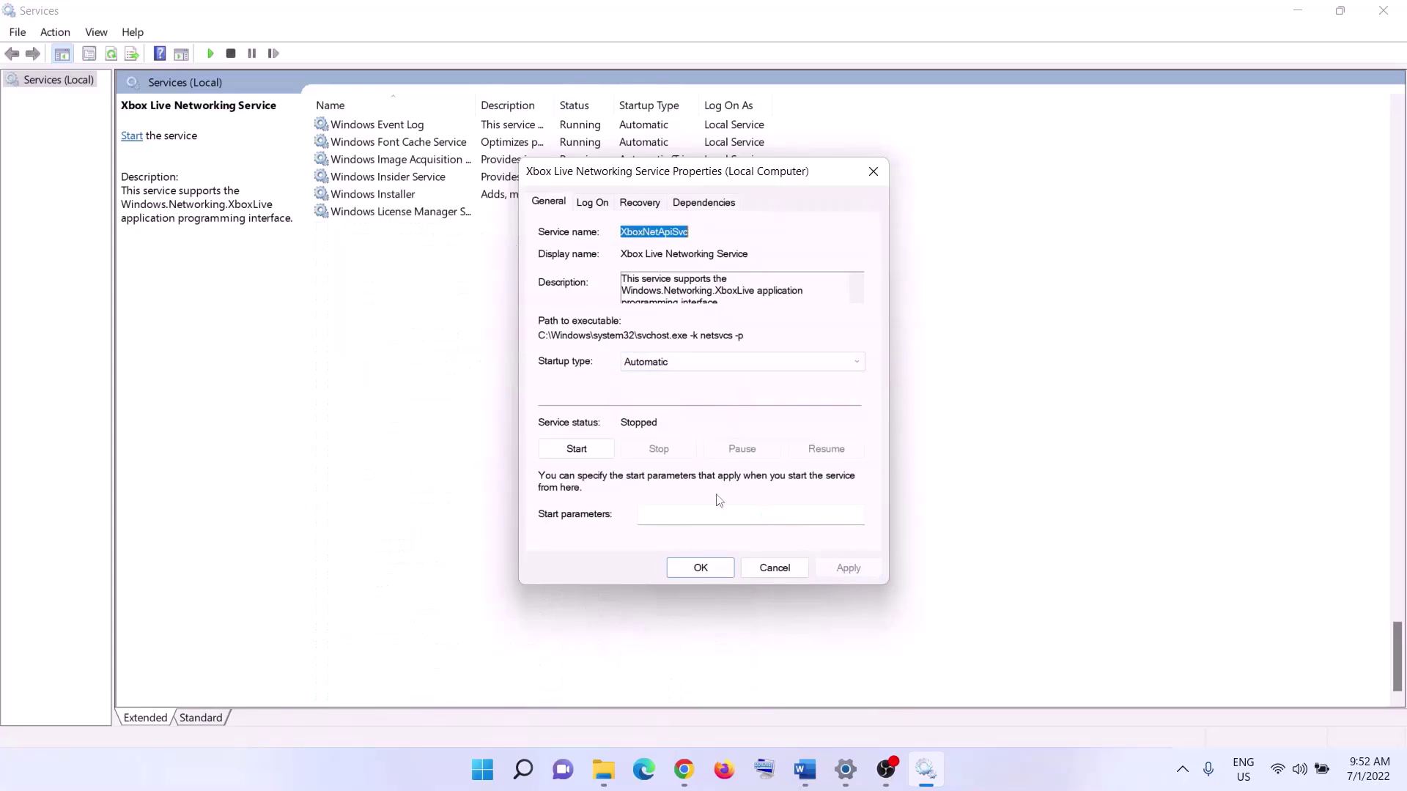
left_click(576, 448)
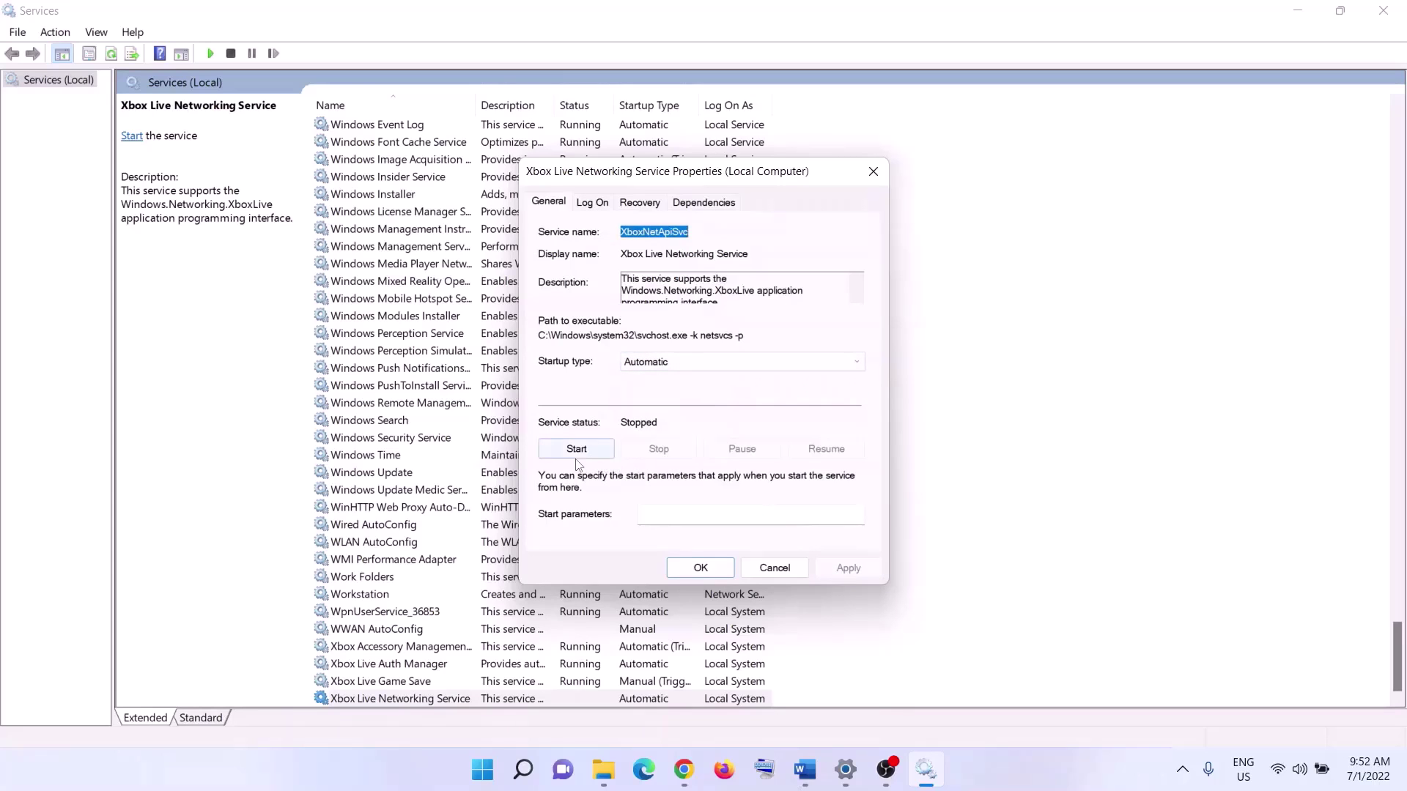
left_click(700, 569)
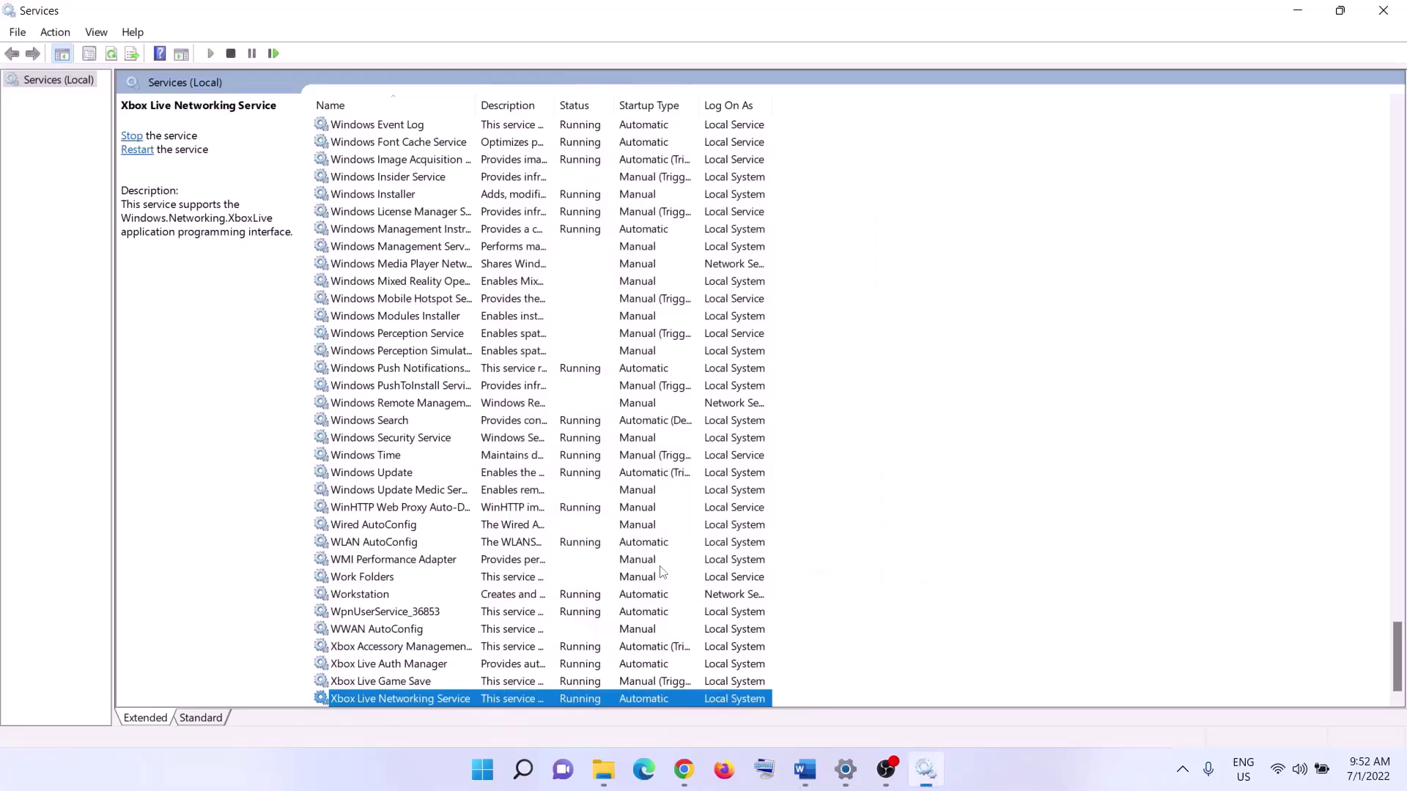
- Keep Windows Update on Automatic startup and apply
left_click(453, 476)
double_click(528, 473)
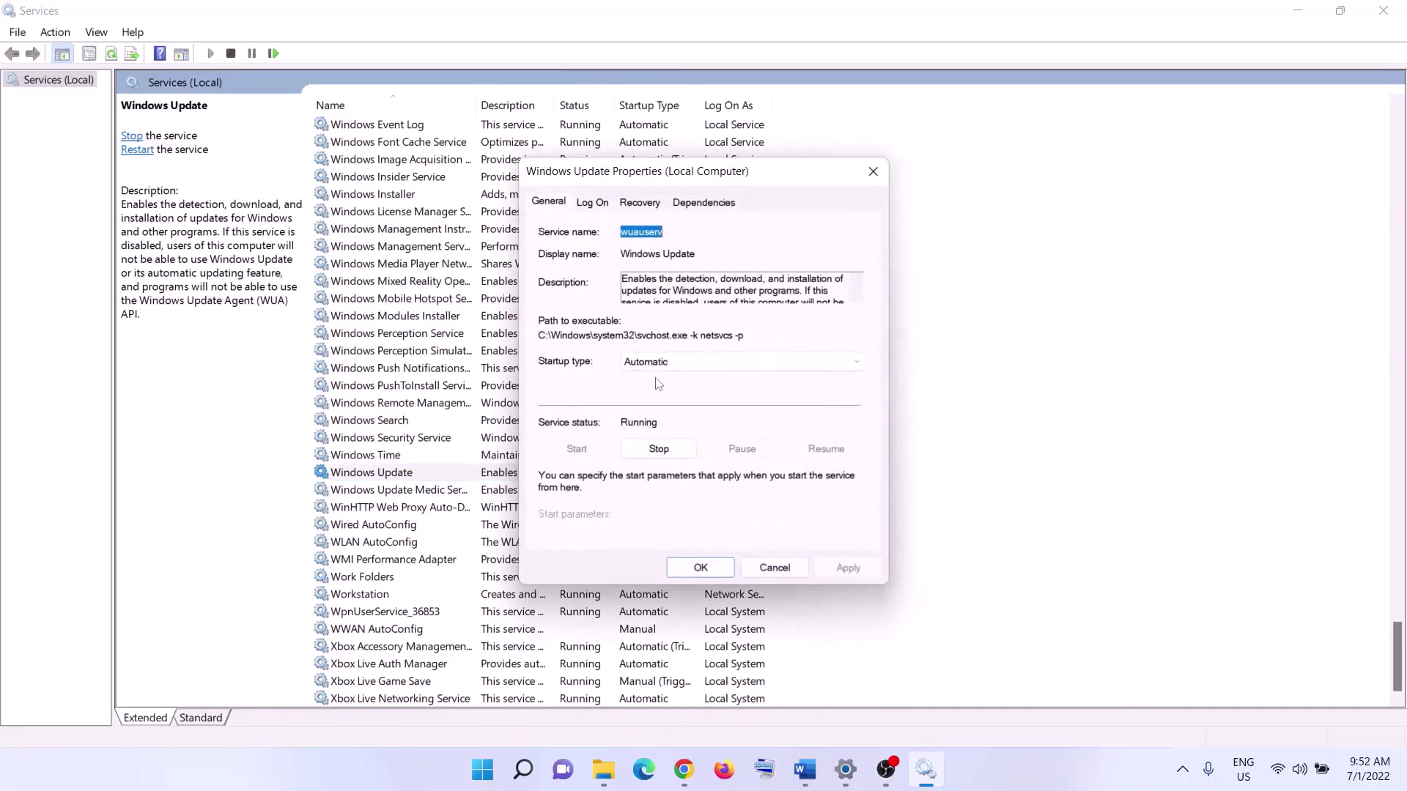
left_click(659, 362)
left_click(660, 368)
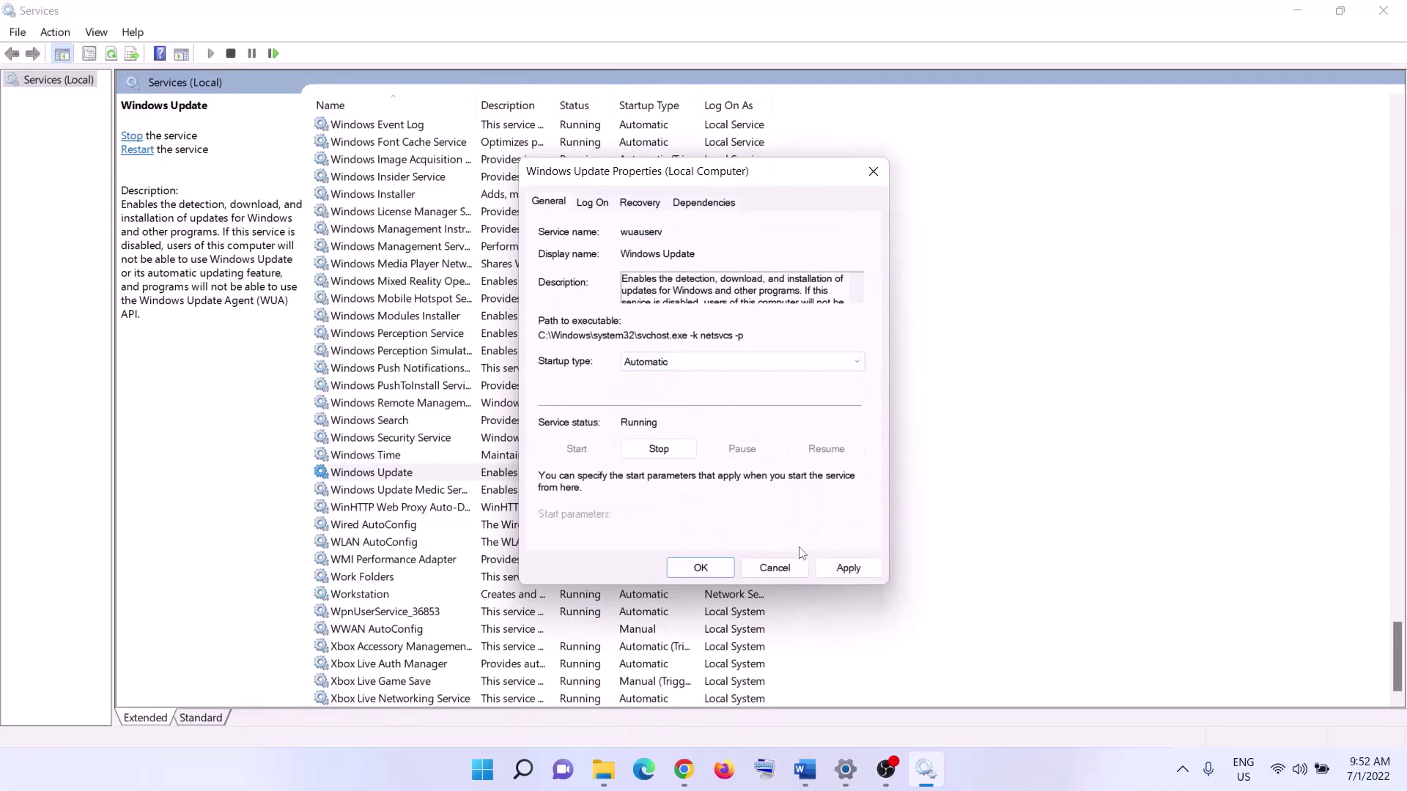
left_click(840, 568)
left_click(700, 569)
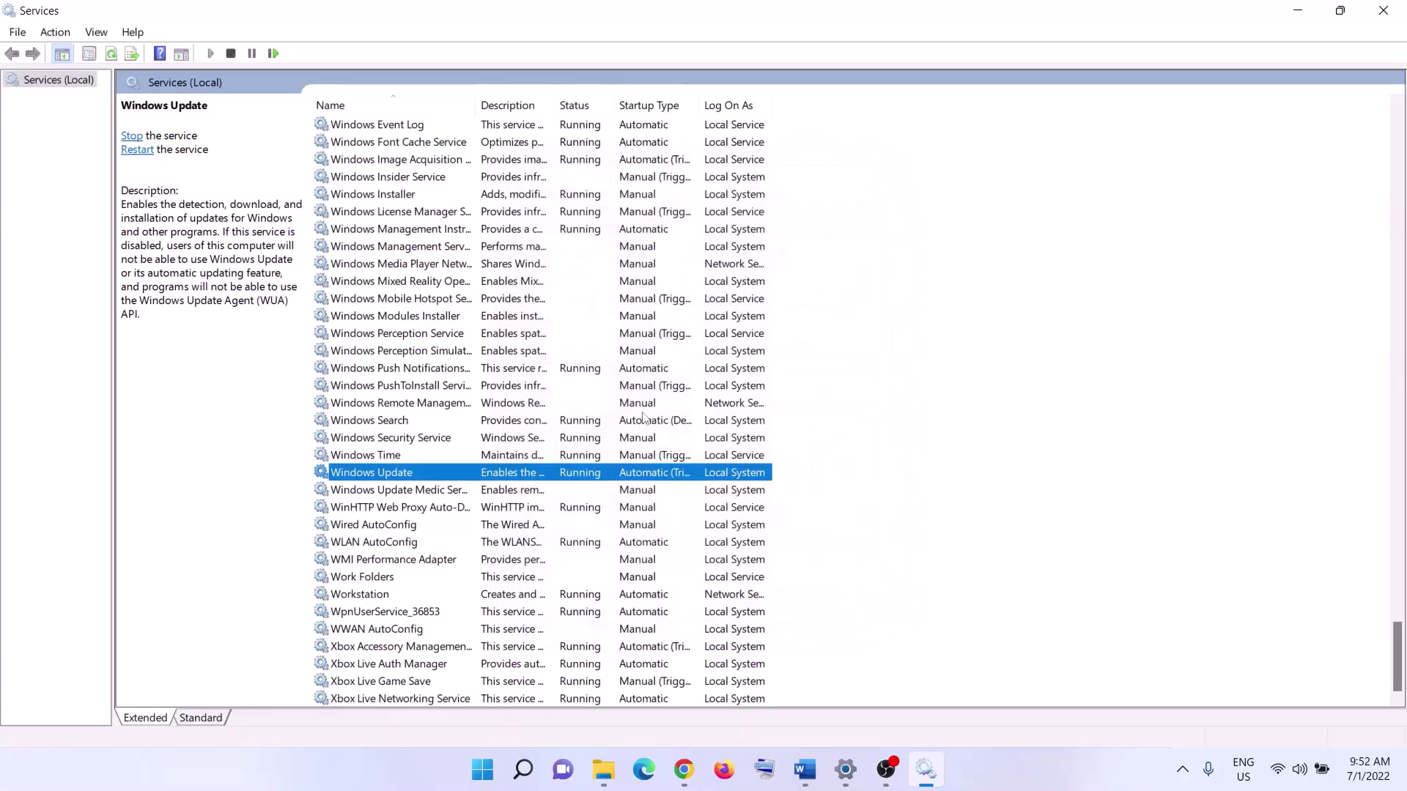
left_click(529, 403)
- Stop both Gaming Services entries
key("g")
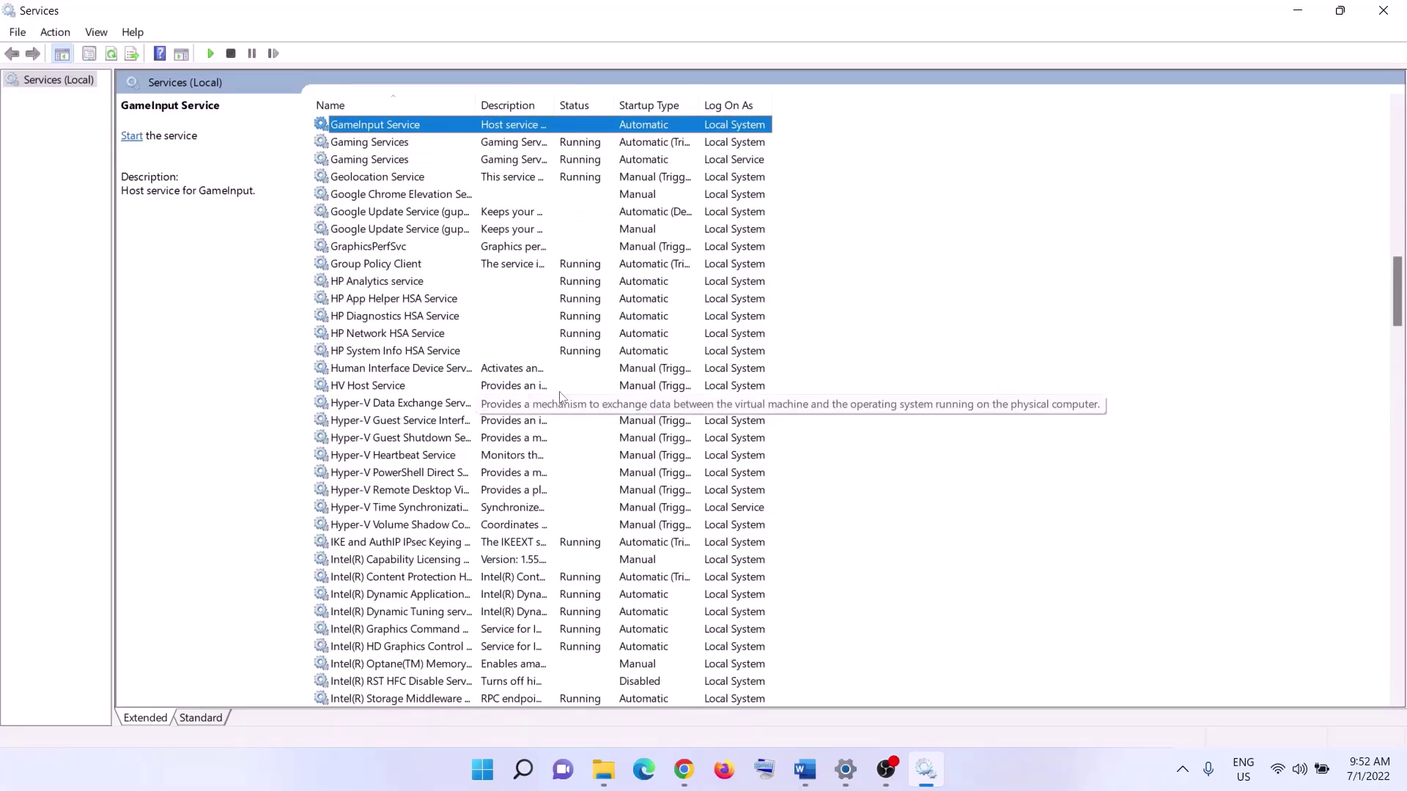
scroll(531, 402, "up", 2)
left_click(564, 249)
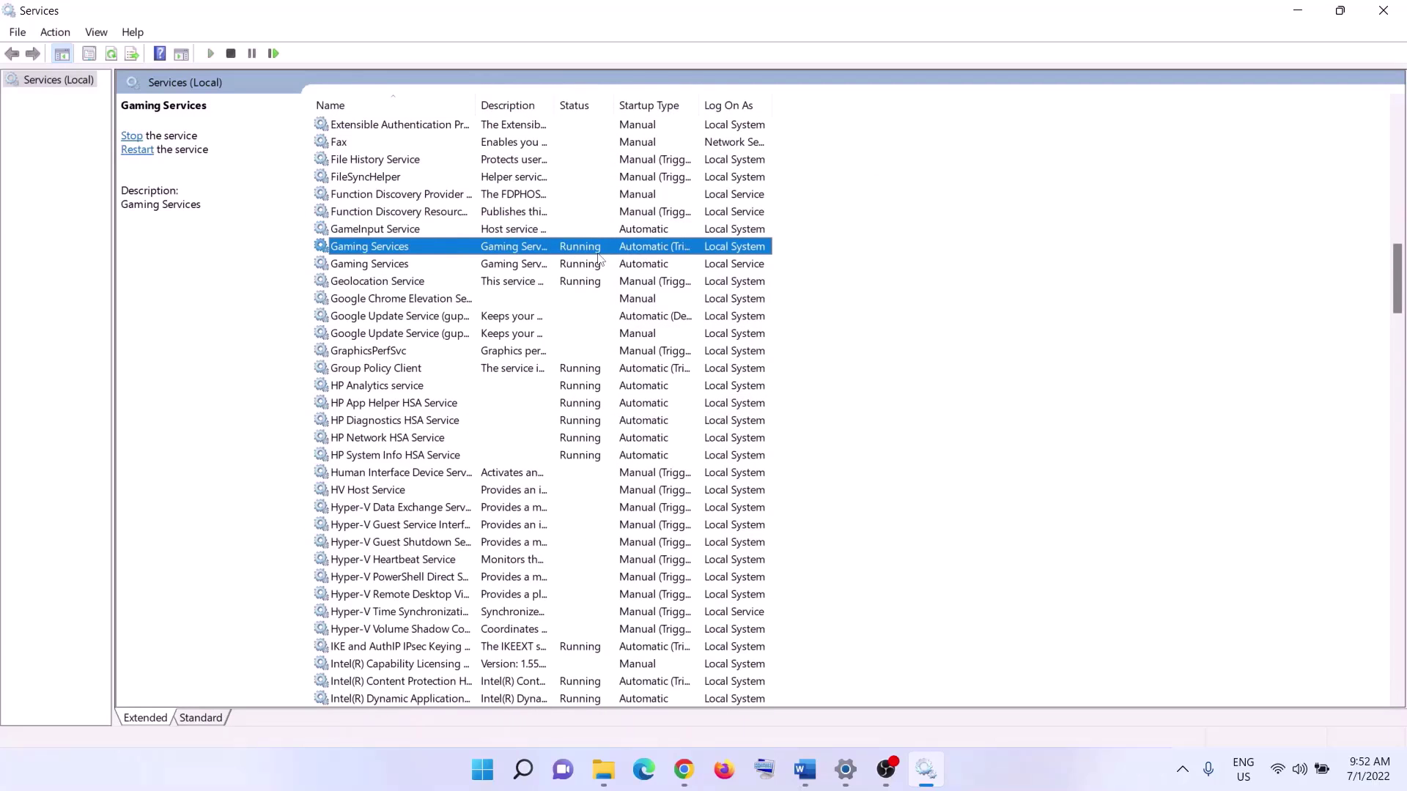
left_click(578, 261)
left_click(579, 254)
left_click(579, 260)
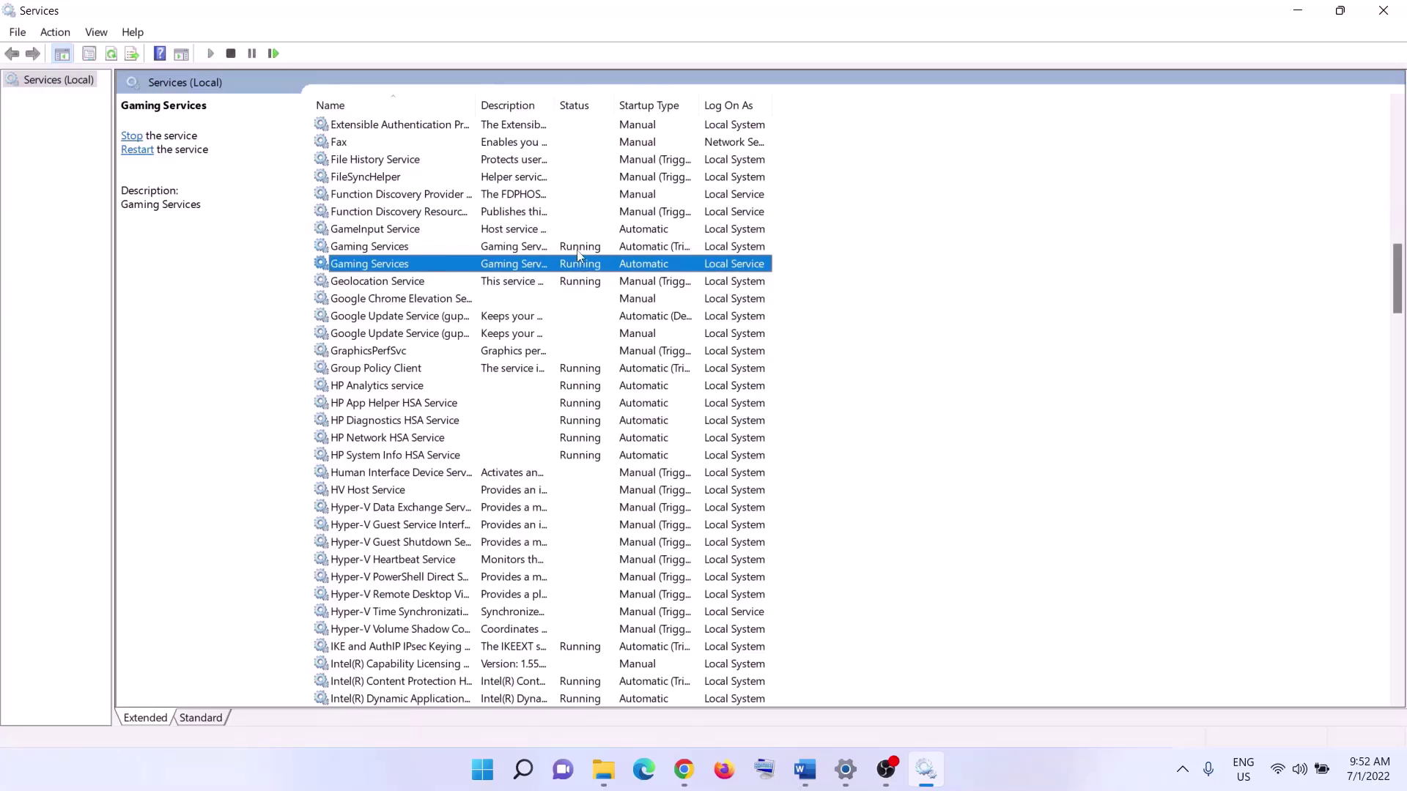
left_click(581, 253)
right_click(581, 255)
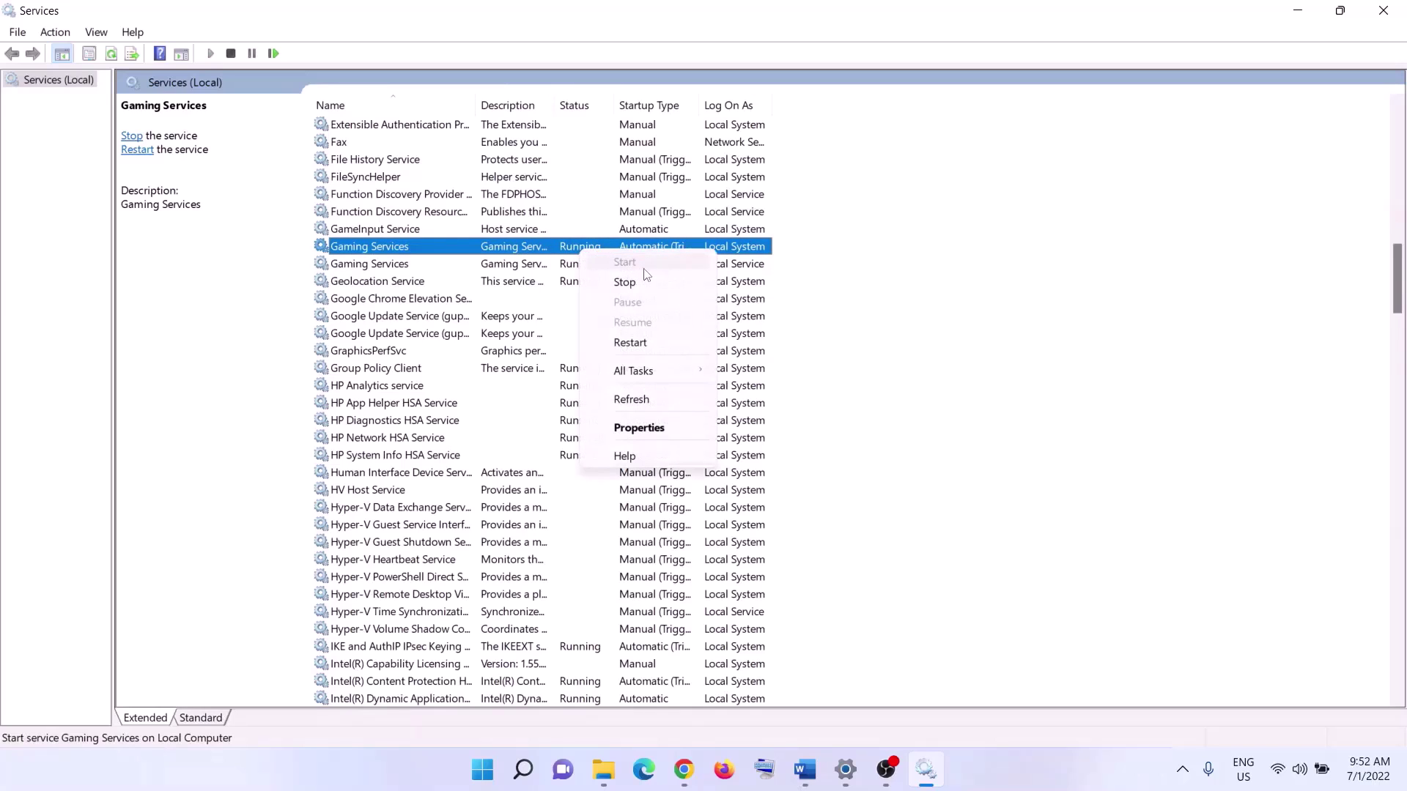
left_click(567, 258)
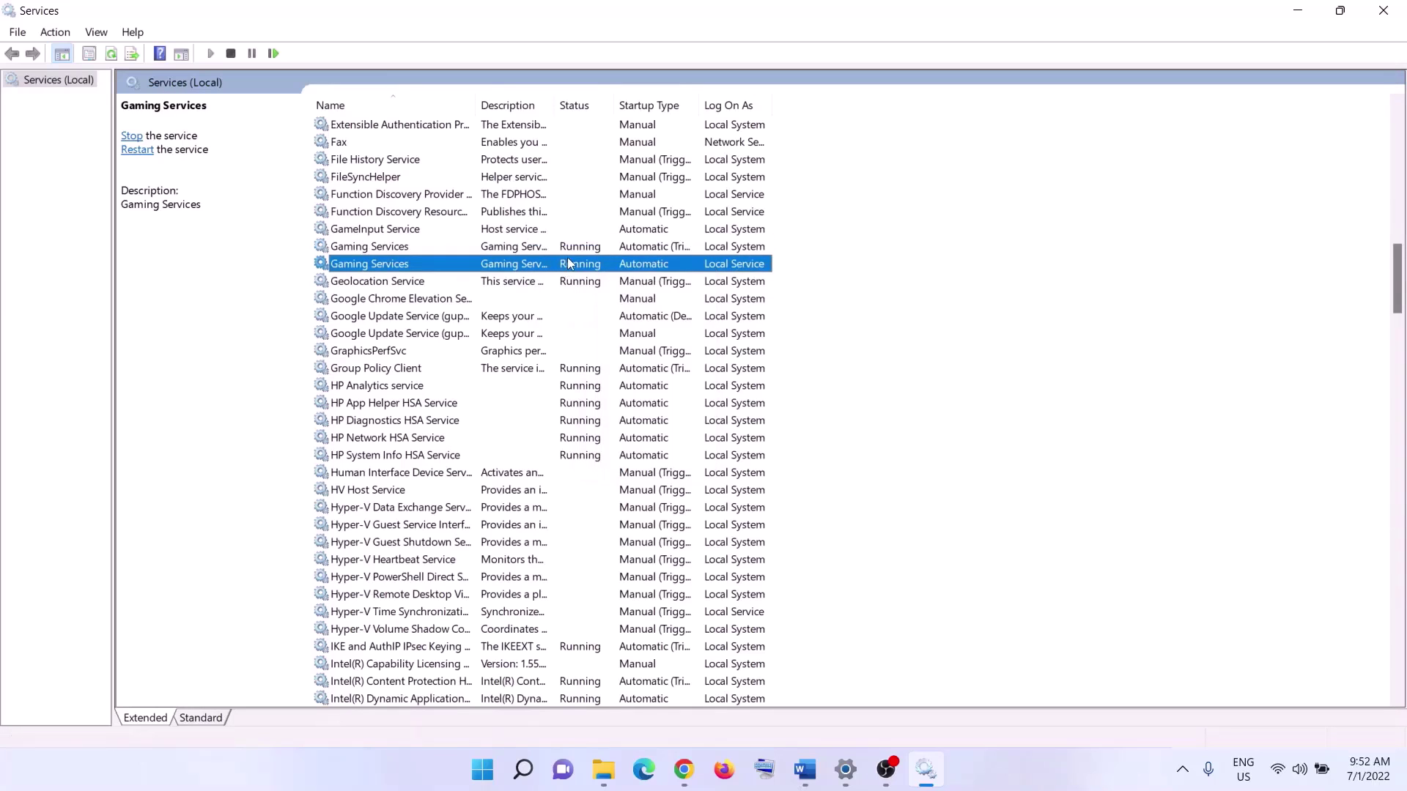
left_click(569, 252)
left_click(572, 268)
left_click(573, 253)
right_click(575, 255)
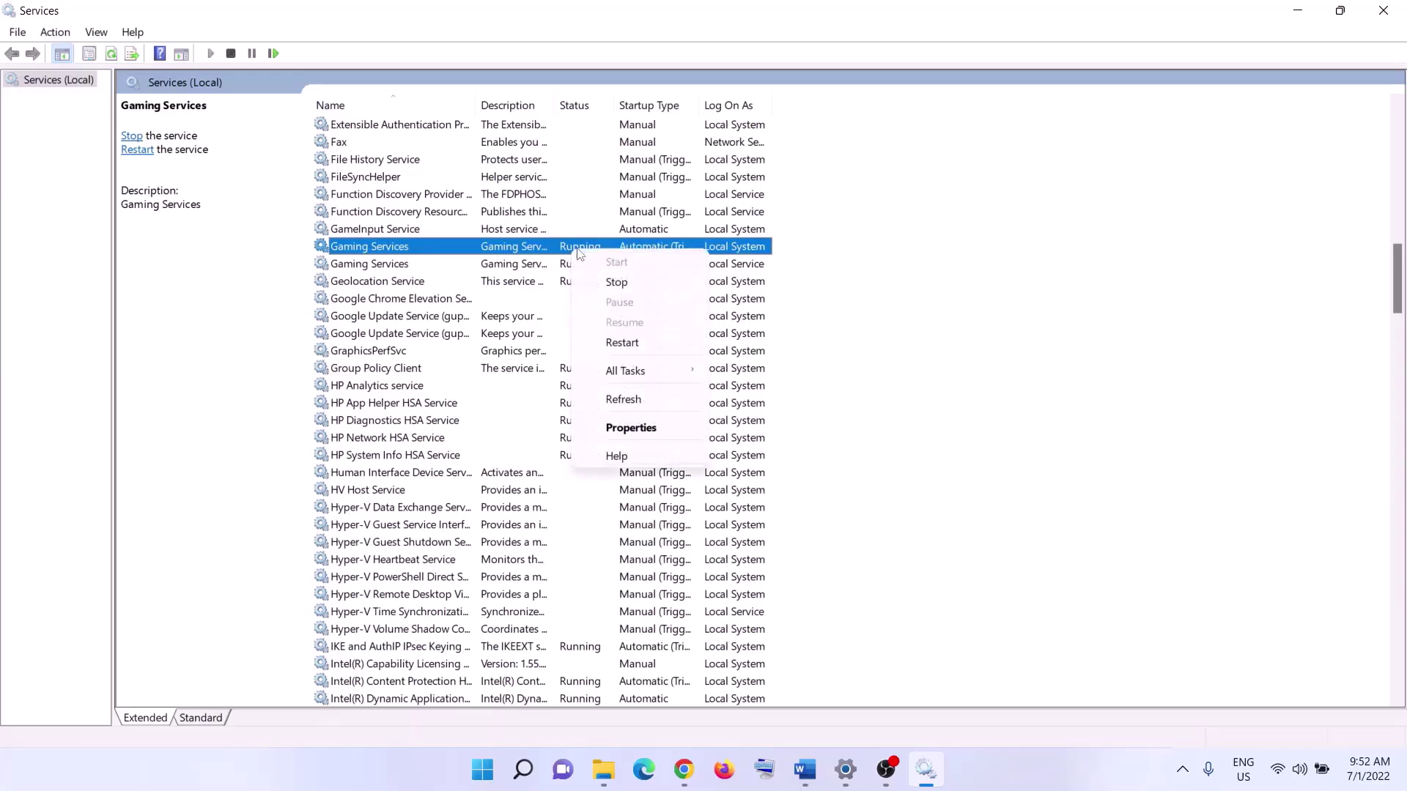
left_click(634, 285)
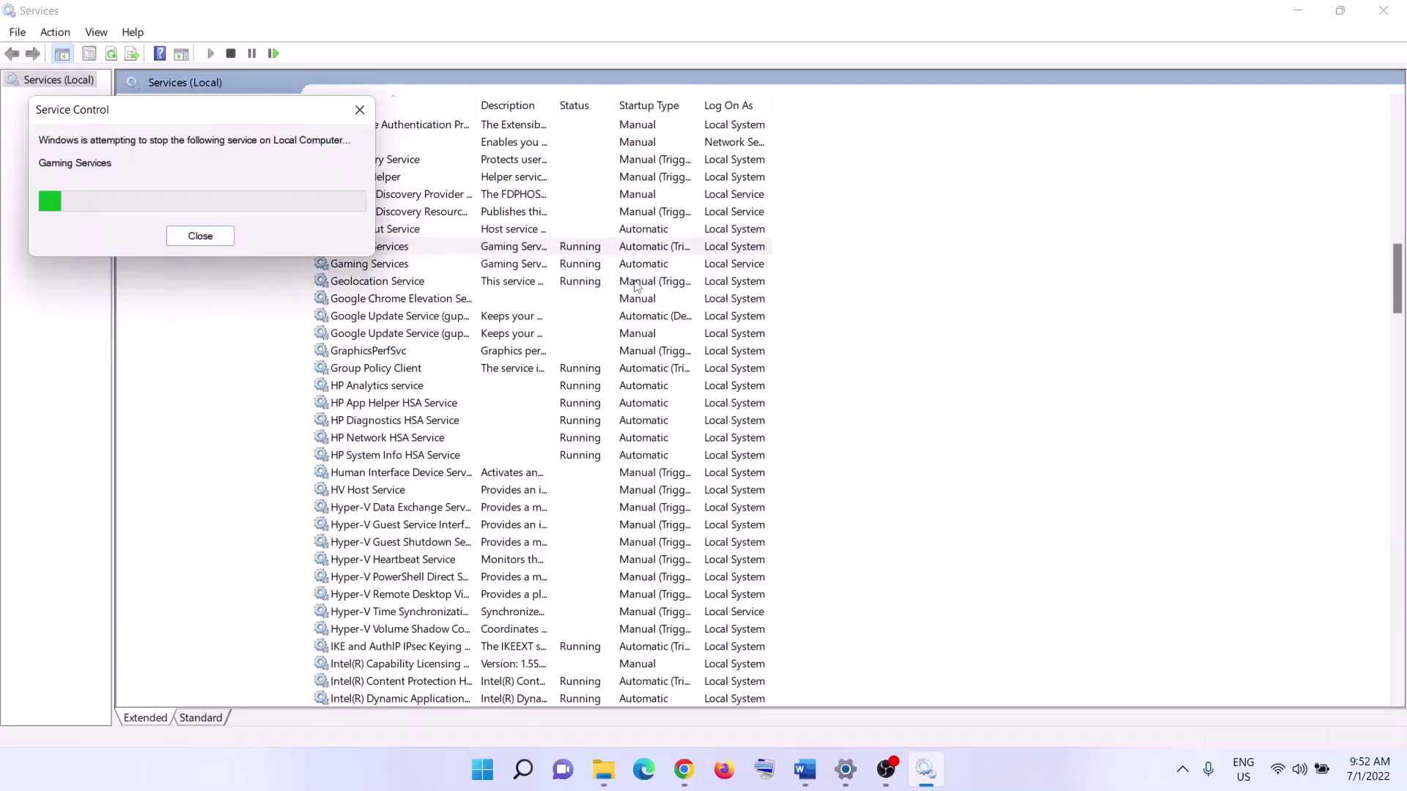
left_click(579, 266)
right_click(582, 268)
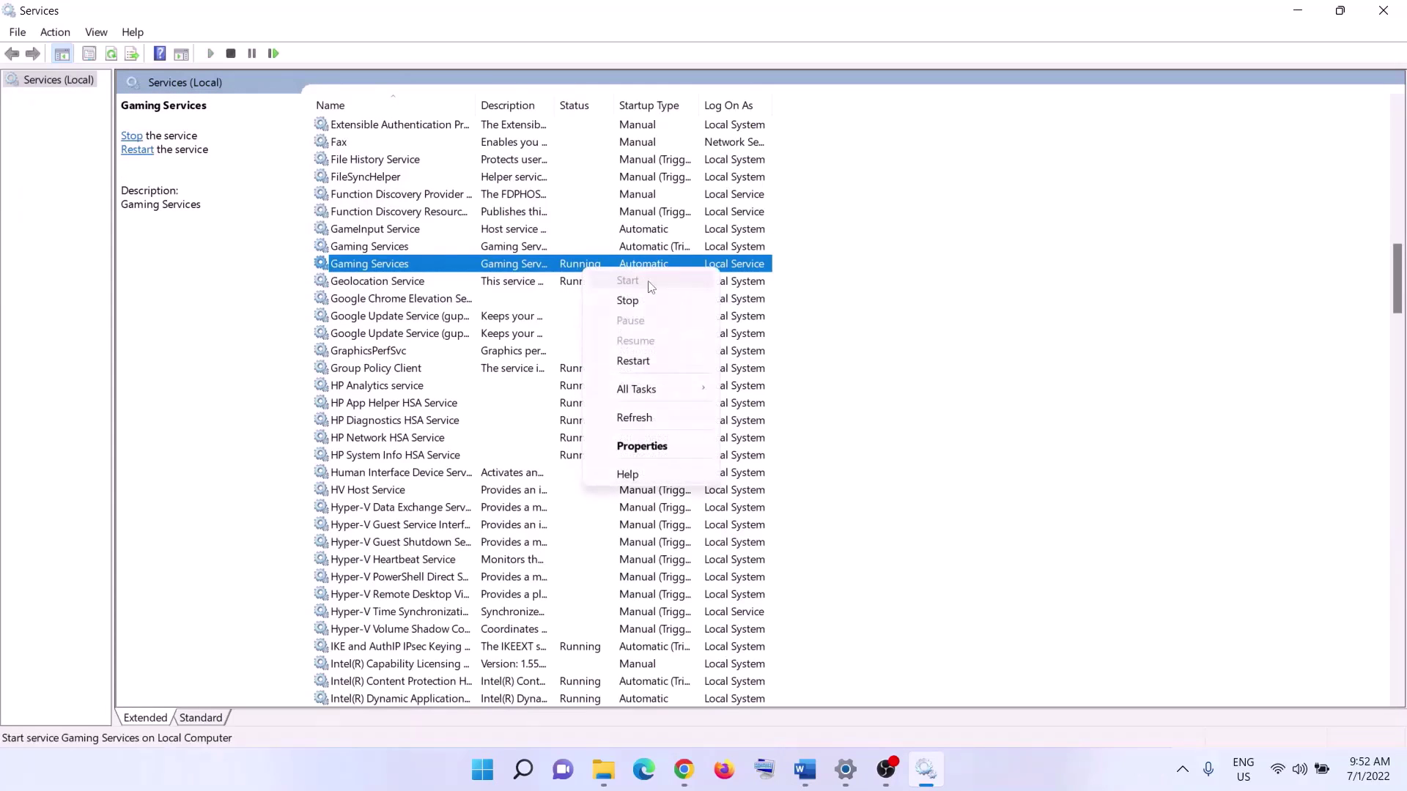
left_click(628, 300)
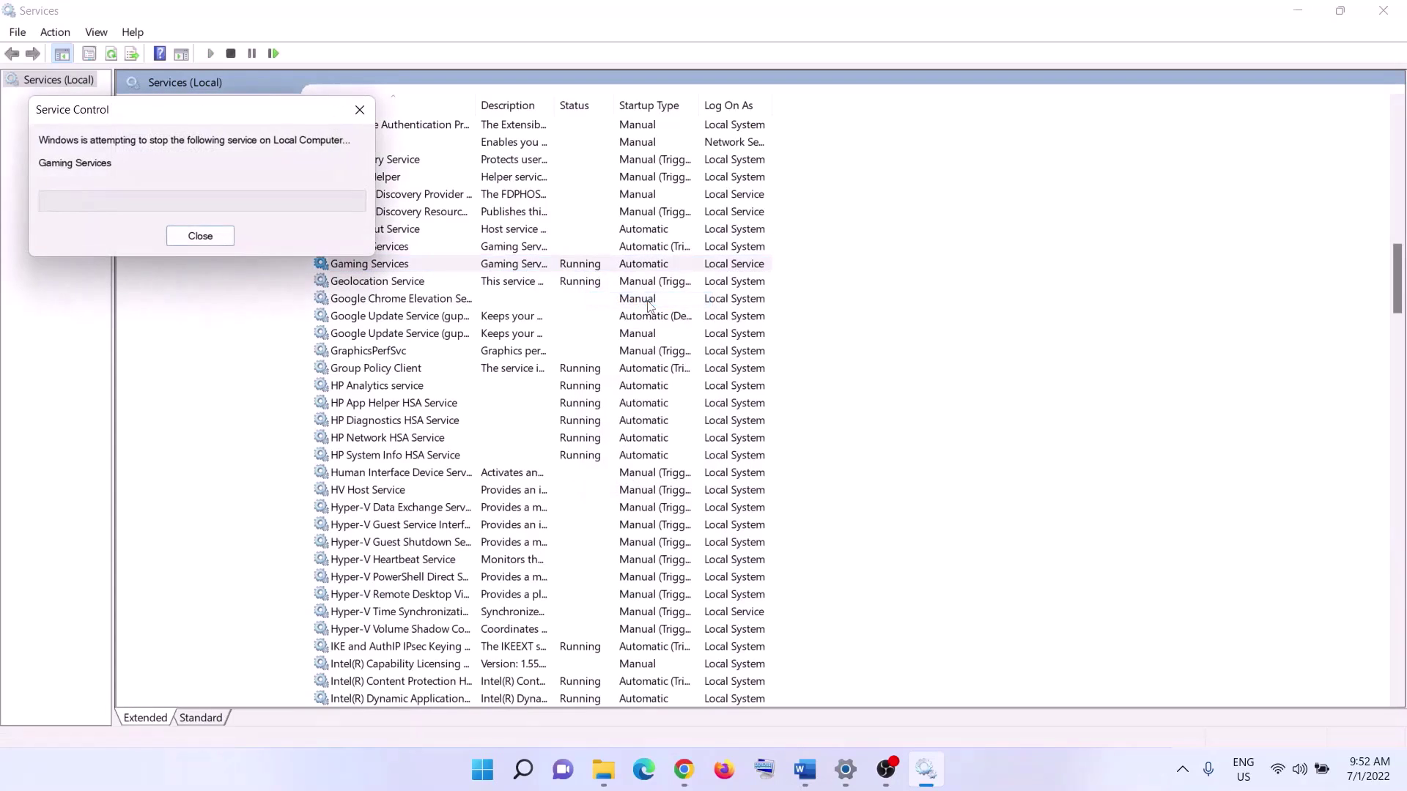
- Start both Gaming Services entries again
left_click(554, 249)
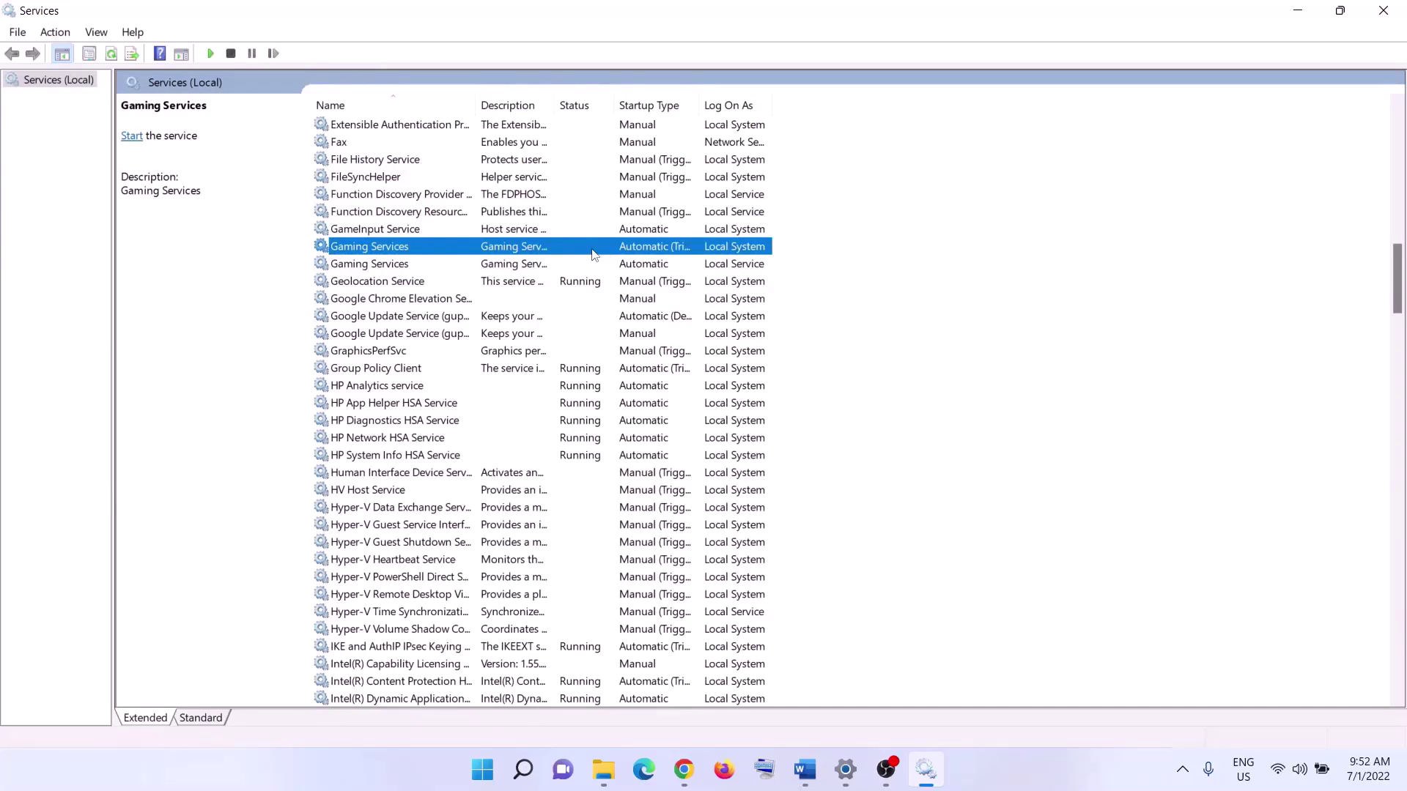
right_click(593, 255)
left_click(650, 264)
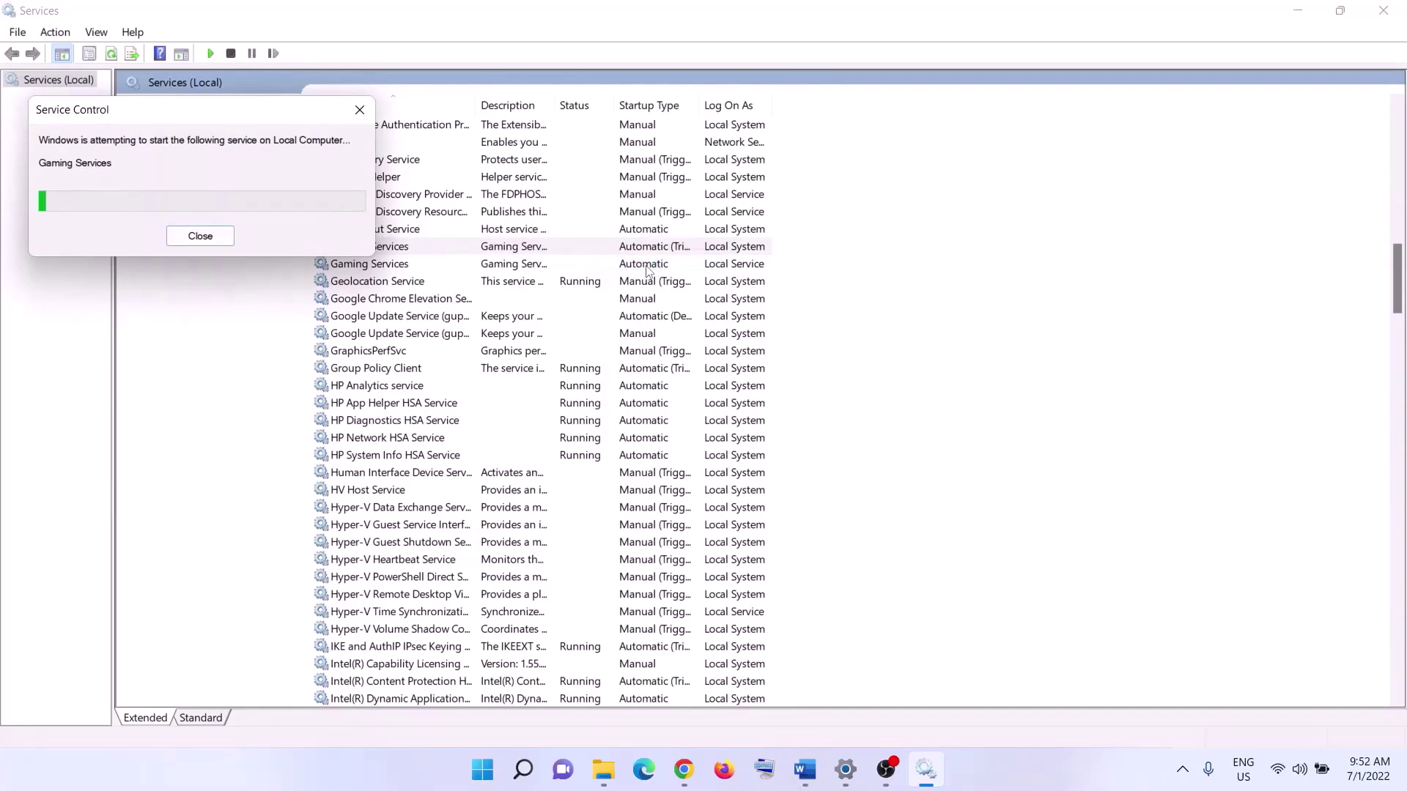
left_click(545, 266)
right_click(546, 267)
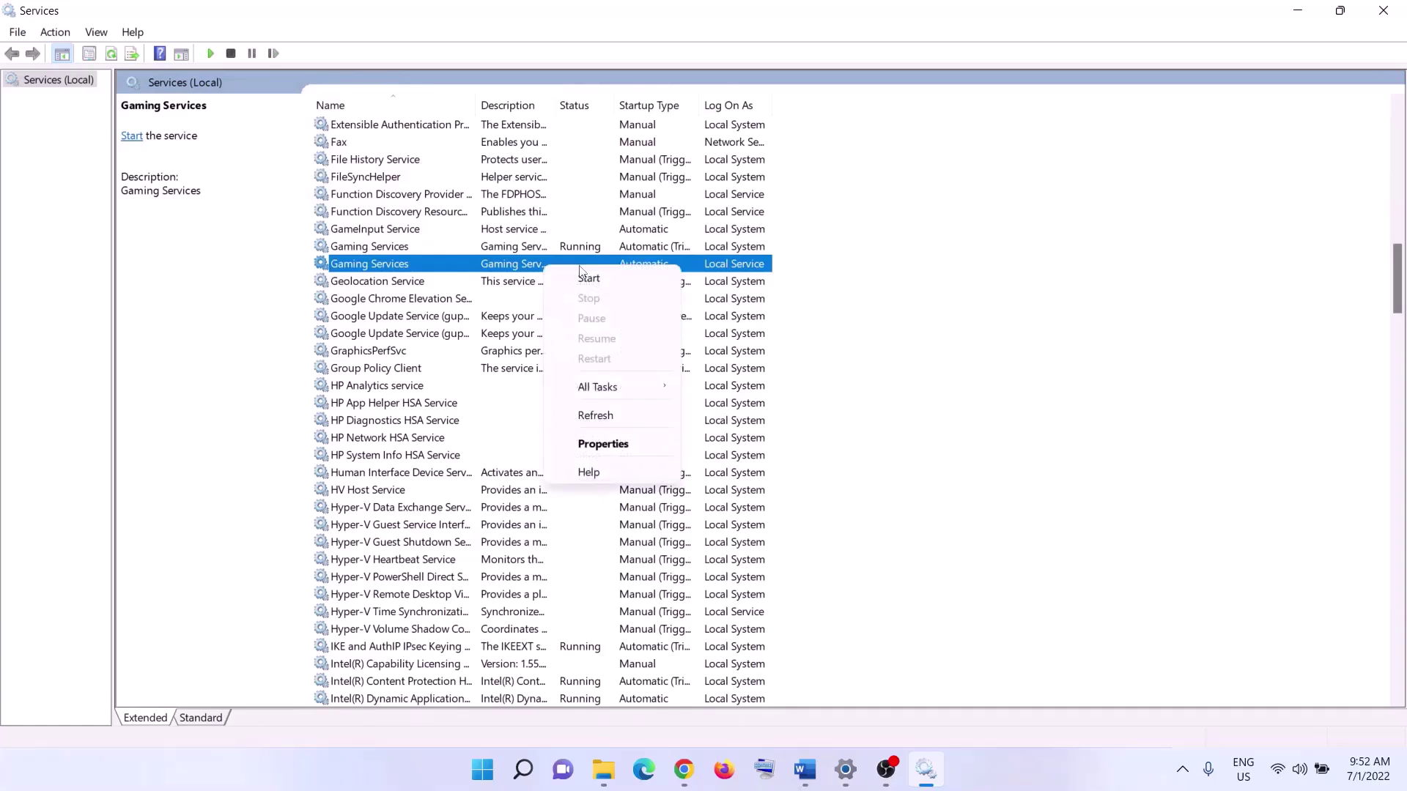
left_click(587, 278)
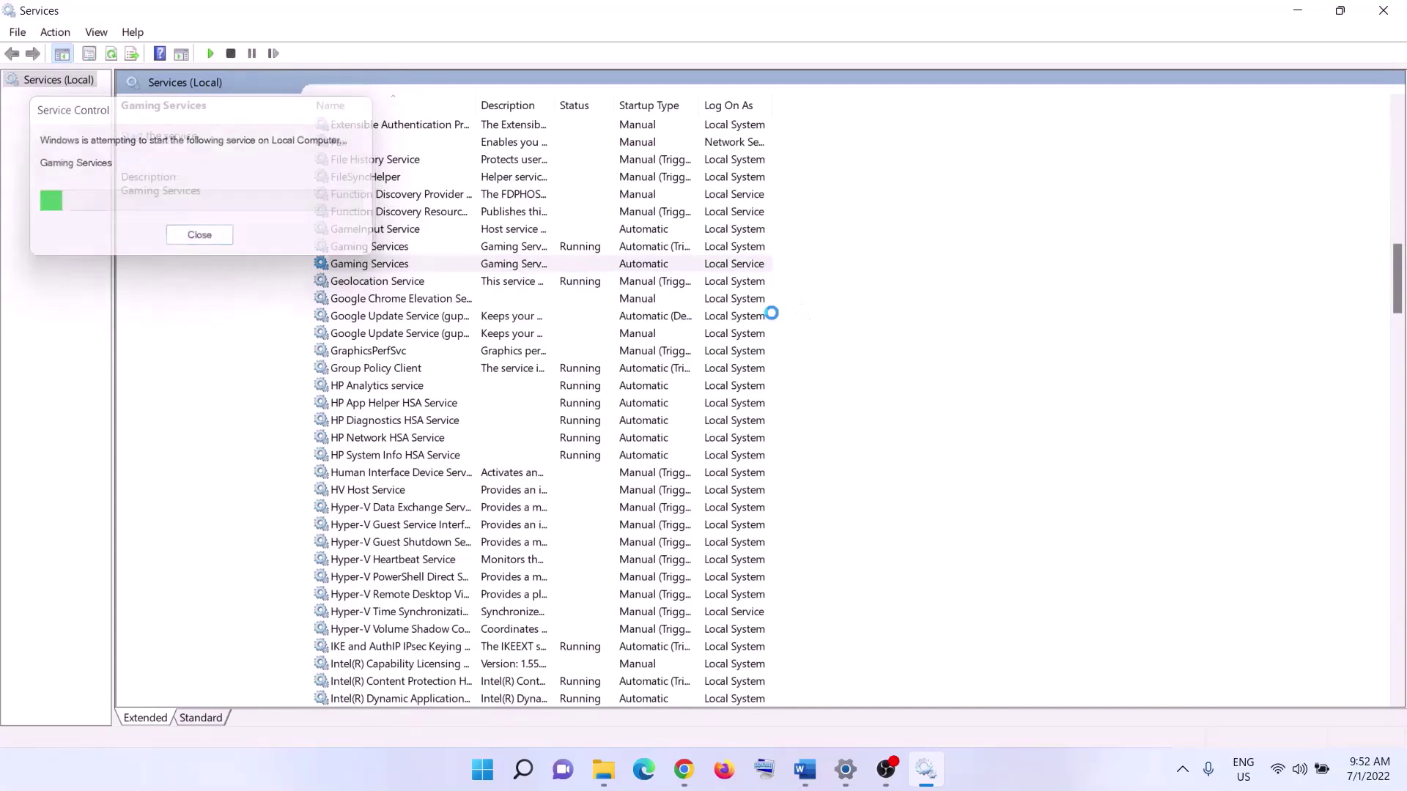
- Set Microsoft Store Install Service to Automatic startup, then close Services
left_click(599, 406)
key("m")
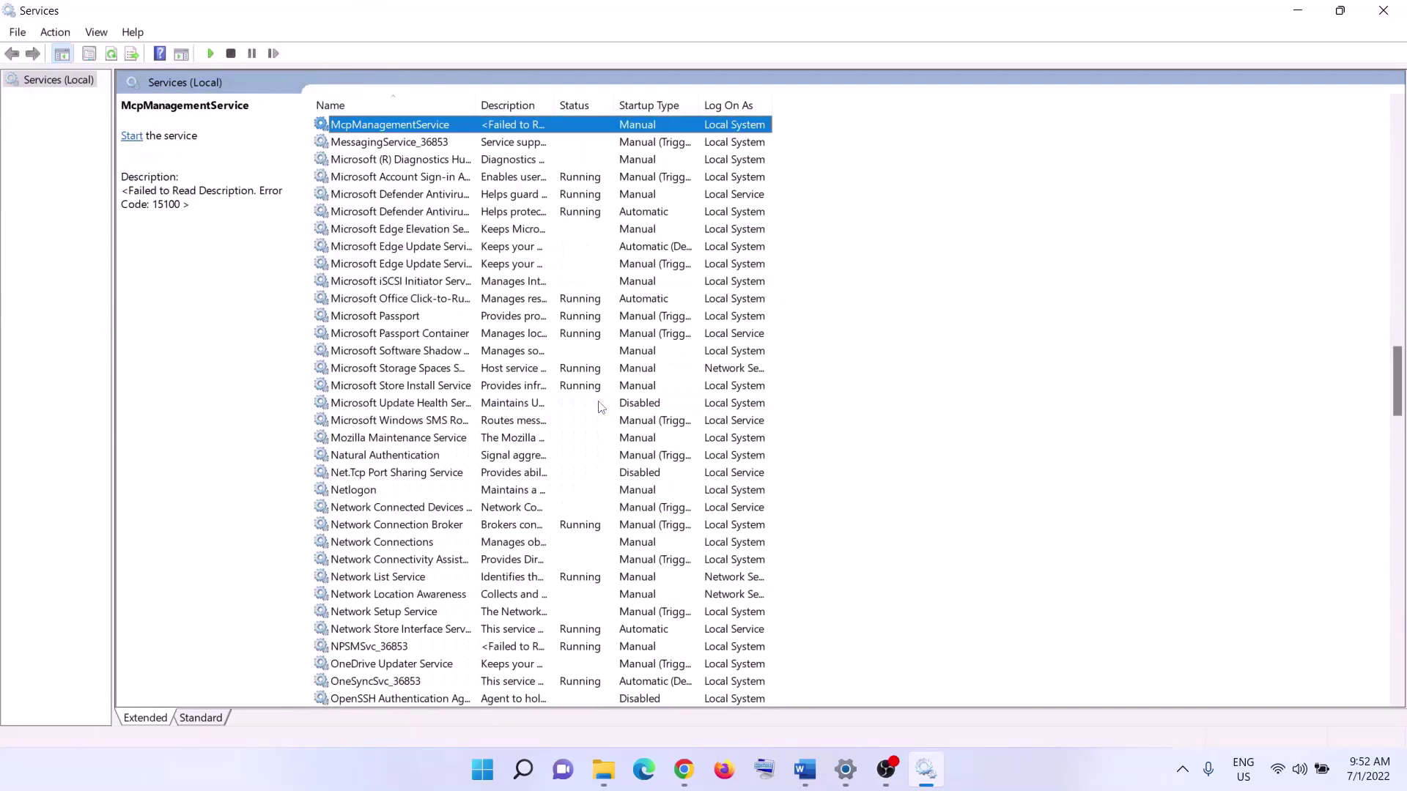
left_click(584, 387)
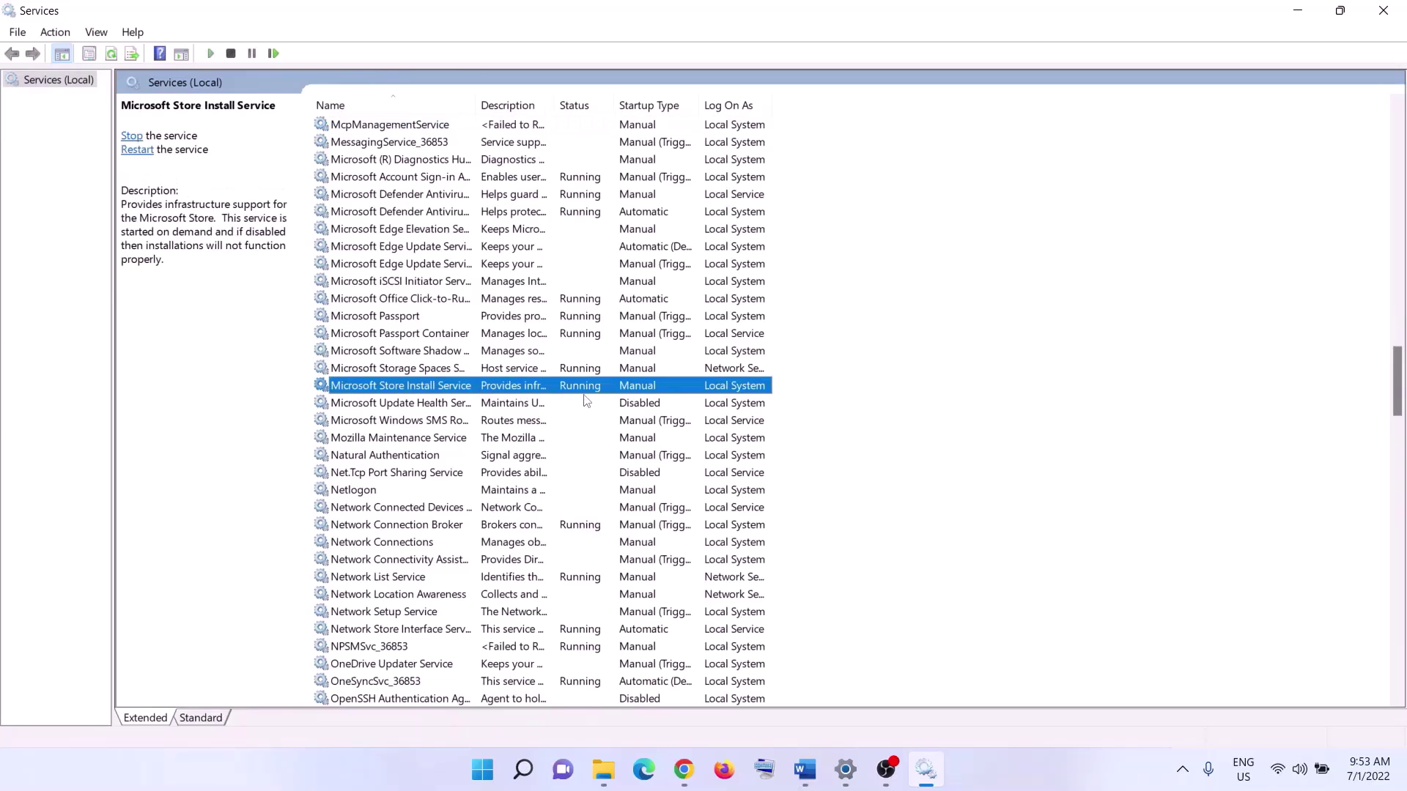
double_click(563, 391)
left_click(675, 361)
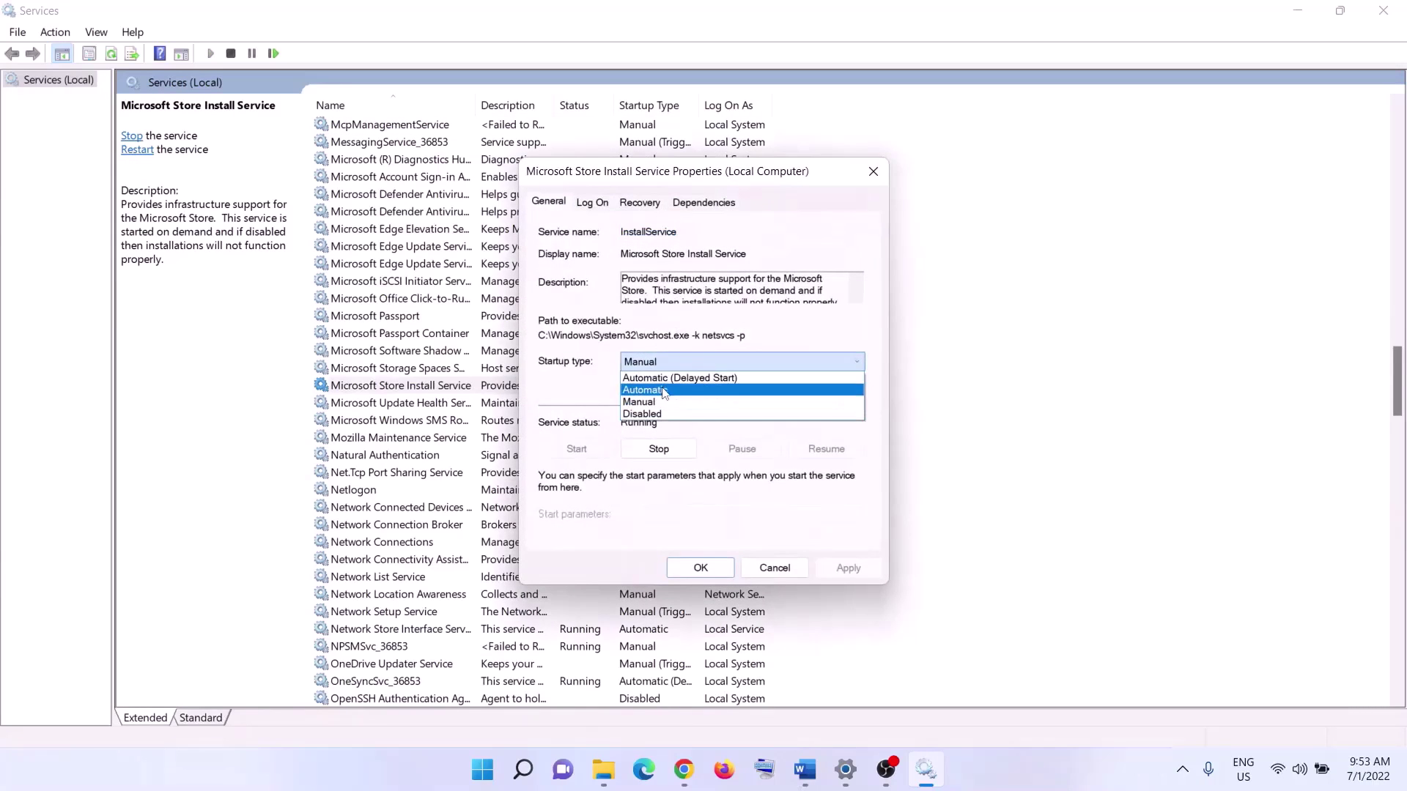
left_click(663, 390)
key("alt+a")
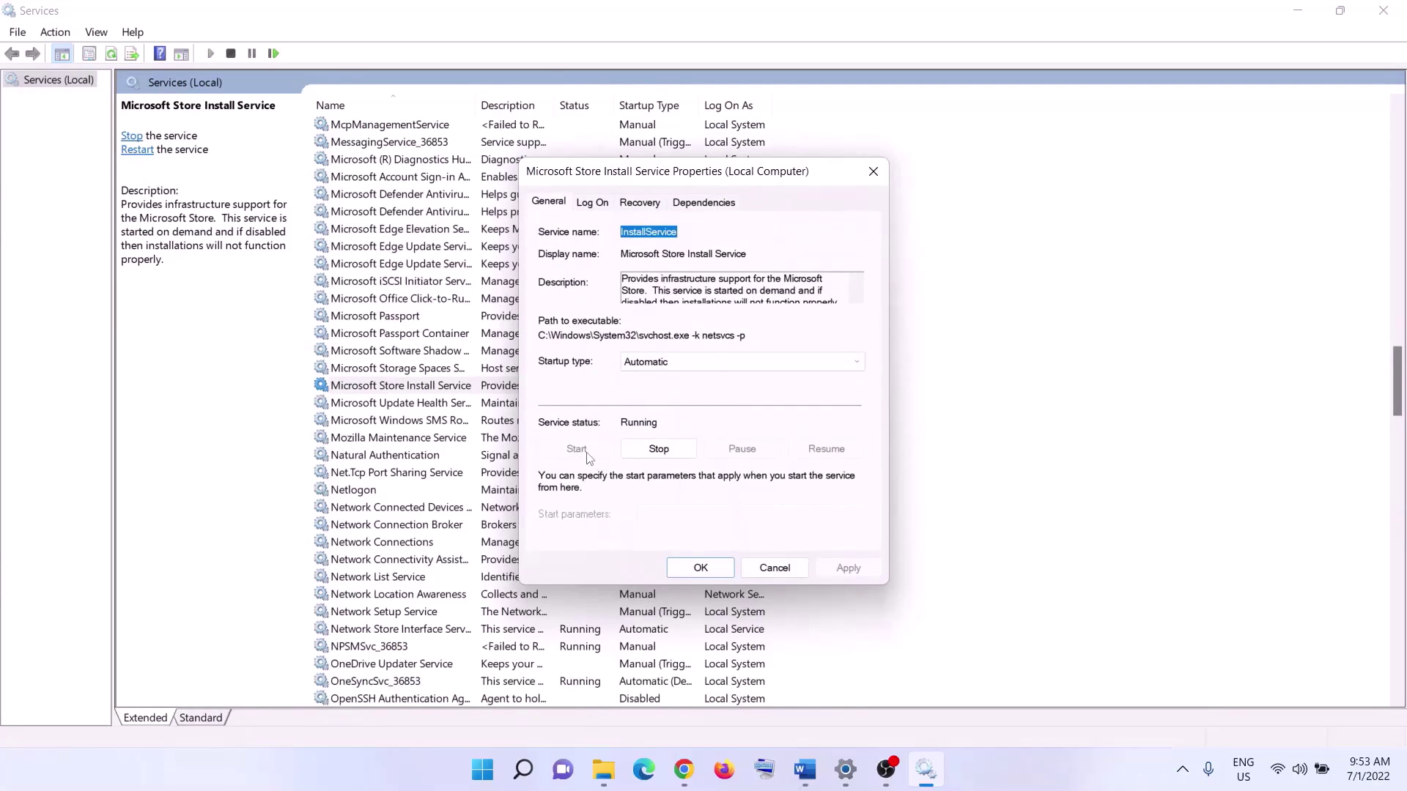
left_click(701, 566)
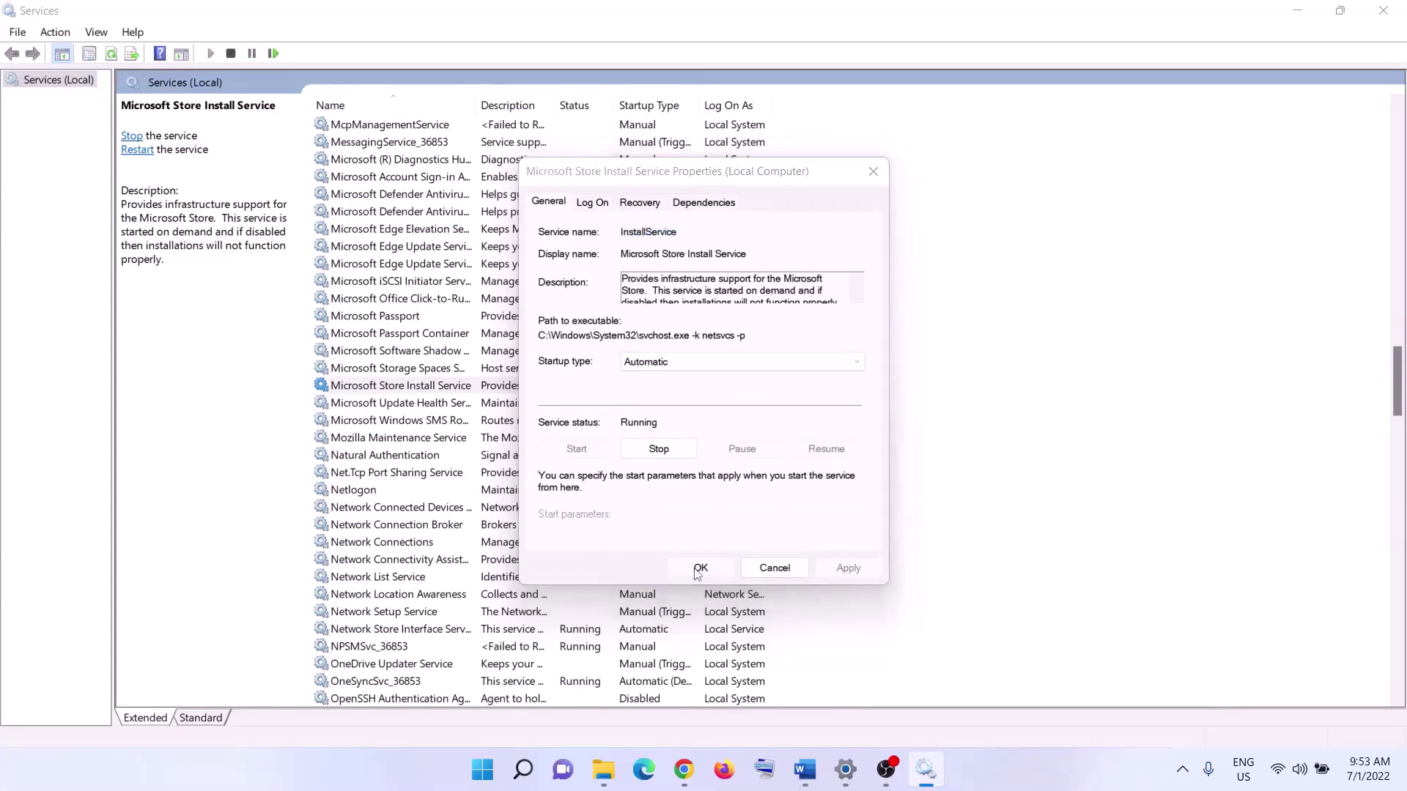
left_click(1385, 10)
- Copy the Step 14 Get-AppxPackage gamingservices removal command from Word
scroll(478, 462, "down", 5)
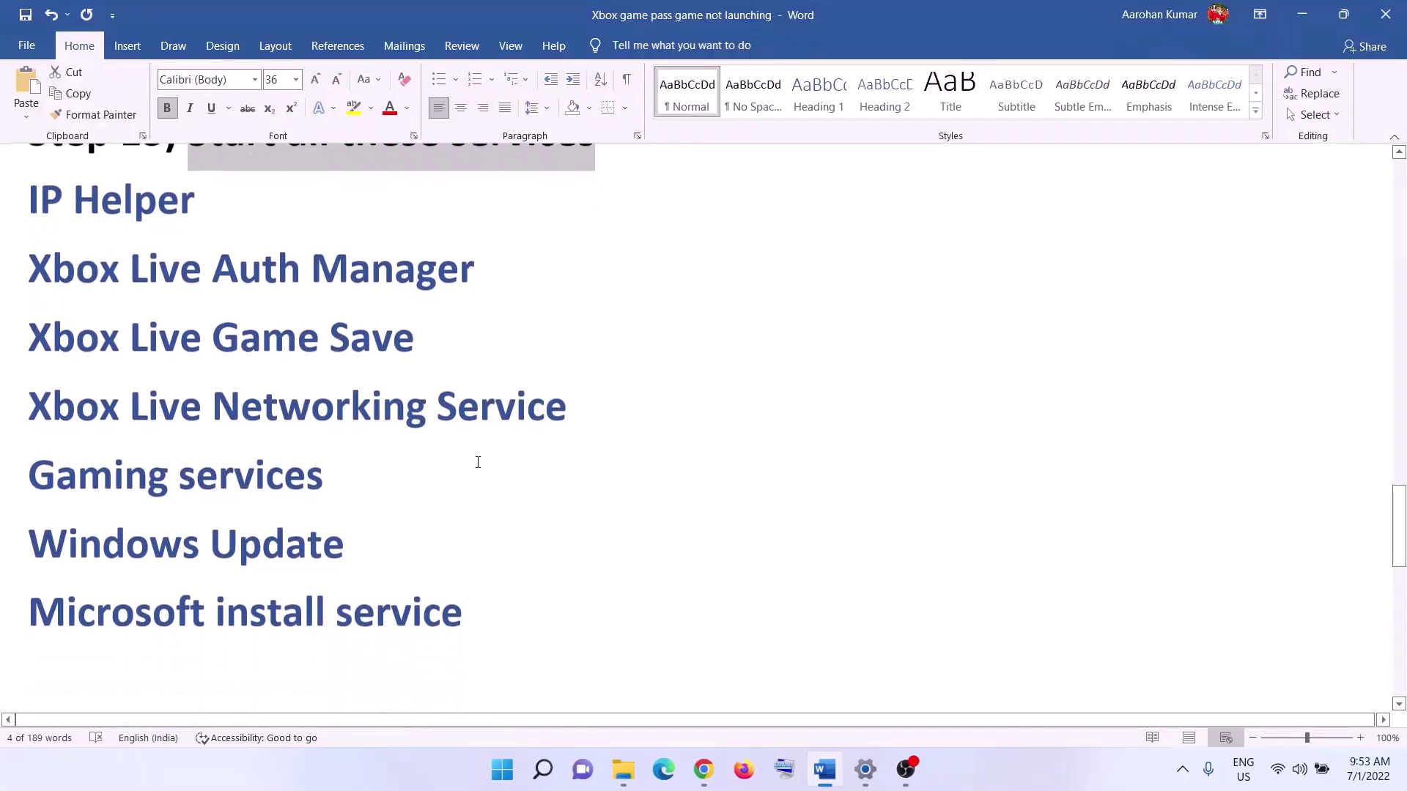
left_click_drag(251, 463, 850, 484)
scroll(289, 541, "down", 1)
scroll(345, 511, "down", 1)
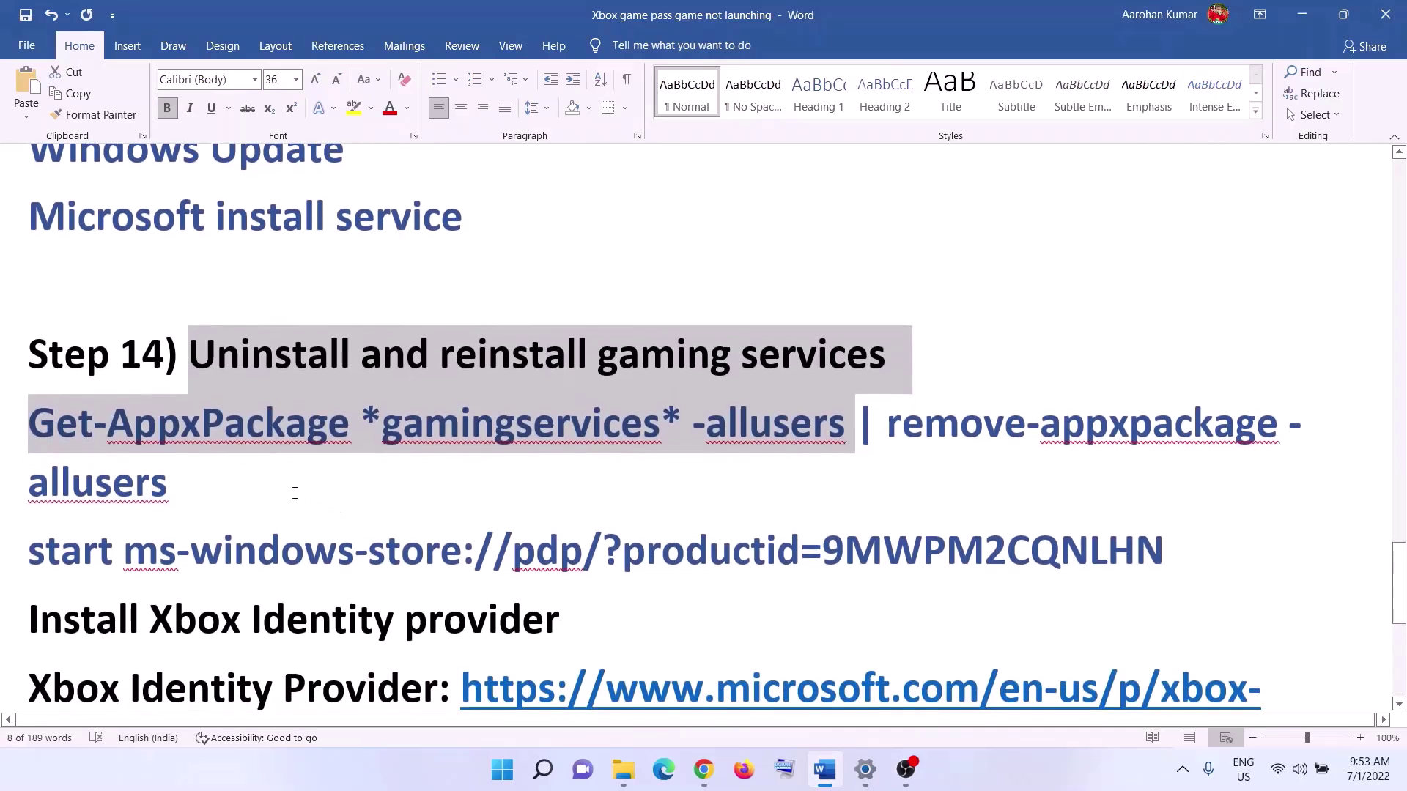
left_click(207, 482)
left_click_drag(208, 482, 99, 451)
right_click(99, 451)
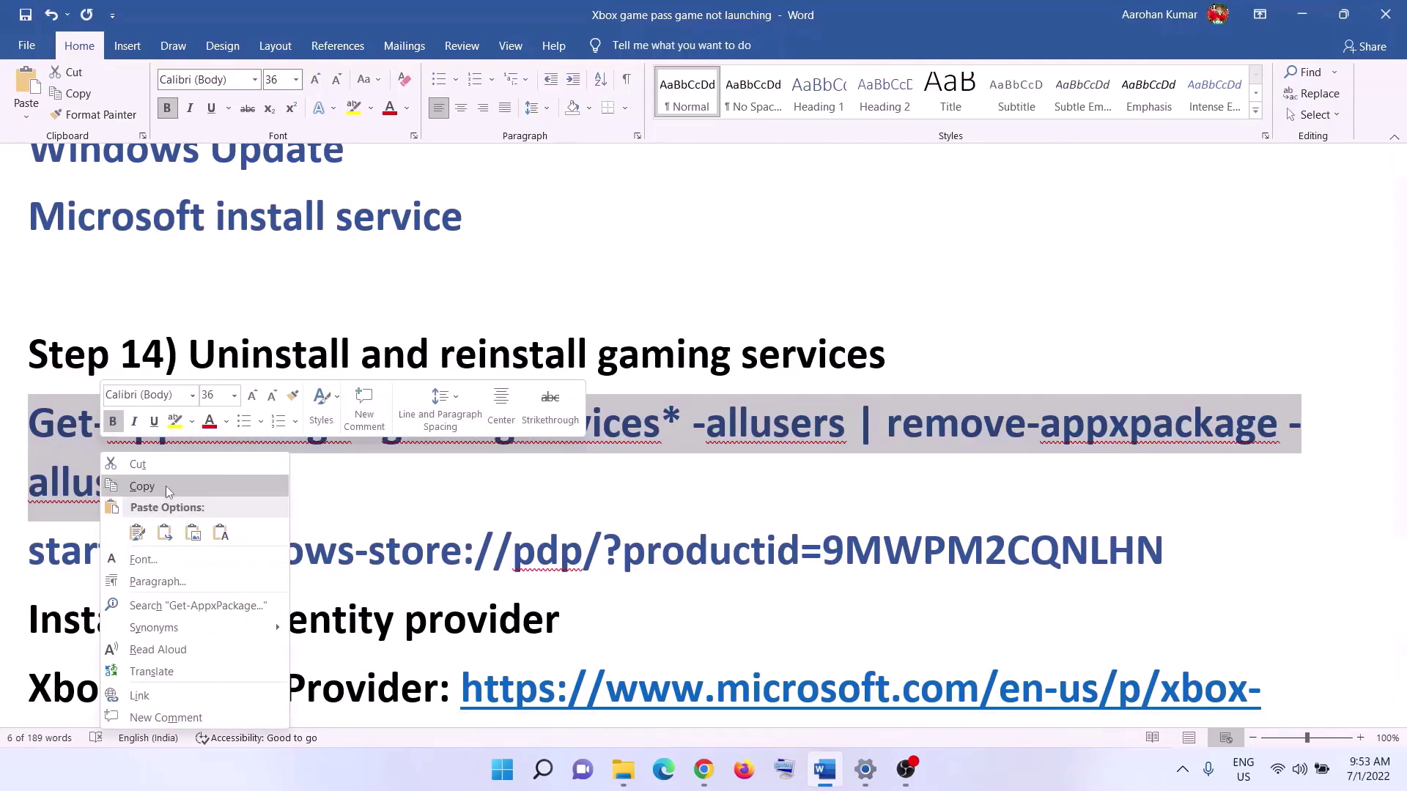
left_click(166, 486)
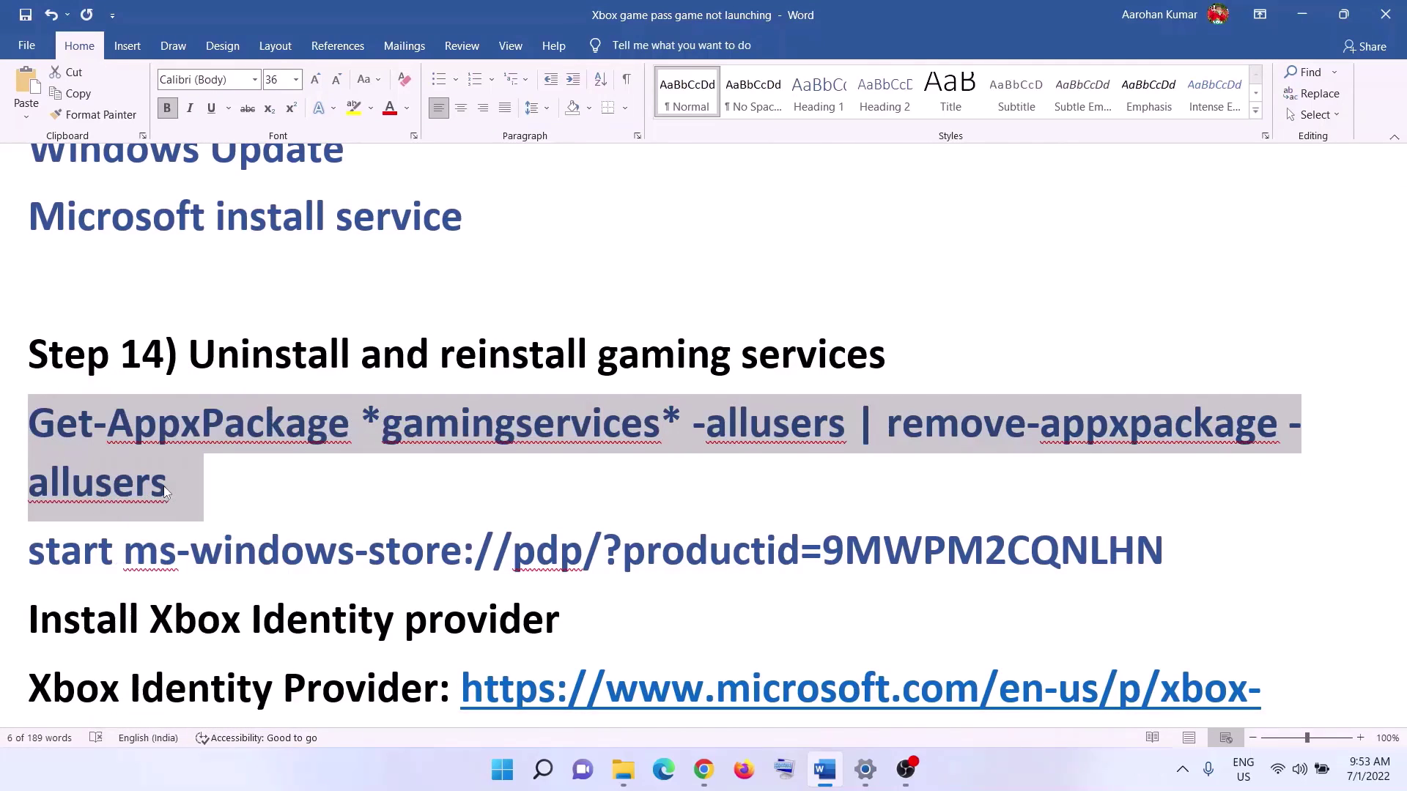
- Launch Windows PowerShell as administrator for the removal command
left_click(497, 769)
type("powershell")
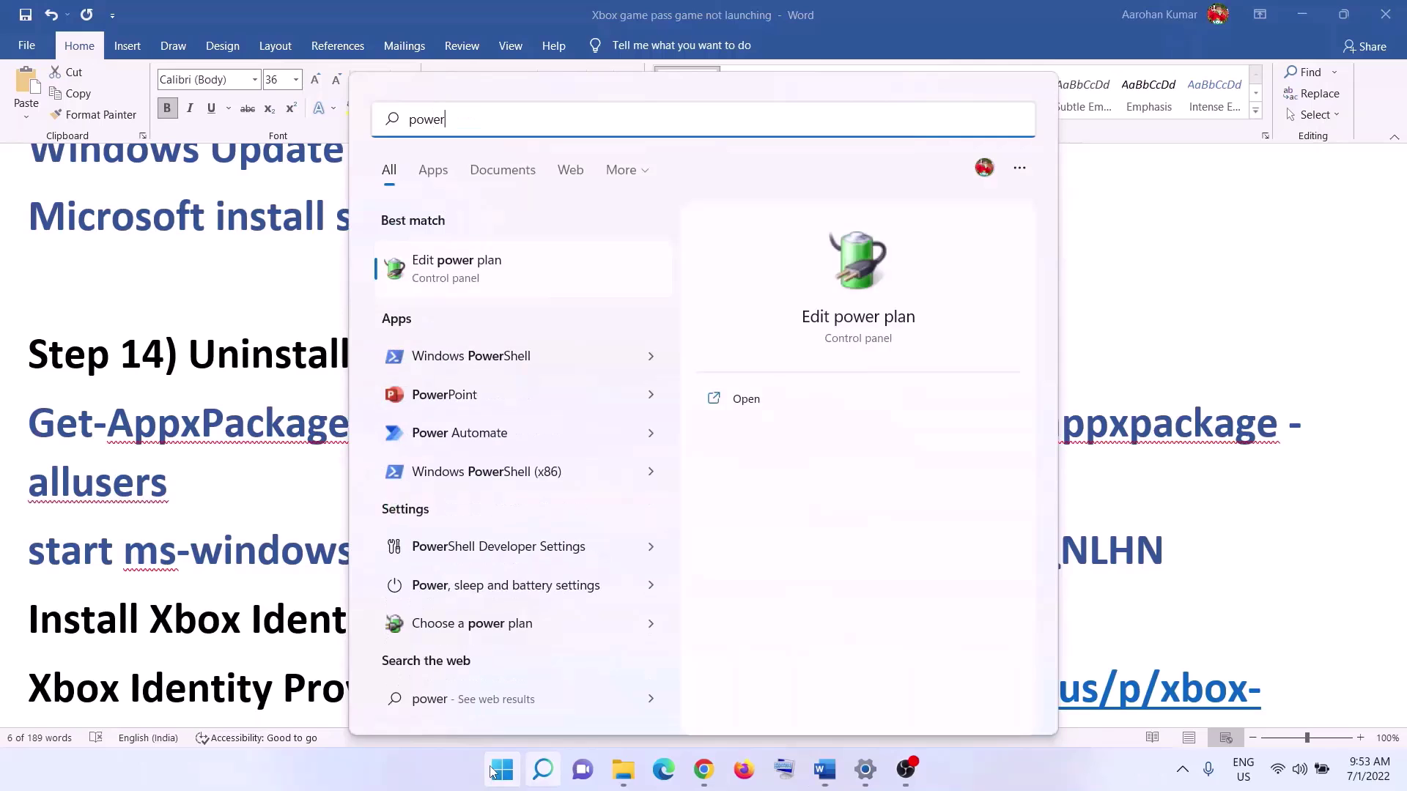
right_click(623, 270)
left_click(707, 297)
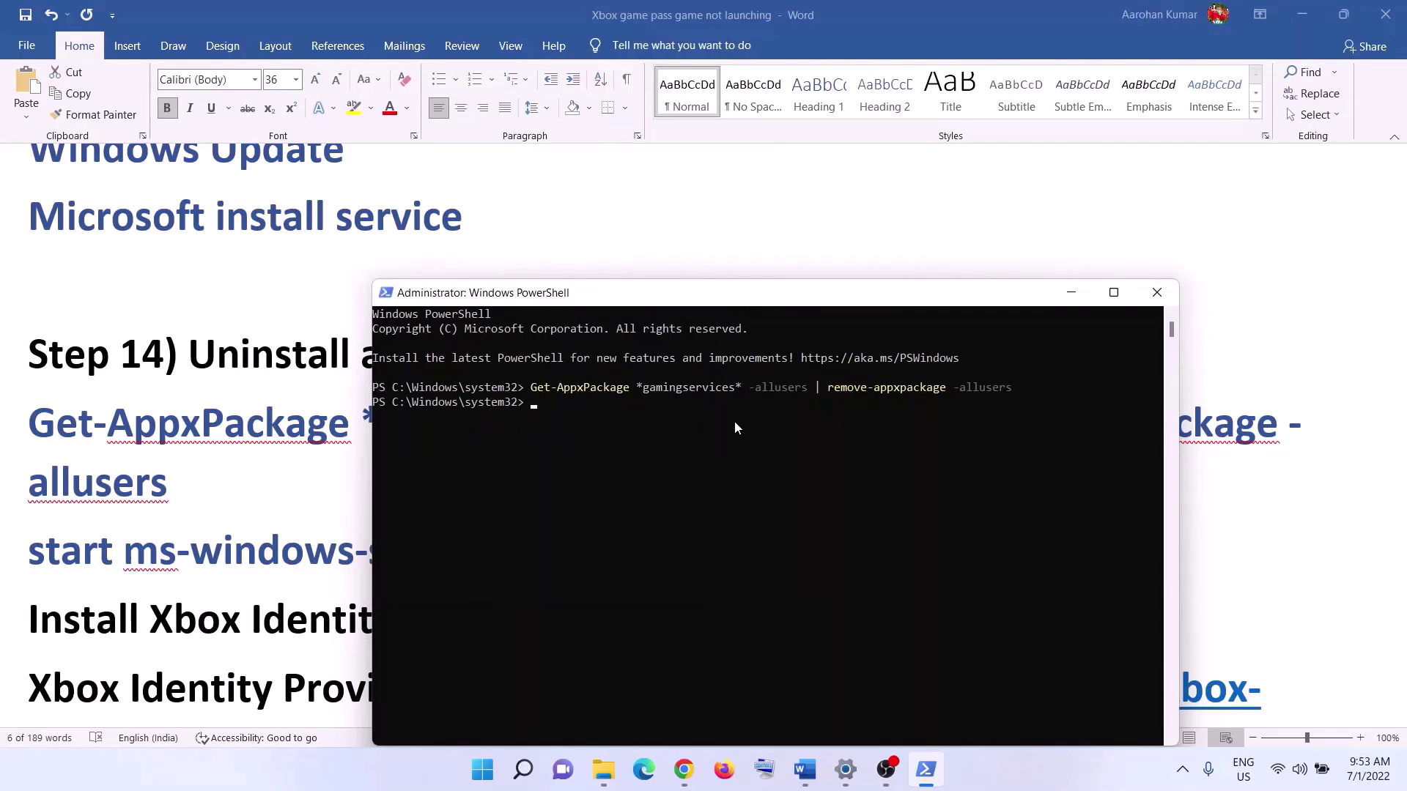
- Copy the start ms-windows-store command from Word and return to PowerShell
left_click(1071, 293)
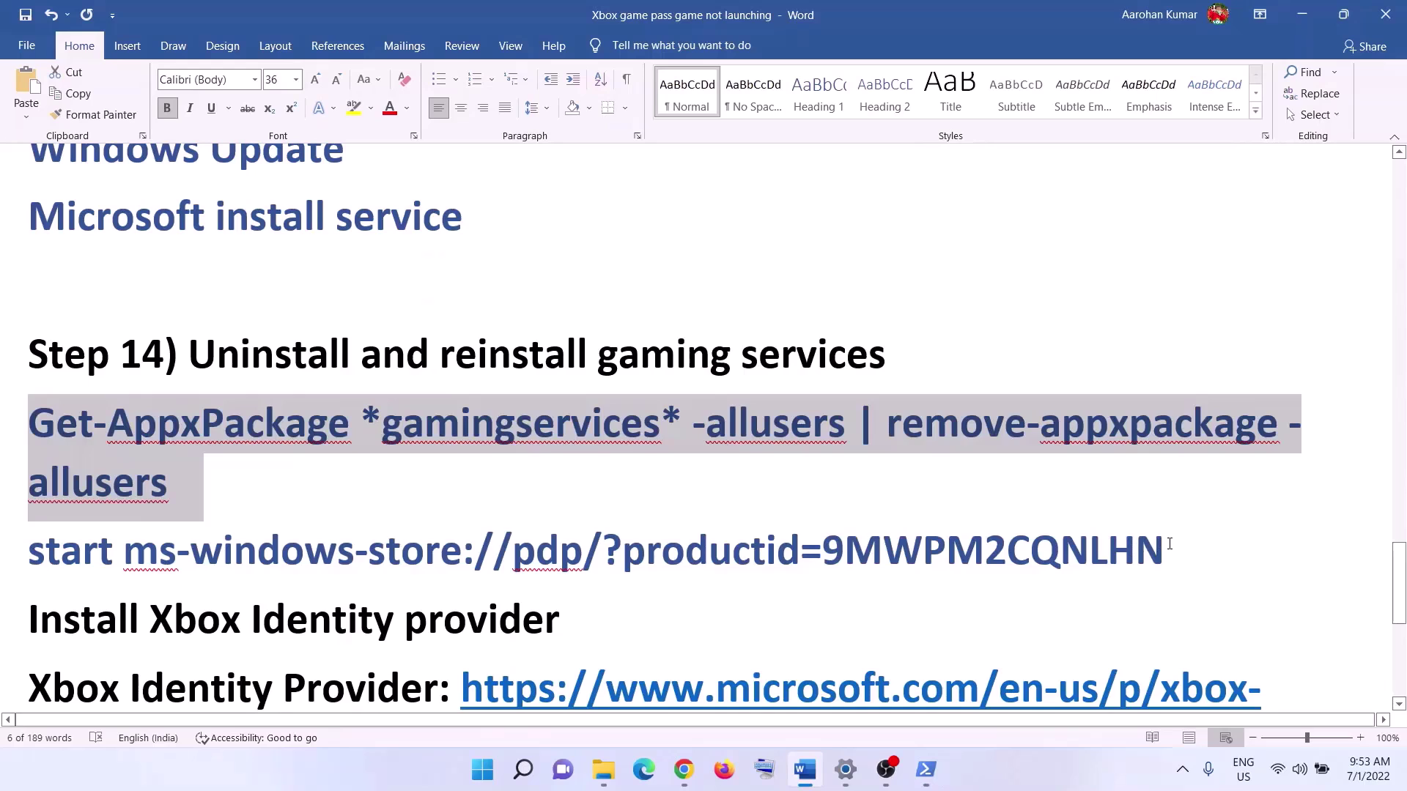
left_click_drag(1169, 544, 29, 549)
right_click(89, 558)
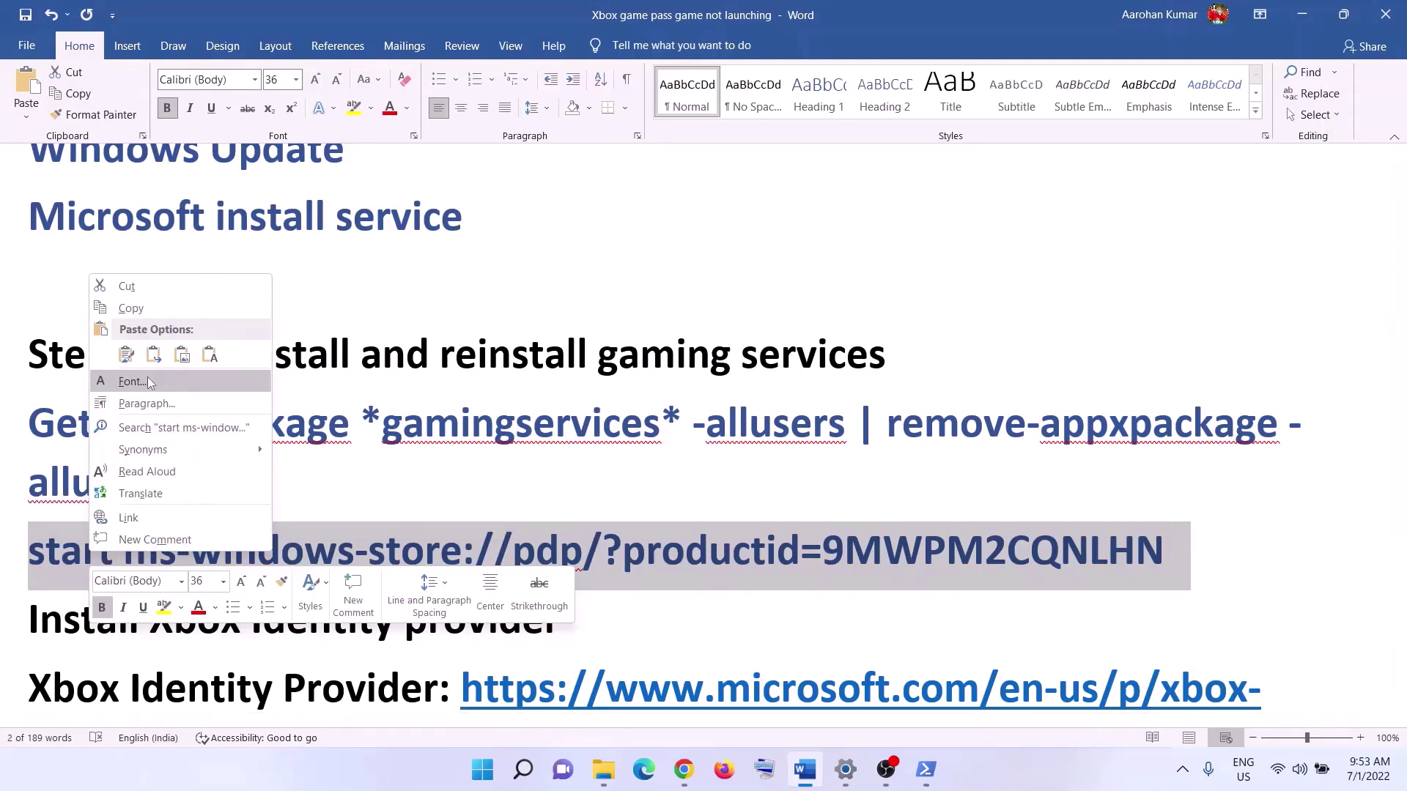
left_click(131, 308)
left_click(926, 769)
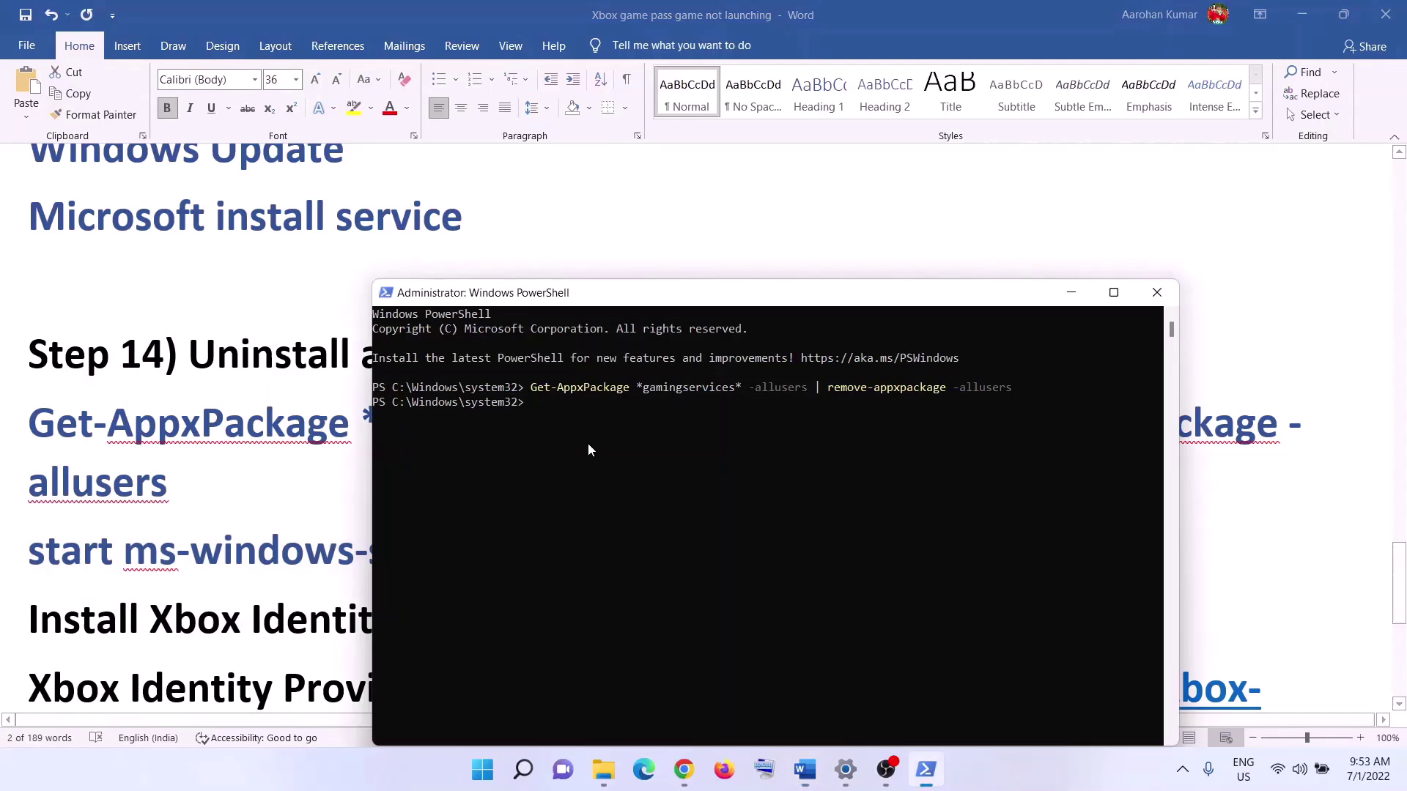
- Run the pasted store-launch command, maximize Microsoft Store, and install Gaming Services
right_click(634, 455)
key("Return")
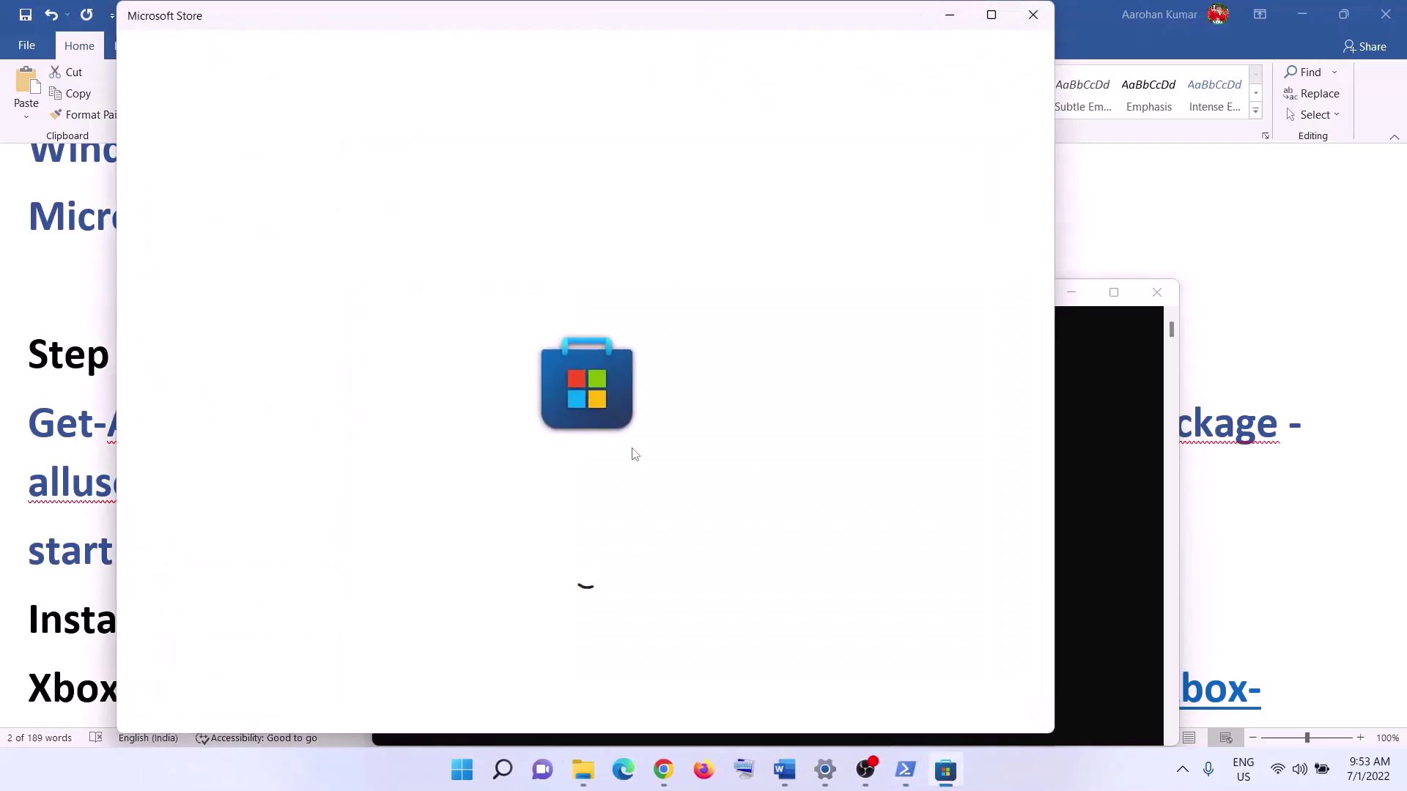
left_click(998, 16)
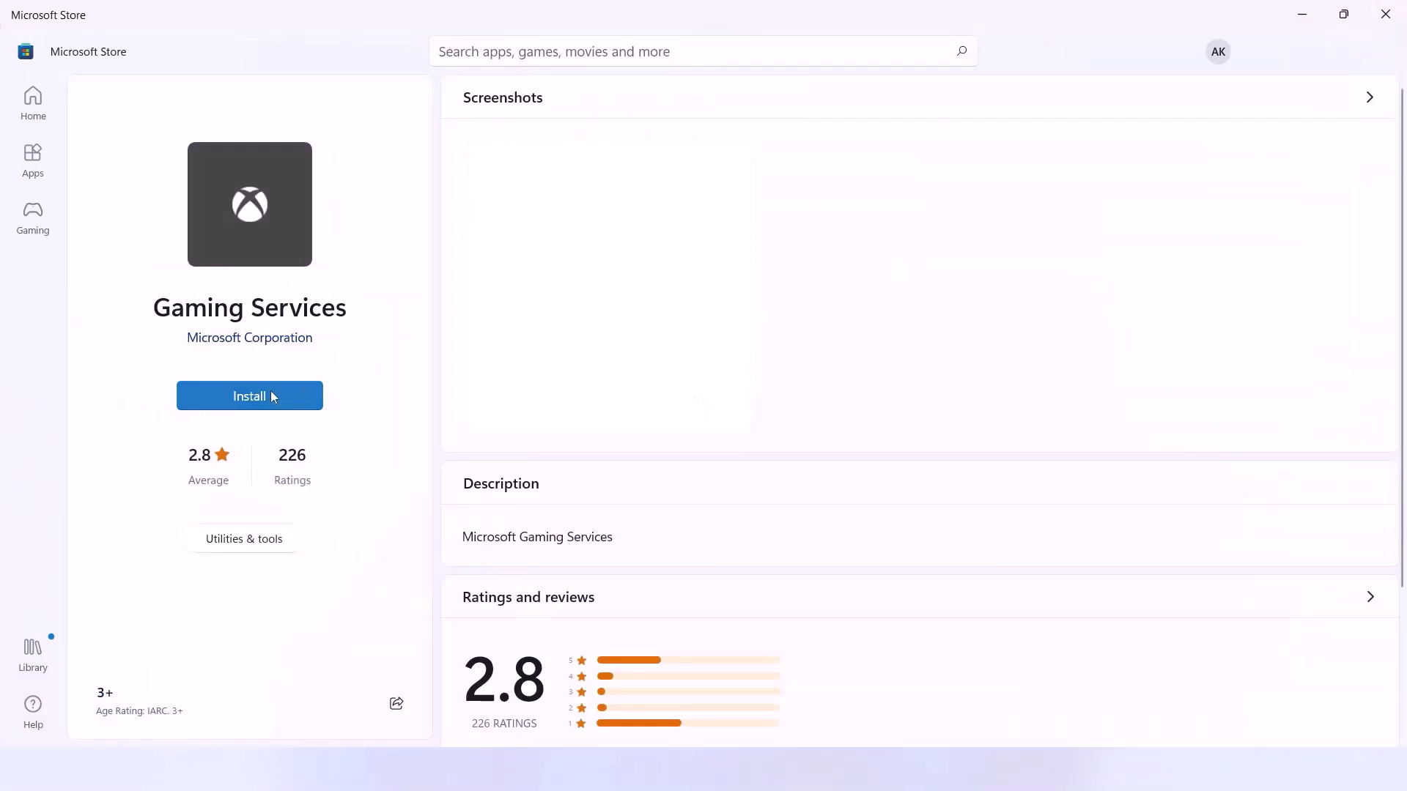
left_click(256, 401)
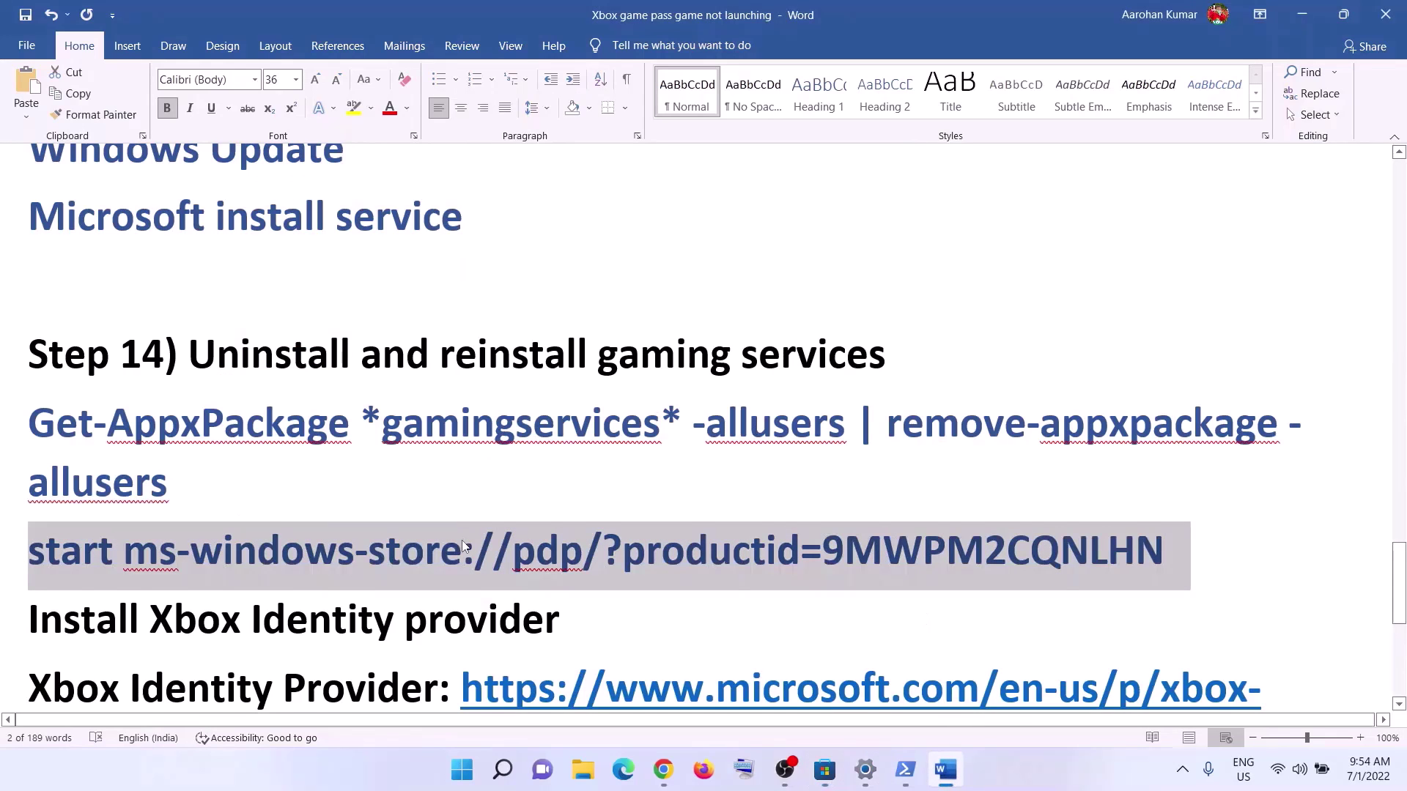
- Copy the Xbox Identity Provider link under 'Install Xbox Identity provider' in Word
scroll(462, 546, "down", 2)
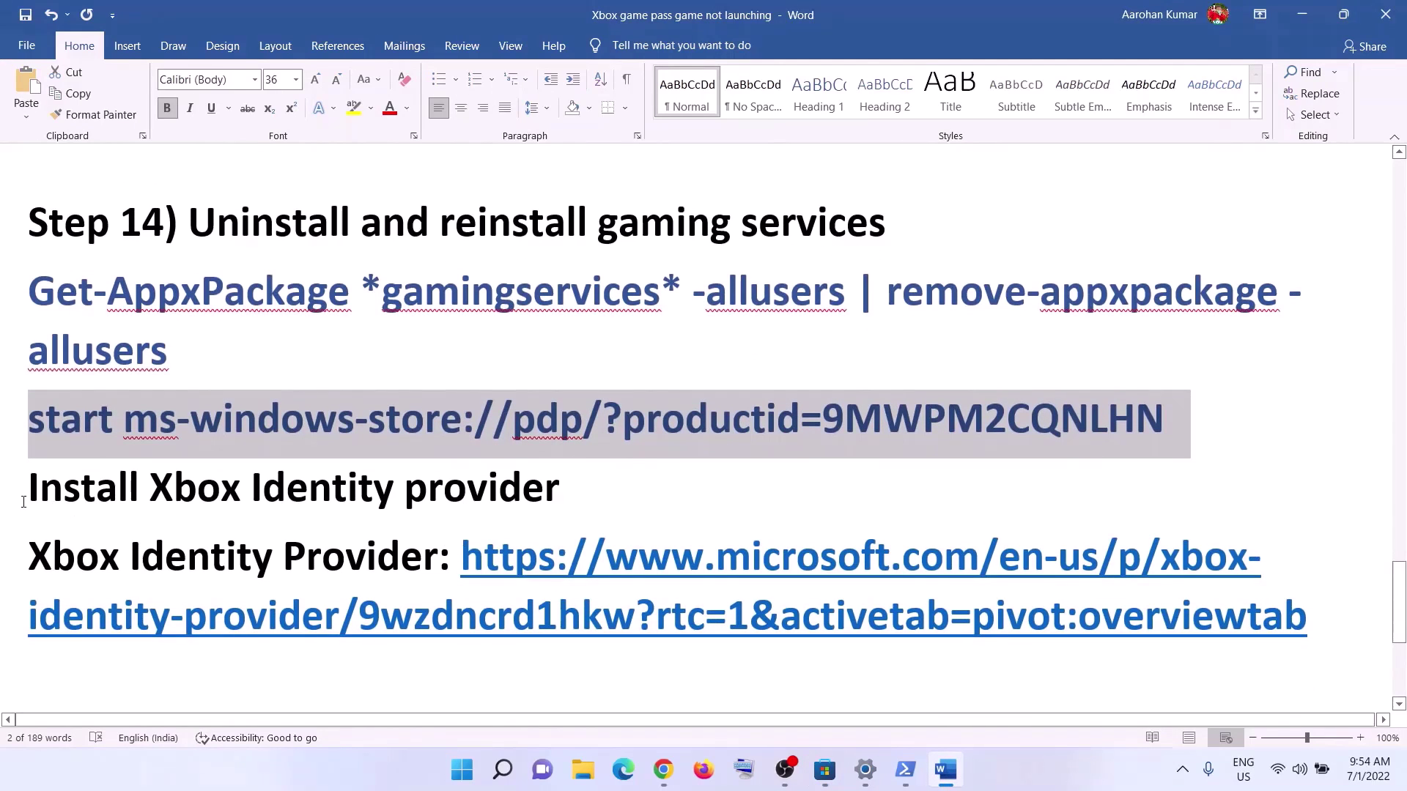
left_click_drag(46, 493, 466, 490)
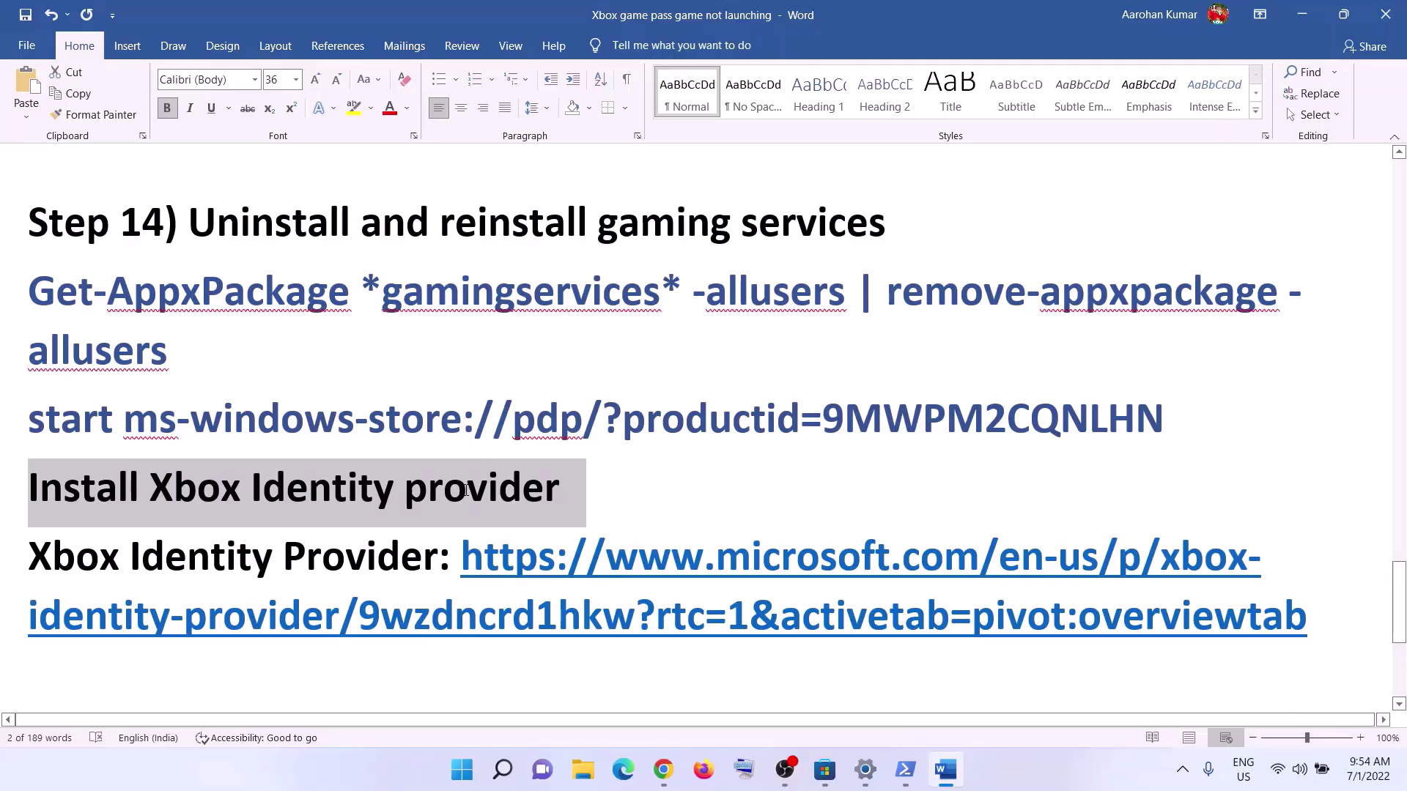
left_click_drag(1311, 624, 461, 560)
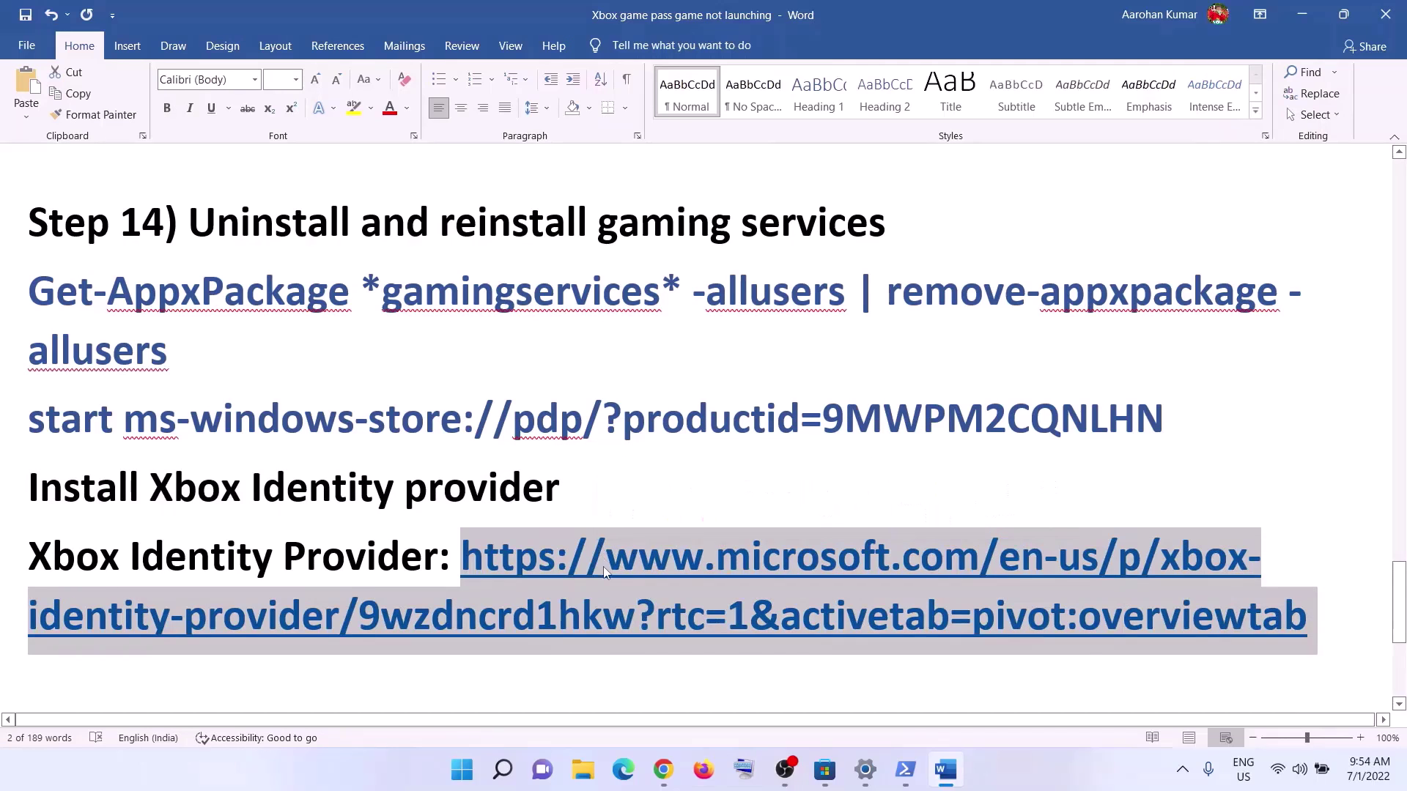
right_click(605, 571)
left_click(645, 256)
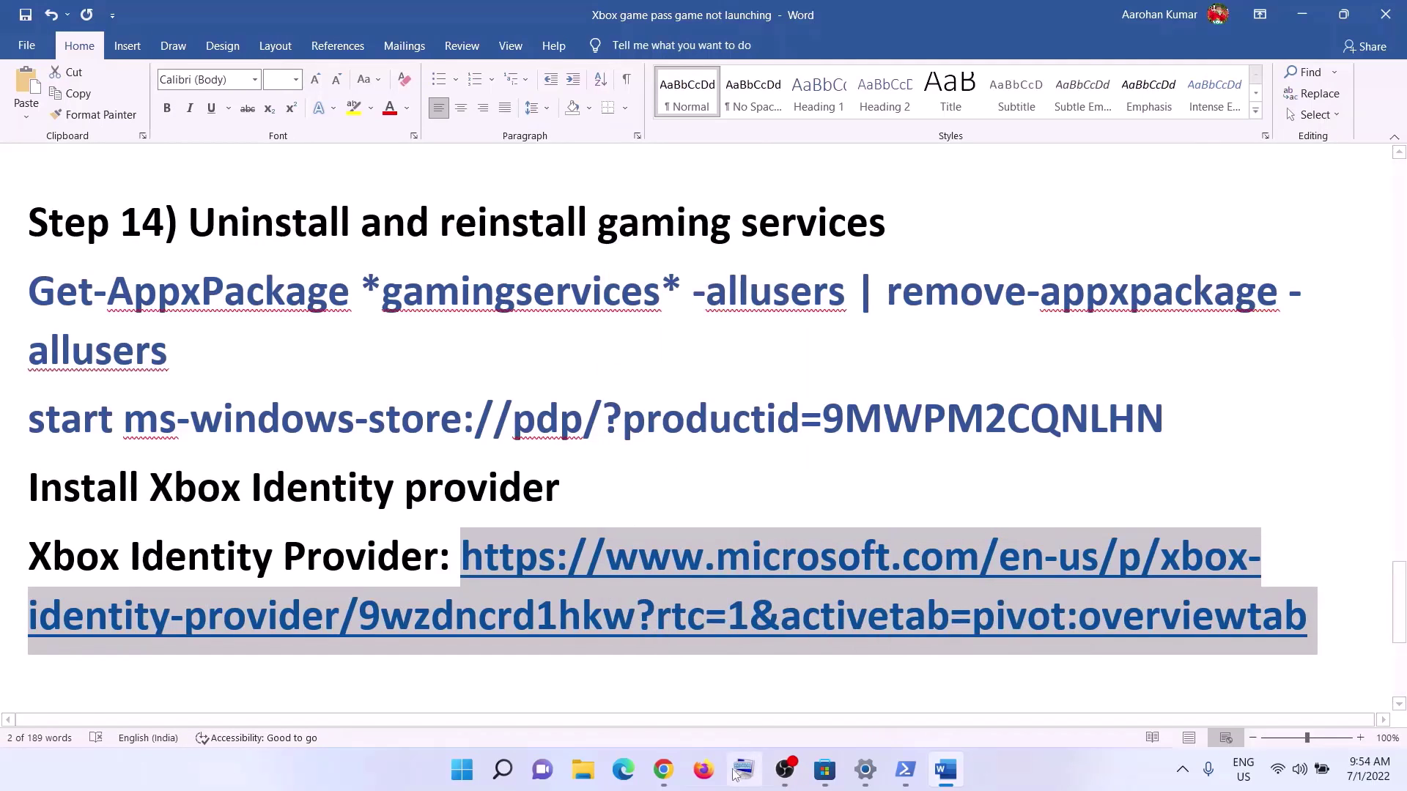
- Load the Xbox Identity Provider link in a new Chrome tab
left_click(663, 770)
left_click(247, 14)
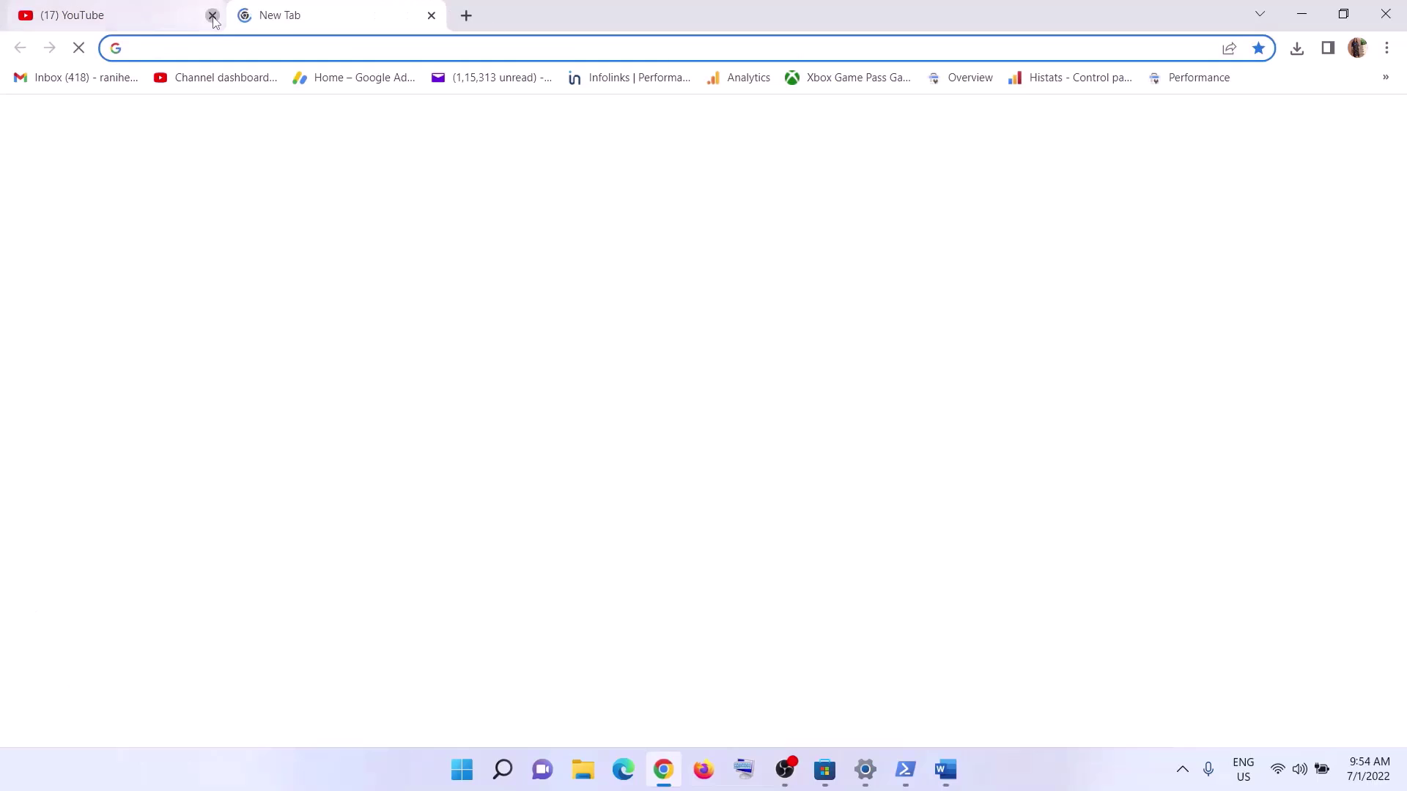
left_click(212, 15)
right_click(204, 47)
left_click(321, 199)
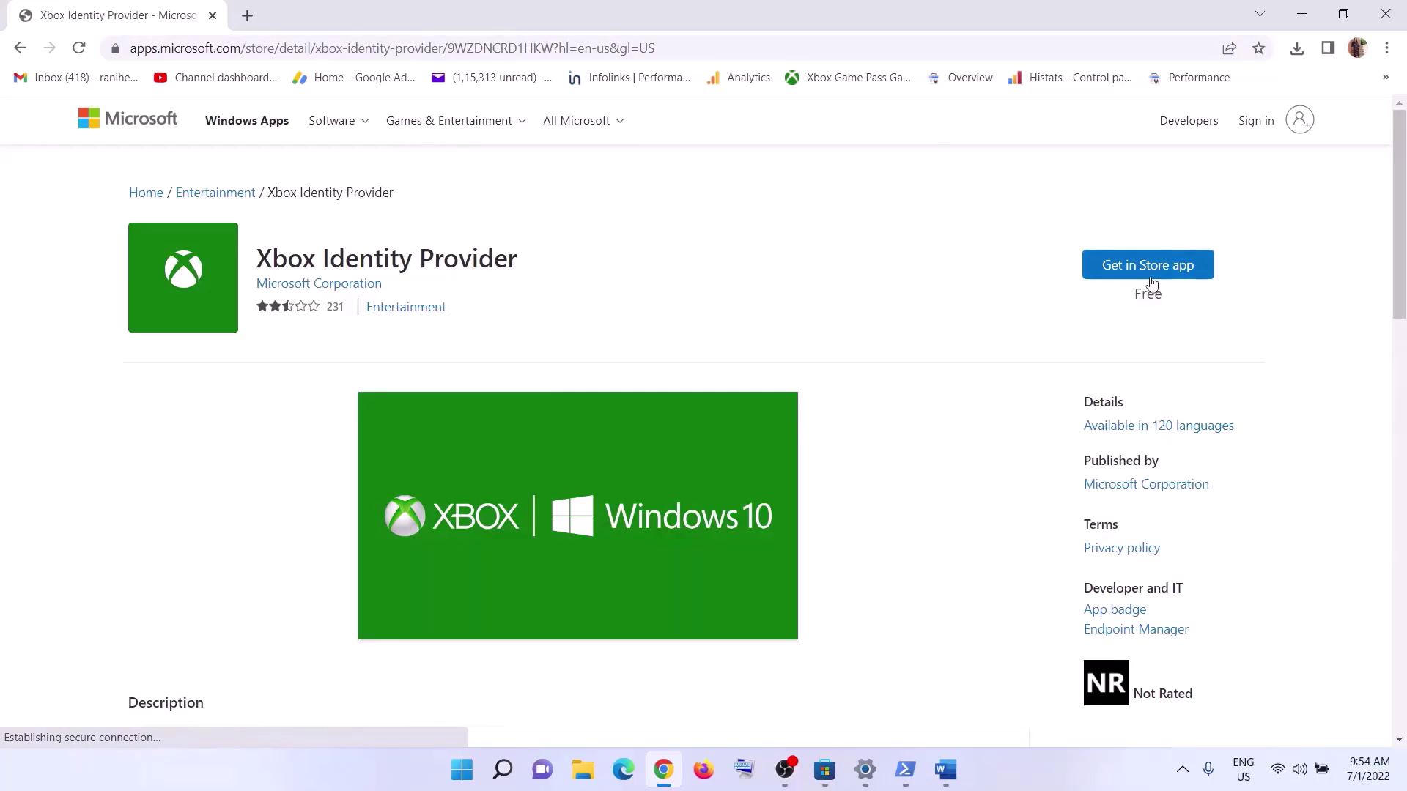
- Open the listing in the Microsoft Store app, then close the Store popup
left_click(1162, 270)
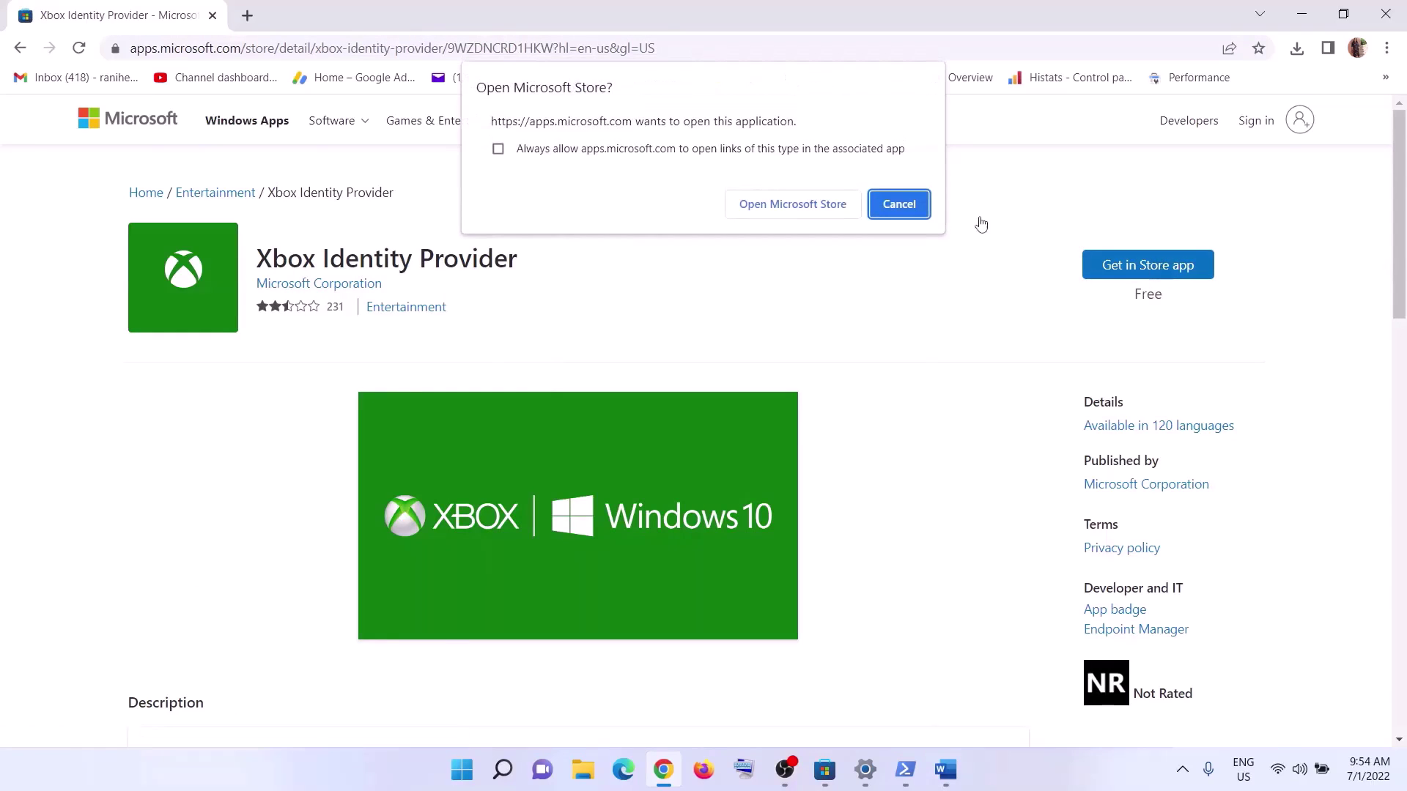
left_click(776, 212)
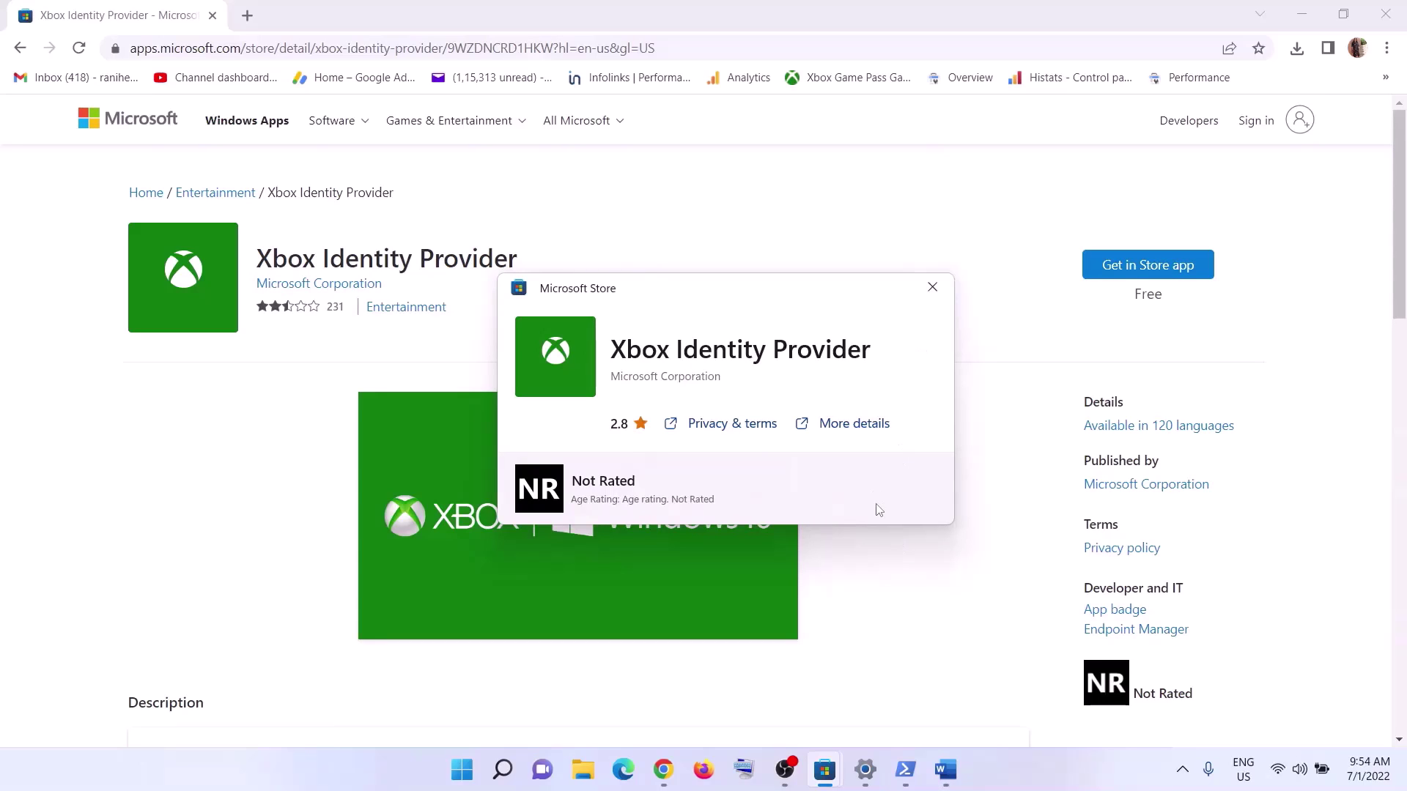
left_click(932, 286)
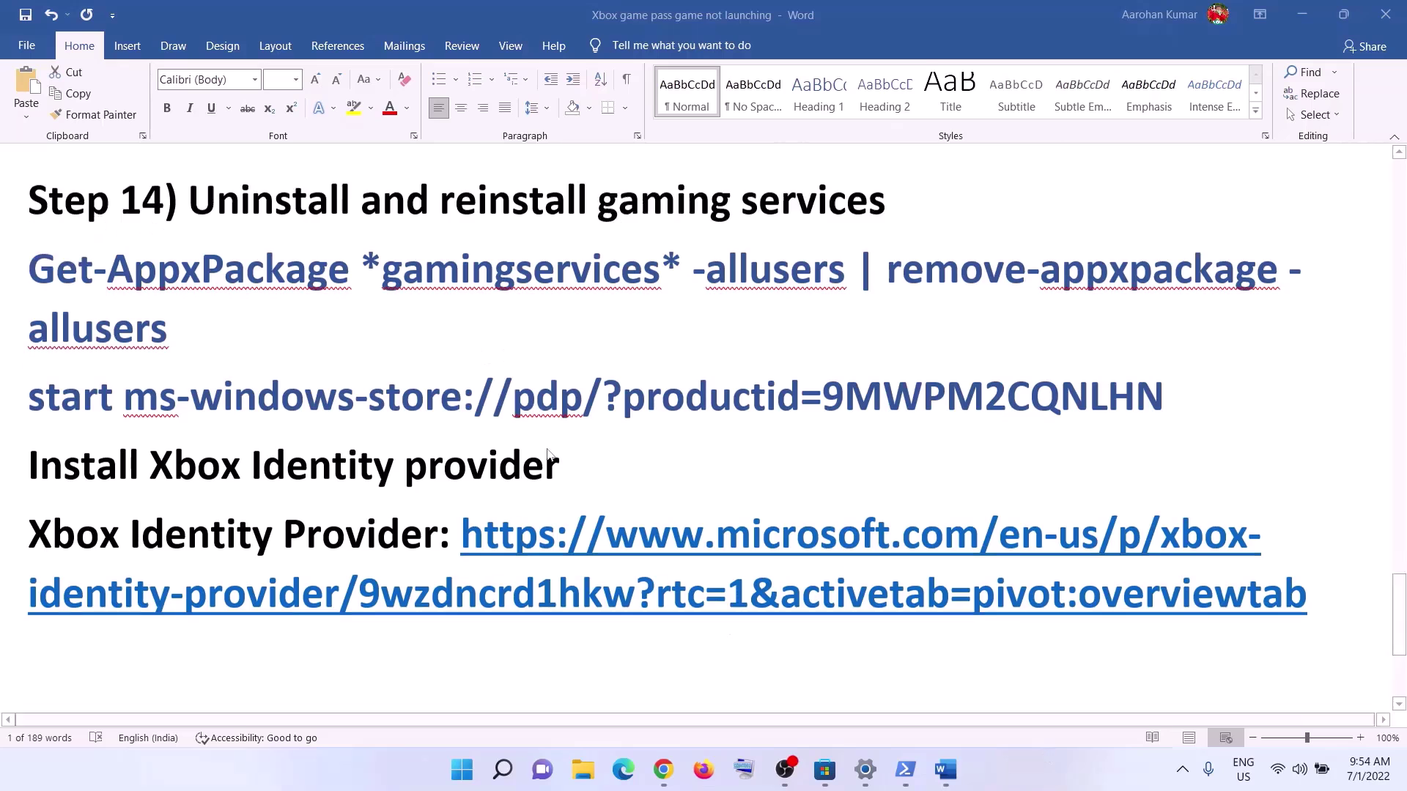
- Search Settings' Apps & features list for 'mine'
scroll(285, 583, "down", 3)
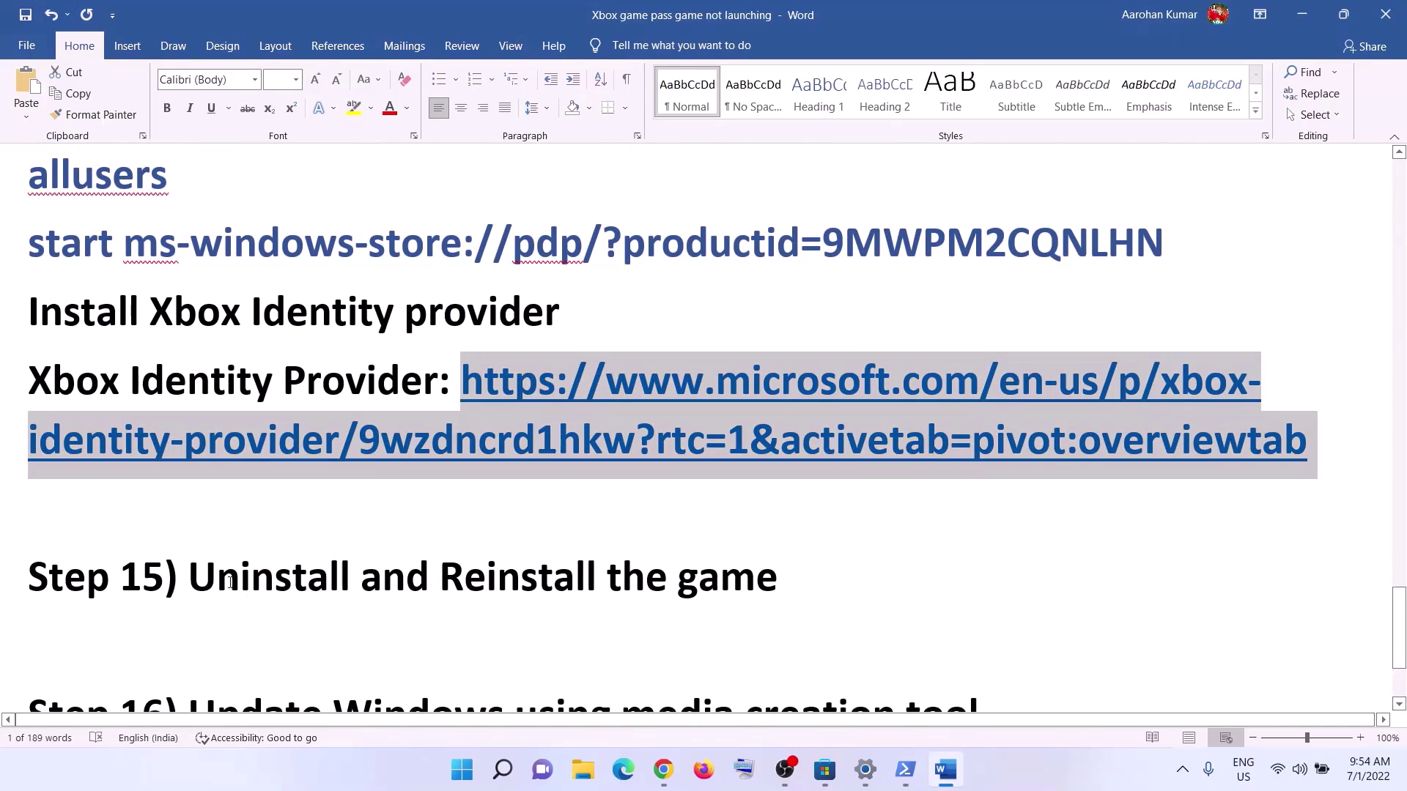
left_click_drag(286, 583, 755, 582)
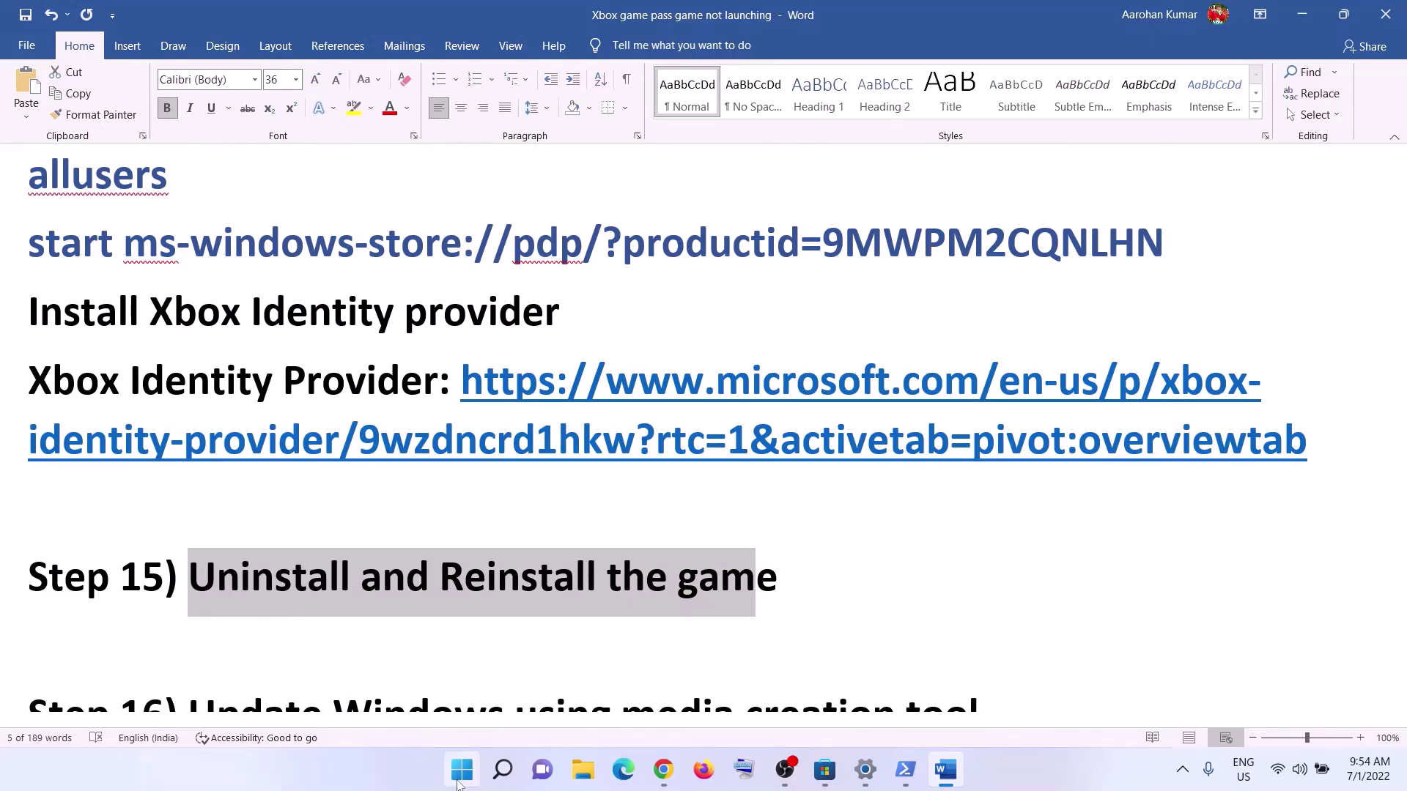
left_click(461, 773)
left_click(661, 334)
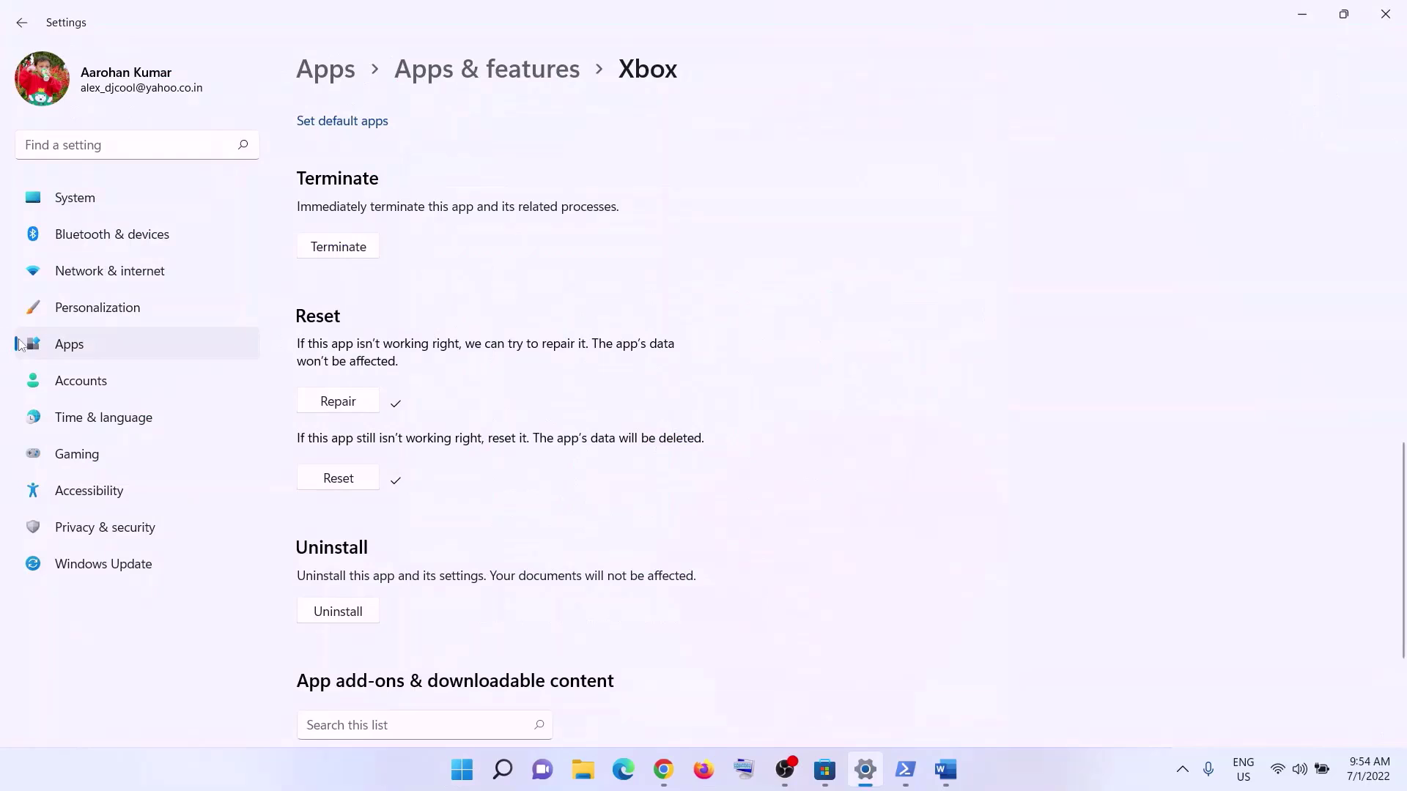
left_click(129, 358)
left_click(394, 133)
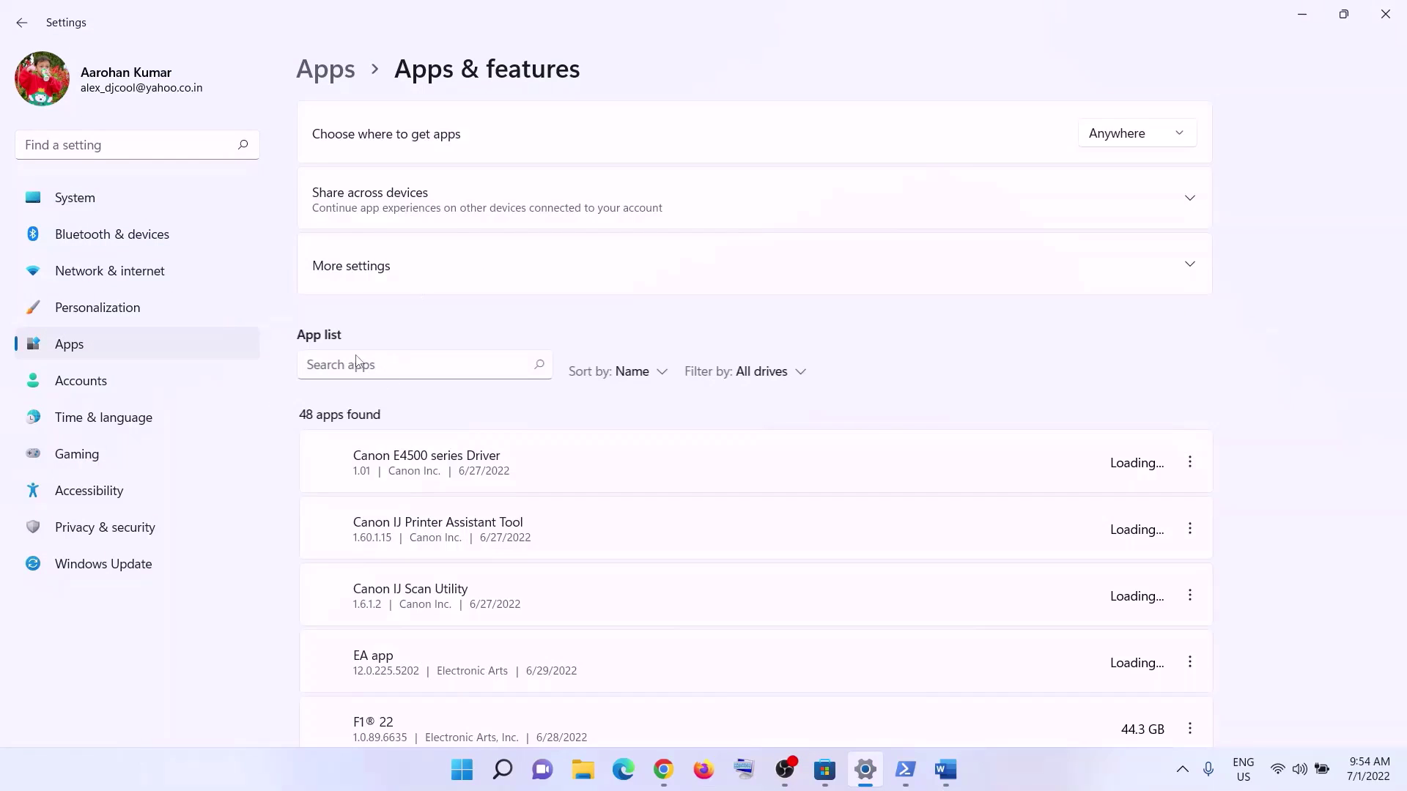
left_click(342, 371)
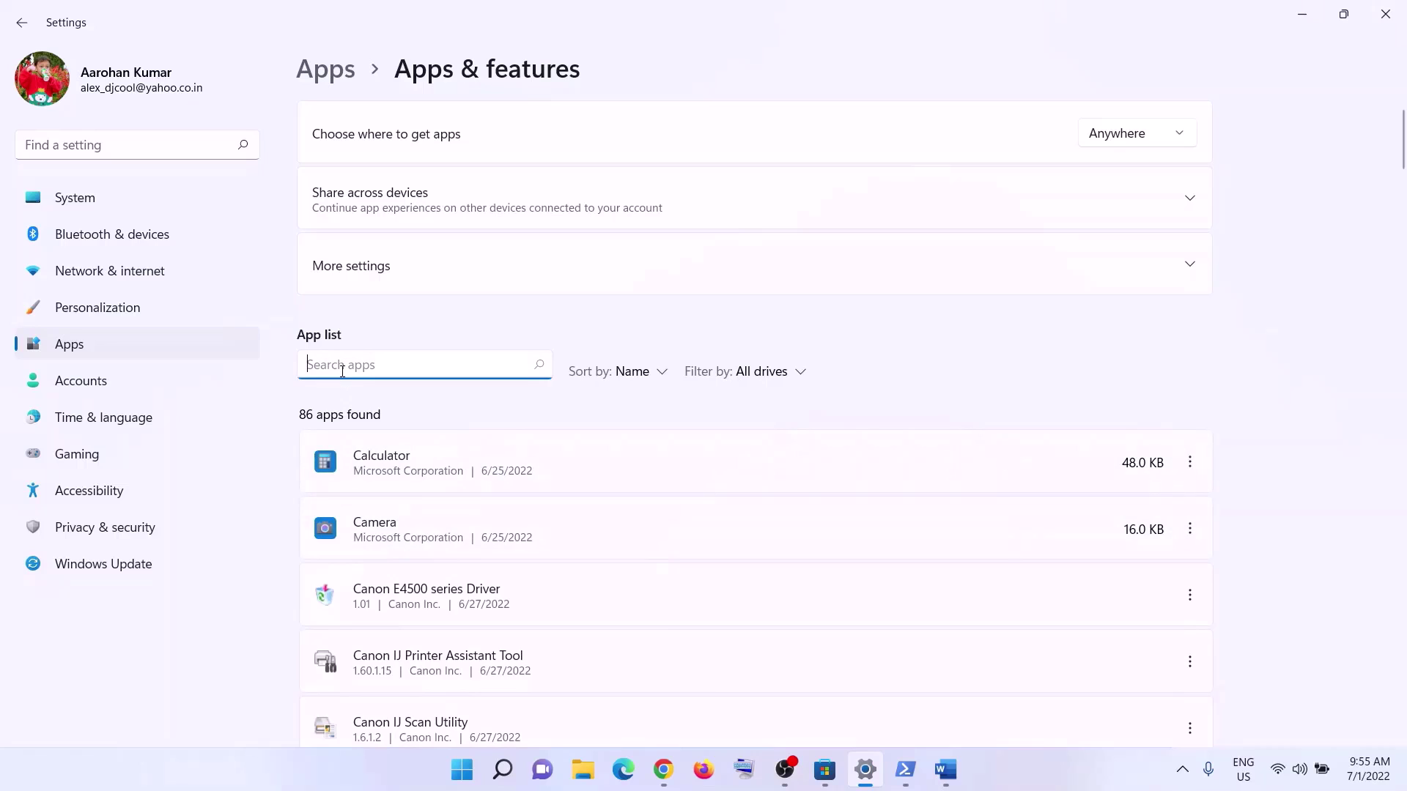
type("mine")
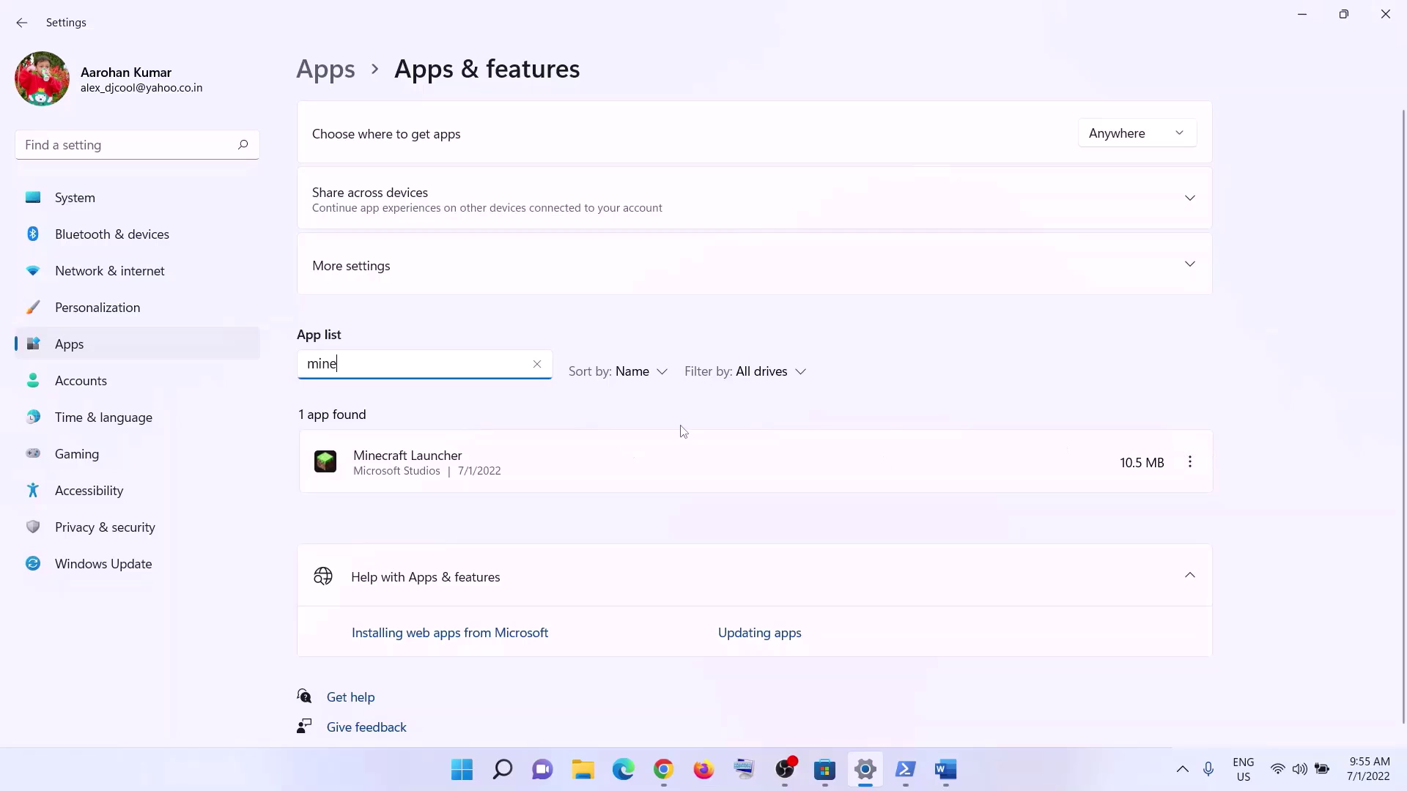
- Open Minecraft Launcher's options menu to reach Uninstall
left_click(1196, 465)
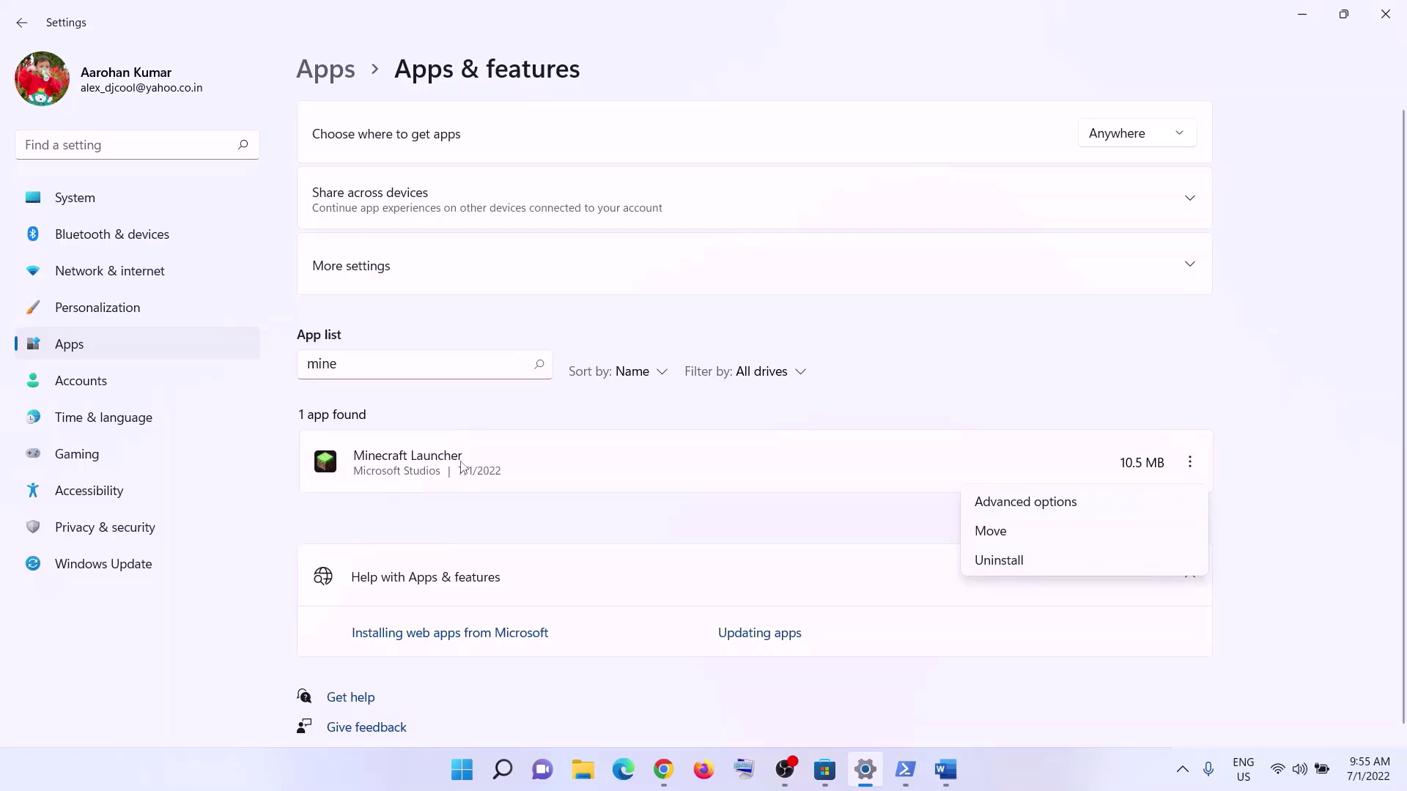
left_click(400, 469)
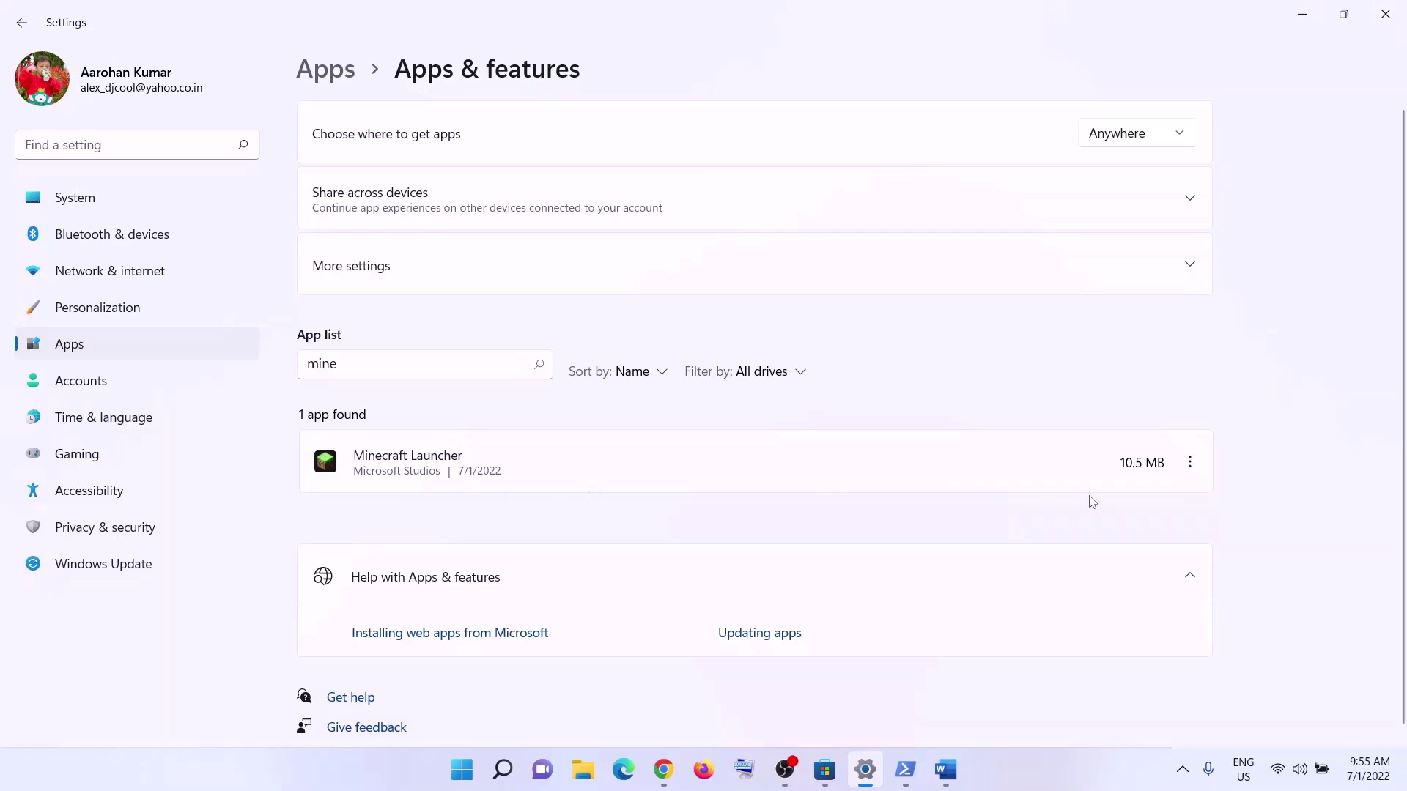
left_click(1190, 464)
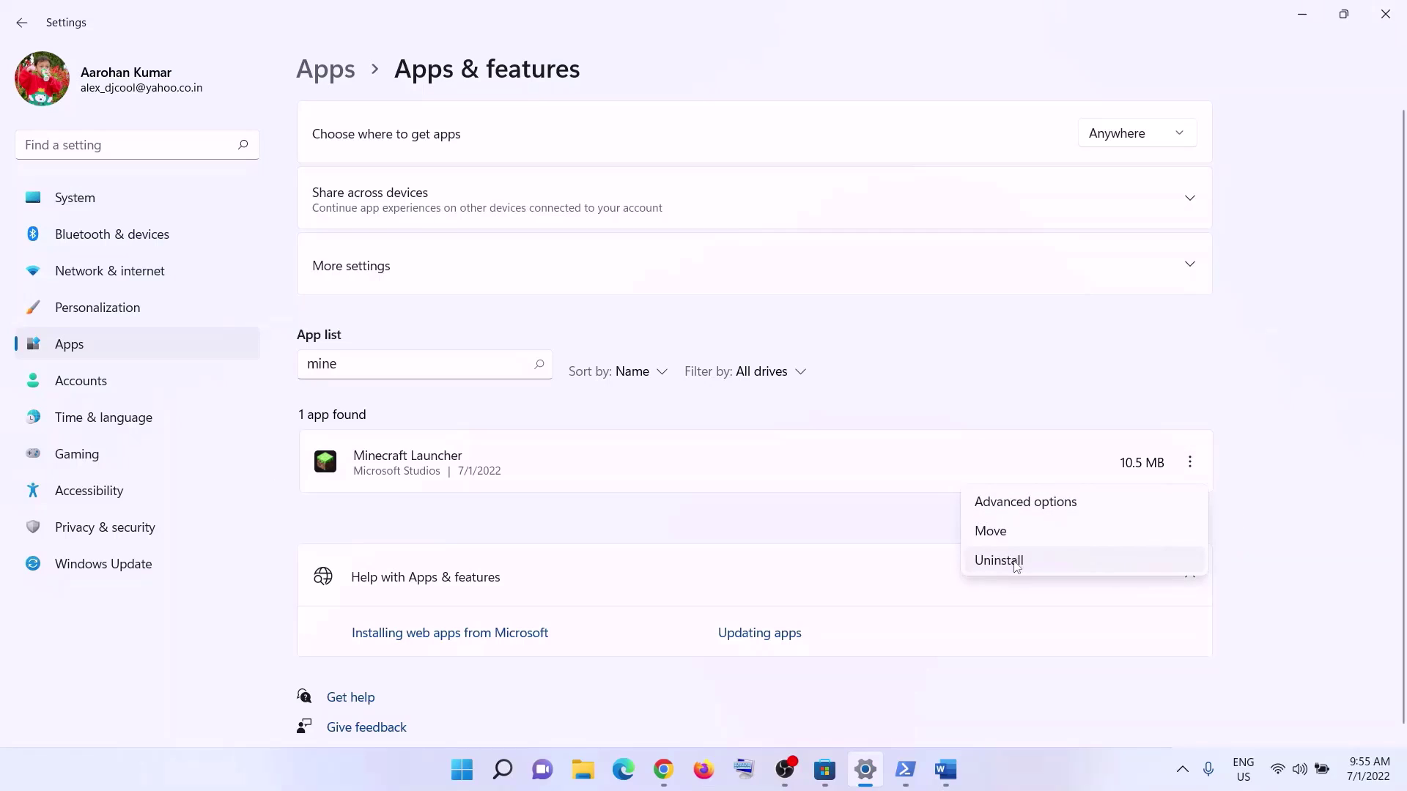
- Check the Start menu power choices, then return to the Word guide
left_click(460, 771)
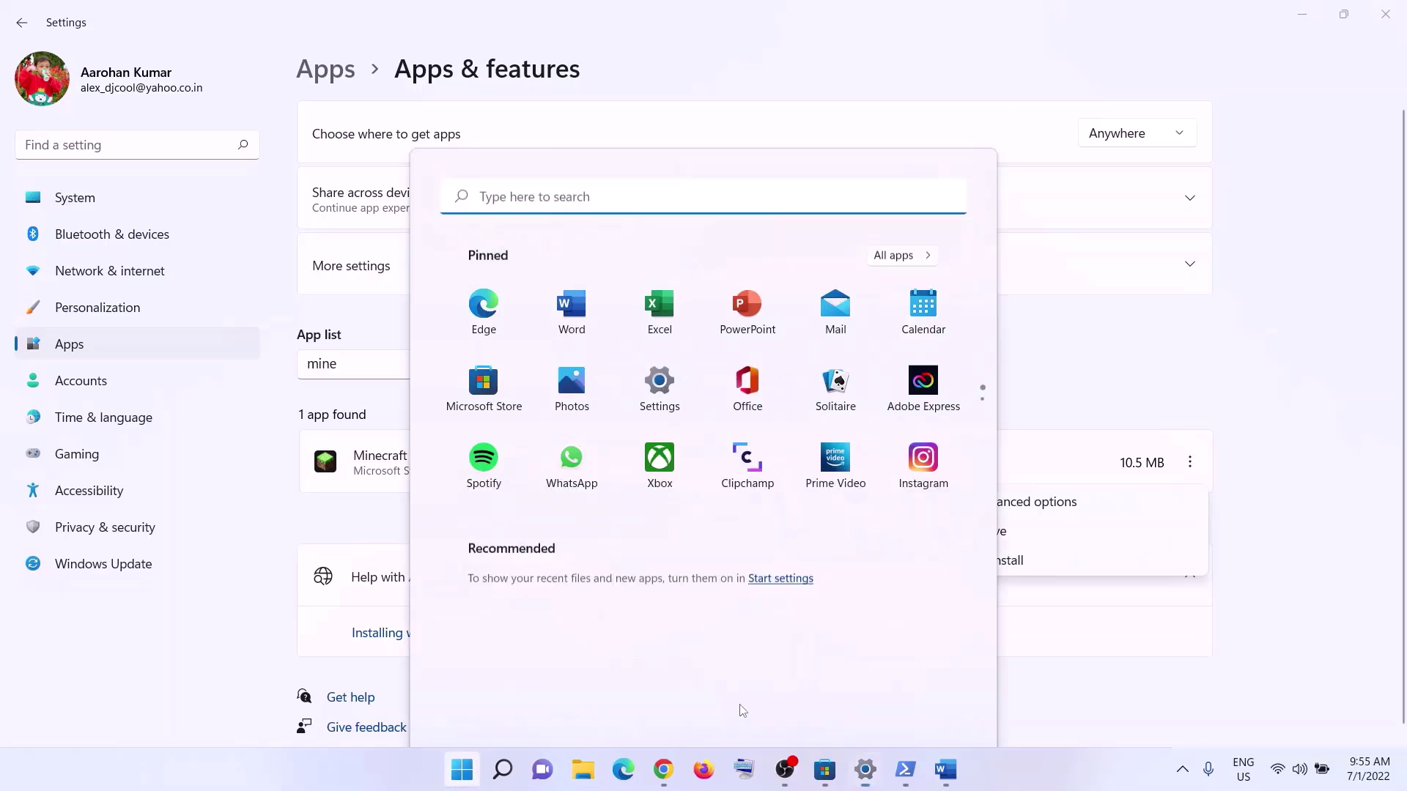
left_click(941, 717)
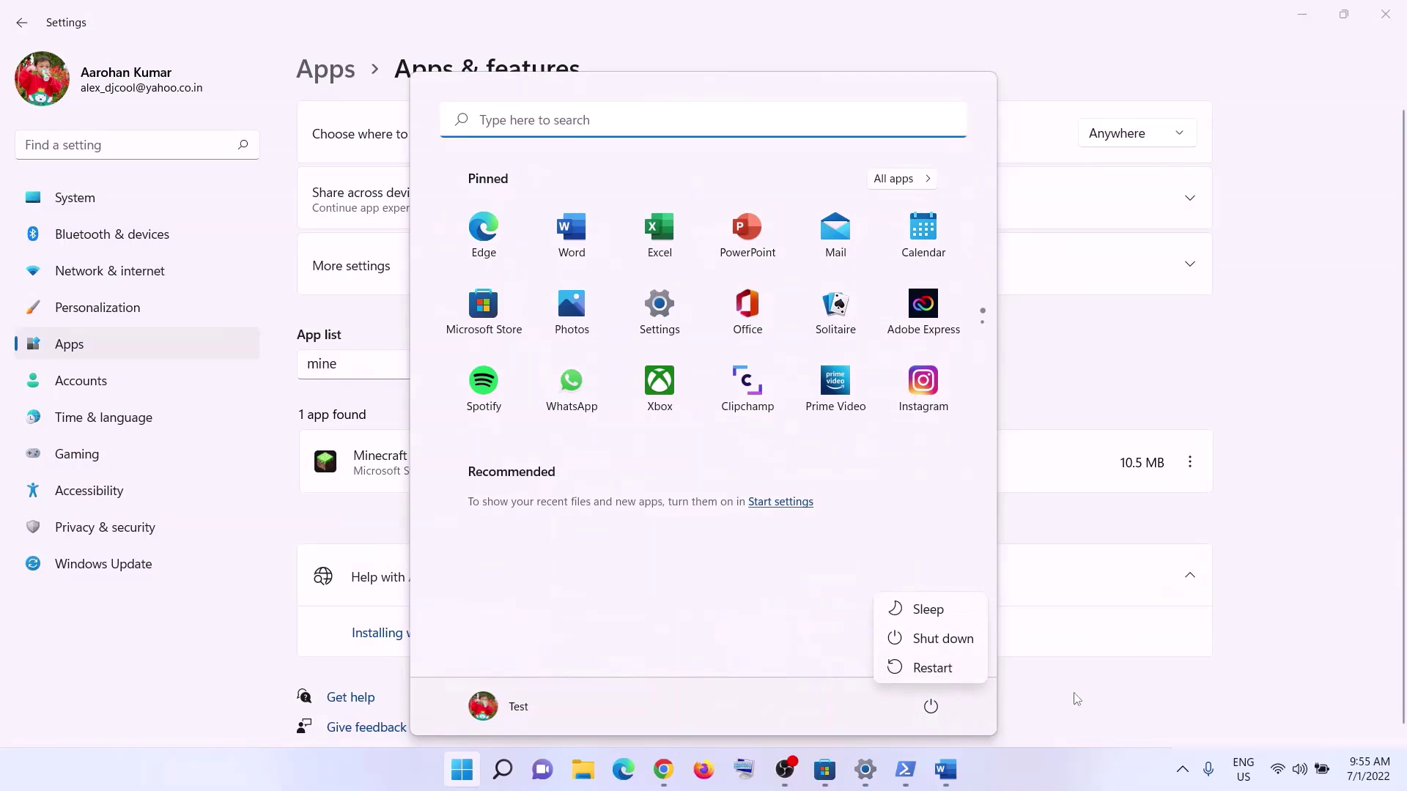
key("Escape")
left_click(944, 771)
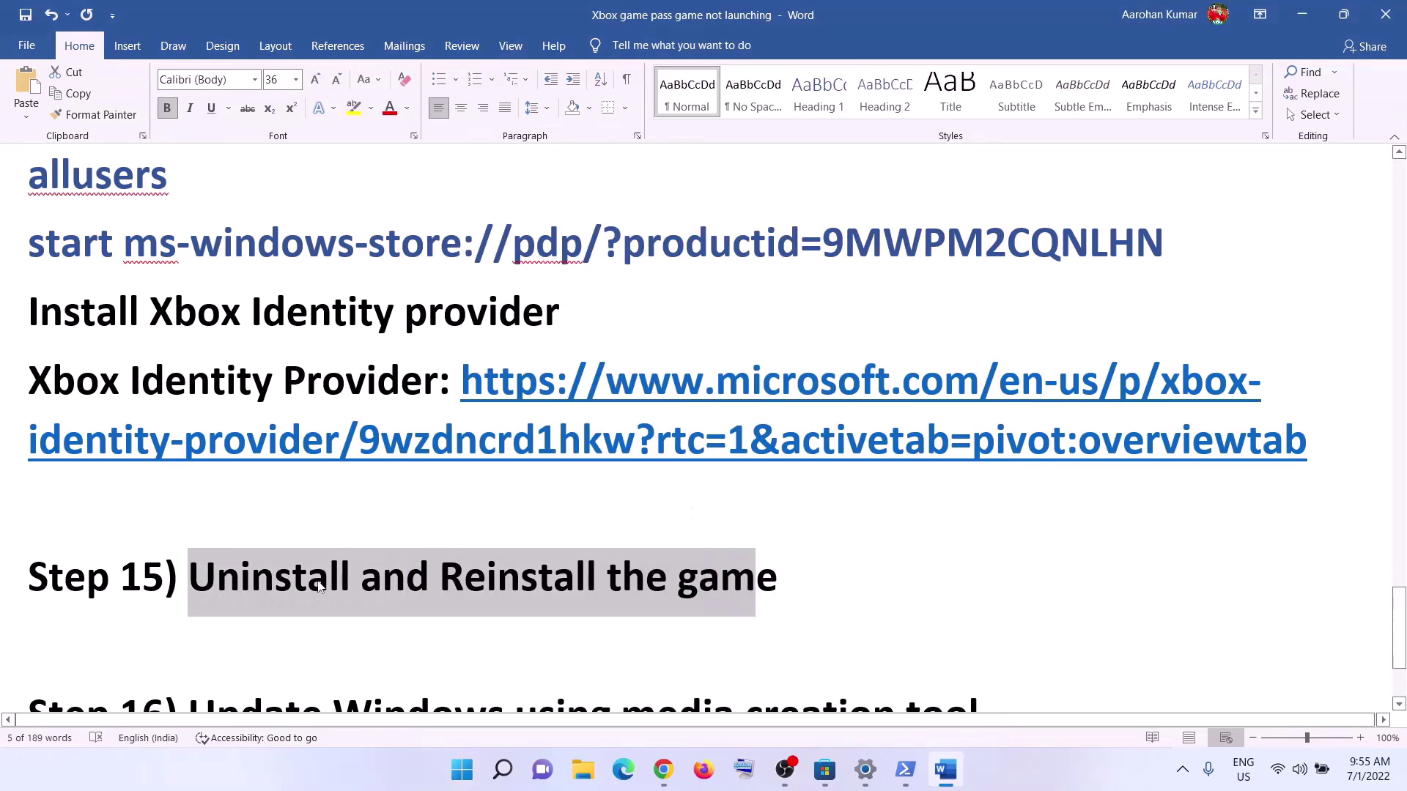
- Highlight 'Reinstall the game' in Step 15 and the Step 16 media creation tool heading
left_click(406, 578)
left_click_drag(439, 579, 804, 579)
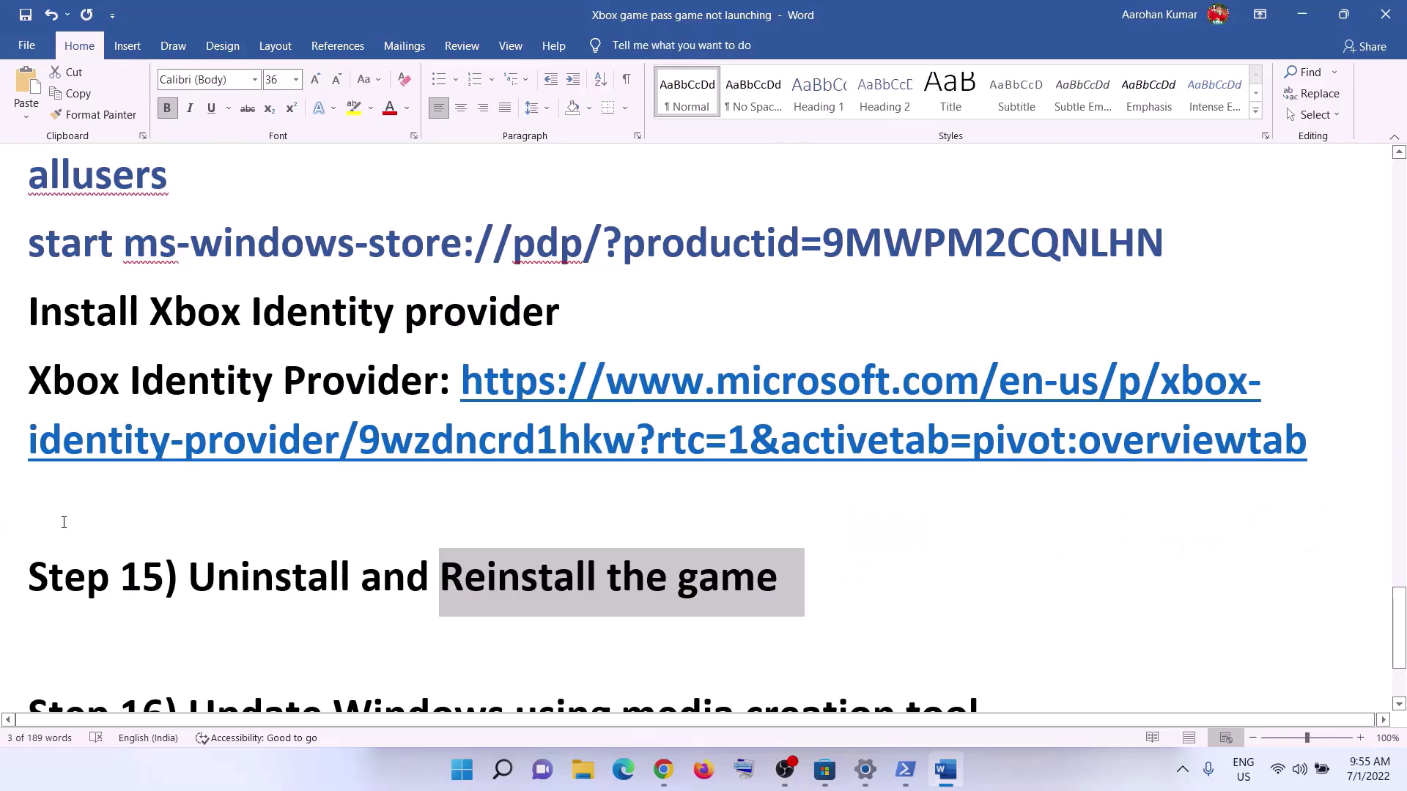
scroll(414, 481, "down", 3)
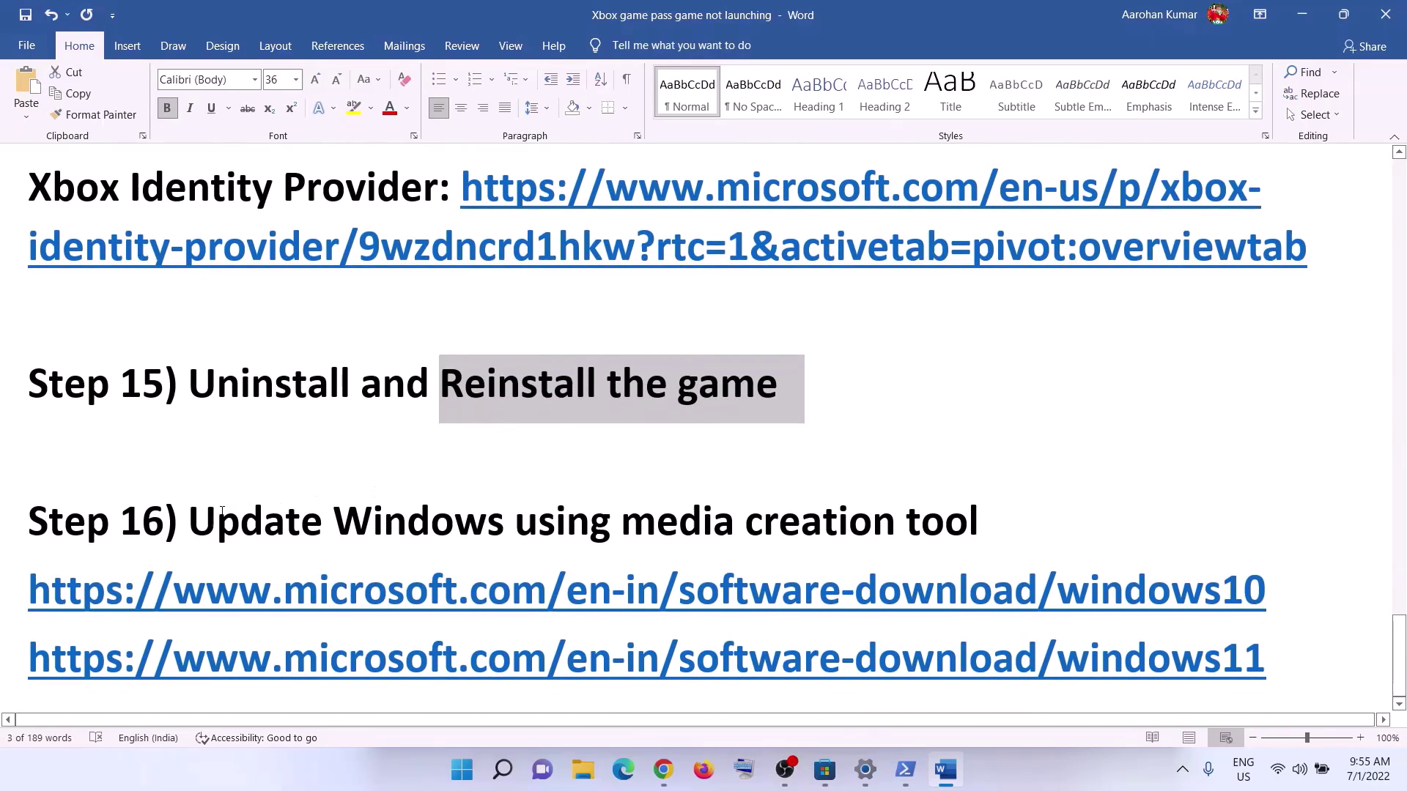
left_click_drag(206, 516, 1006, 512)
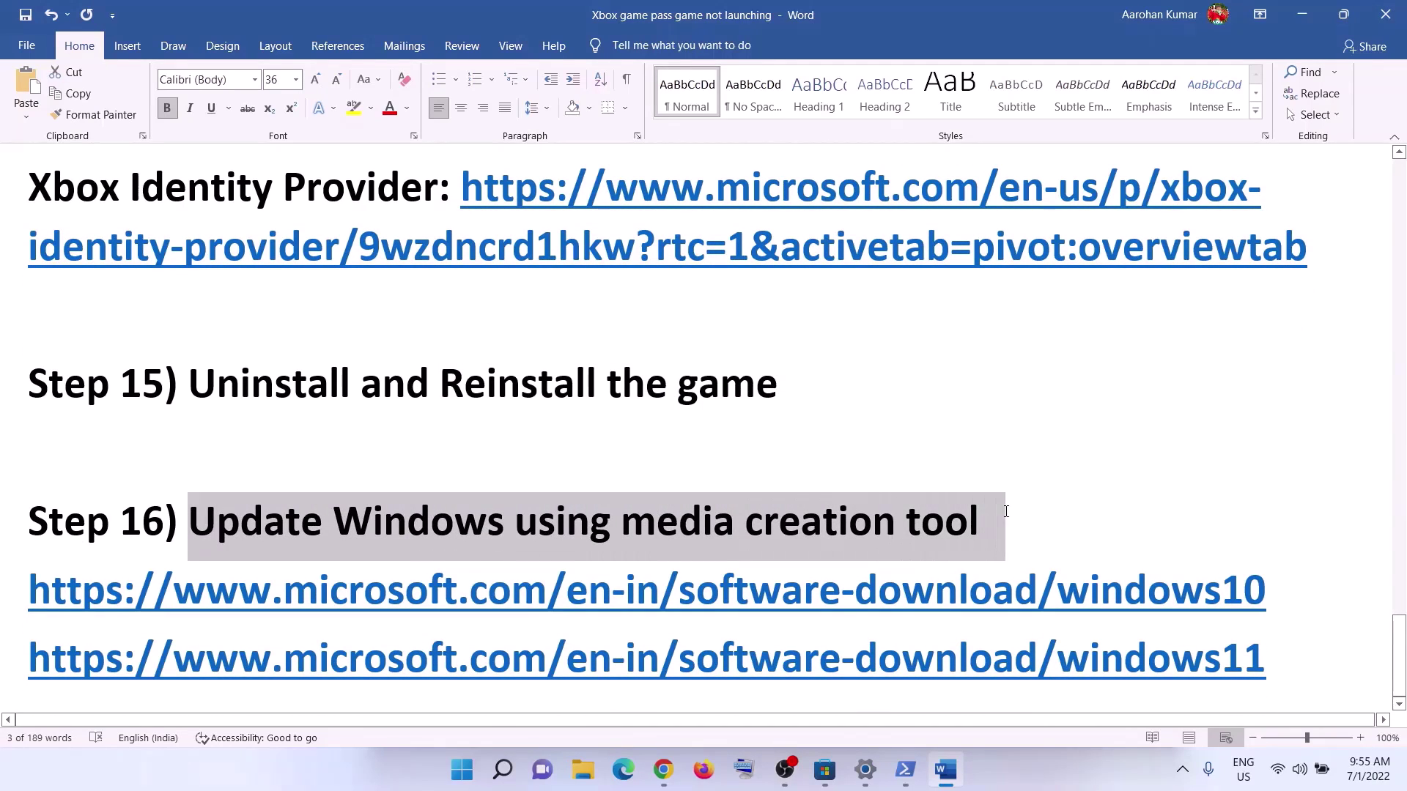
- Select the Windows 10 and Windows 11 download links in the Word guide
left_click(1033, 774)
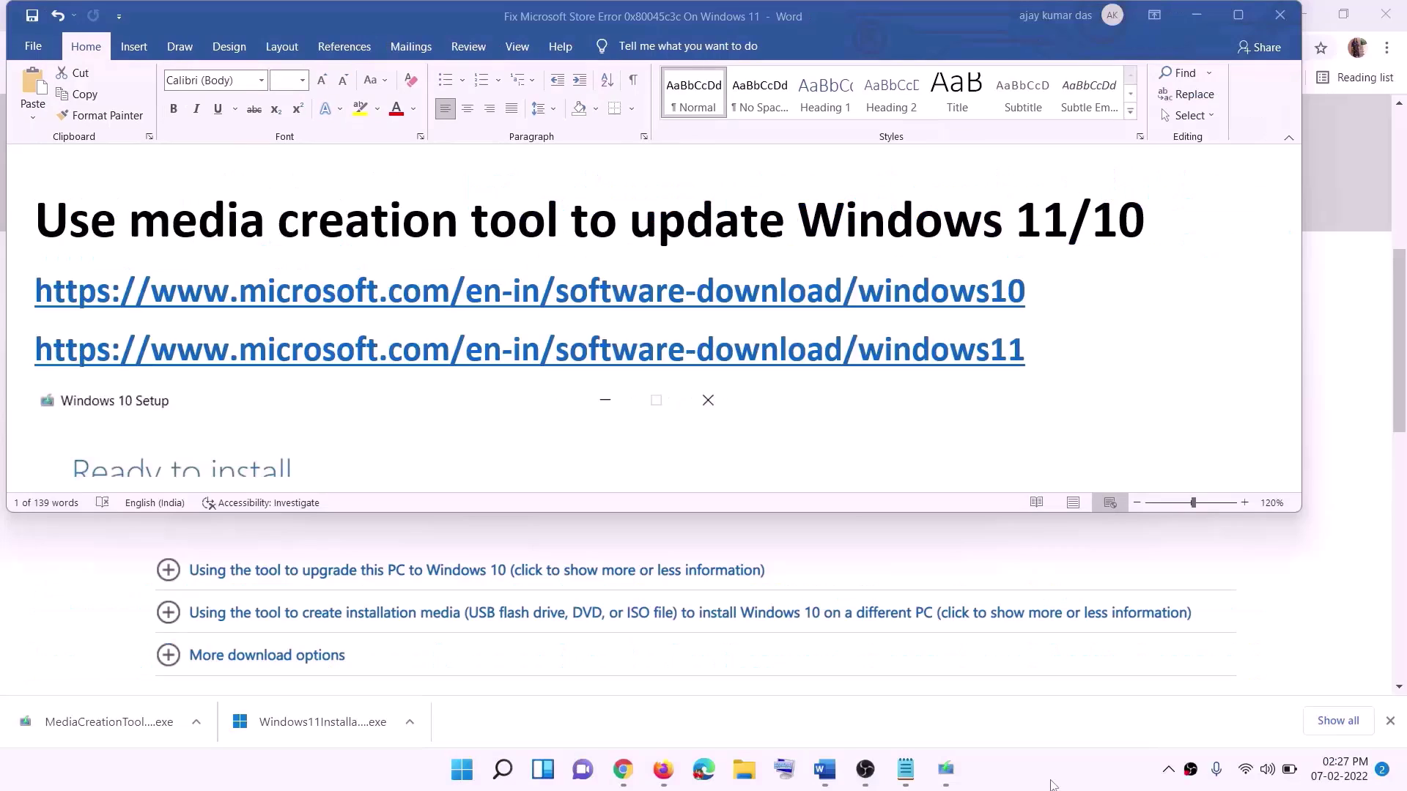
left_click(1035, 315)
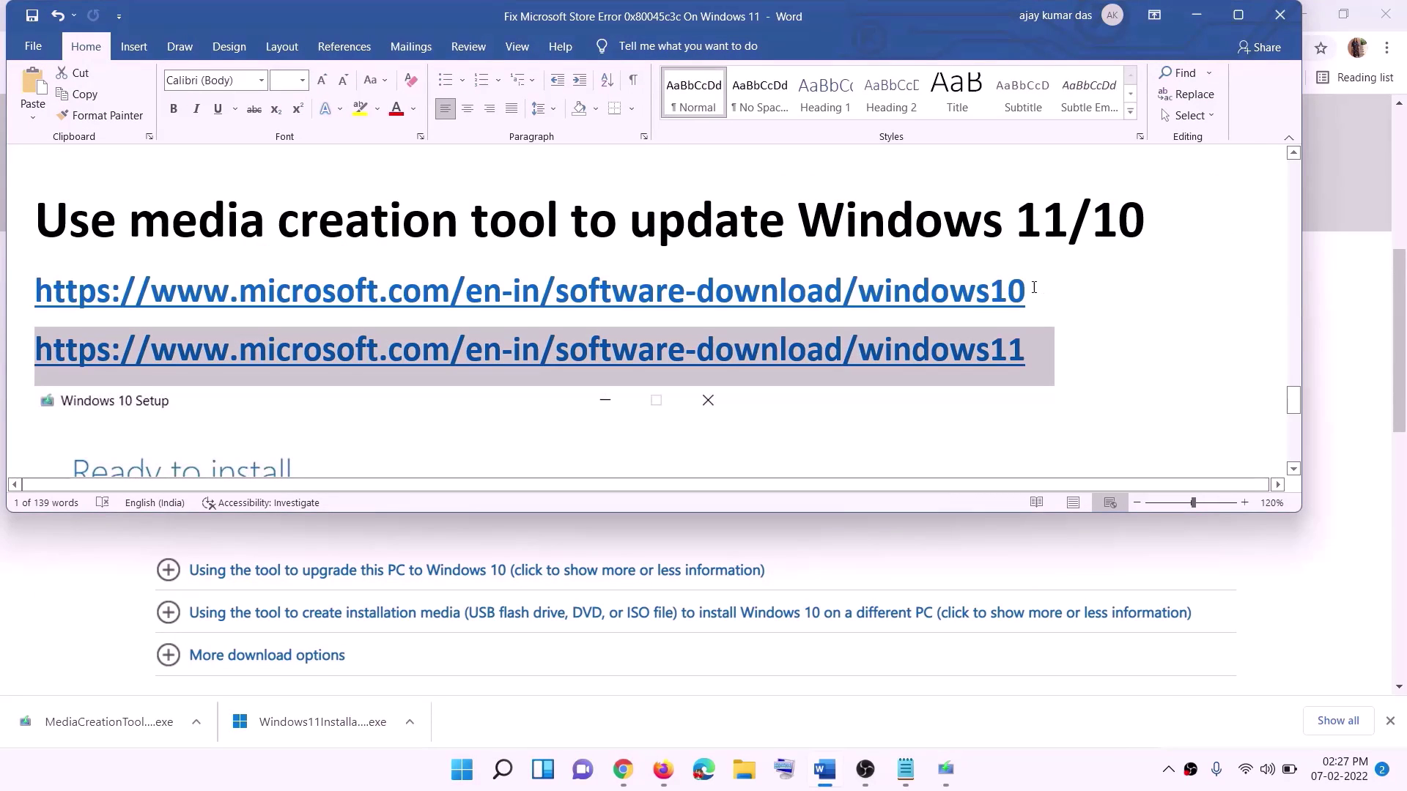
triple_click(1033, 287)
triple_click(1046, 351)
- Find 'Create Windows 10 installation media' on the download page and bring up Windows 10 Setup
left_click(1195, 15)
scroll(330, 484, "up", 6)
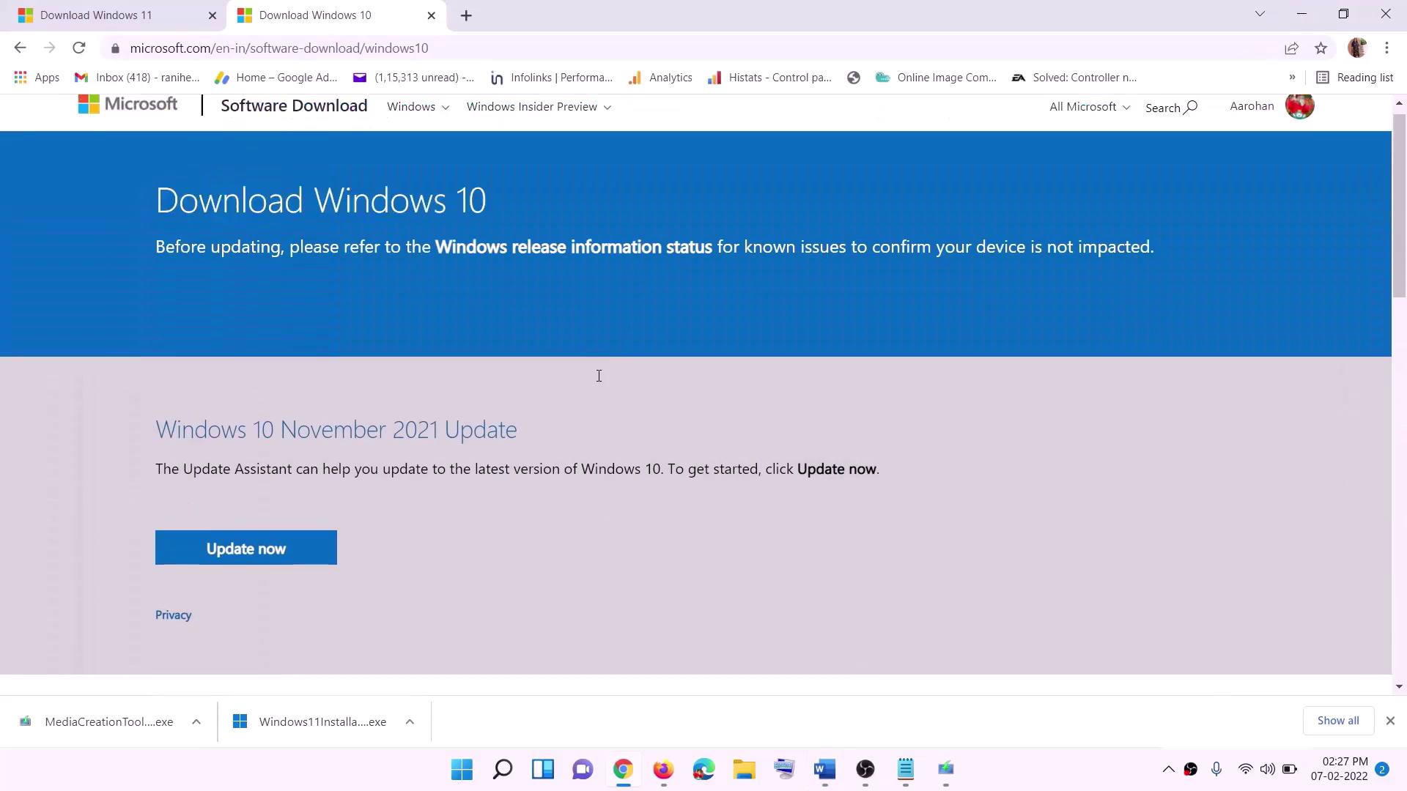
scroll(472, 406, "down", 5)
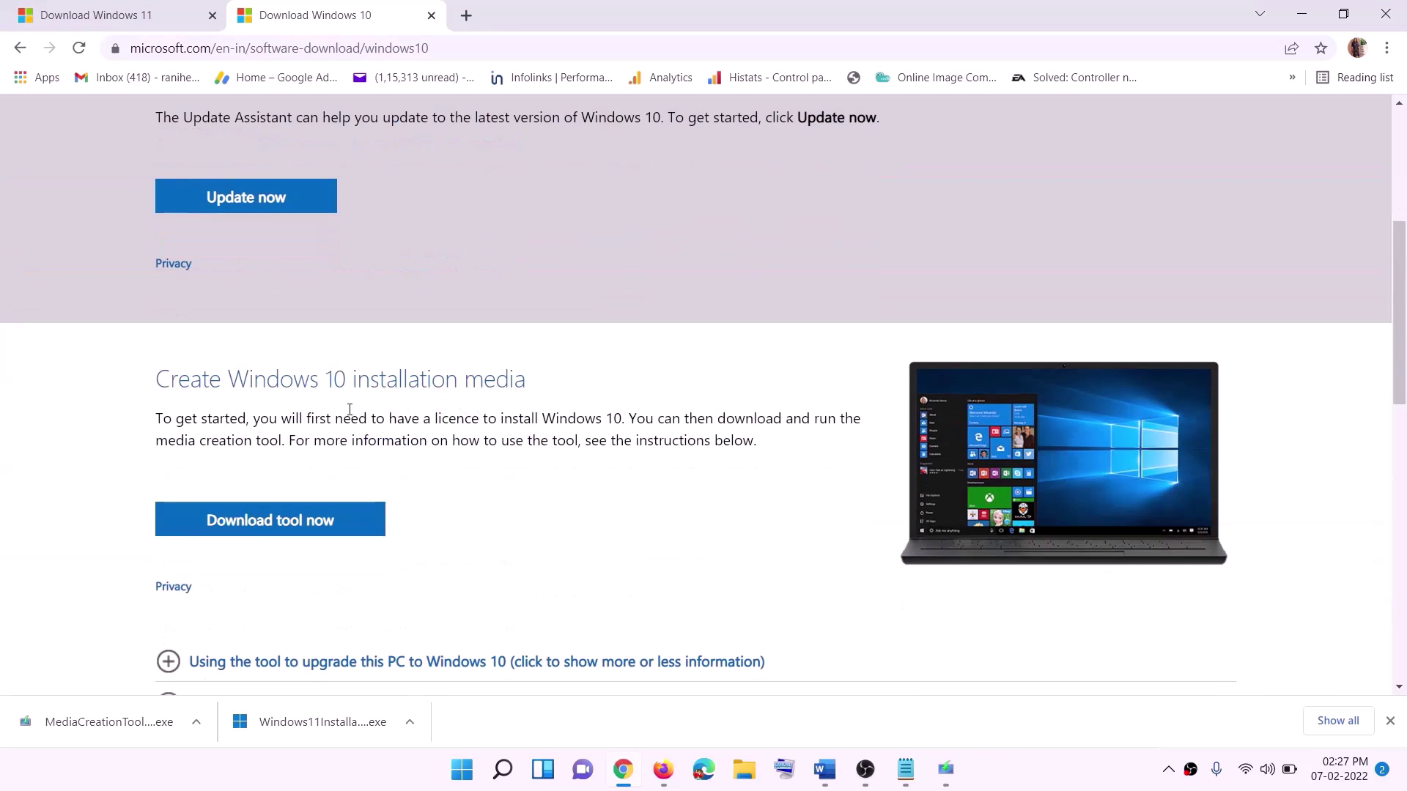
left_click_drag(168, 440, 314, 440)
scroll(314, 439, "down", 3)
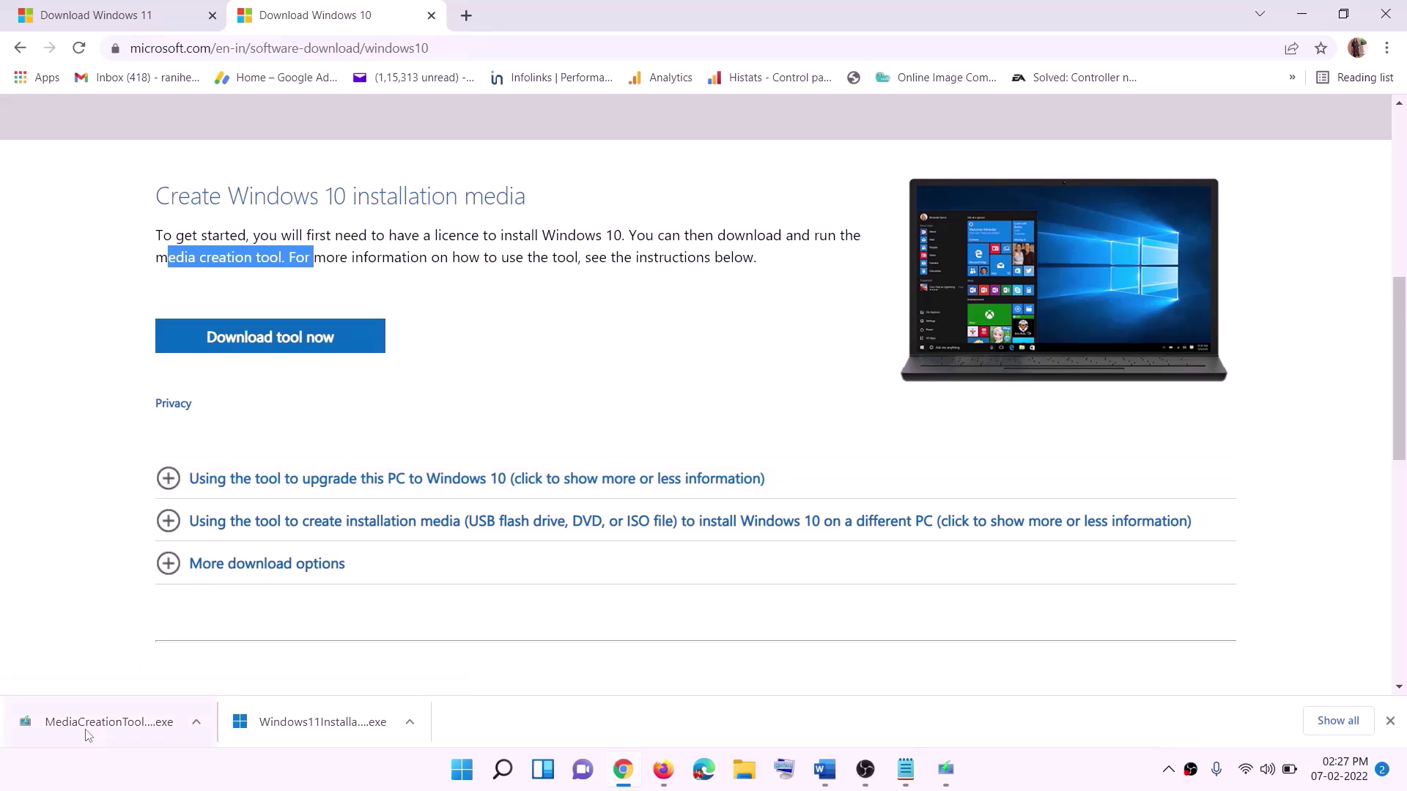
left_click(956, 781)
- Accept the licence terms and choose Upgrade this PC now to start downloading Windows 10
left_click(919, 597)
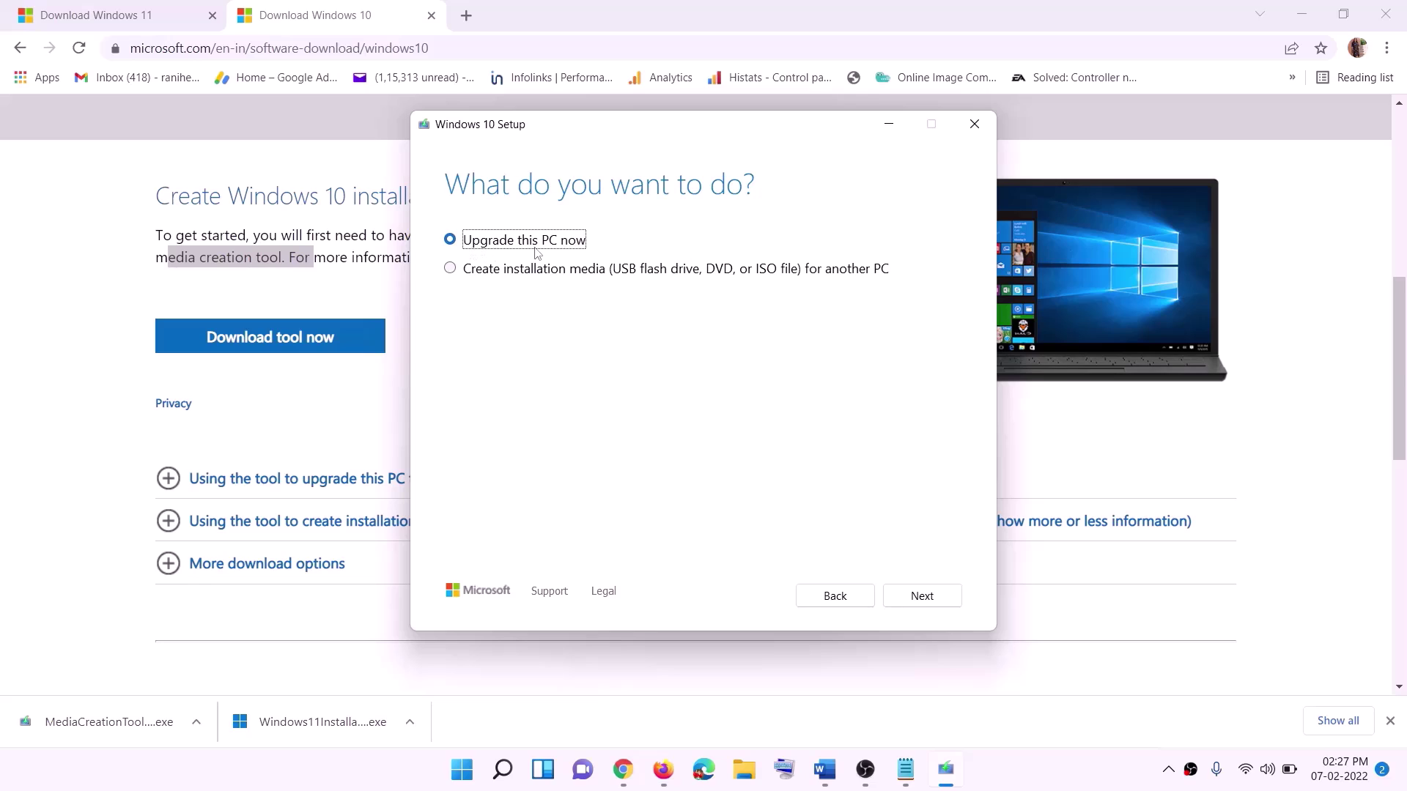
left_click(923, 597)
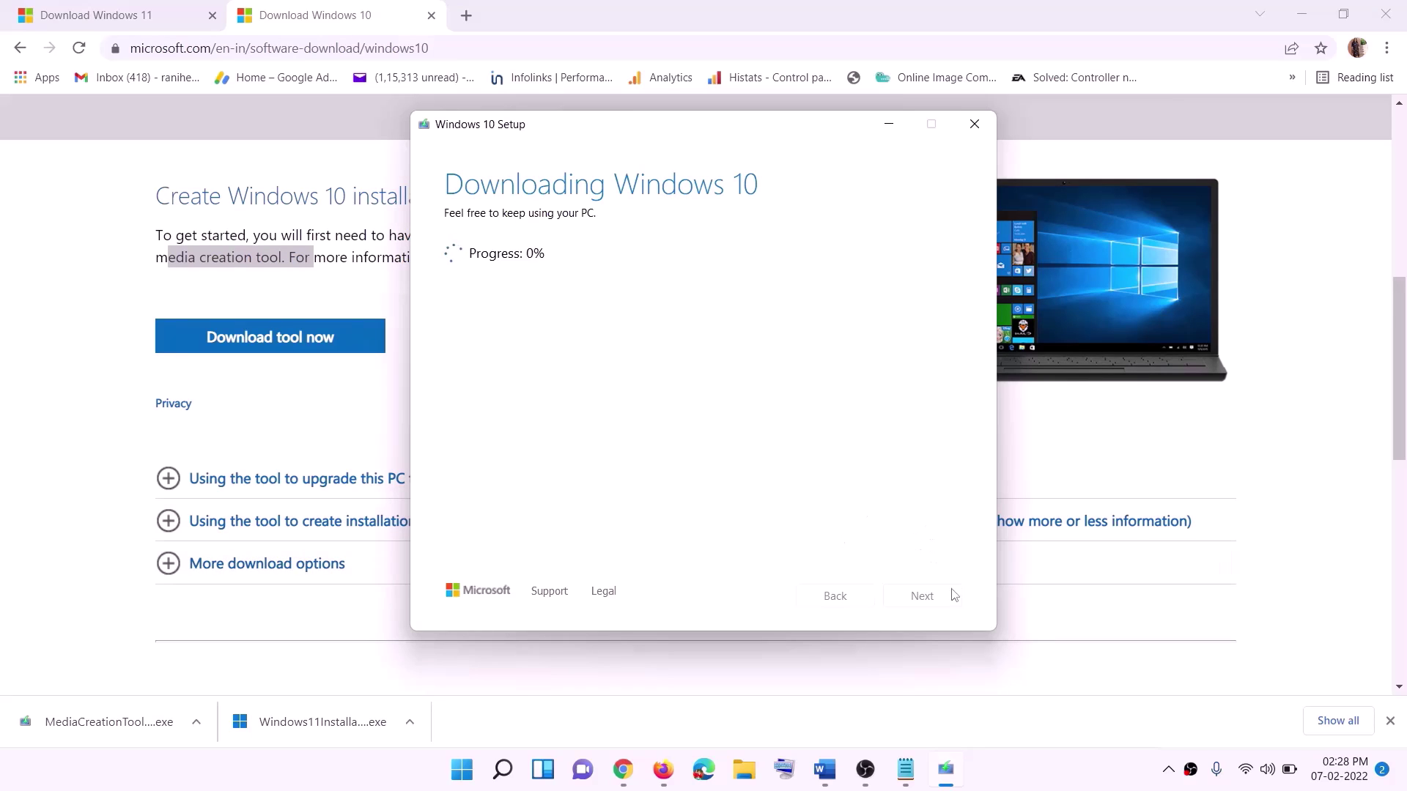
left_click(1039, 785)
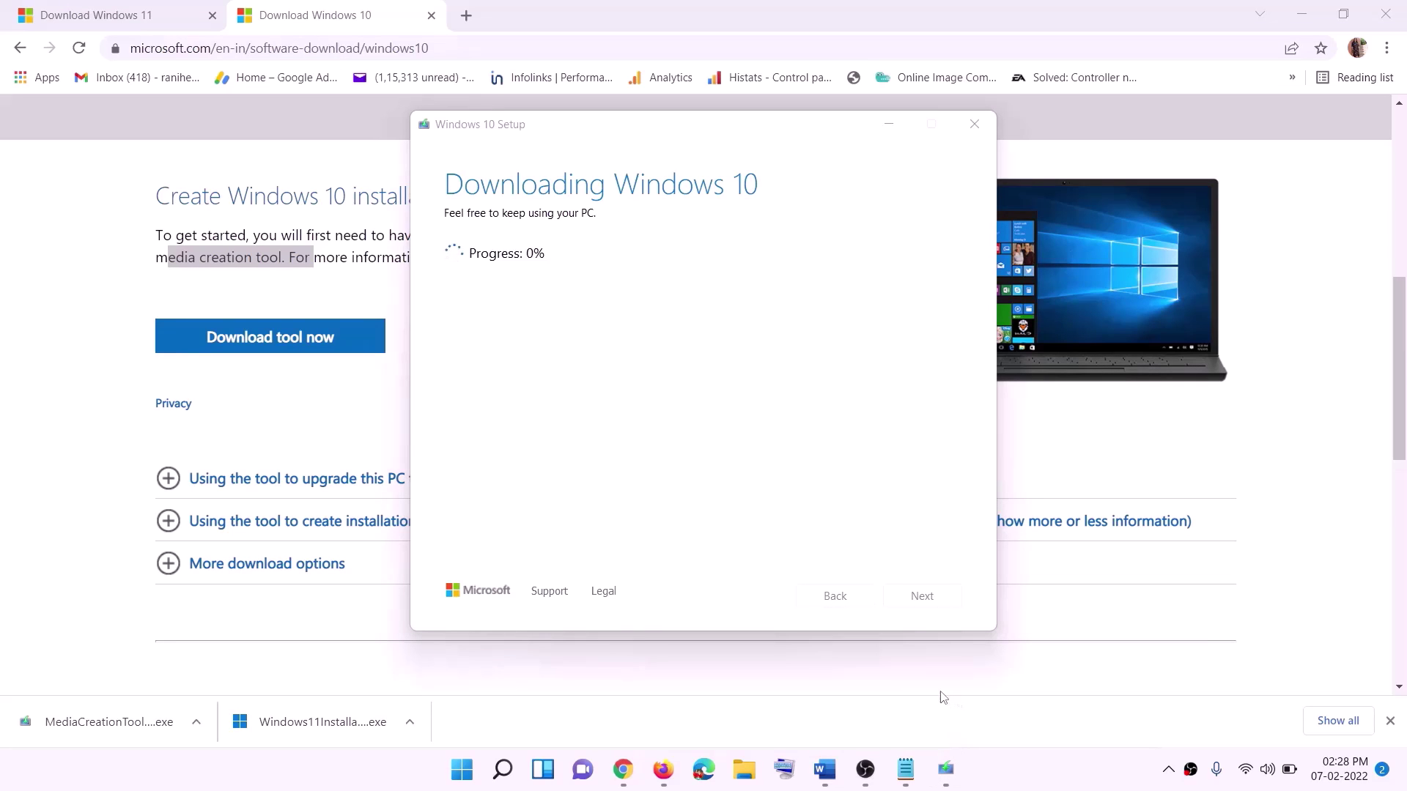
- Maximize Word and scroll to the Ready to install step keeping personal files and apps
left_click(833, 779)
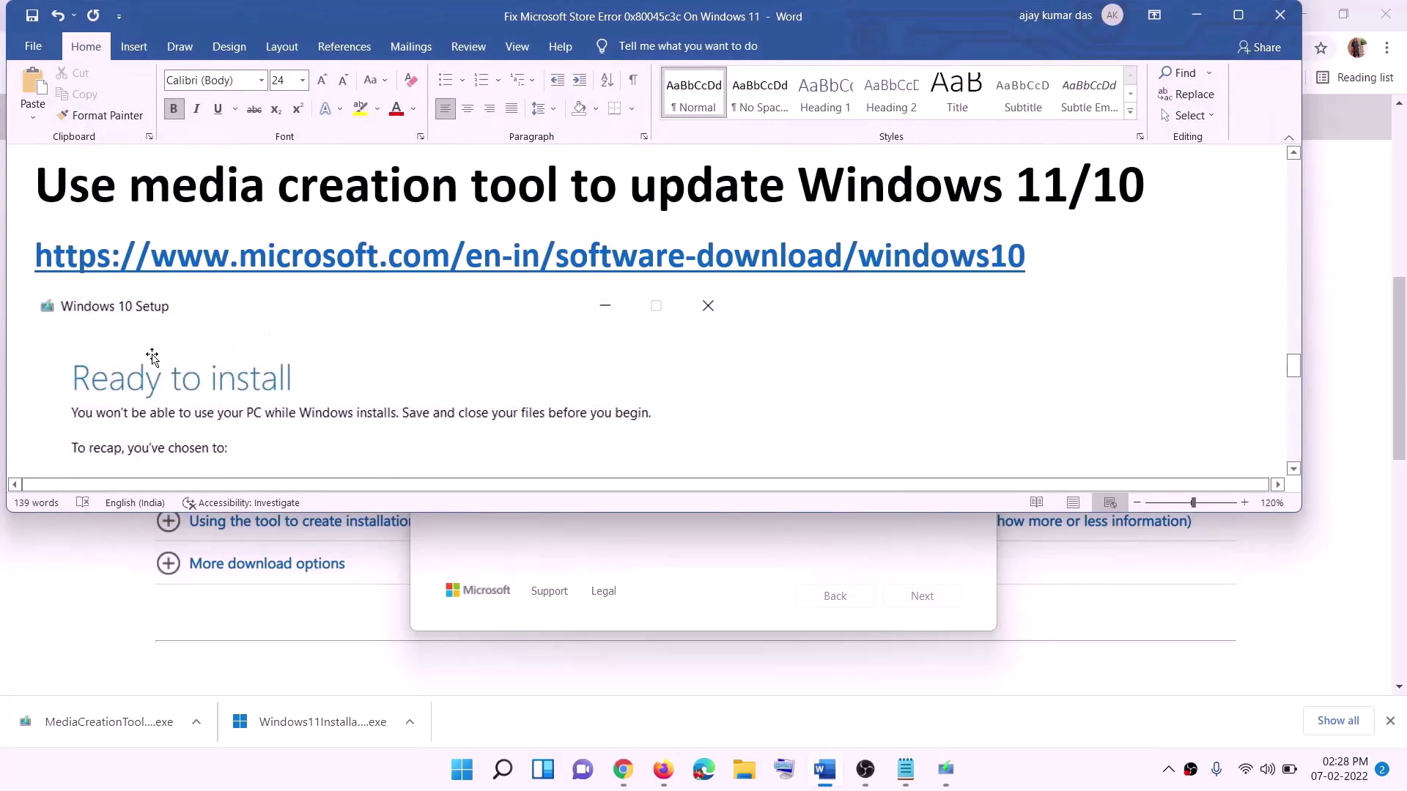
scroll(110, 344, "down", 1)
left_click(1238, 14)
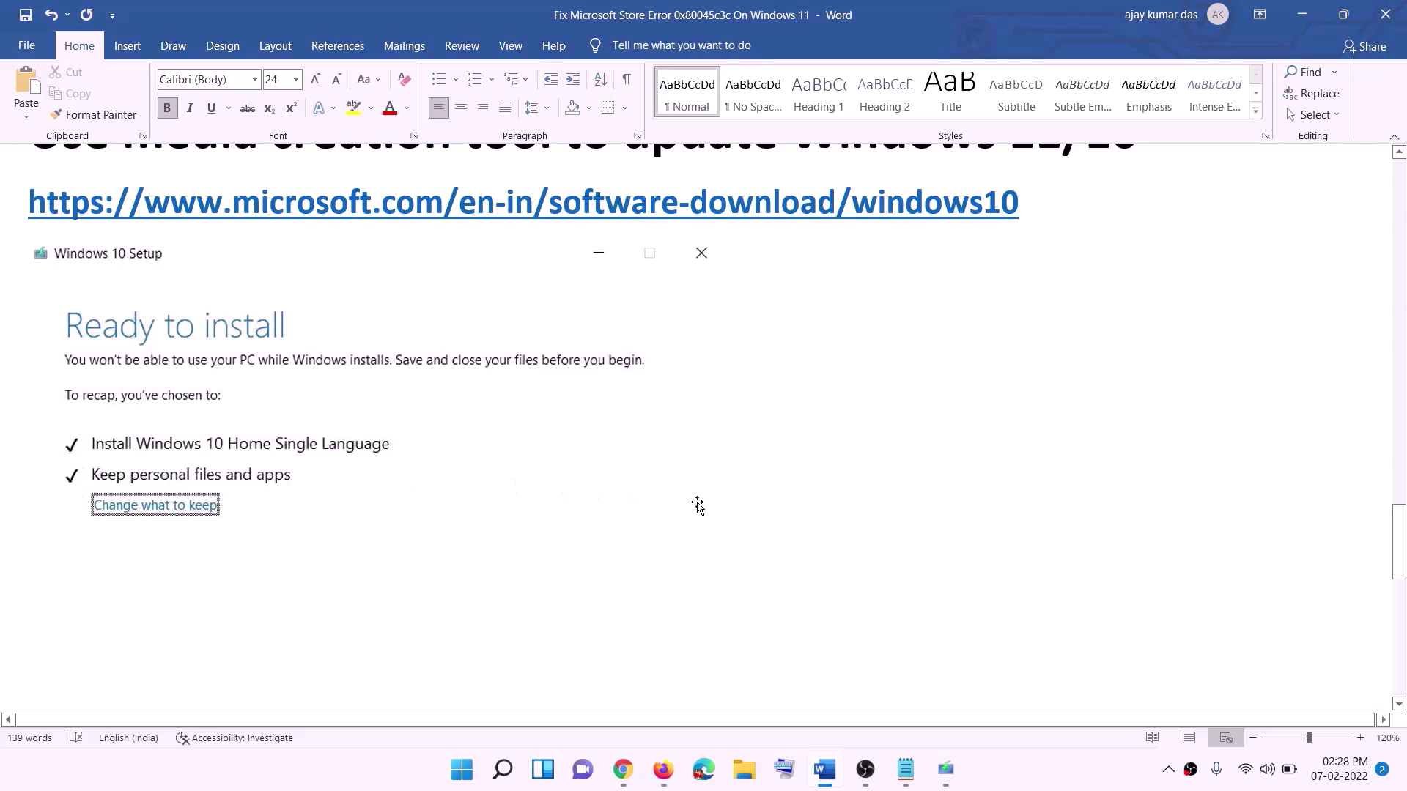
scroll(721, 509, "down", 2)
scroll(723, 510, "down", 1)
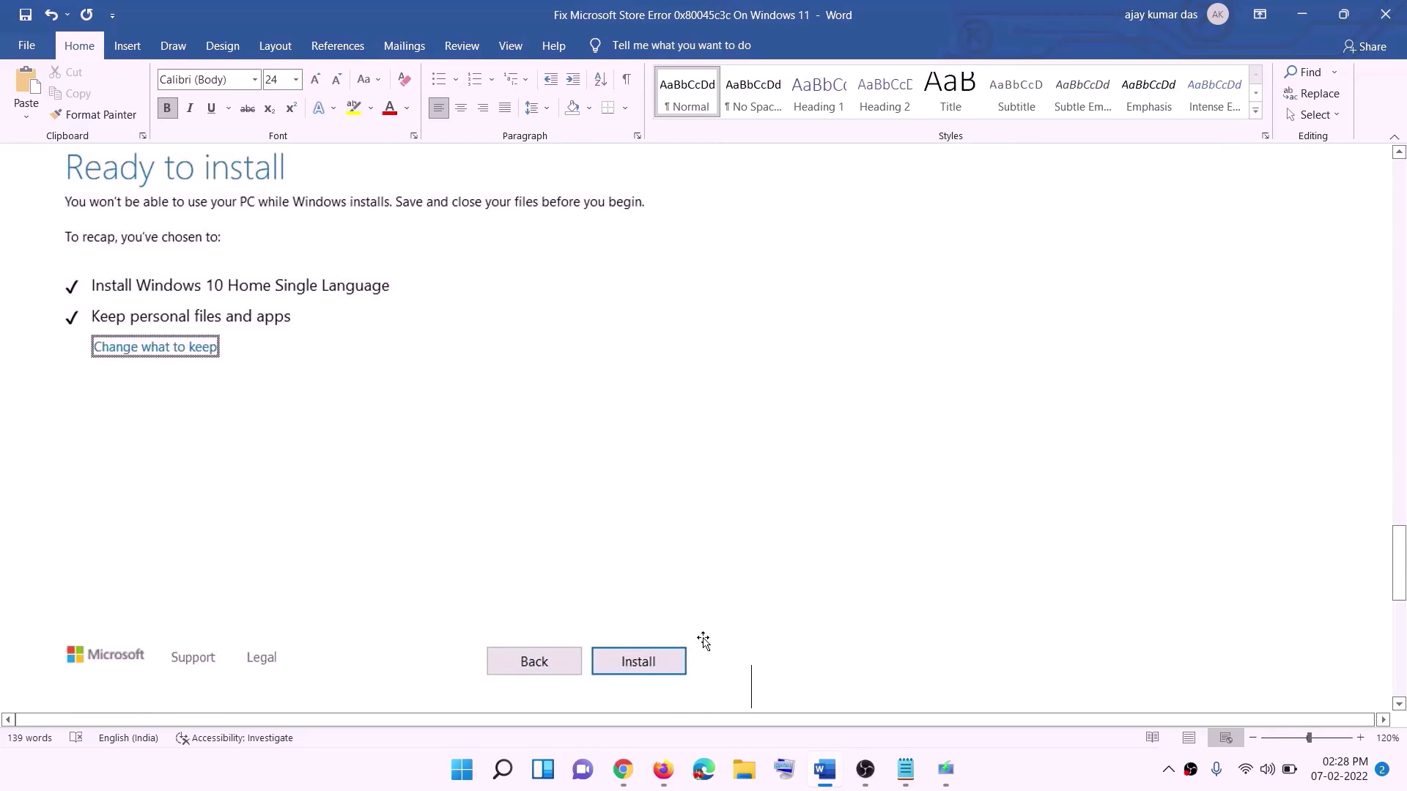